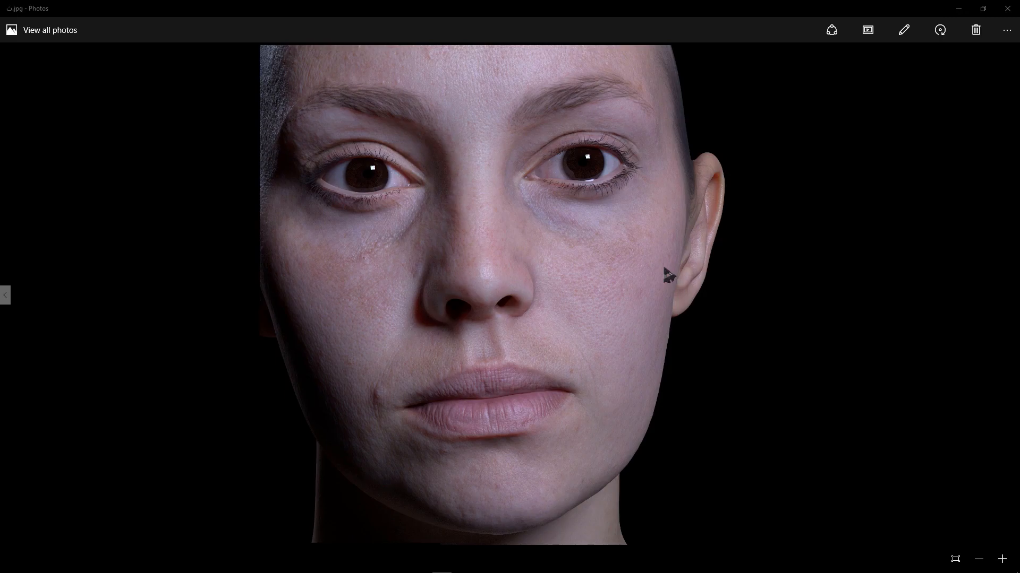
# Examine the skin detail around the nose, cheeks and lips in the rendered face image.
pyautogui.scroll(5, 455, 262)
pyautogui.moveTo(1009, 378); pyautogui.dragTo(560, 398)
pyautogui.moveTo(319, 211); pyautogui.dragTo(880, 260)
pyautogui.moveTo(174, 370); pyautogui.dragTo(246, 219)
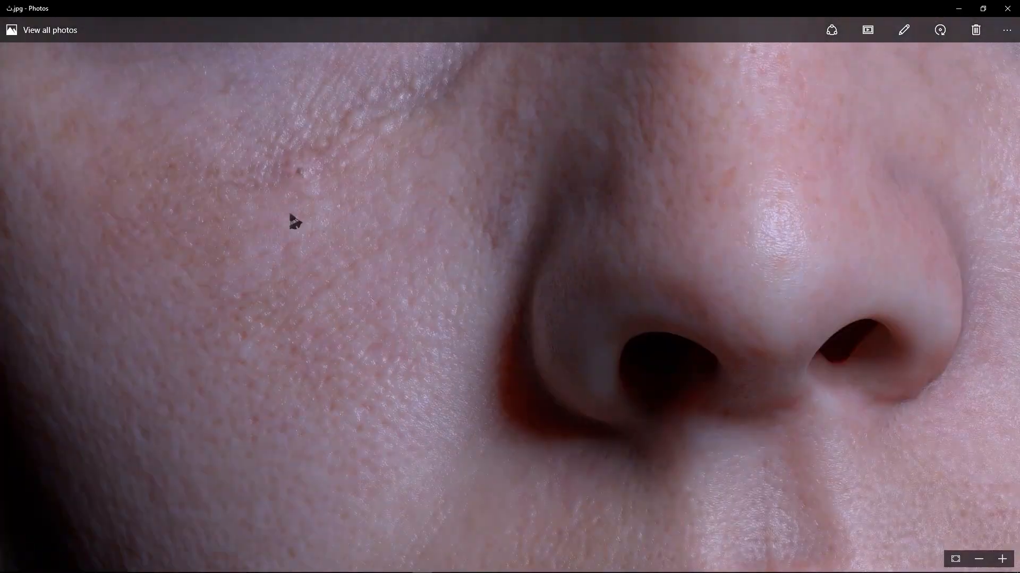
pyautogui.moveTo(502, 437); pyautogui.dragTo(507, 327)
pyautogui.moveTo(999, 417); pyautogui.dragTo(634, 337)
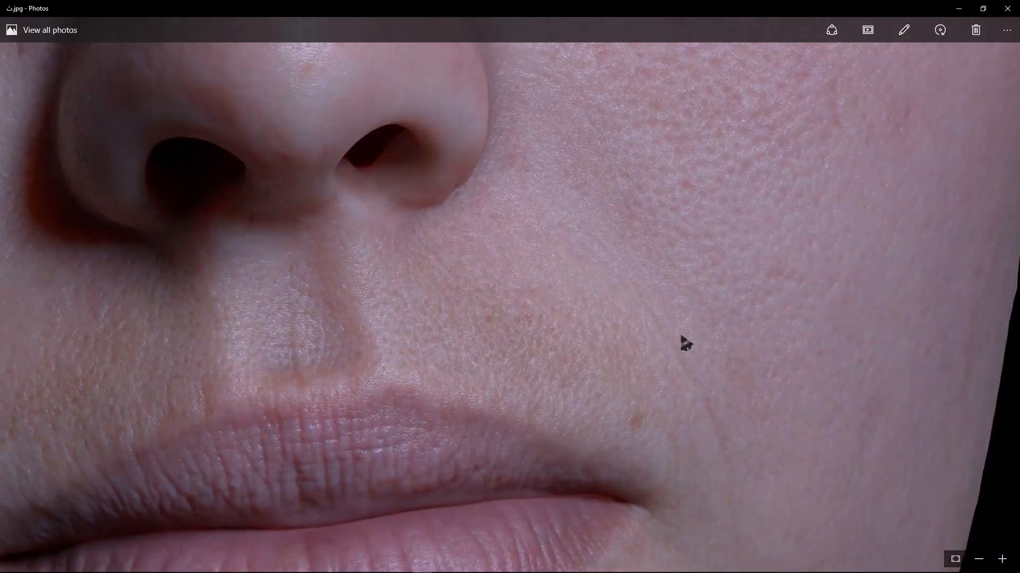
pyautogui.moveTo(796, 51); pyautogui.dragTo(605, 157)
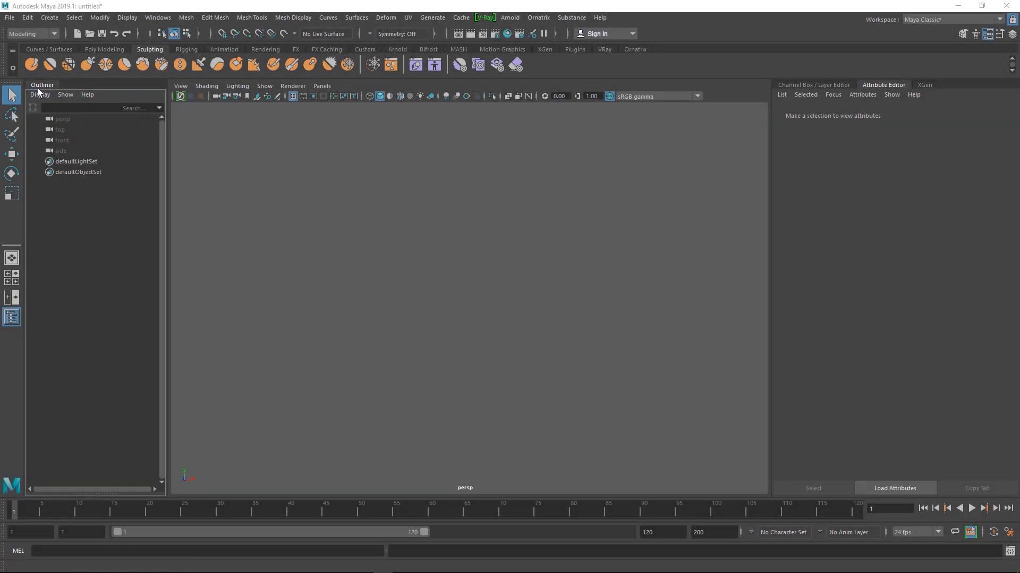
# In Maya, import the head model Emily_2_1.obj from the Desktop into the empty scene.
pyautogui.click(10, 17)
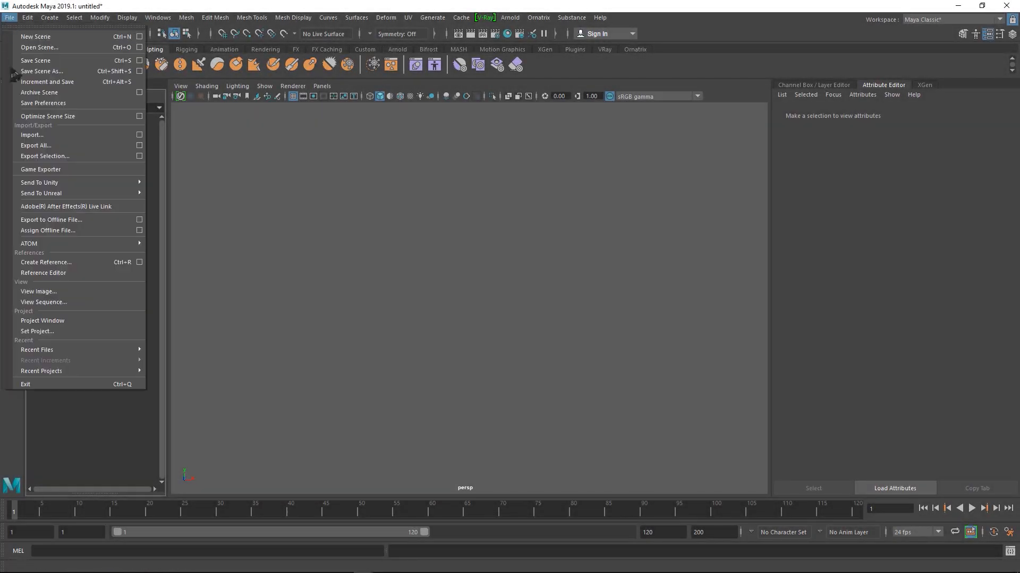
pyautogui.click(31, 135)
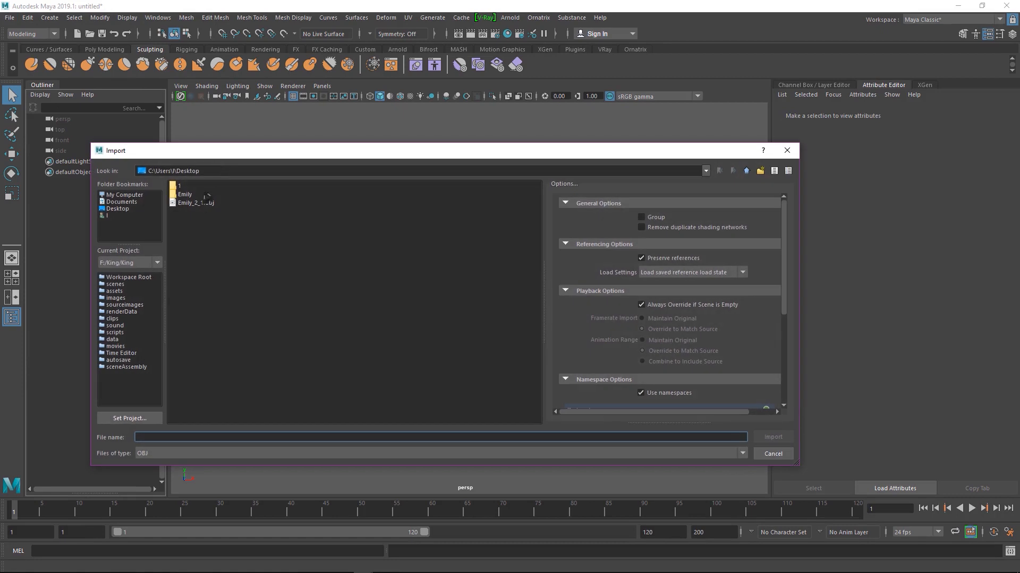
pyautogui.click(195, 203)
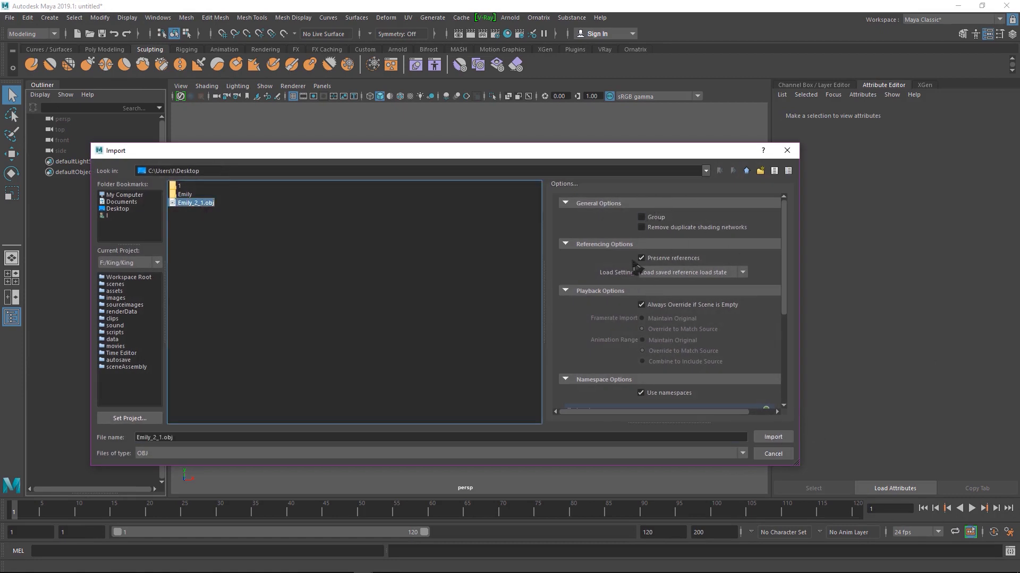
pyautogui.click(781, 438)
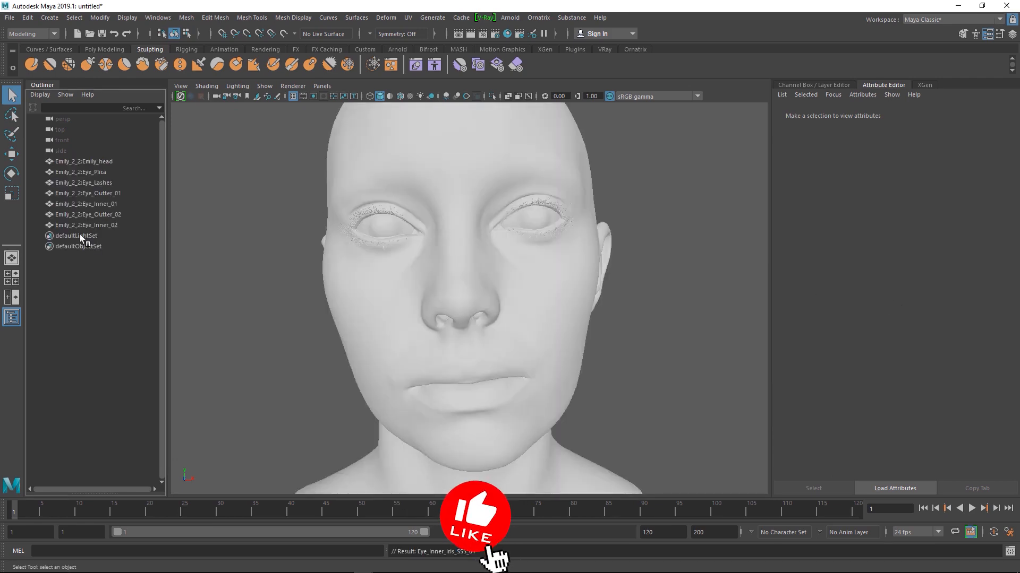
# Hide all the eye meshes, from Eye_Plica and Eye_Lashes through Eye_Inner_02, leaving only the head displayed.
pyautogui.click(98, 228)
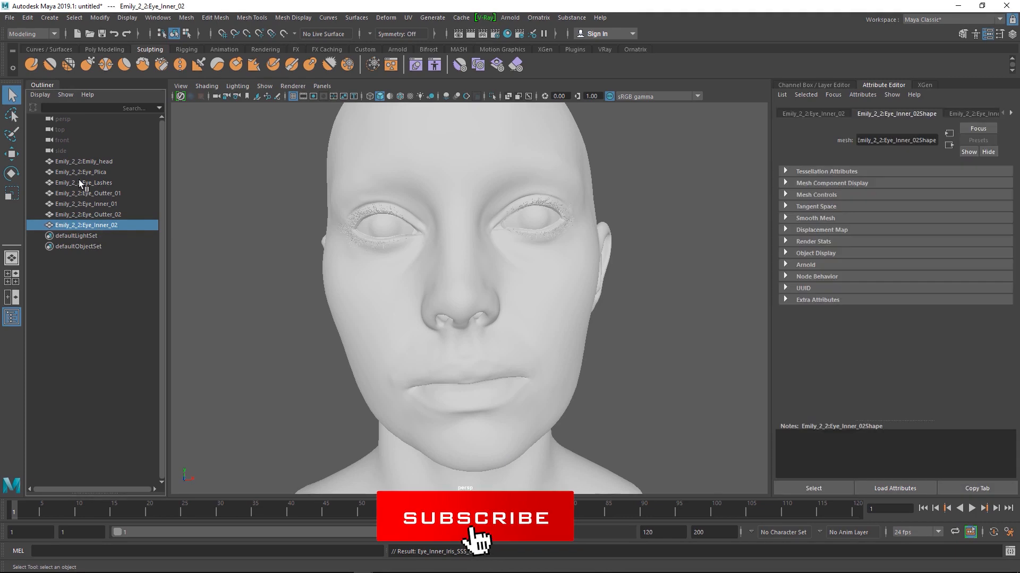
pyautogui.keyDown('shift'); pyautogui.click(80, 173); pyautogui.keyUp('shift')
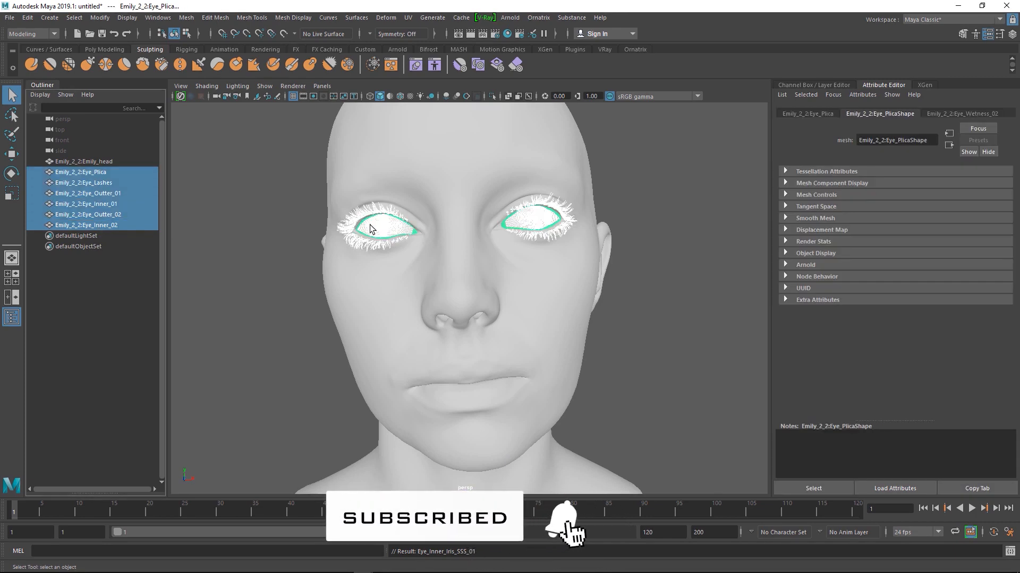
pyautogui.hotkey('ctrl', 'h')
# Assign a new Arnold aiStandardSurface material to the Emily_head mesh.
pyautogui.click(404, 146)
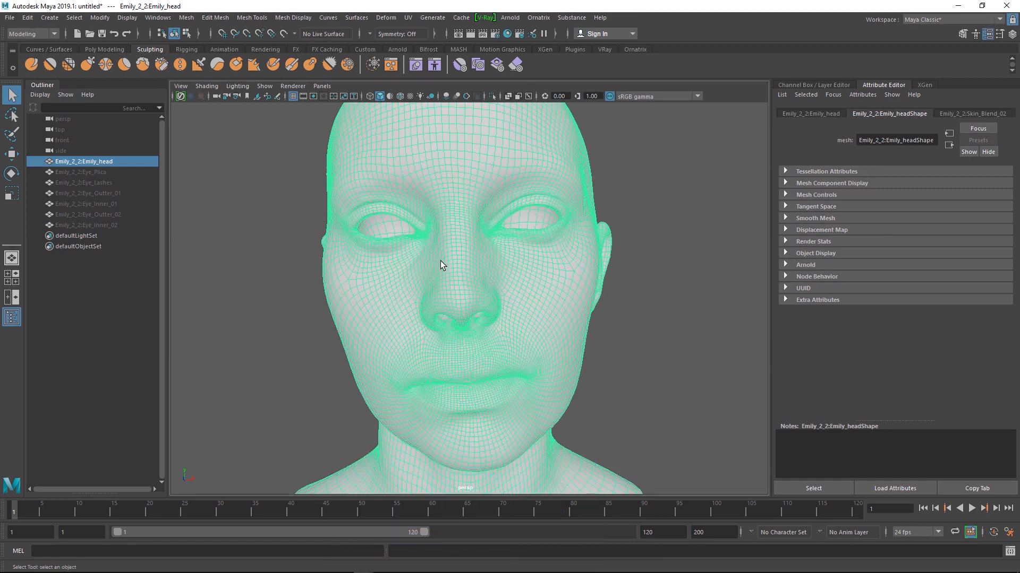
pyautogui.keyDown('alt'); pyautogui.moveTo(420, 206); pyautogui.dragTo(461, 220, button='right'); pyautogui.keyUp('alt')
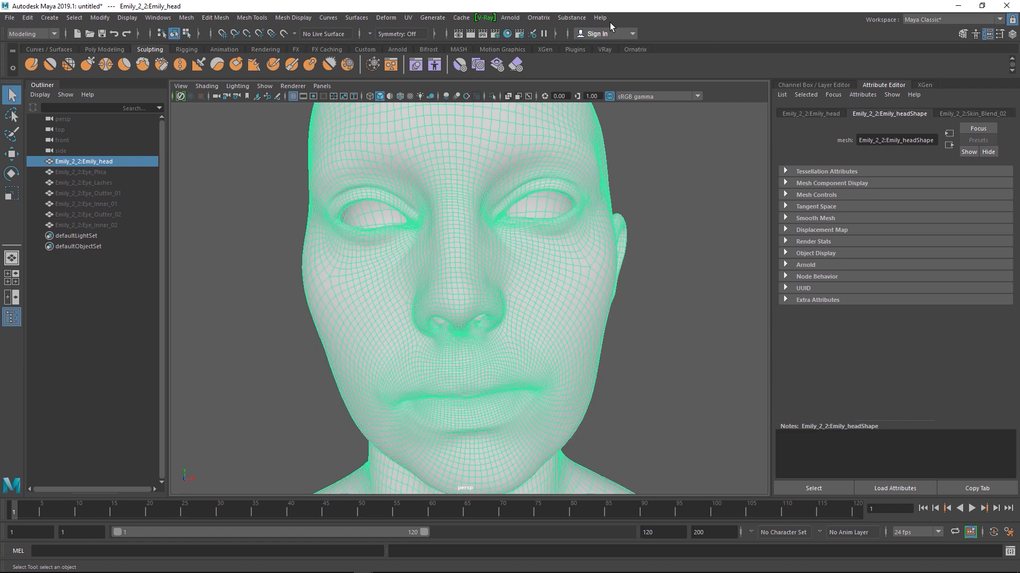
pyautogui.click(508, 34)
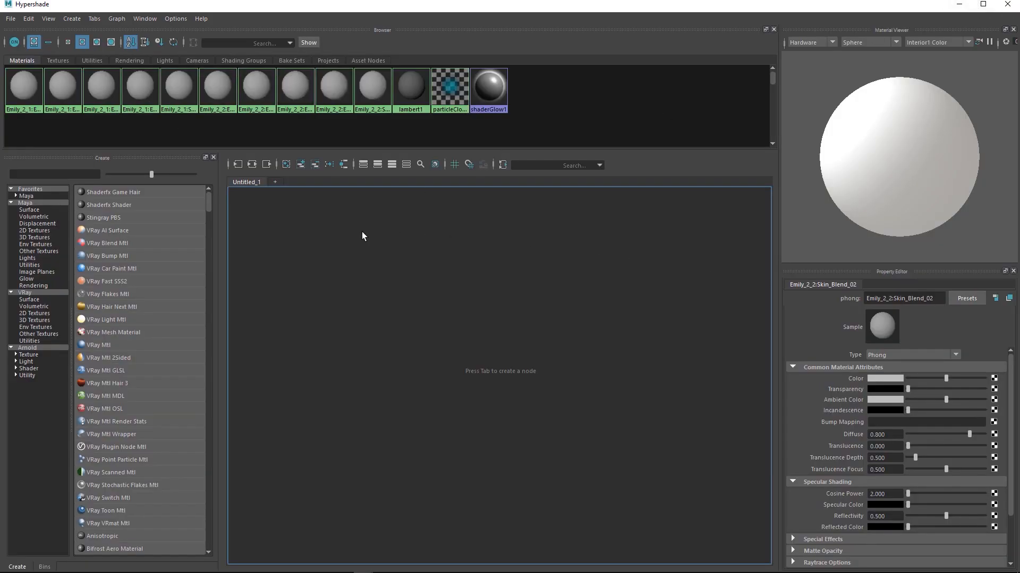
pyautogui.click(1008, 4)
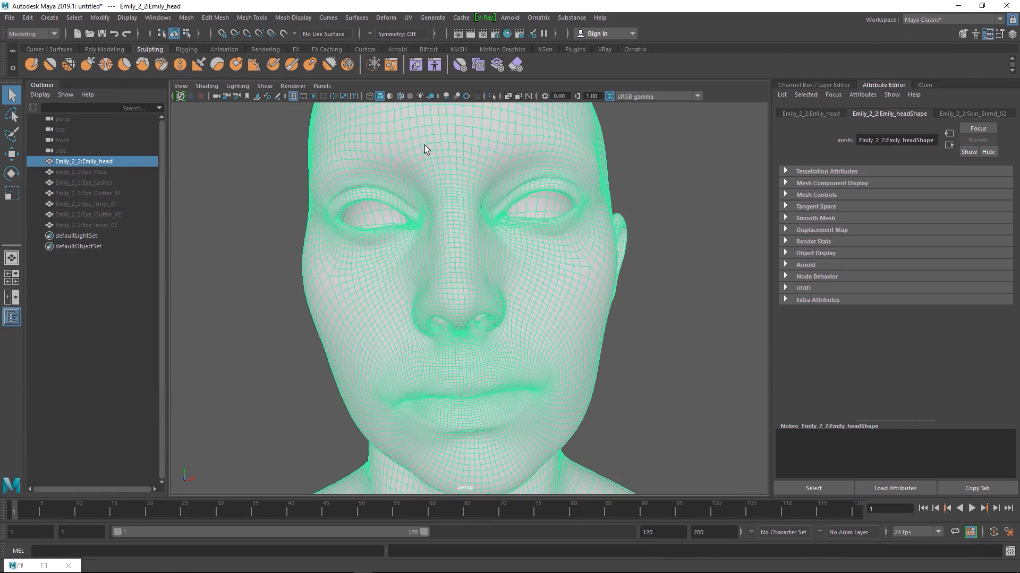
pyautogui.rightClick(424, 145)
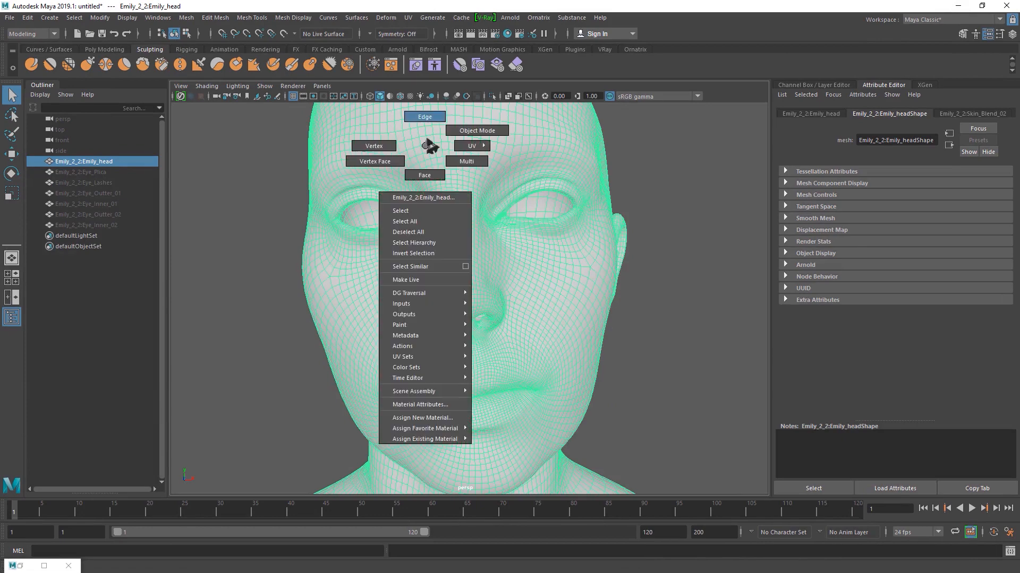
pyautogui.click(431, 419)
pyautogui.click(269, 245)
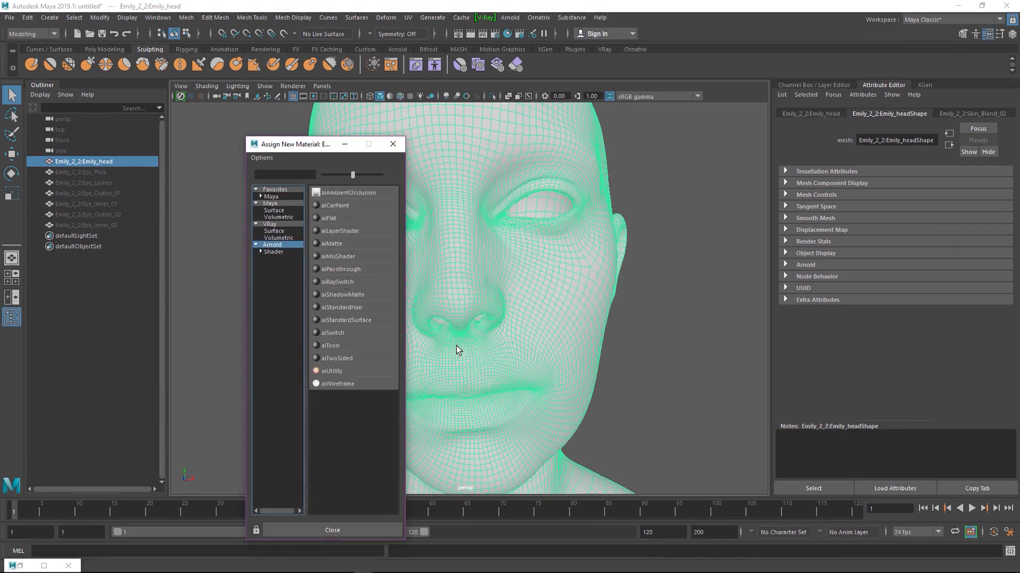
pyautogui.click(365, 321)
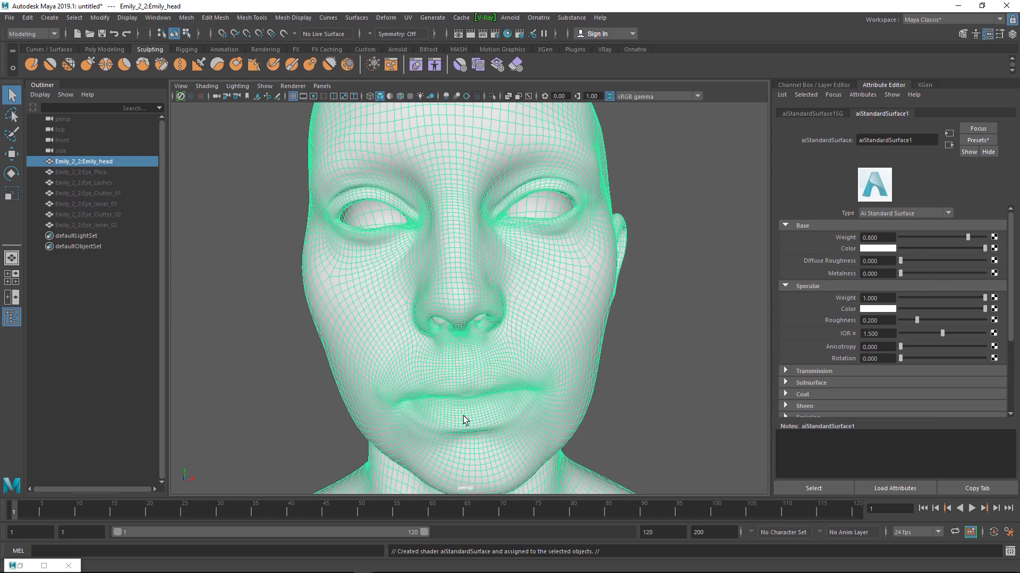
# Set the head material's base weight to 1.000 and rename the material Skin.
pyautogui.moveTo(980, 243); pyautogui.dragTo(987, 238)
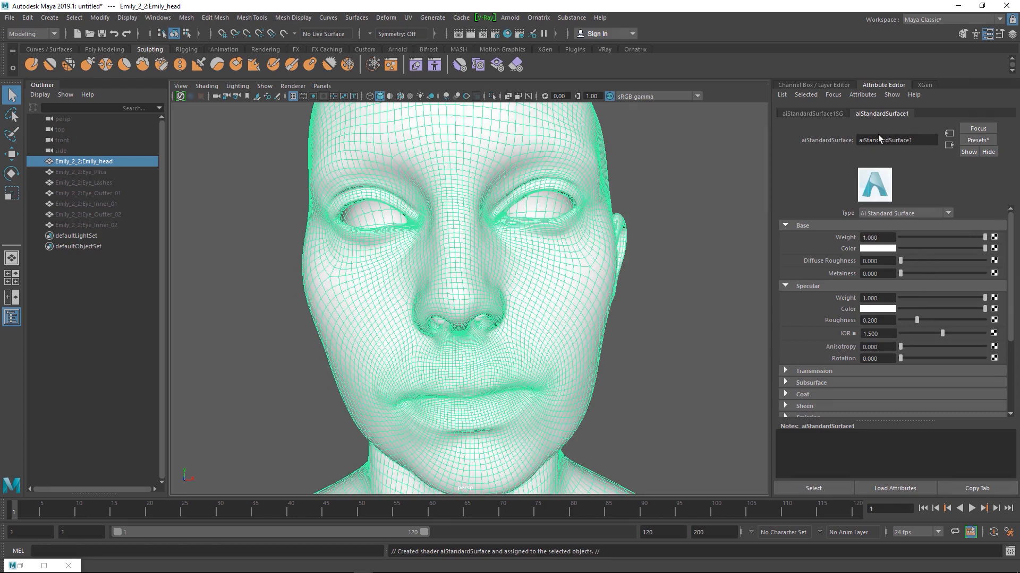
pyautogui.doubleClick(921, 140)
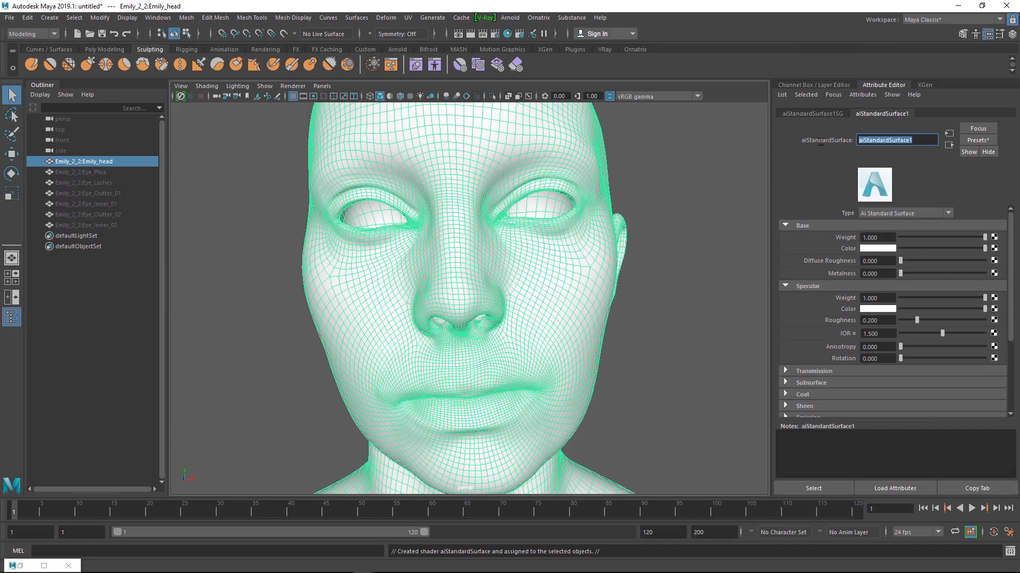
pyautogui.write('Skin')
pyautogui.press('Return')
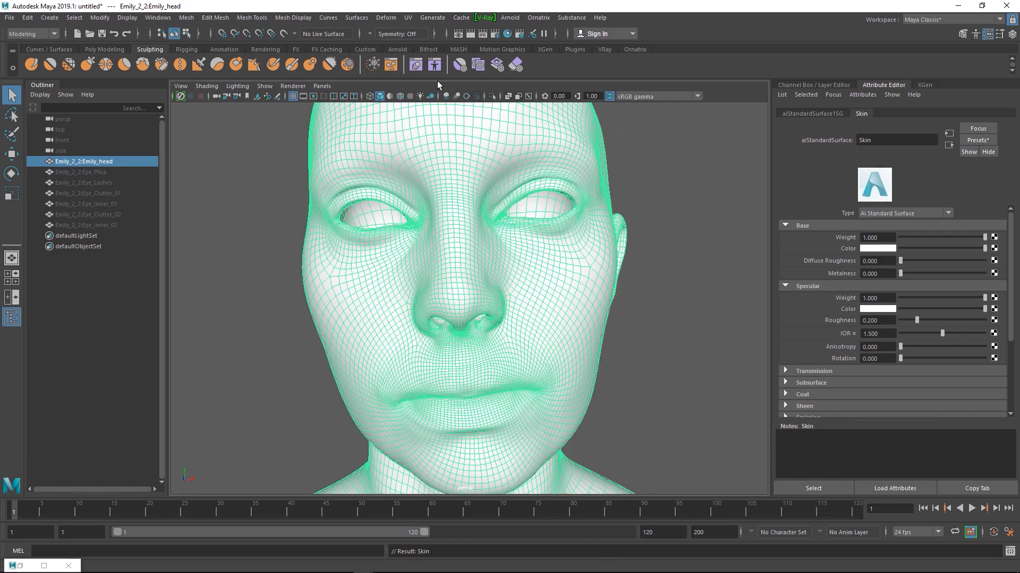
# Create a new camera and set its focal length to 100.
pyautogui.press('f')
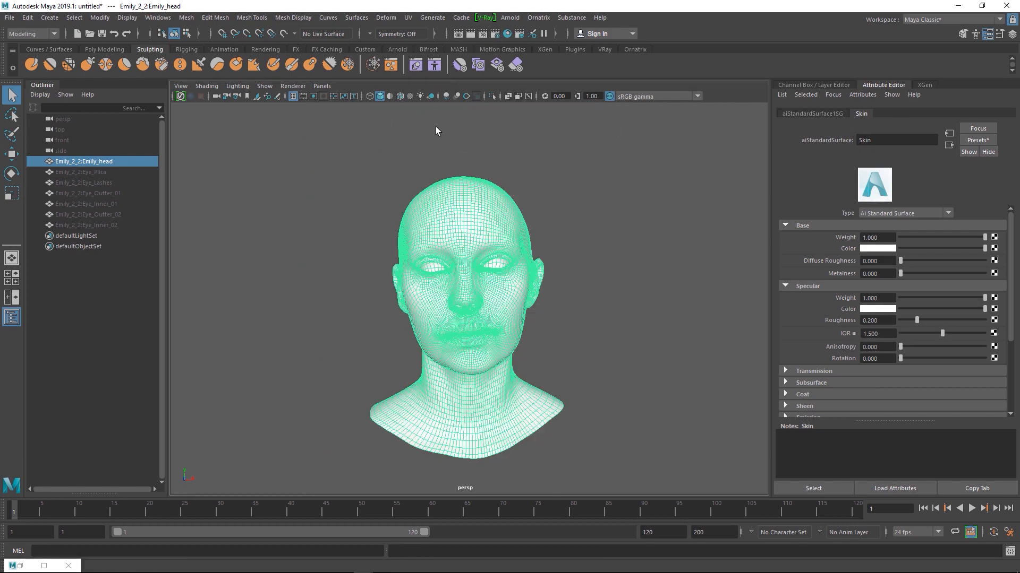
pyautogui.click(56, 19)
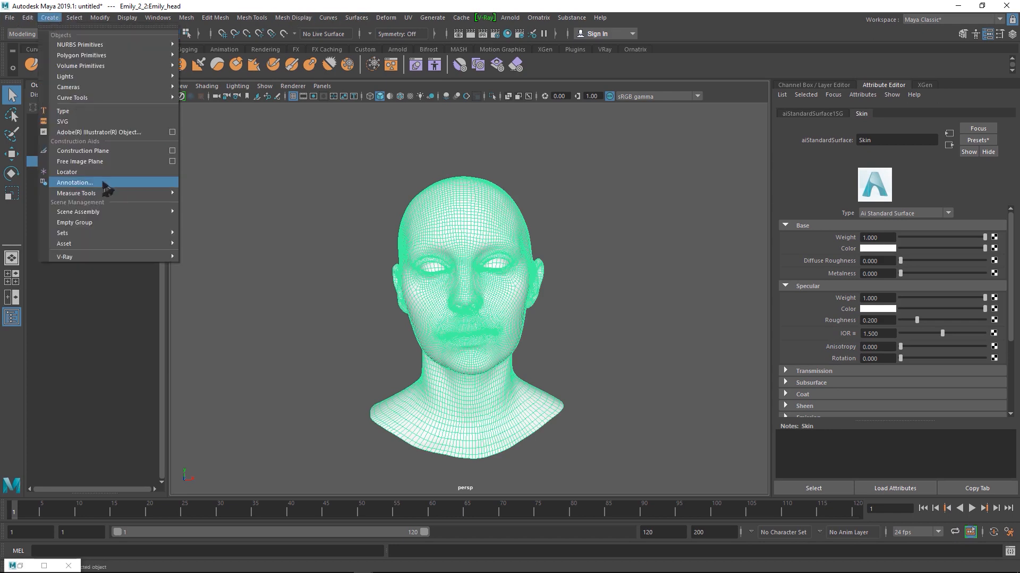
pyautogui.moveTo(79, 90)
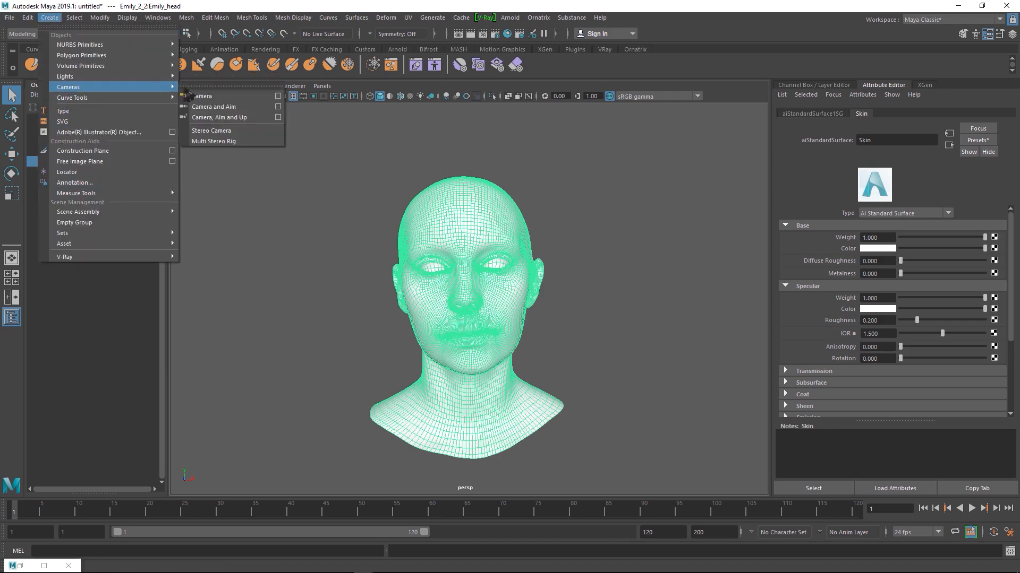
pyautogui.click(200, 97)
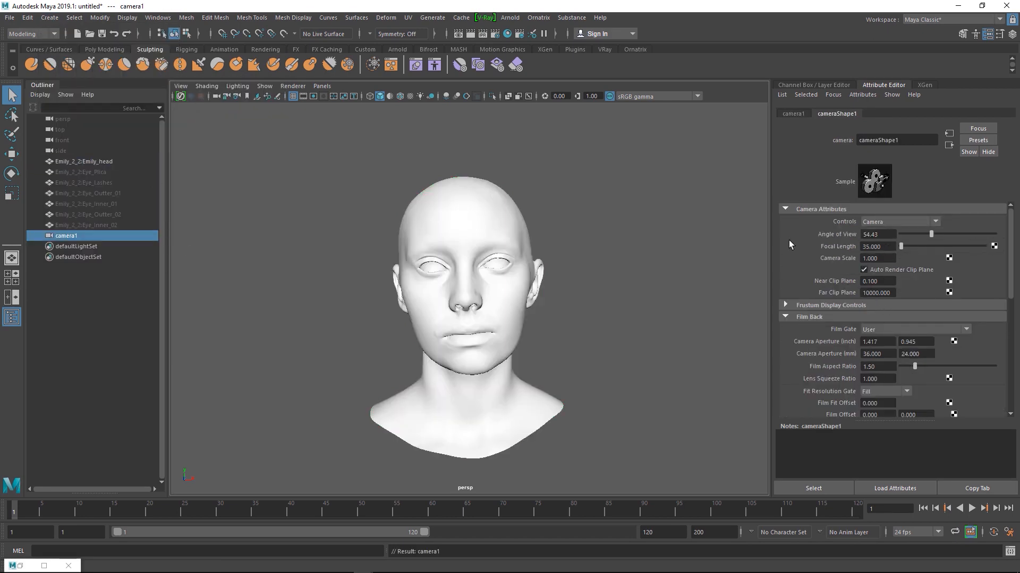
pyautogui.moveTo(881, 249); pyautogui.dragTo(851, 245)
pyautogui.press('Return')
# Look through camera1 and frame the head as a frontal close-up of the face.
pyautogui.scroll(5, 326, 183)
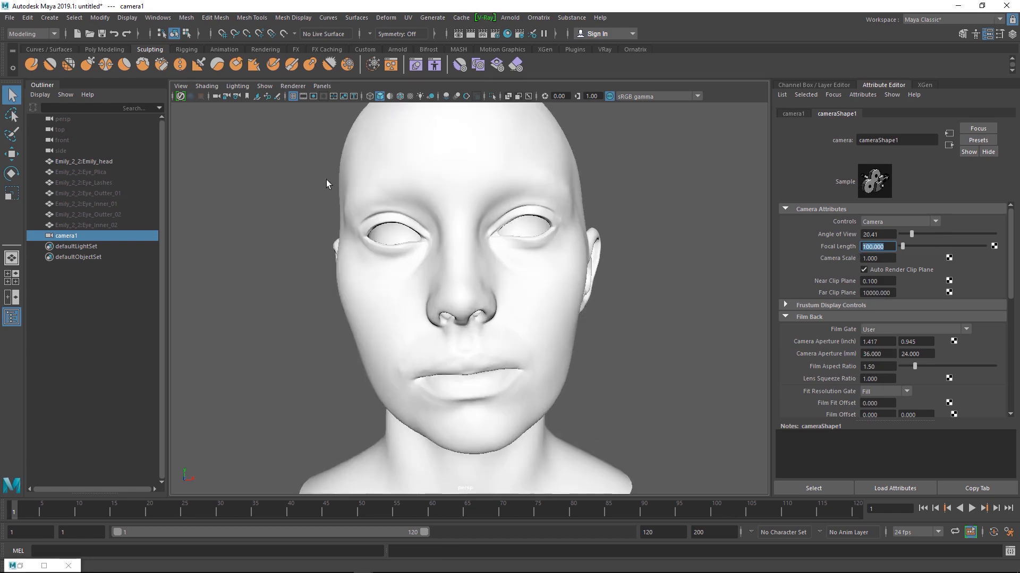
pyautogui.click(322, 86)
pyautogui.moveTo(339, 97)
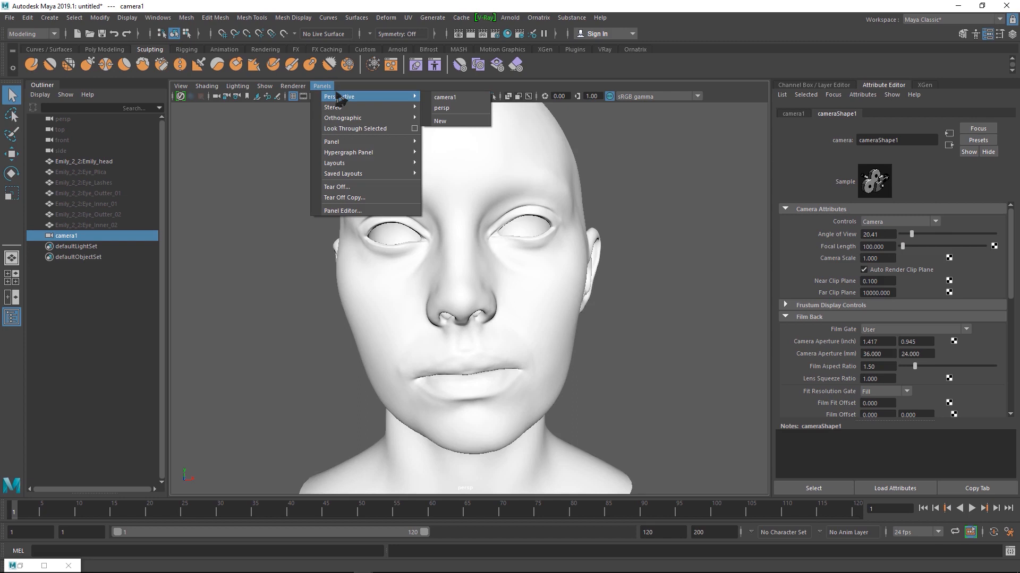
pyautogui.click(444, 97)
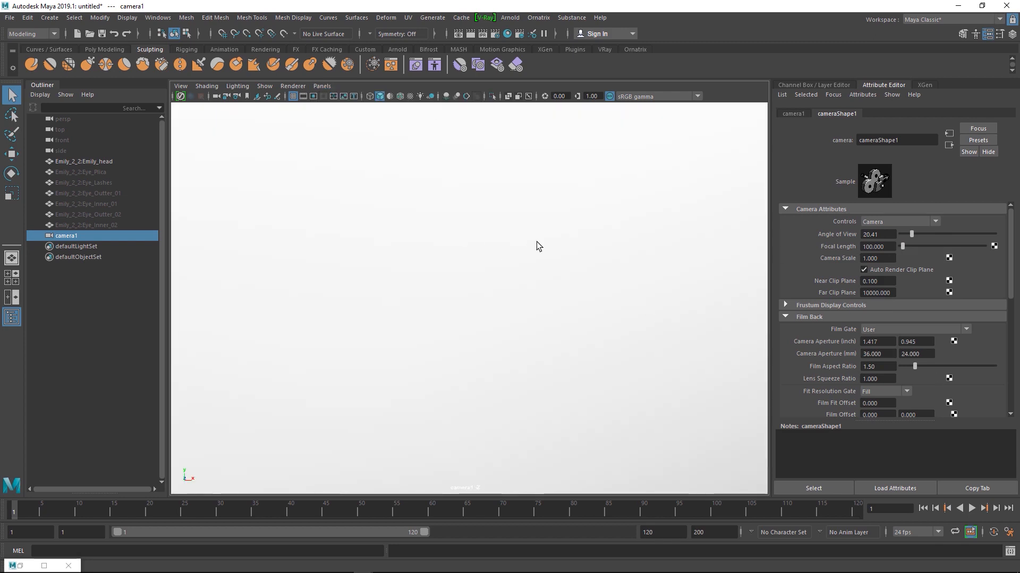
pyautogui.press('a')
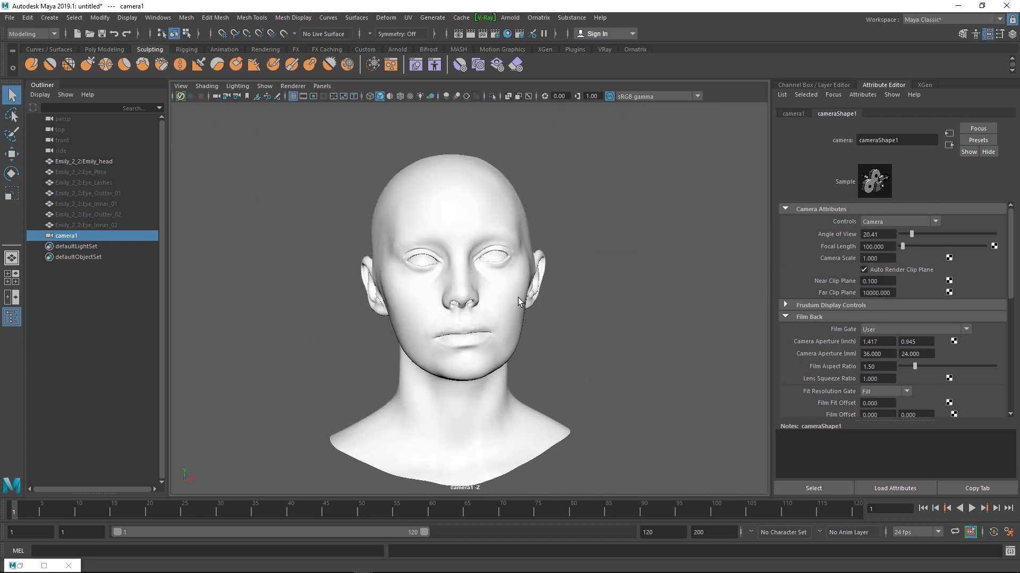
pyautogui.scroll(5, 518, 297)
pyautogui.keyDown('alt'); pyautogui.moveTo(518, 288); pyautogui.dragTo(515, 303, button='middle'); pyautogui.keyUp('alt')
pyautogui.keyDown('alt'); pyautogui.moveTo(515, 302); pyautogui.dragTo(484, 298, button='right'); pyautogui.keyUp('alt')
pyautogui.keyDown('alt'); pyautogui.moveTo(471, 291); pyautogui.dragTo(466, 289); pyautogui.keyUp('alt')
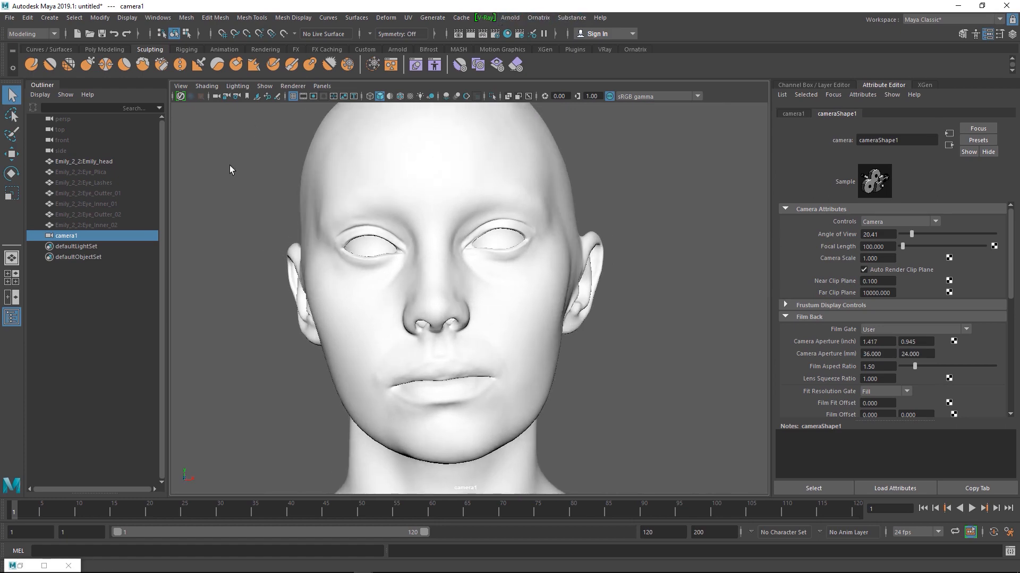
# Connect a File texture node to the base color of the head's Skin material.
pyautogui.click(423, 199)
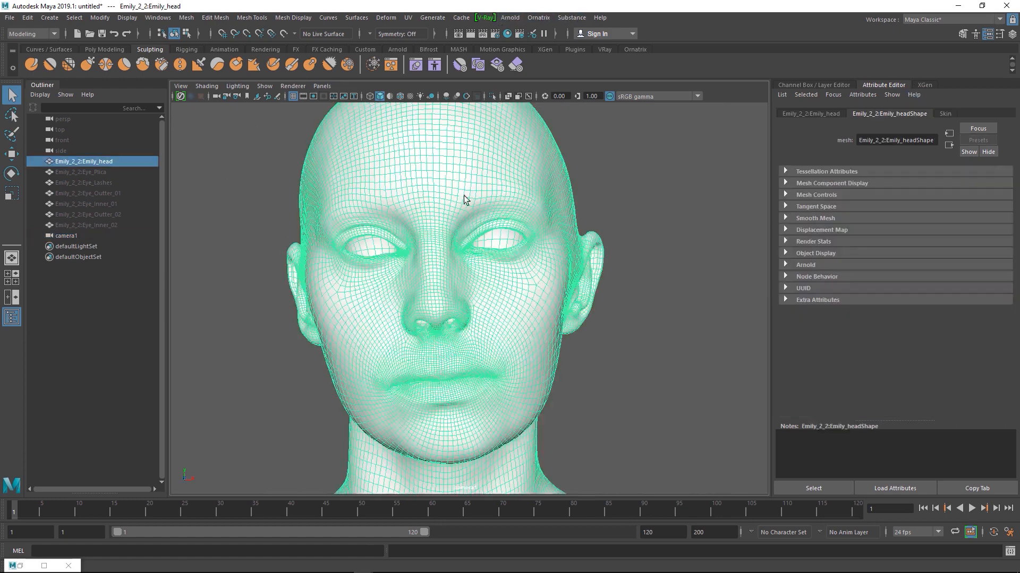
pyautogui.click(946, 114)
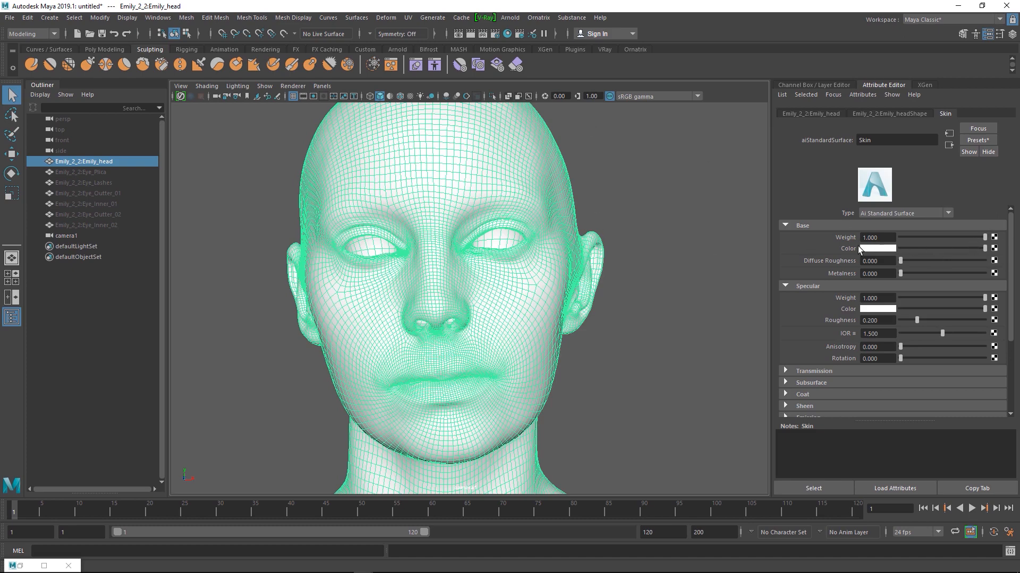
pyautogui.click(994, 248)
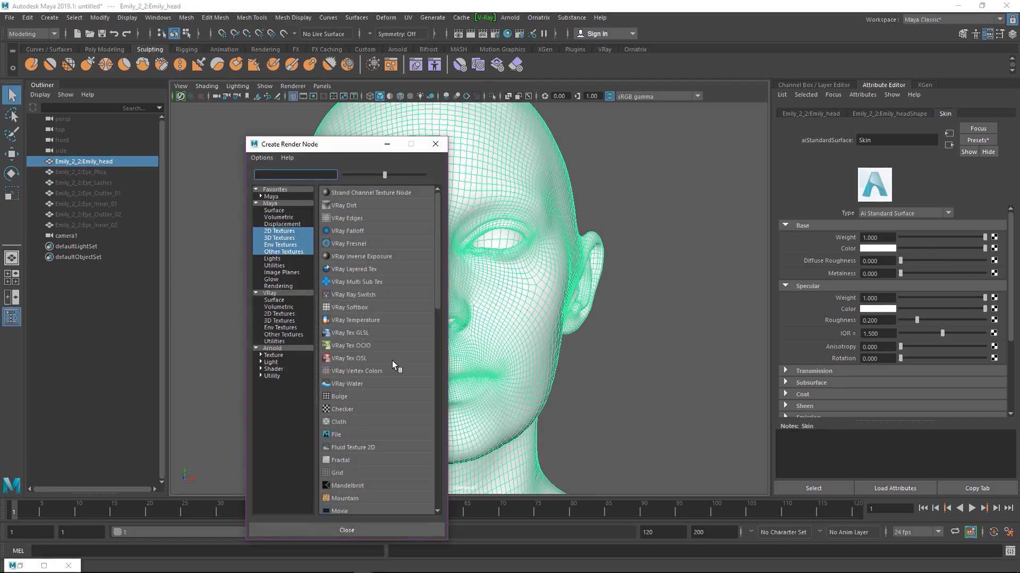
pyautogui.click(340, 433)
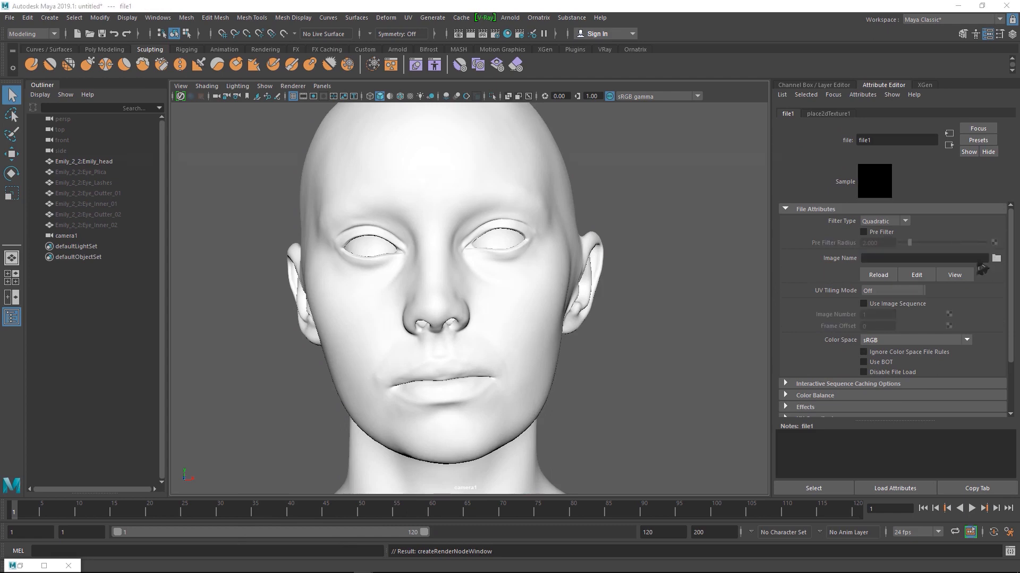
# Load 00_diffuse_unlit_raw.exr from the Emily\Color_raw folder on the Desktop into the base color File texture.
pyautogui.click(995, 259)
pyautogui.click(118, 208)
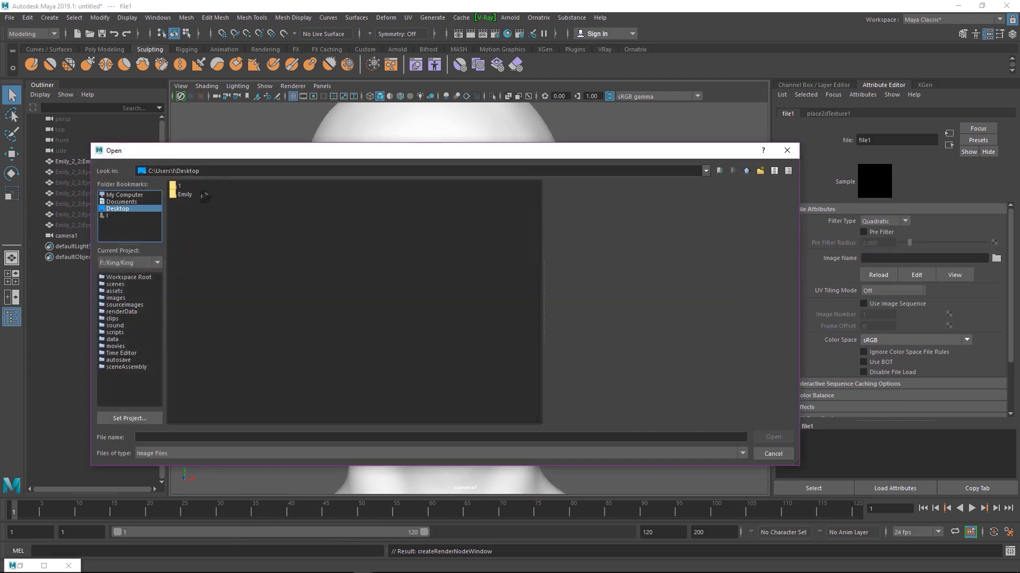
pyautogui.doubleClick(184, 195)
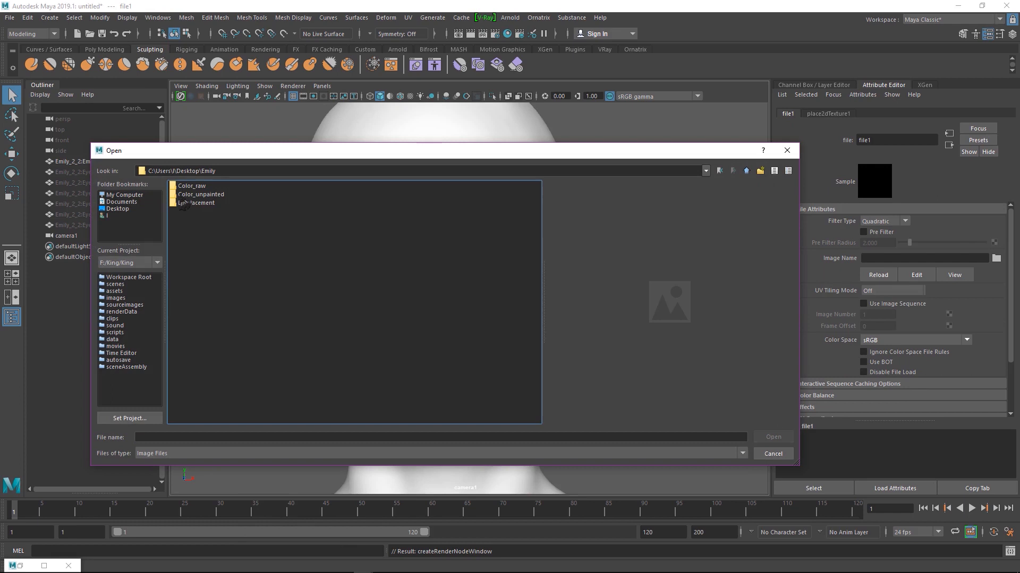
pyautogui.doubleClick(196, 189)
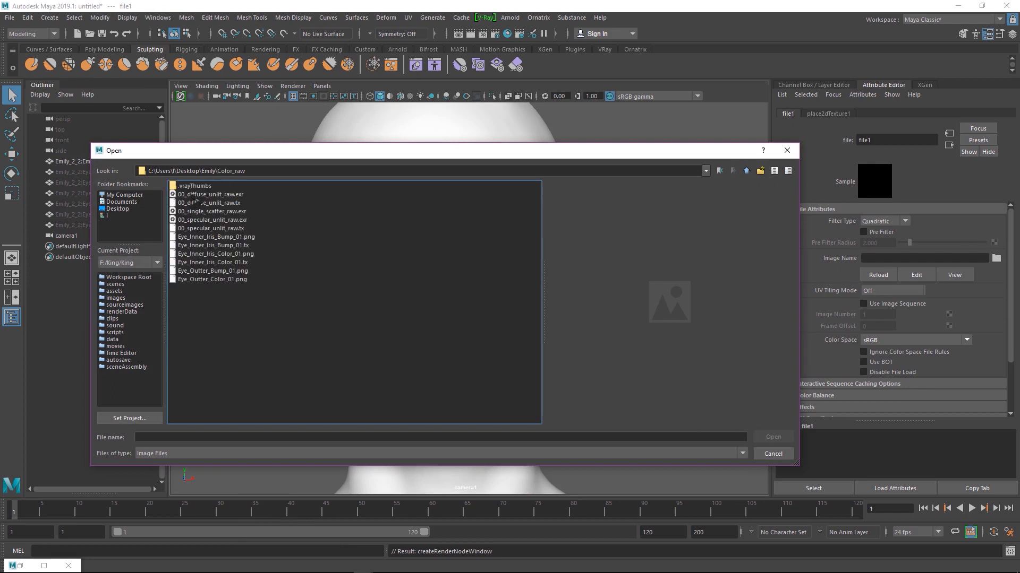
pyautogui.click(194, 195)
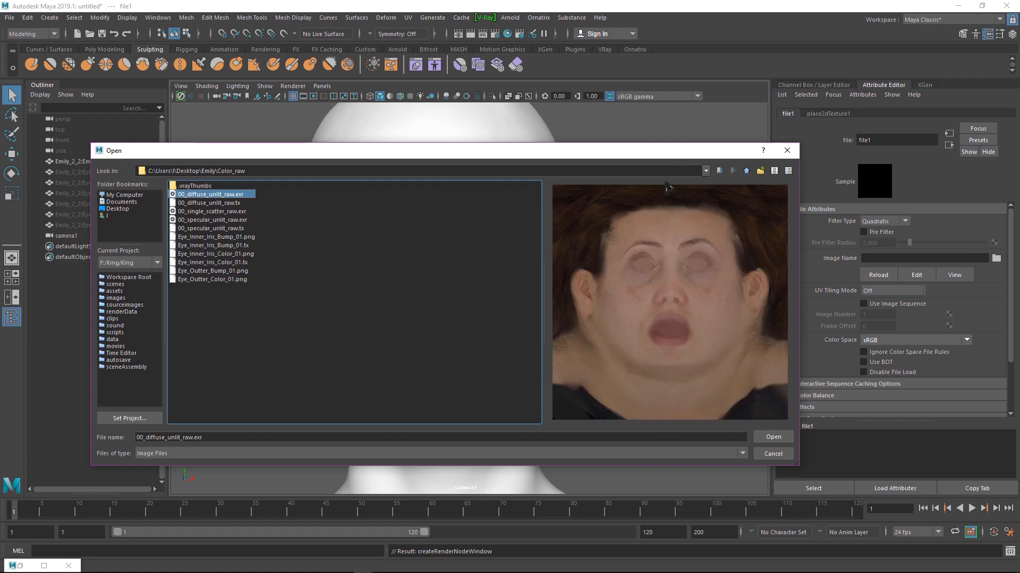
pyautogui.click(765, 435)
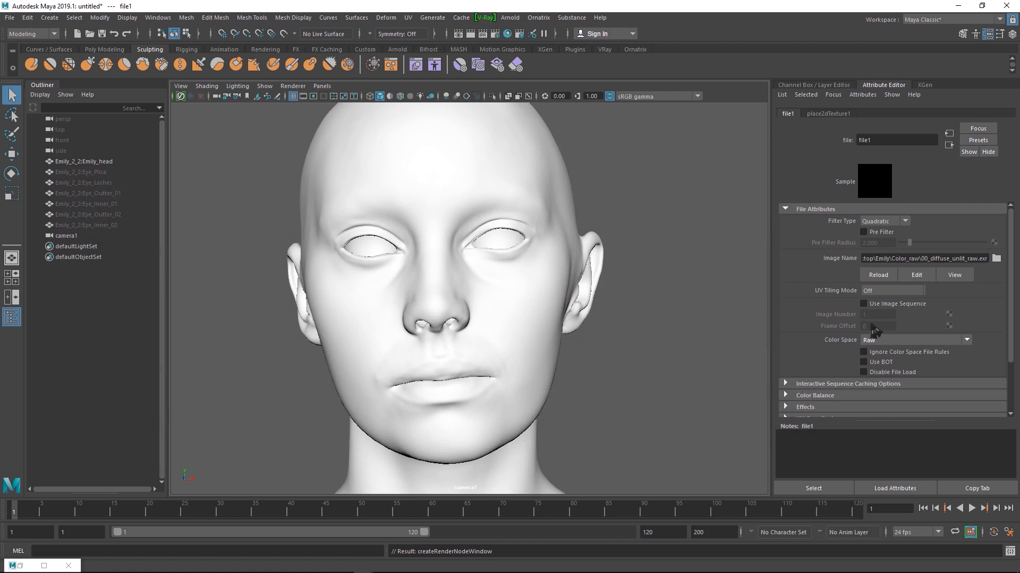
# Return to the Skin material's attributes and turn on textured display of the head in the camera1 view.
pyautogui.click(948, 144)
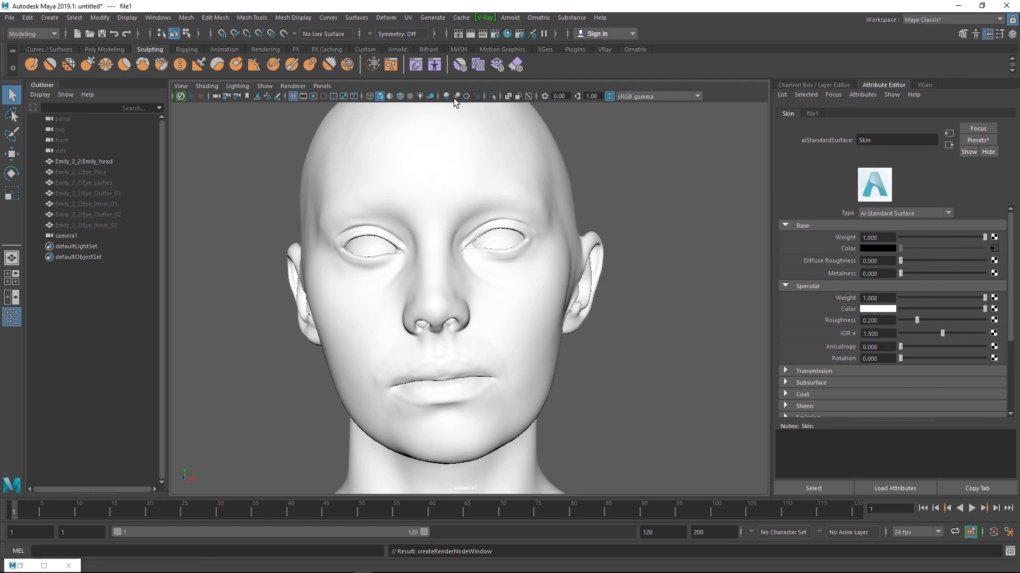
pyautogui.click(410, 96)
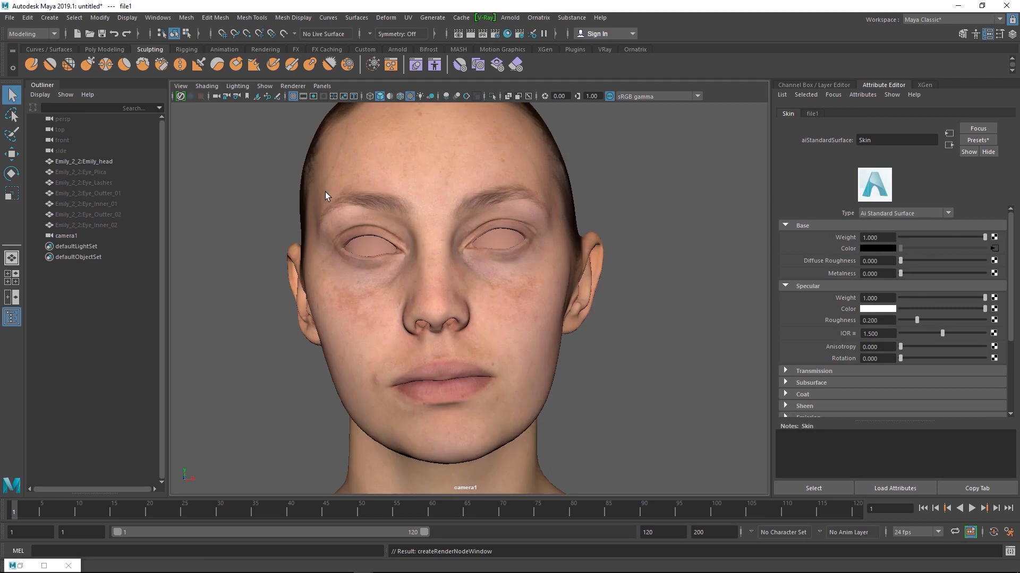
pyautogui.scroll(-4, 422, 328)
pyautogui.keyDown('alt'); pyautogui.moveTo(382, 228); pyautogui.dragTo(400, 227, button='middle'); pyautogui.keyUp('alt')
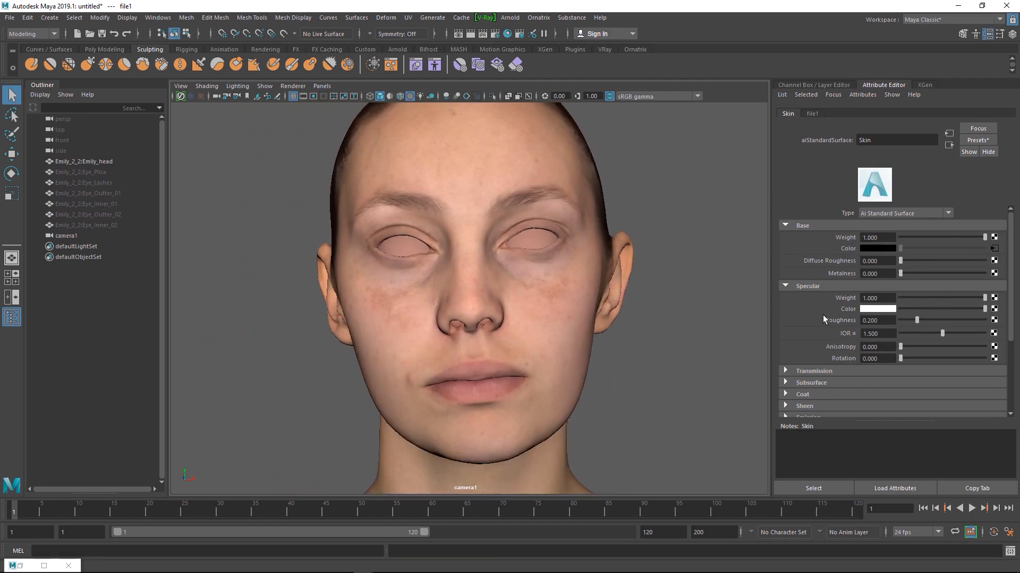
# Select the head, open the Hypershade and graph the Skin material with its input and output connections.
pyautogui.click(724, 304)
pyautogui.click(480, 299)
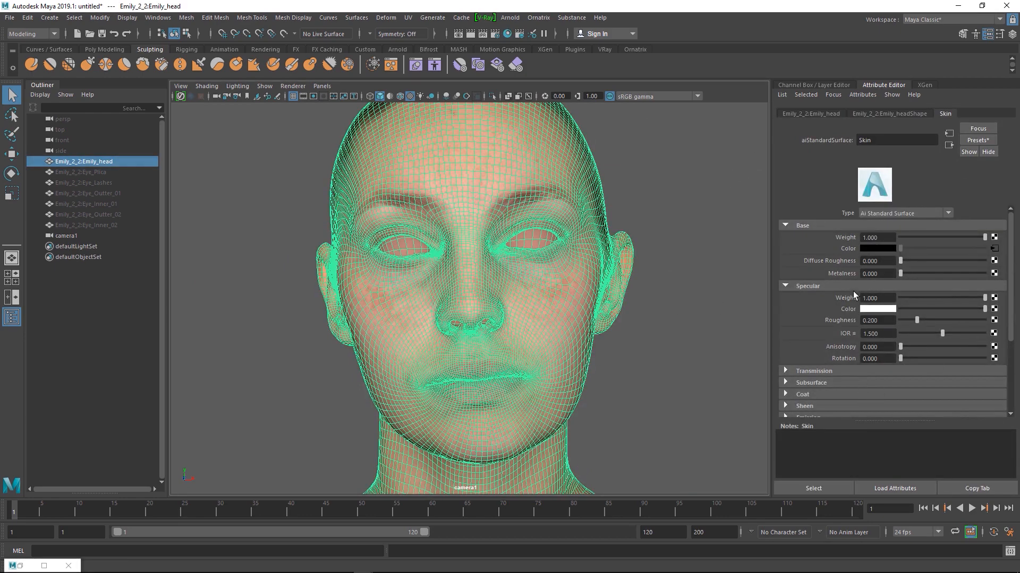
pyautogui.click(507, 34)
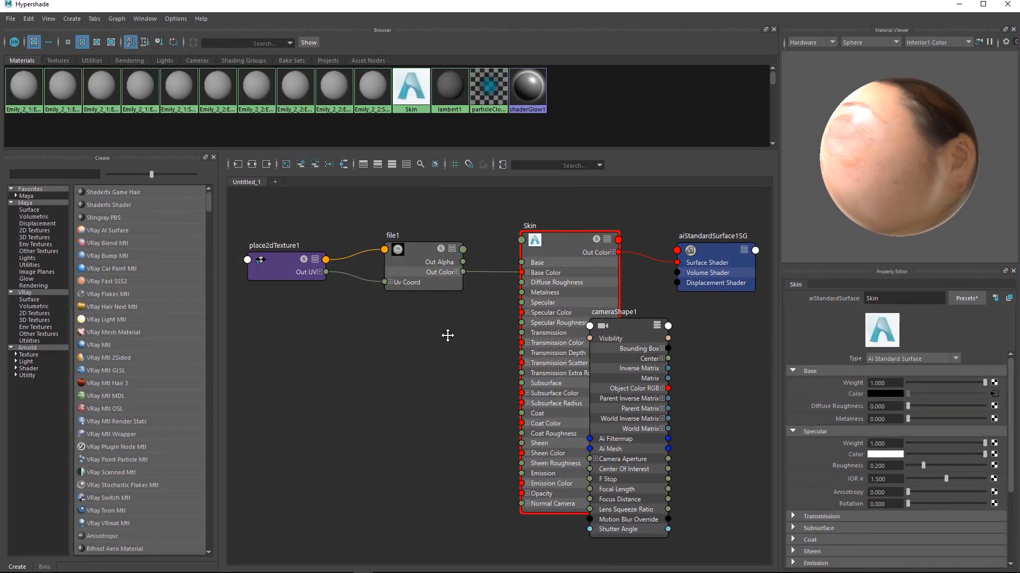
pyautogui.moveTo(481, 263); pyautogui.dragTo(463, 214)
pyautogui.moveTo(579, 365); pyautogui.dragTo(878, 516)
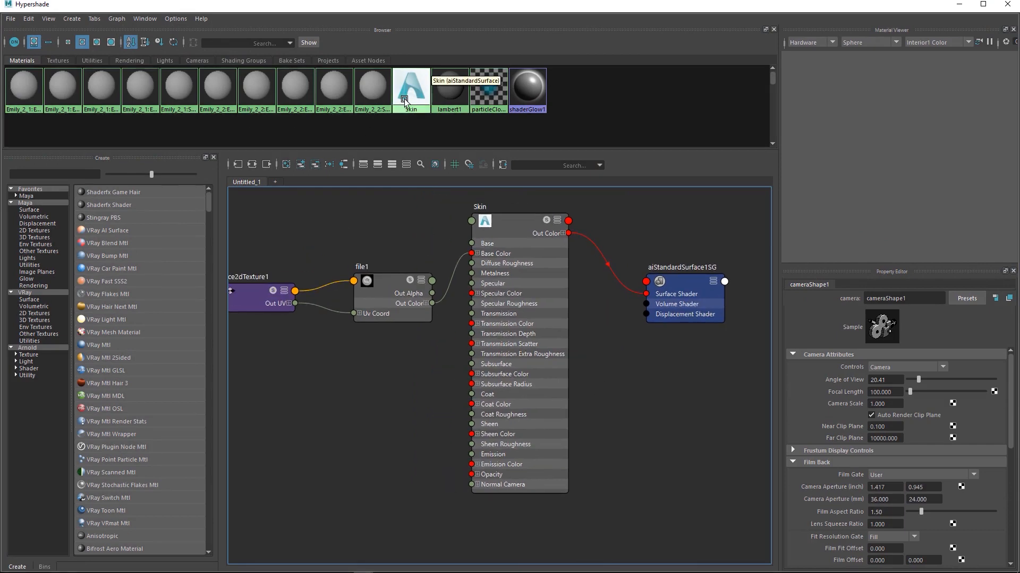
pyautogui.click(418, 81)
pyautogui.click(253, 164)
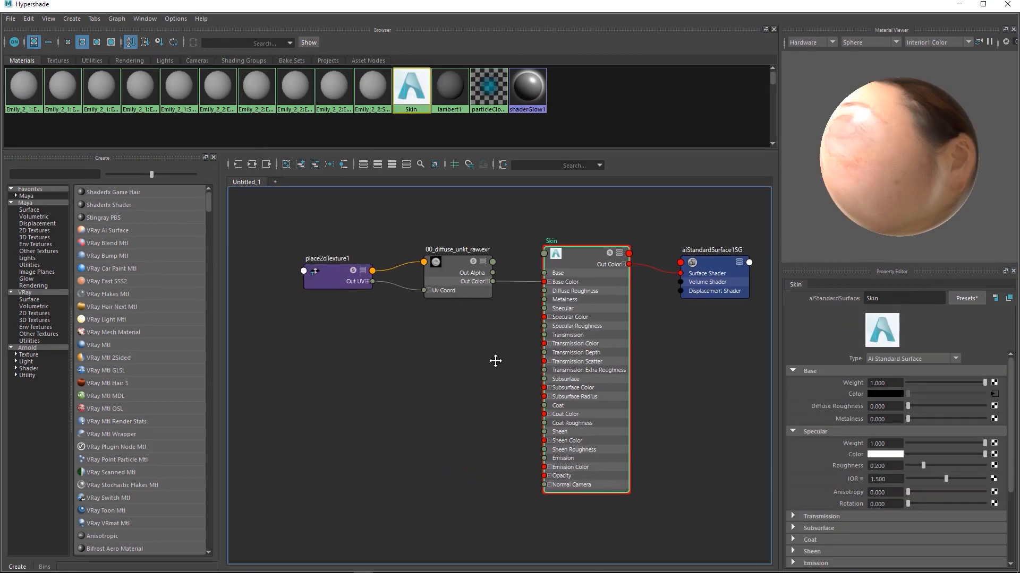
# Create a second File texture node below the diffuse one and connect its Out Color to Skin's Subsurface Color.
pyautogui.press('Tab')
pyautogui.write('f')
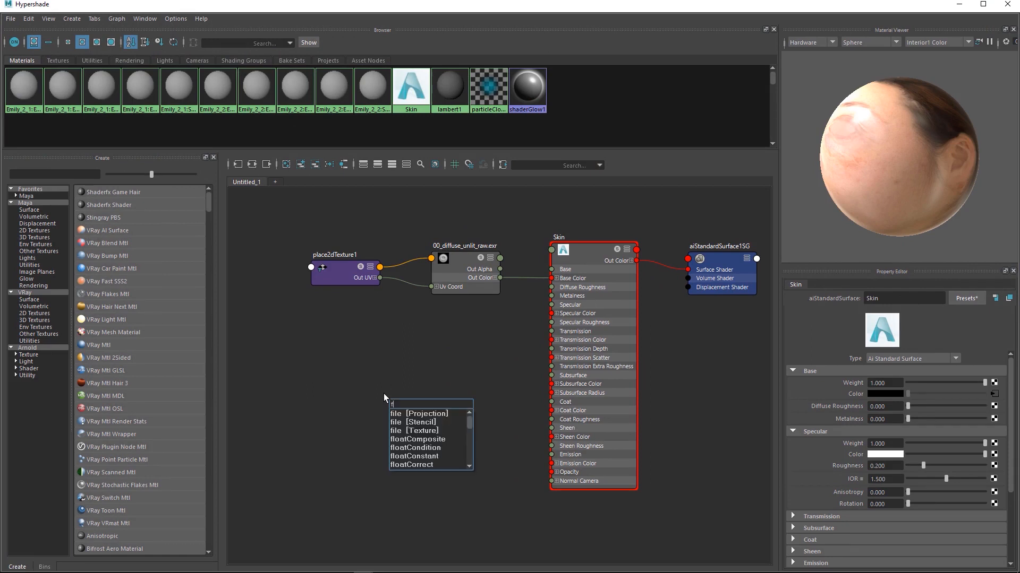
pyautogui.click(415, 432)
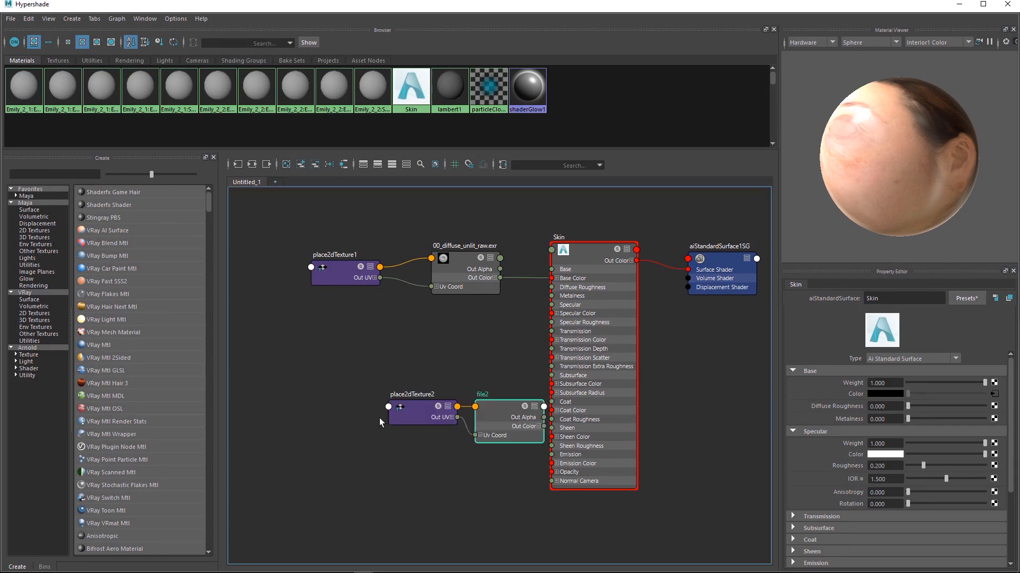
pyautogui.moveTo(414, 407); pyautogui.dragTo(282, 373)
pyautogui.moveTo(505, 420); pyautogui.dragTo(395, 367)
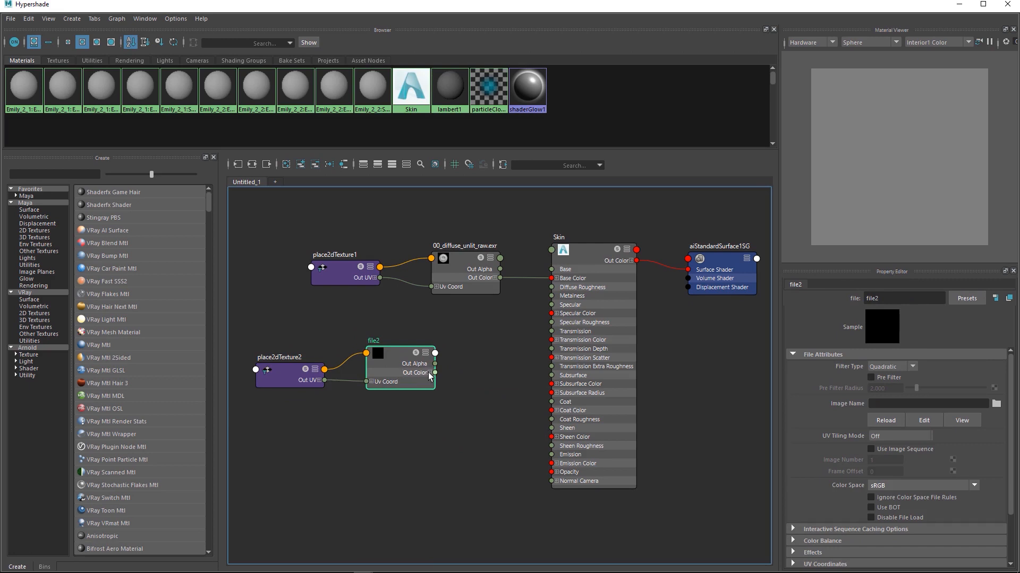
pyautogui.moveTo(485, 359); pyautogui.dragTo(450, 427)
pyautogui.moveTo(436, 372); pyautogui.dragTo(552, 384)
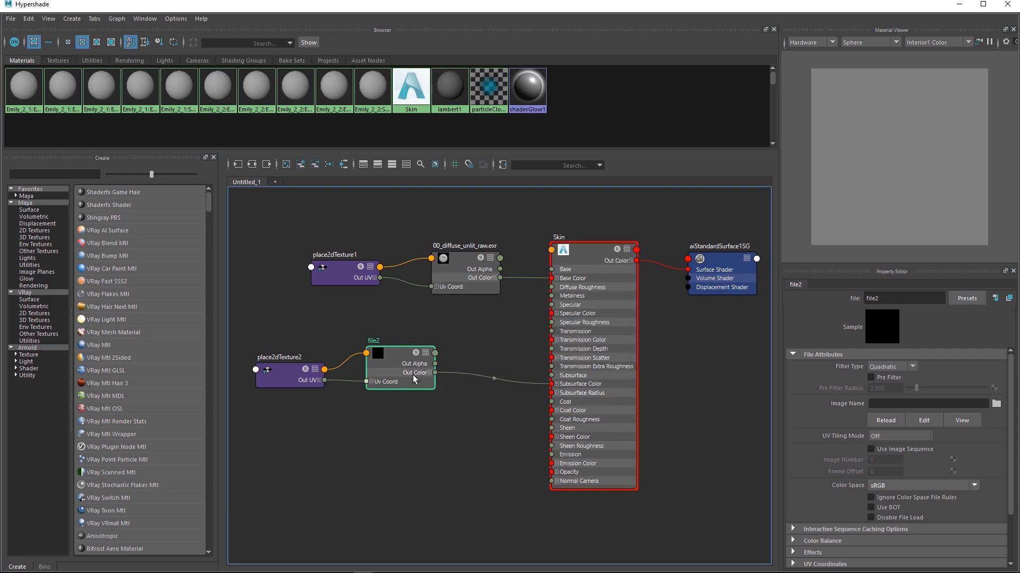
# Load 00_diffuse_unlit_raw.exr into the subsurface color File texture node.
pyautogui.click(996, 403)
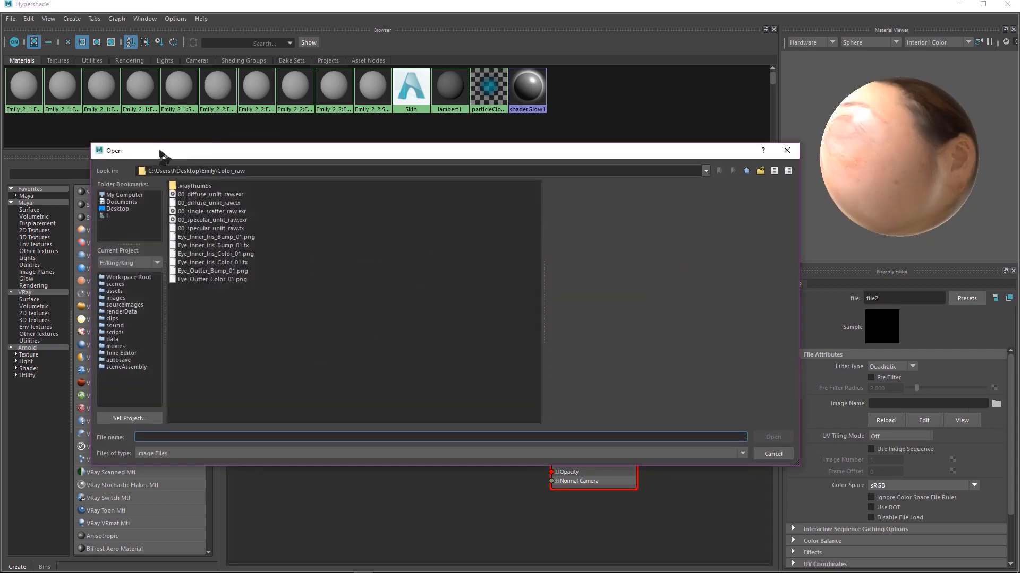
pyautogui.click(191, 195)
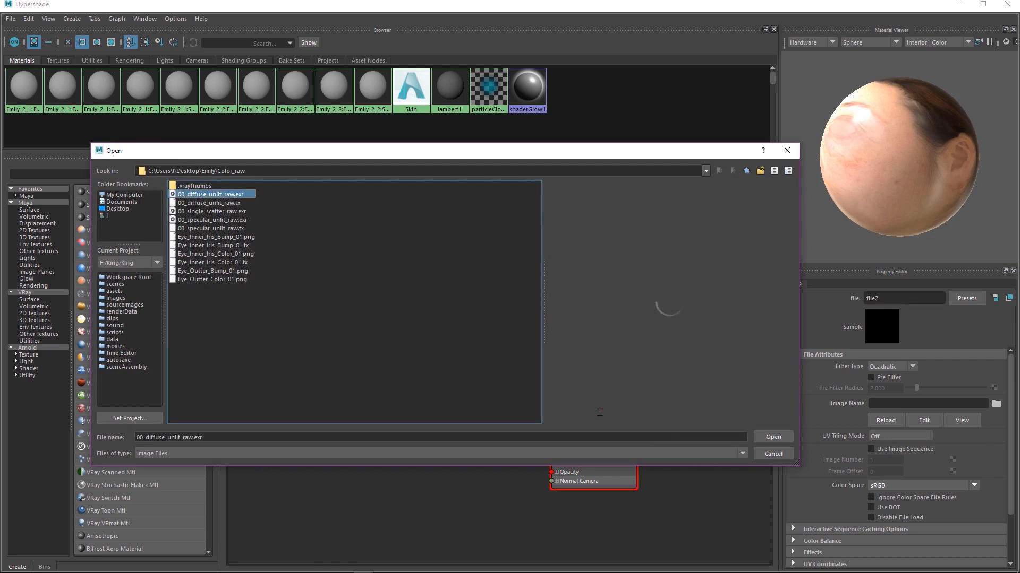
pyautogui.click(773, 437)
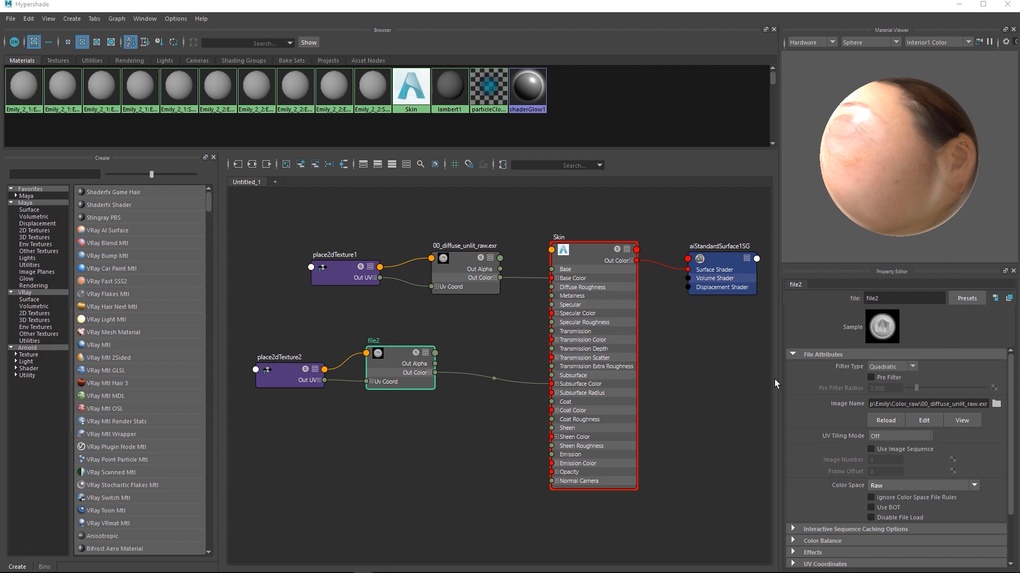
pyautogui.click(395, 362)
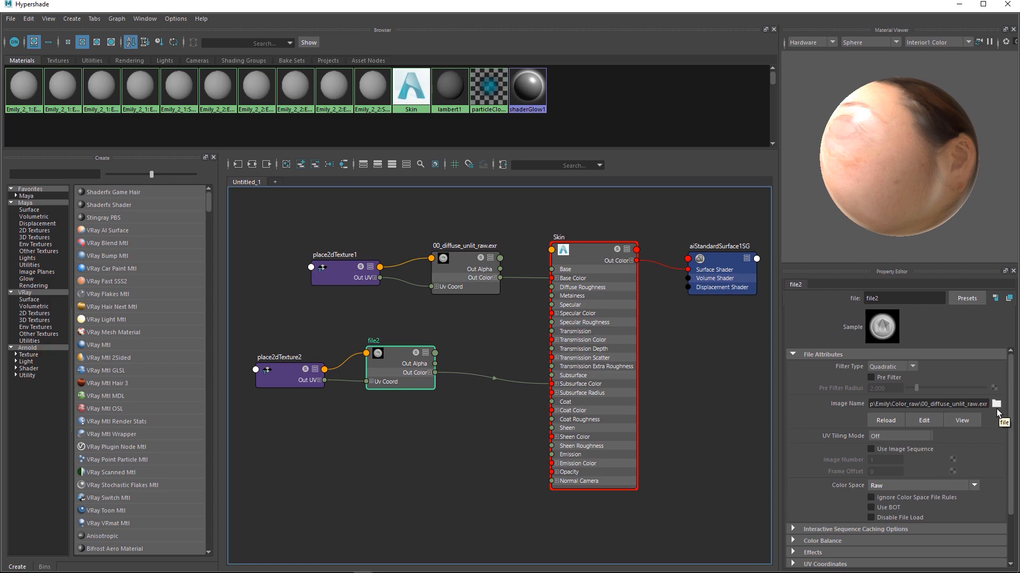
# Set the color space of both the subsurface color and base color File textures to sRGB.
pyautogui.scroll(-2, 893, 466)
pyautogui.click(890, 455)
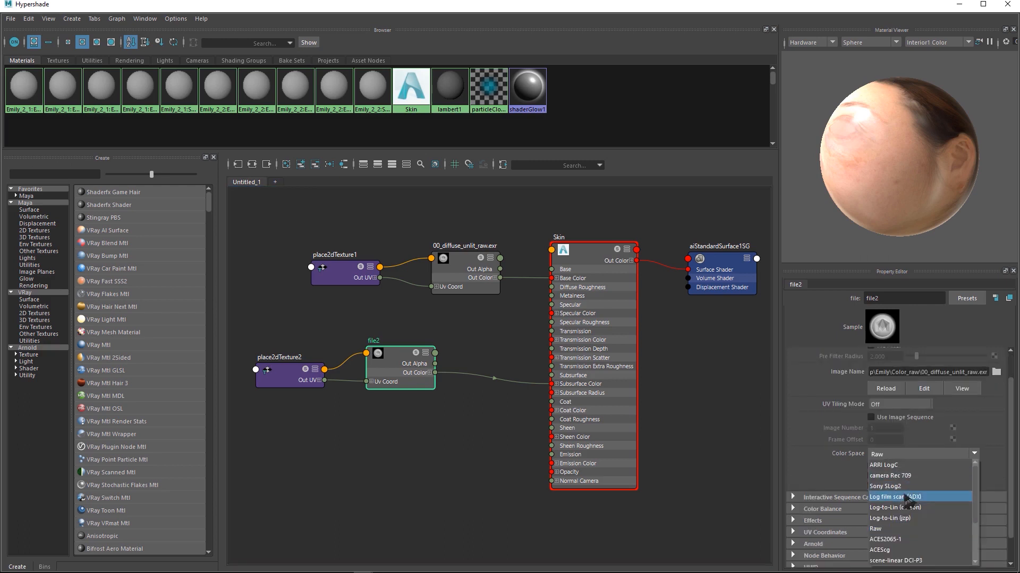
pyautogui.scroll(-2, 913, 497)
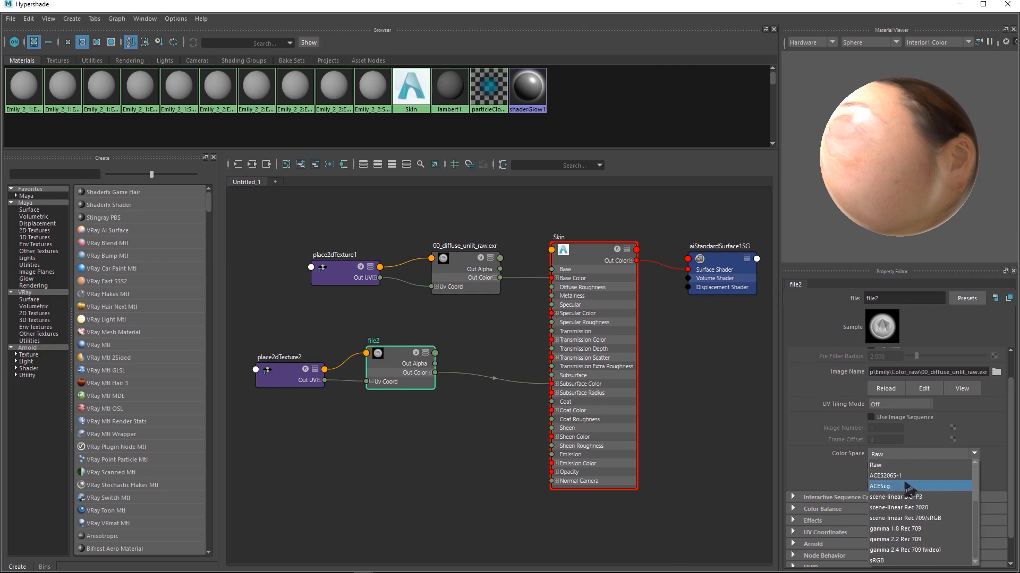
pyautogui.click(886, 561)
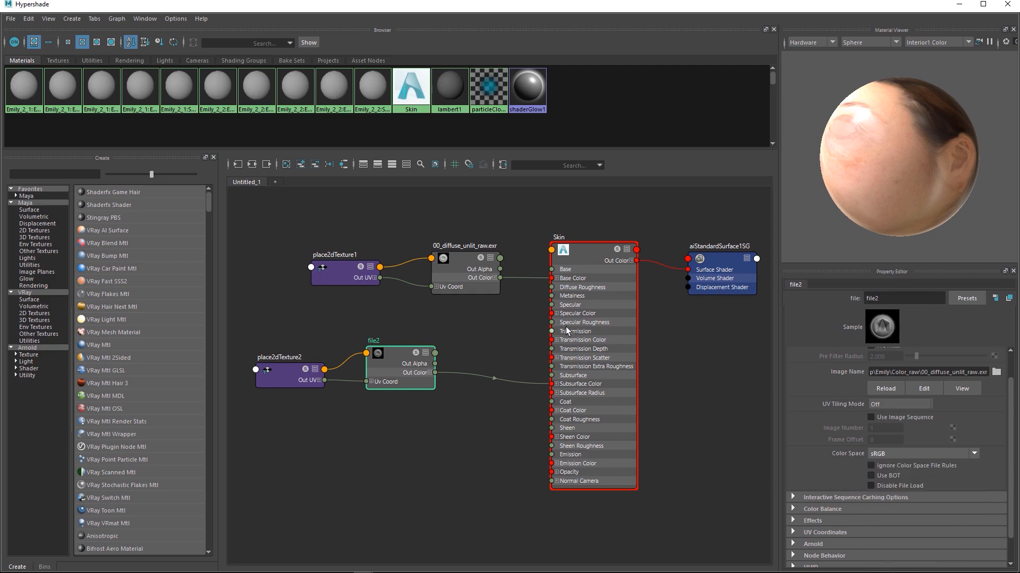
pyautogui.click(996, 371)
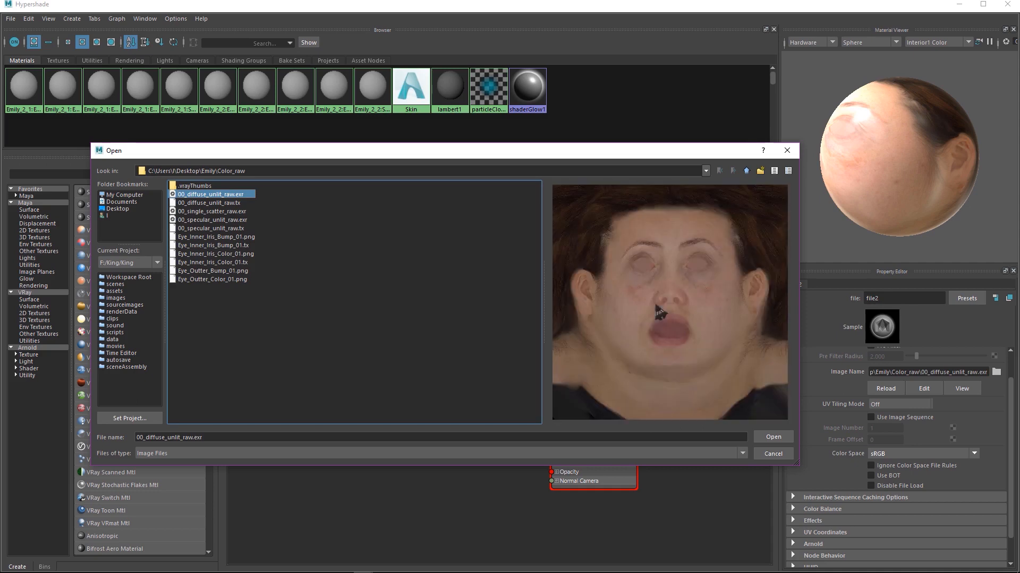
pyautogui.click(787, 151)
pyautogui.click(440, 261)
pyautogui.click(941, 454)
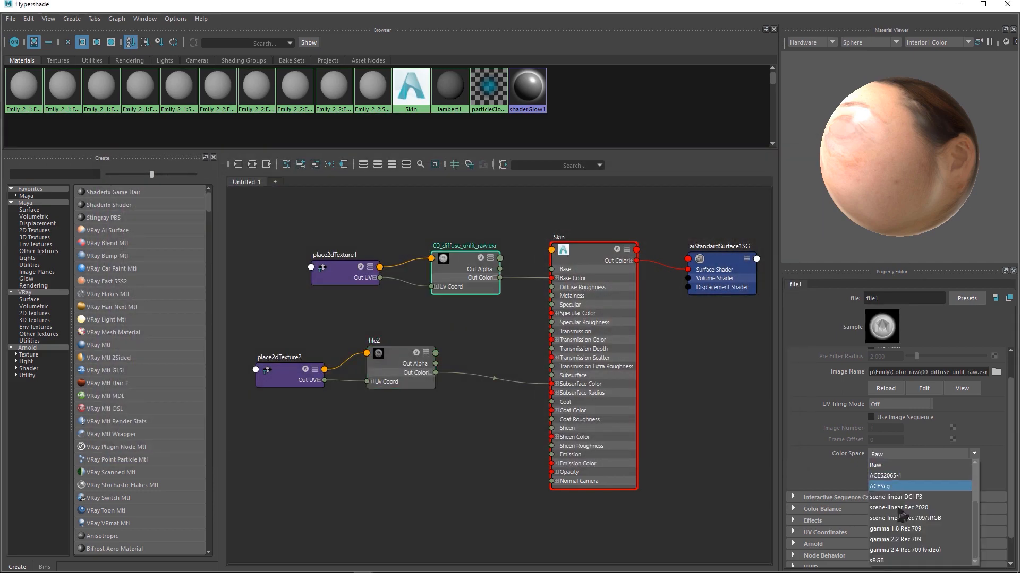
pyautogui.click(882, 560)
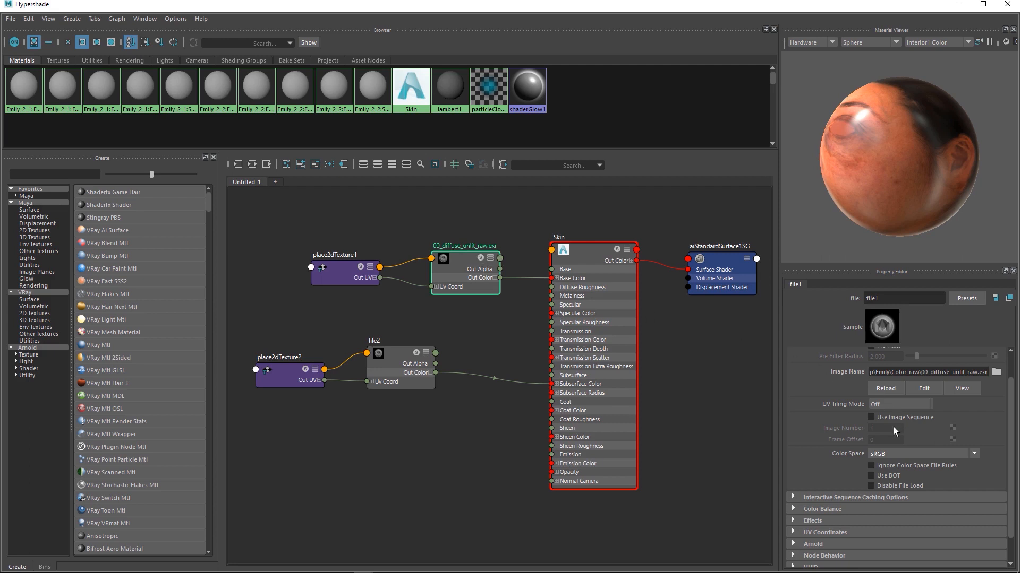
# Move the base color texture nodes aside and set both File textures' color space back to Raw.
pyautogui.moveTo(337, 268); pyautogui.dragTo(277, 260)
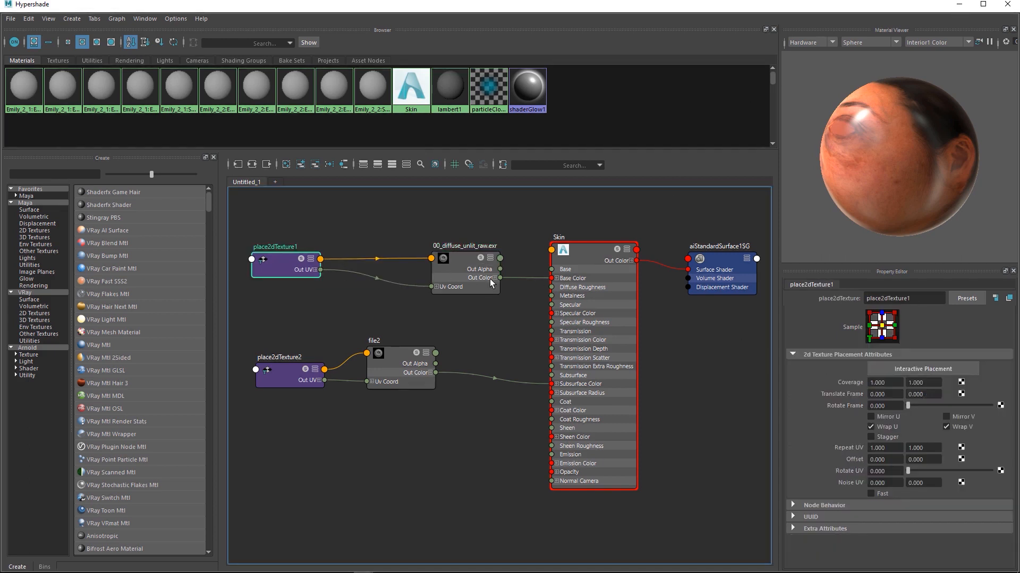
pyautogui.moveTo(461, 272); pyautogui.dragTo(420, 262)
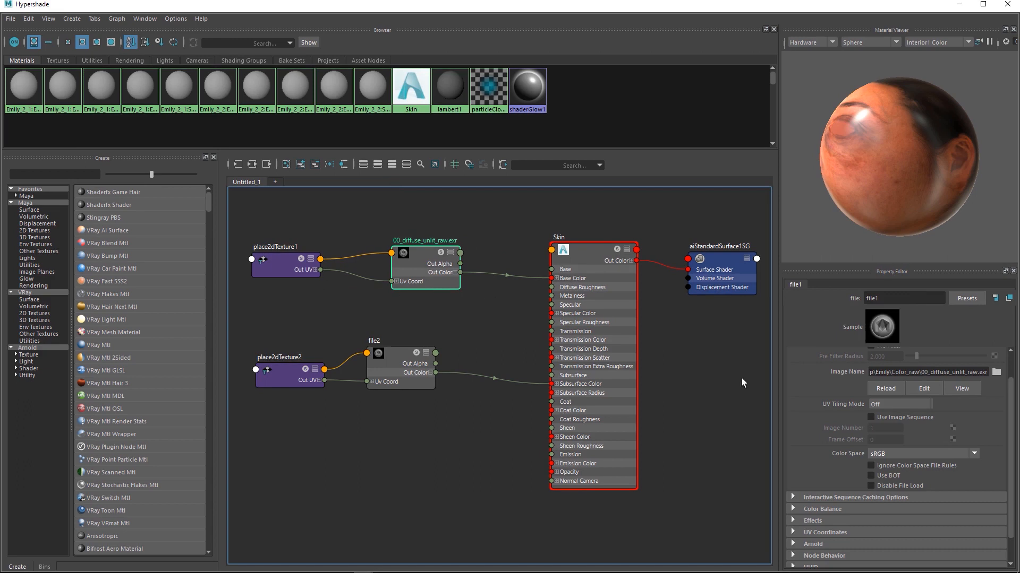
pyautogui.click(900, 455)
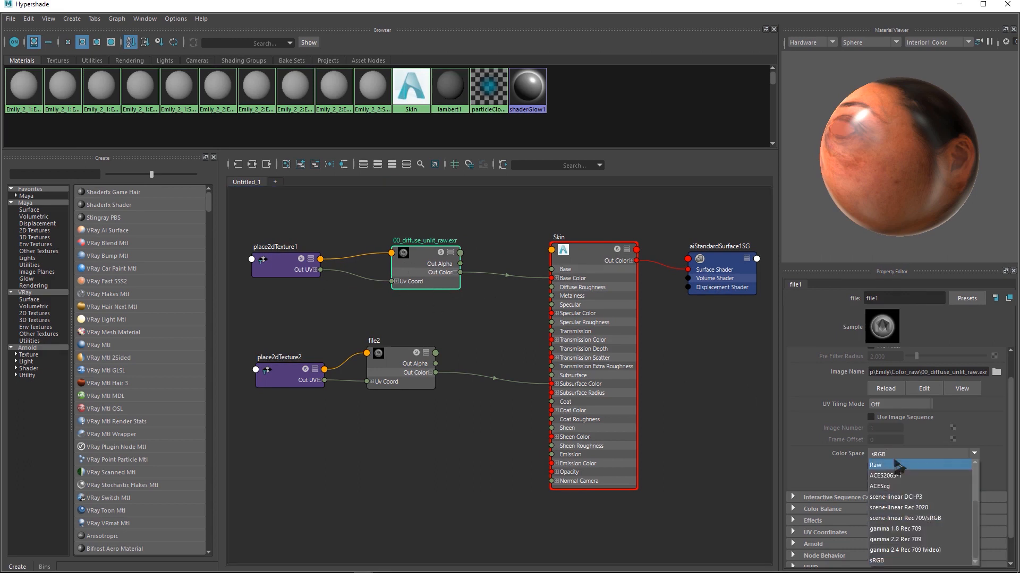
pyautogui.click(897, 466)
pyautogui.click(393, 368)
pyautogui.click(888, 455)
pyautogui.click(882, 465)
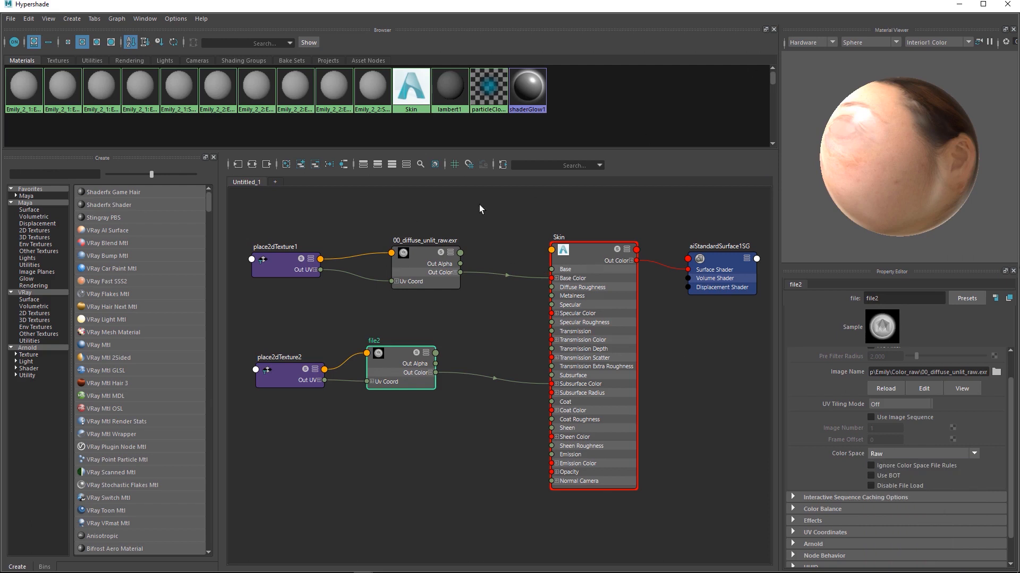
# Connect a new File texture node to the Skin material's specular weight.
pyautogui.moveTo(297, 264); pyautogui.dragTo(312, 275)
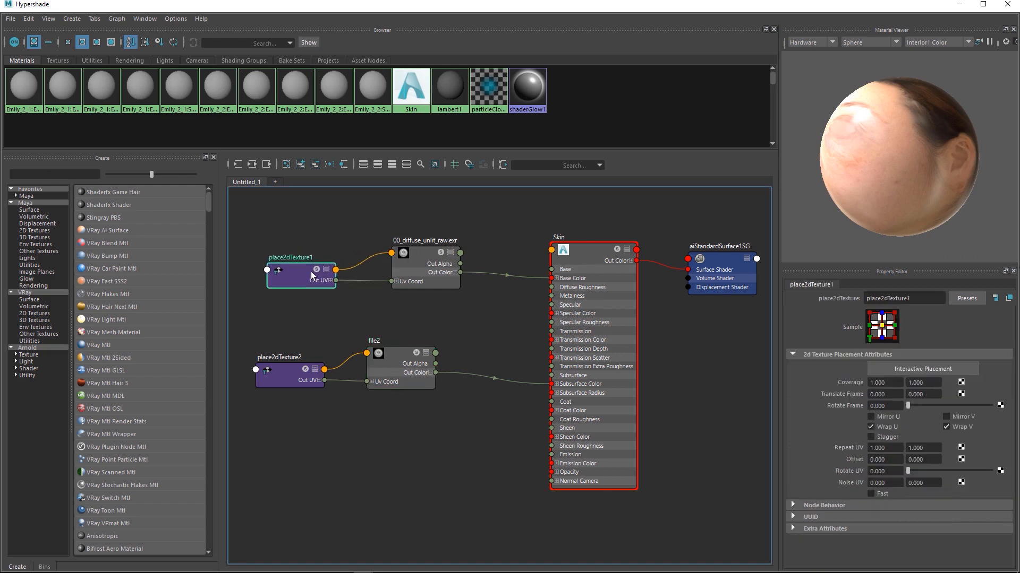
pyautogui.moveTo(551, 322); pyautogui.dragTo(496, 333)
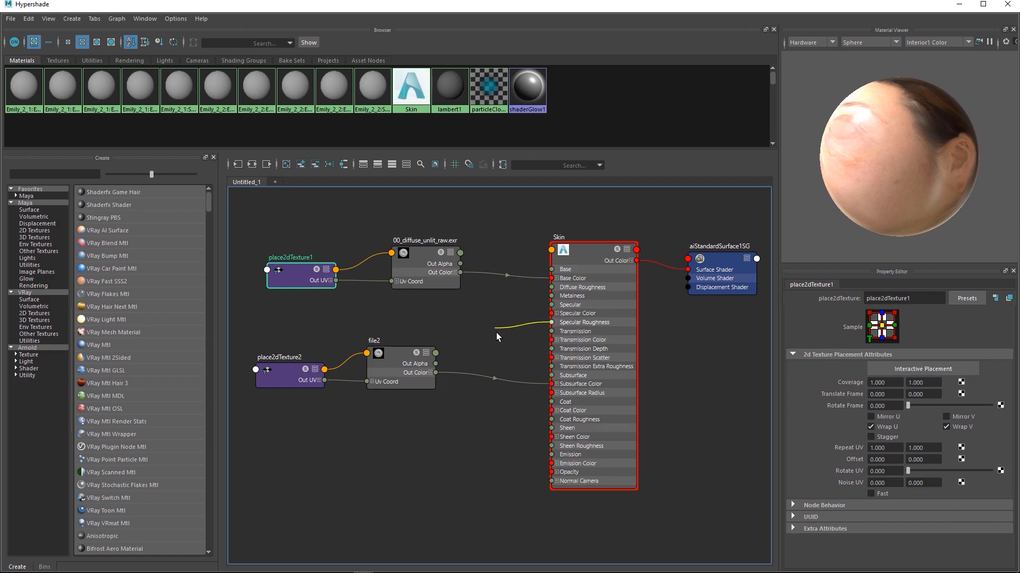
pyautogui.click(604, 281)
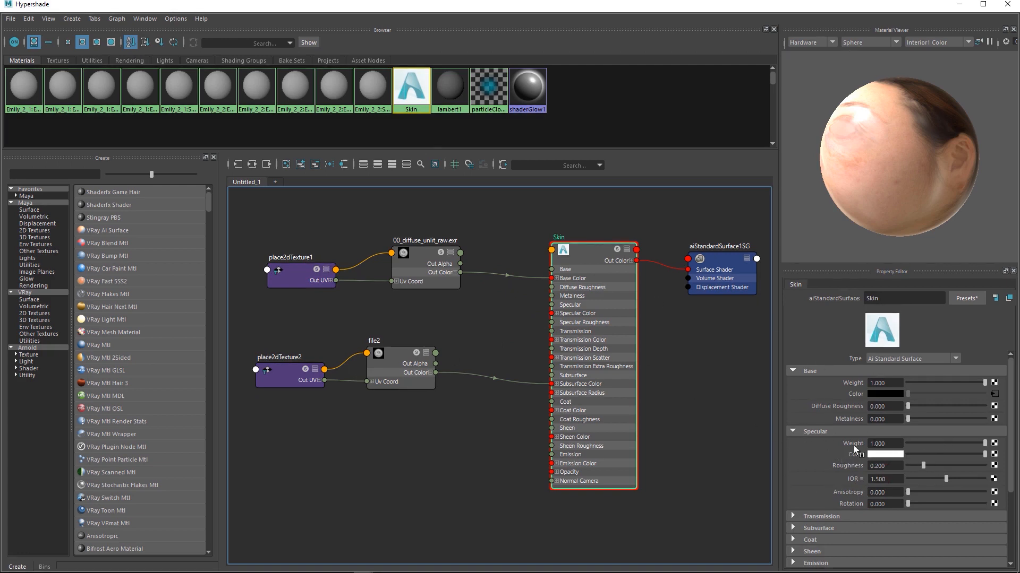
pyautogui.click(994, 443)
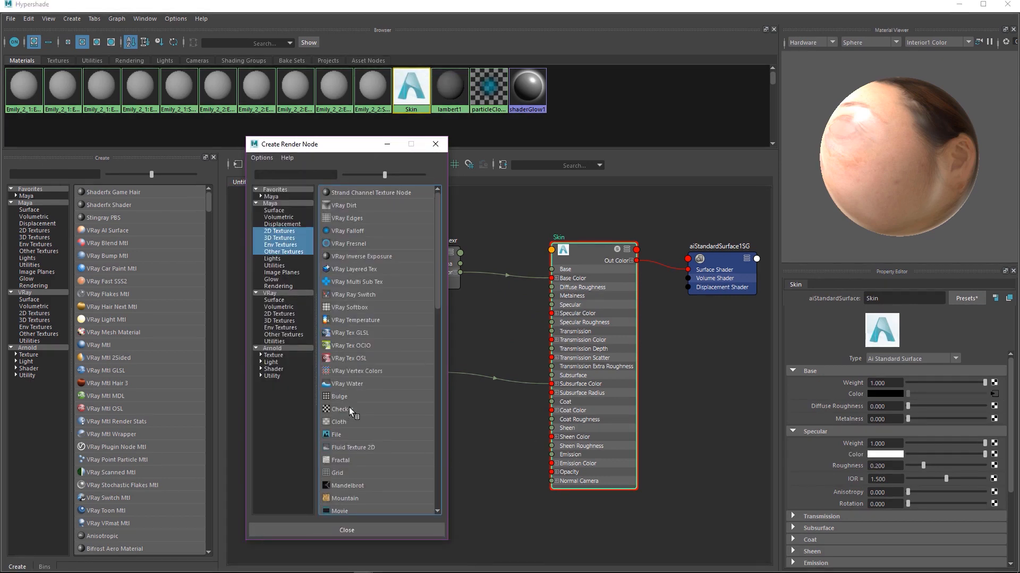
pyautogui.click(348, 433)
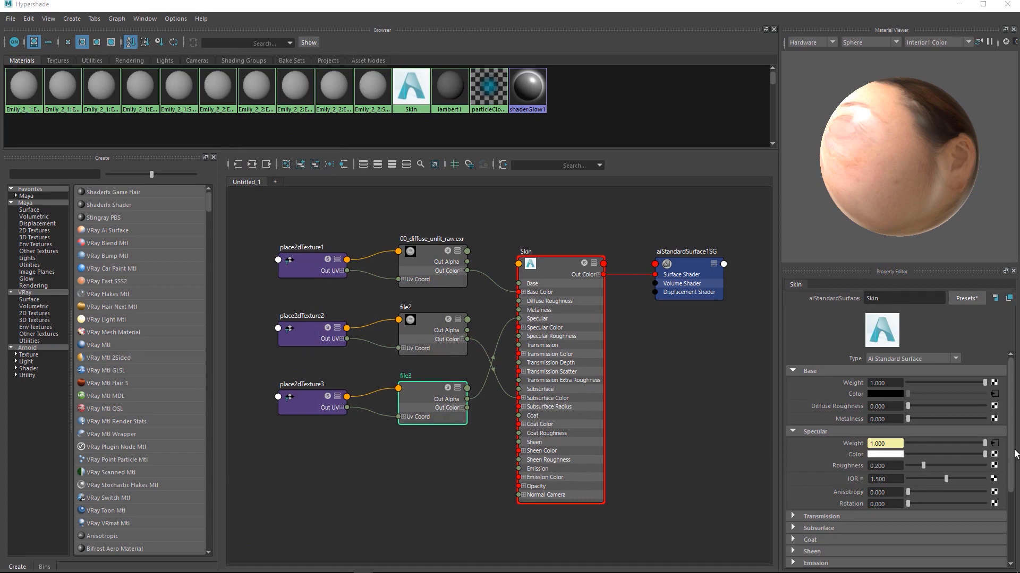
# Load 00_specular_unlit_raw.exr into the specular weight File texture and enable Alpha Is Luminance in its color balance.
pyautogui.click(996, 373)
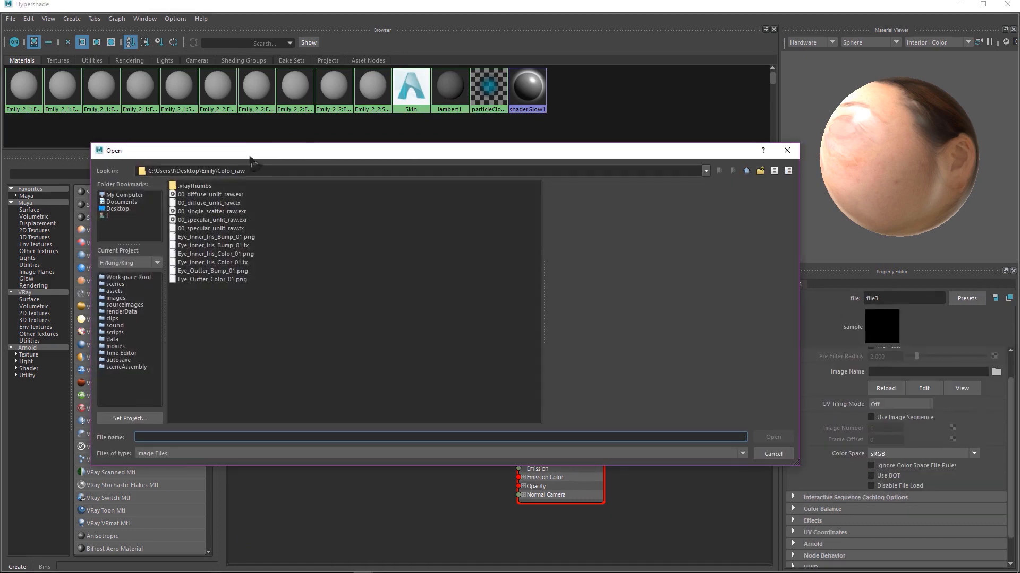
pyautogui.click(209, 219)
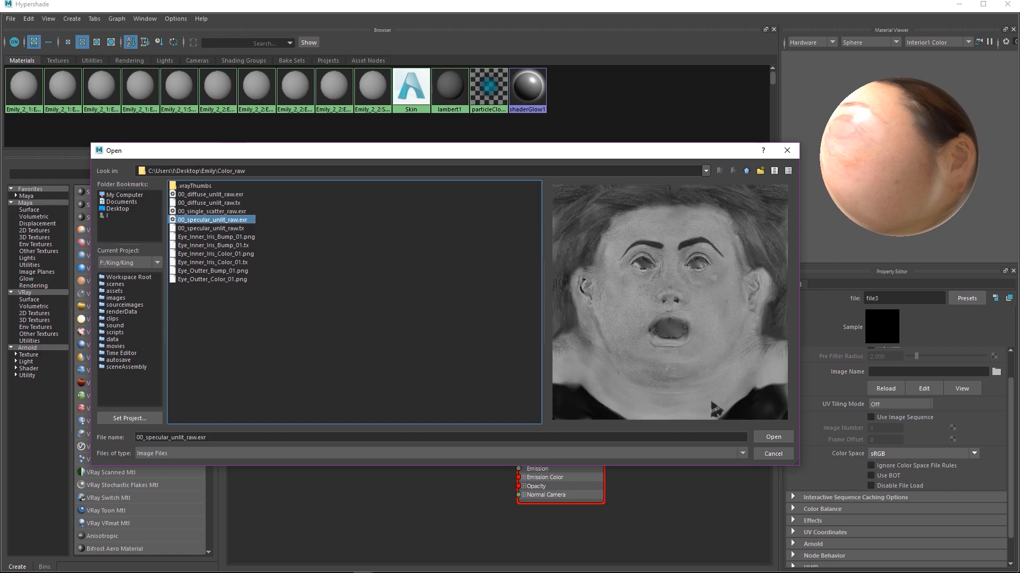
pyautogui.click(773, 437)
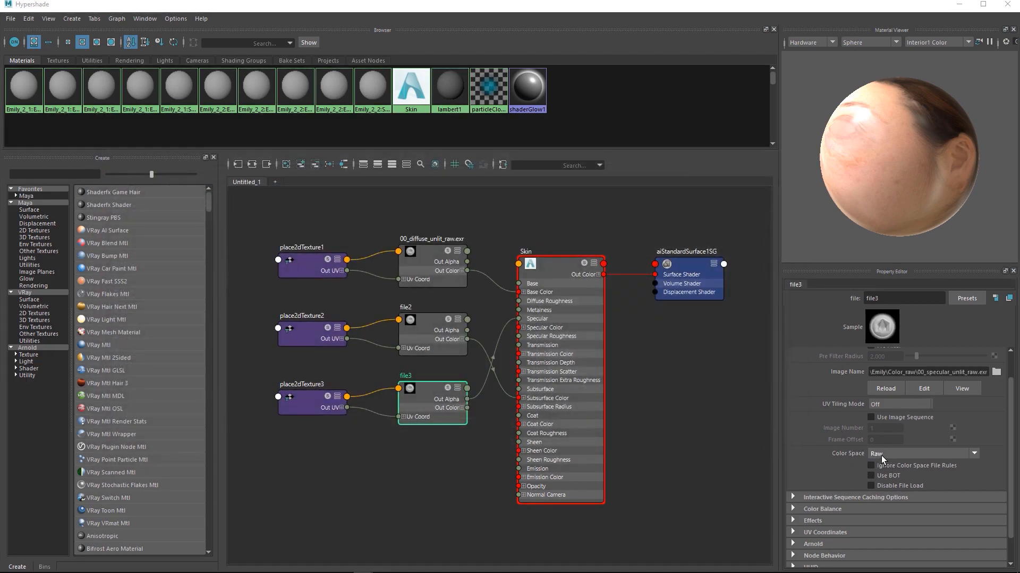
pyautogui.click(817, 509)
pyautogui.scroll(-4, 818, 451)
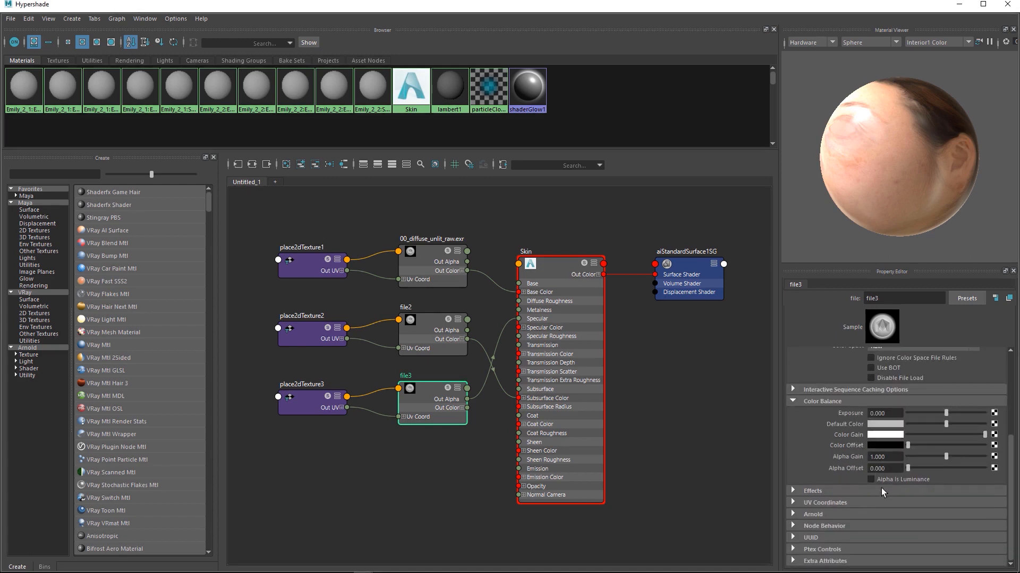
pyautogui.click(886, 481)
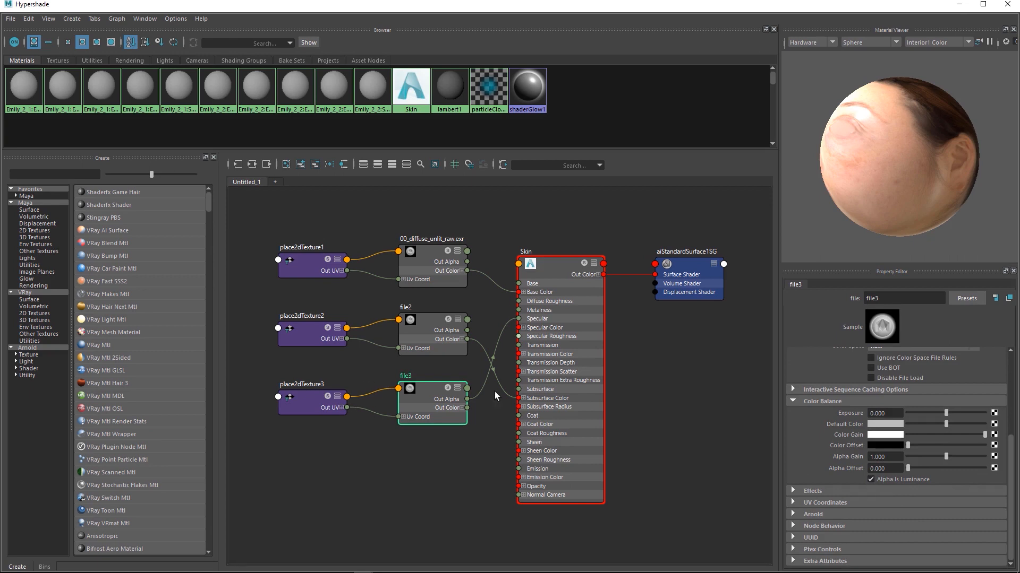
# Set the Skin material's specular roughness to 0.5 and its specular IOR to 1.55.
pyautogui.click(566, 318)
pyautogui.click(890, 467)
pyautogui.write('0')
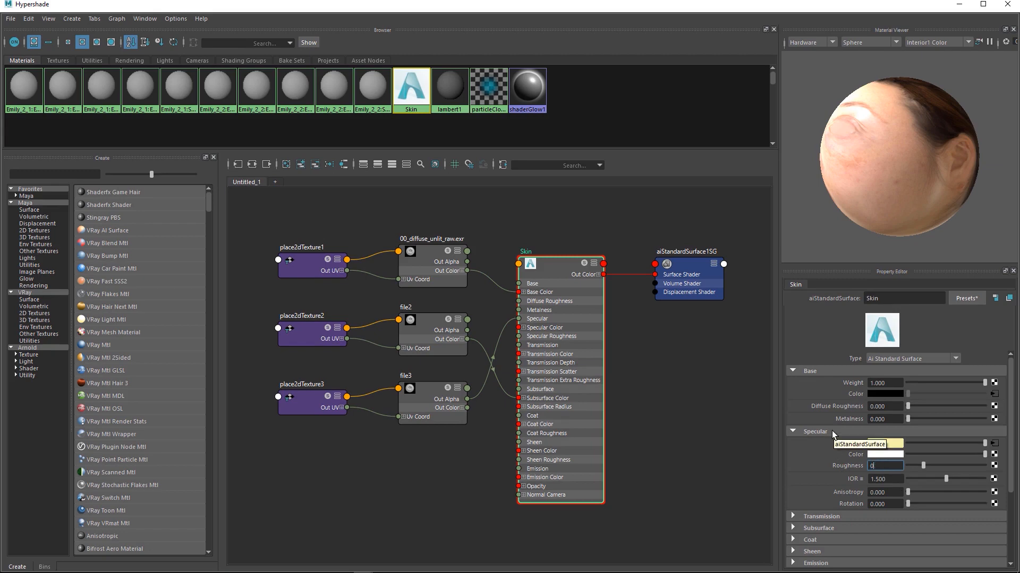
pyautogui.write('.5')
pyautogui.press('Return')
pyautogui.click(895, 480)
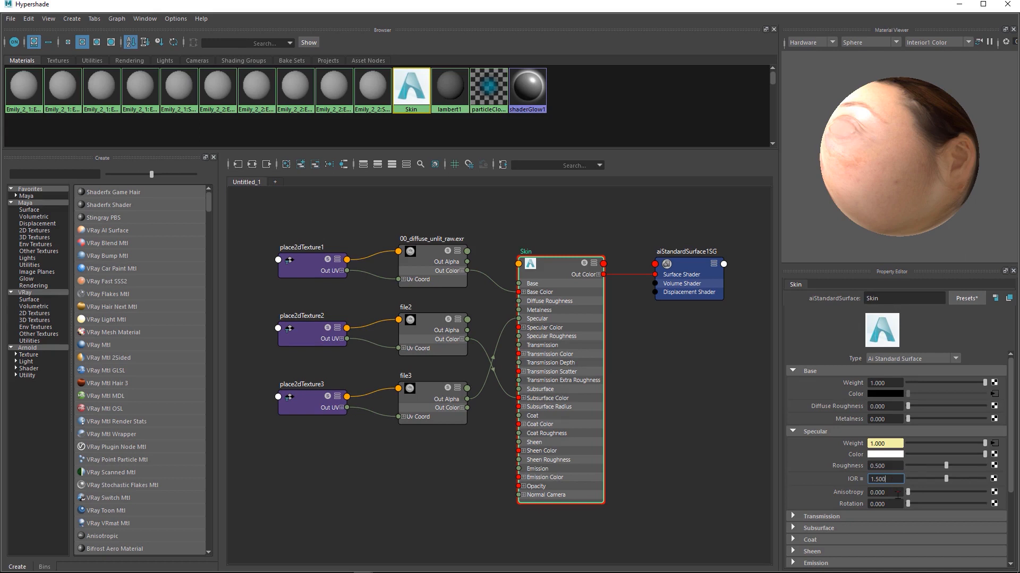
pyautogui.press('BackSpace')
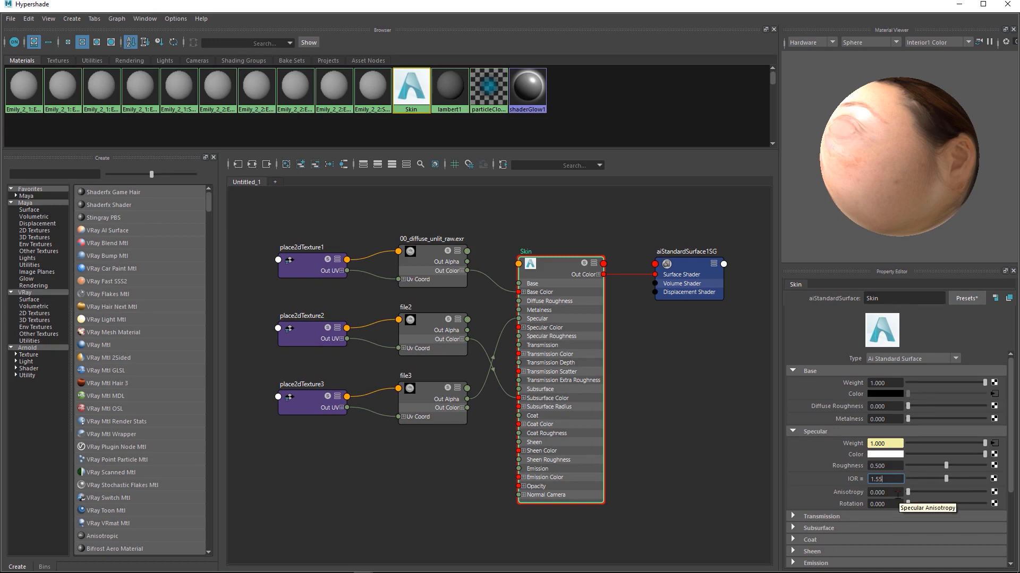
pyautogui.press('Return')
# Raise the Skin material's subsurface weight to 1.
pyautogui.scroll(-1, 814, 534)
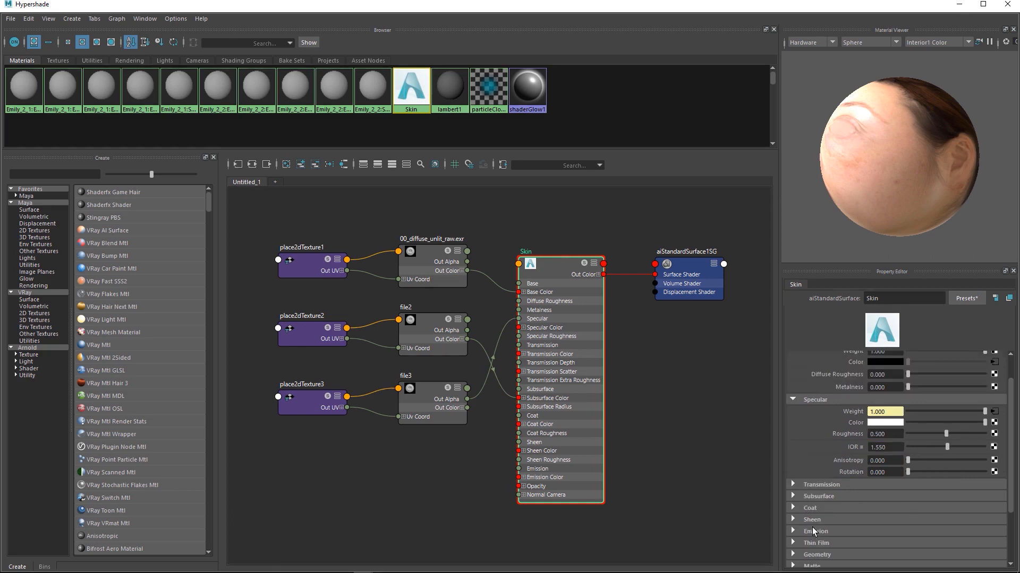
pyautogui.click(810, 497)
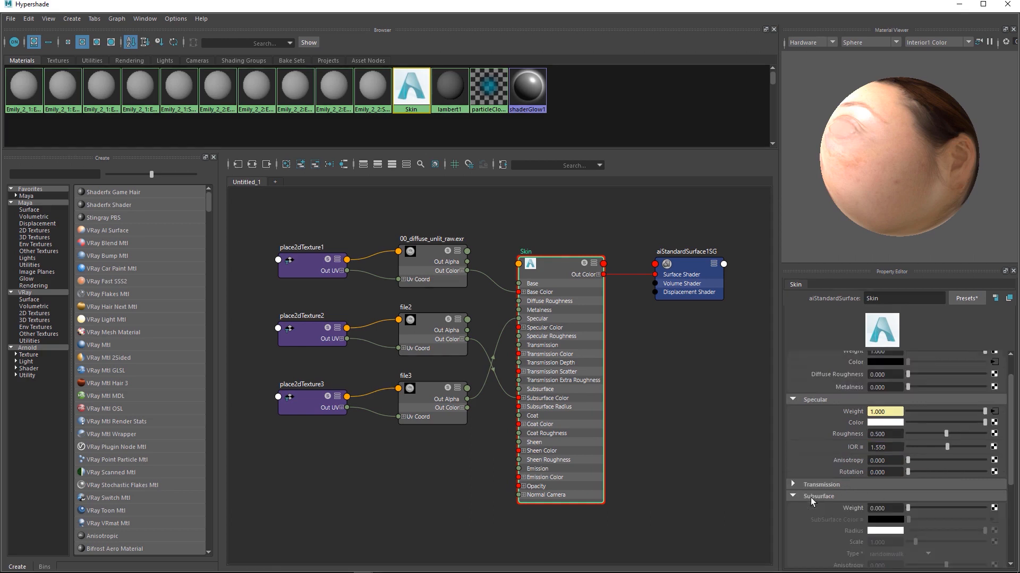
pyautogui.scroll(-2, 903, 451)
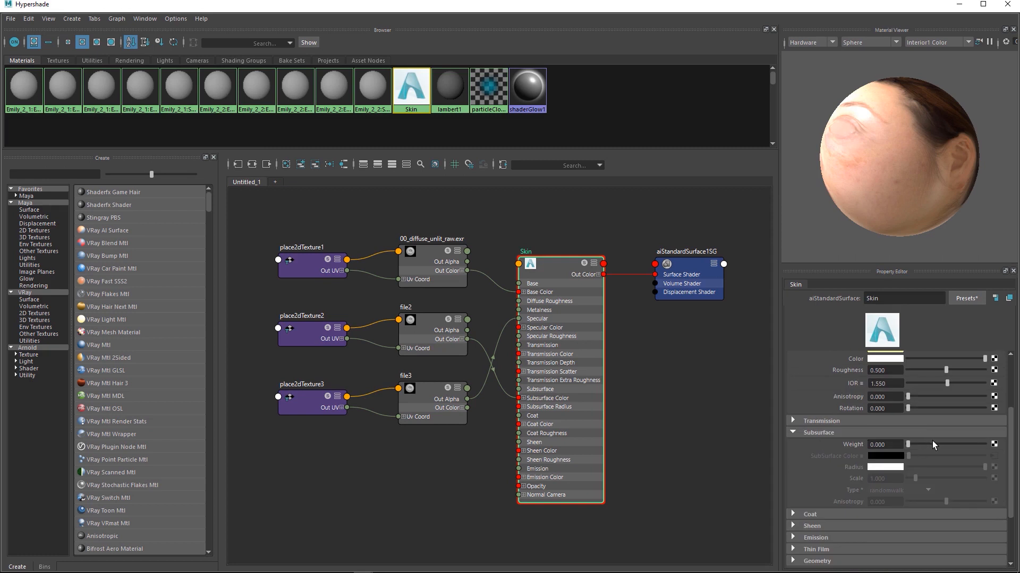
pyautogui.moveTo(942, 444); pyautogui.dragTo(1015, 445)
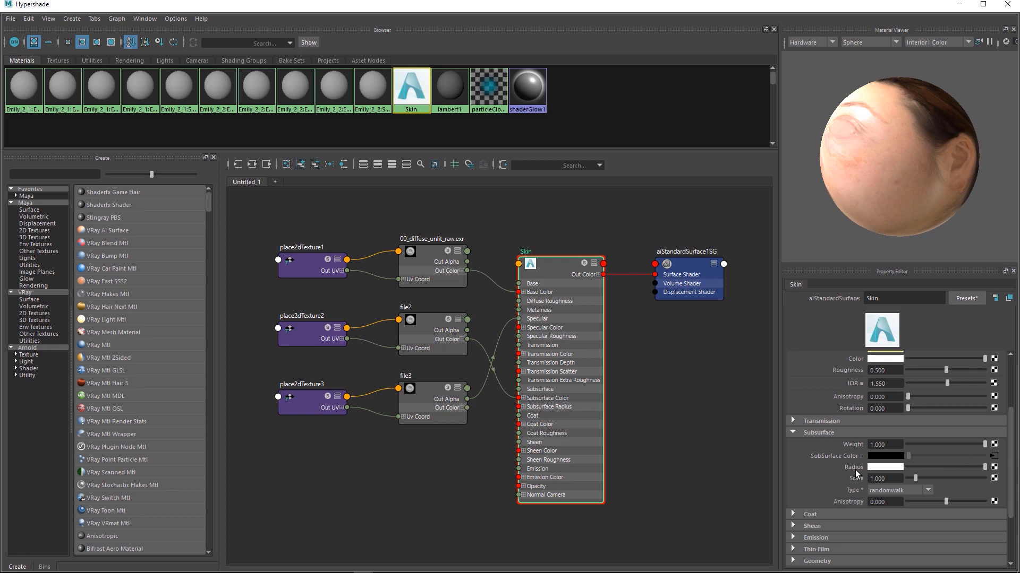
# Change the Skin material's subsurface radius color to a light salmon red.
pyautogui.click(892, 467)
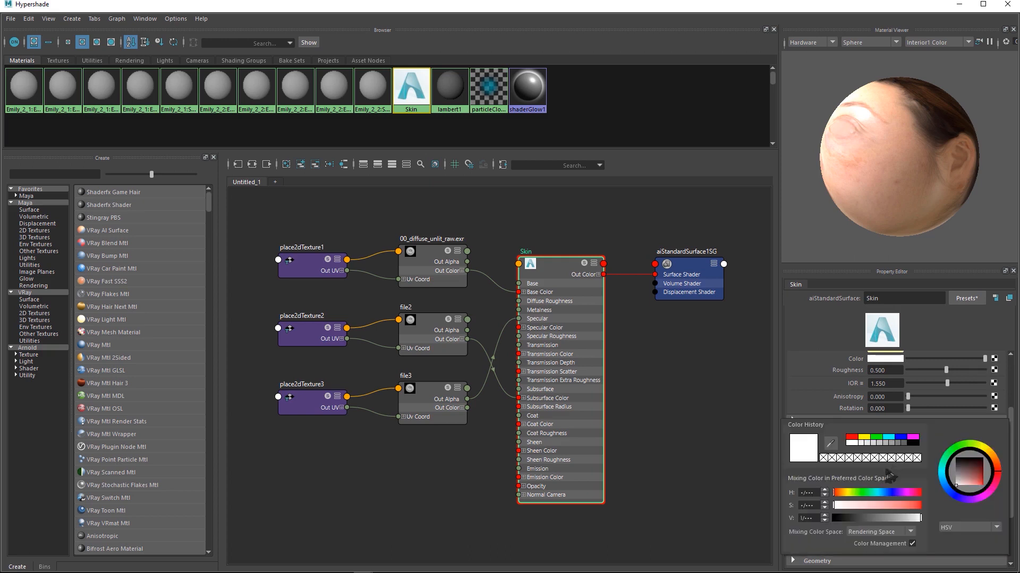
pyautogui.click(906, 507)
pyautogui.moveTo(907, 509)
pyautogui.mouseDown()
pyautogui.moveTo(923, 508)
pyautogui.moveTo(905, 507)
pyautogui.mouseUp()
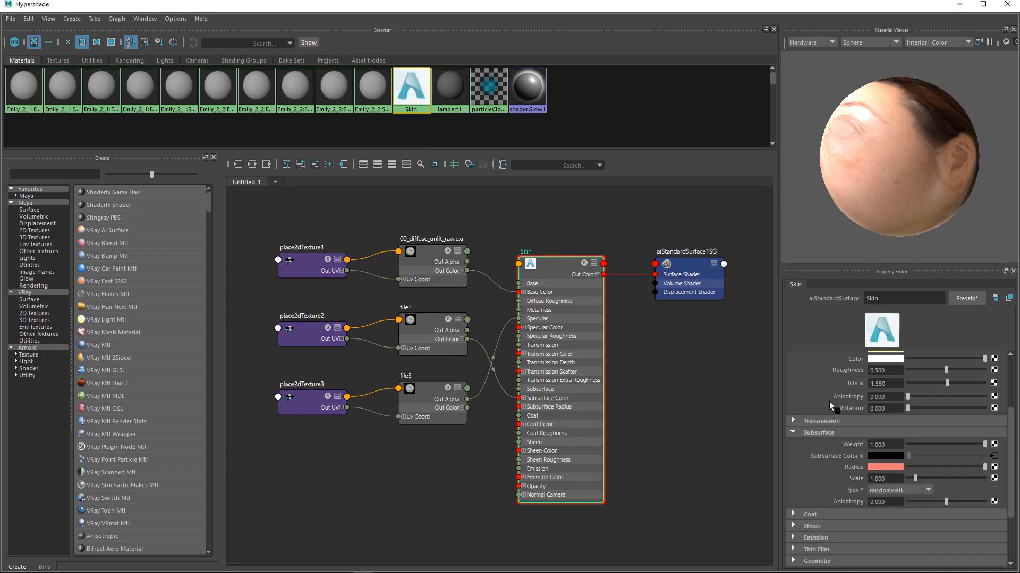
# Connect a new File texture node to the Skin material's subsurface radius and load 00_diffuse_unlit_raw.exr into it.
pyautogui.click(994, 468)
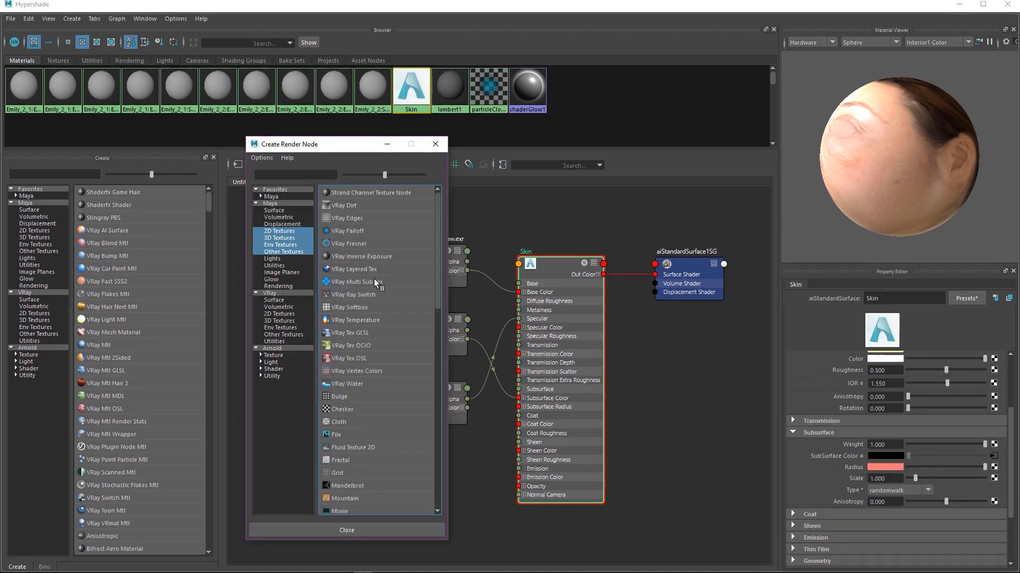
pyautogui.click(357, 433)
pyautogui.scroll(5, 846, 395)
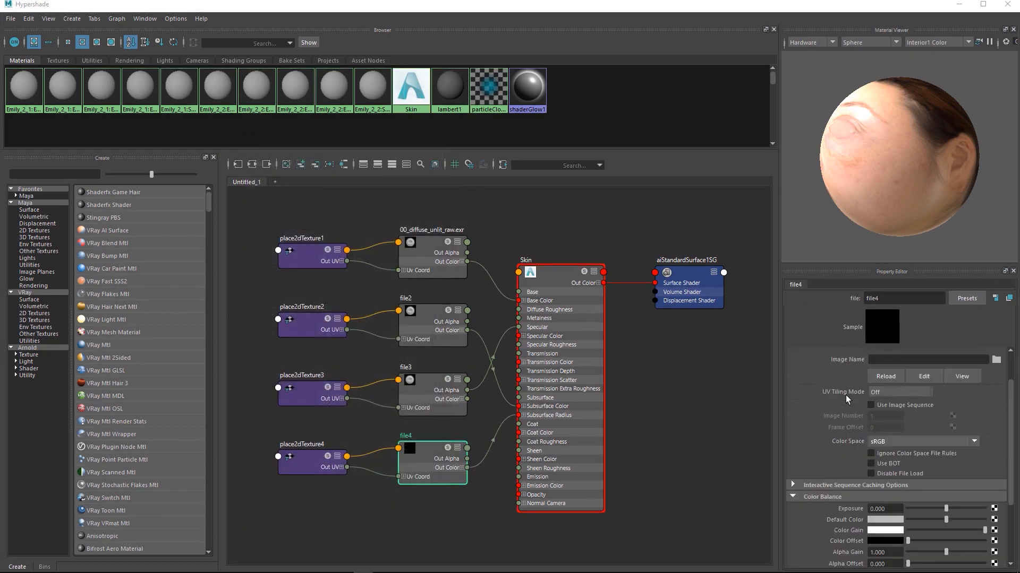
pyautogui.click(995, 405)
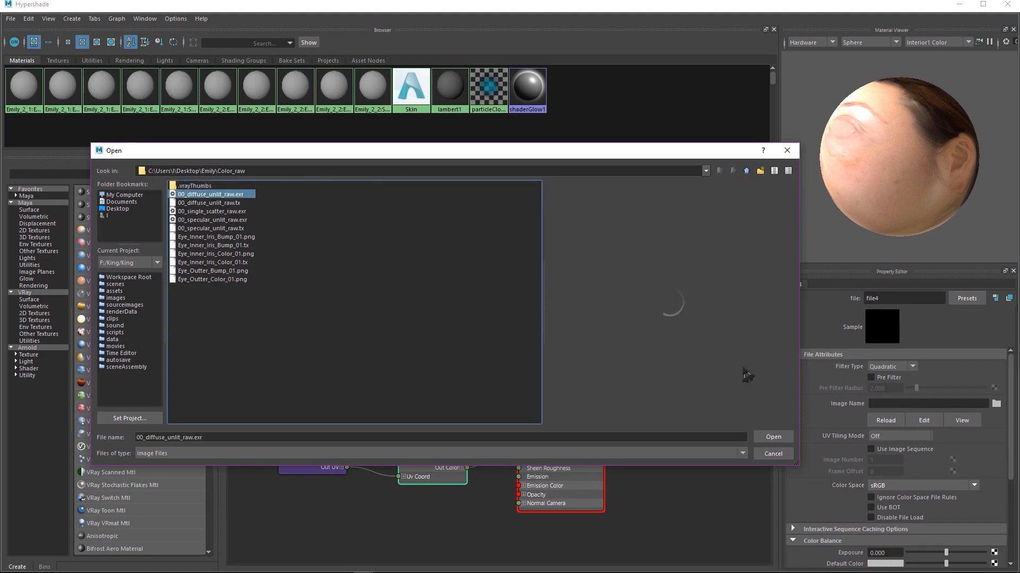
pyautogui.click(774, 436)
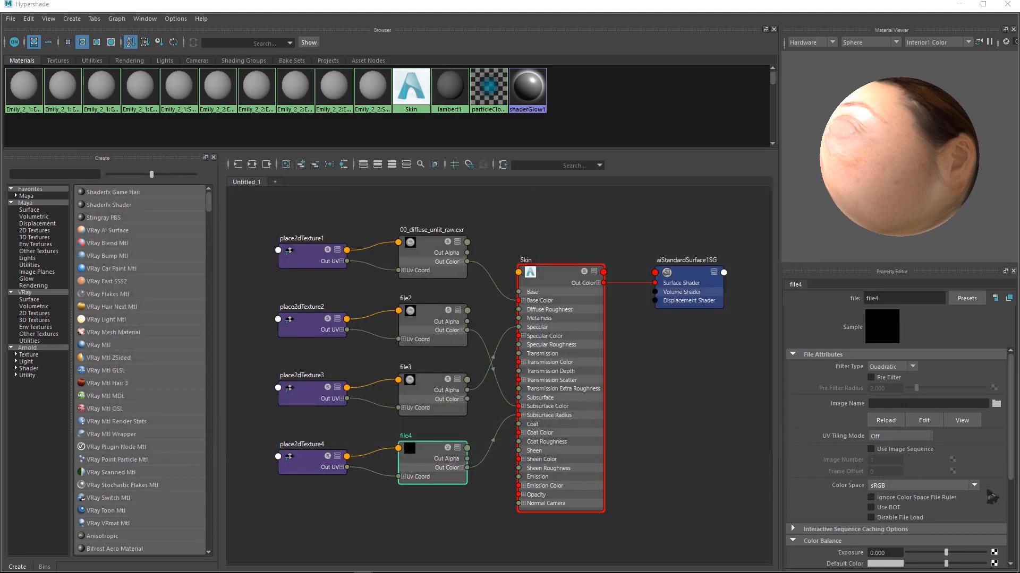
# Set the Skin material's subsurface scale to 0.12.
pyautogui.click(584, 331)
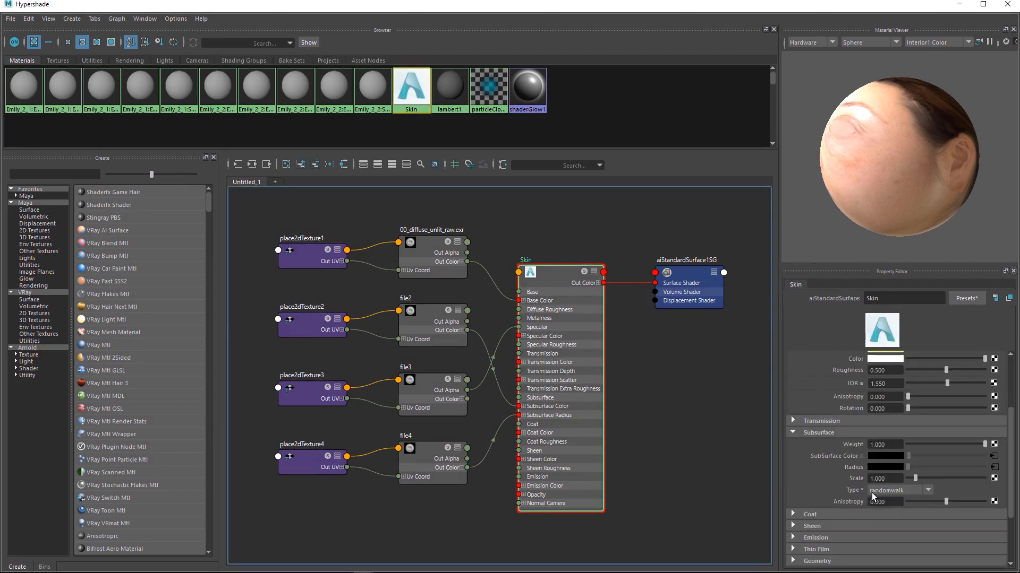
pyautogui.click(893, 478)
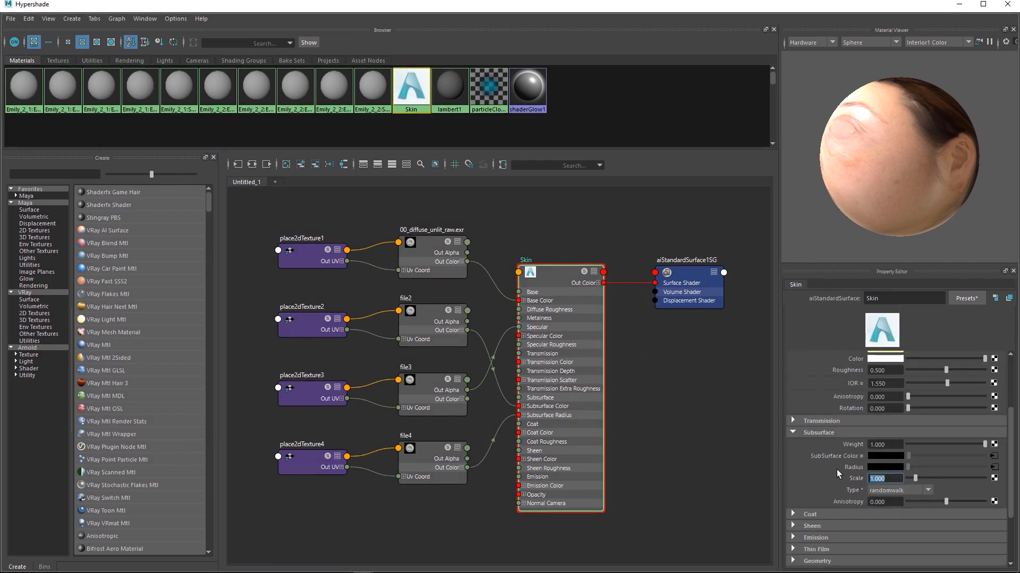
pyautogui.write('0')
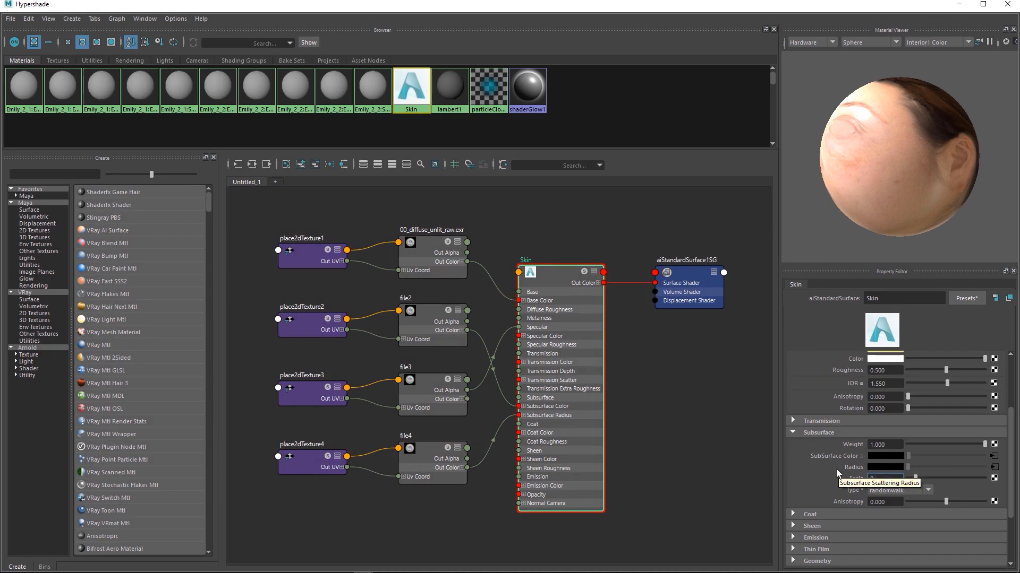
pyautogui.write('.12')
pyautogui.press('Return')
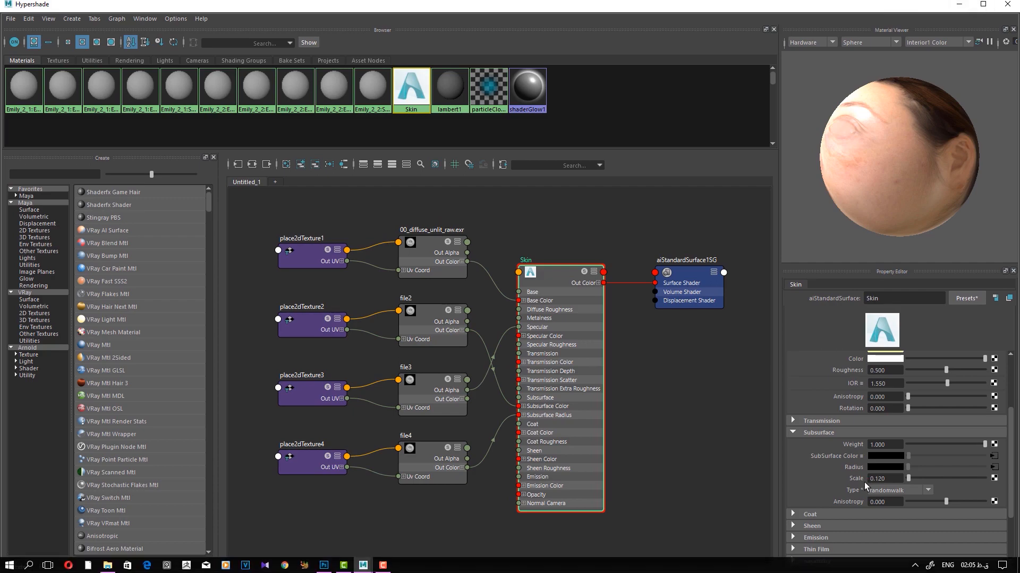
# Examine the Emily head in the main viewport at full size and close up, returning to the Hypershade when done.
pyautogui.moveTo(848, 3); pyautogui.dragTo(859, 402)
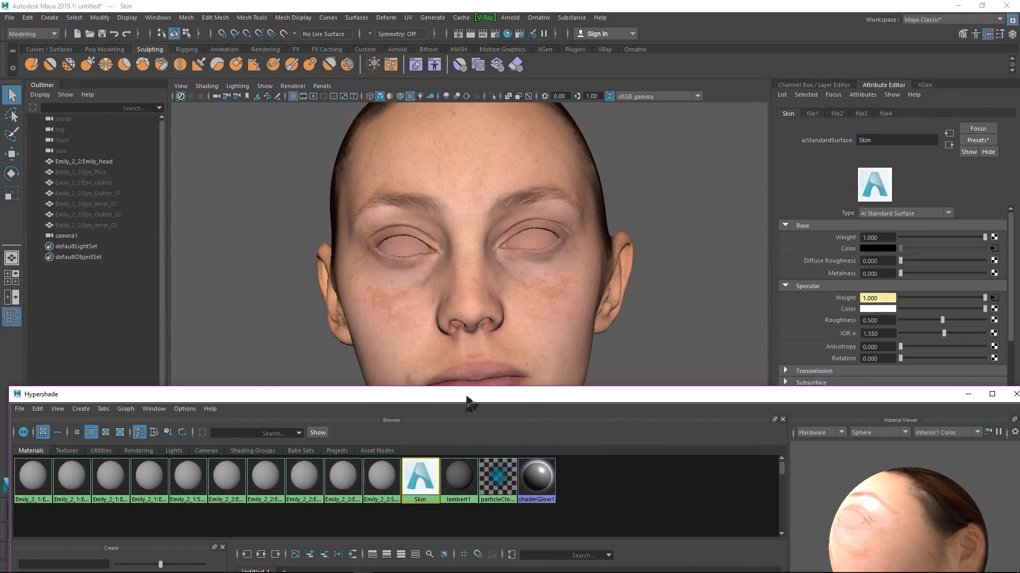
pyautogui.moveTo(468, 403); pyautogui.dragTo(472, 503)
pyautogui.keyDown('alt'); pyautogui.moveTo(447, 314); pyautogui.dragTo(415, 287, button='right'); pyautogui.keyUp('alt')
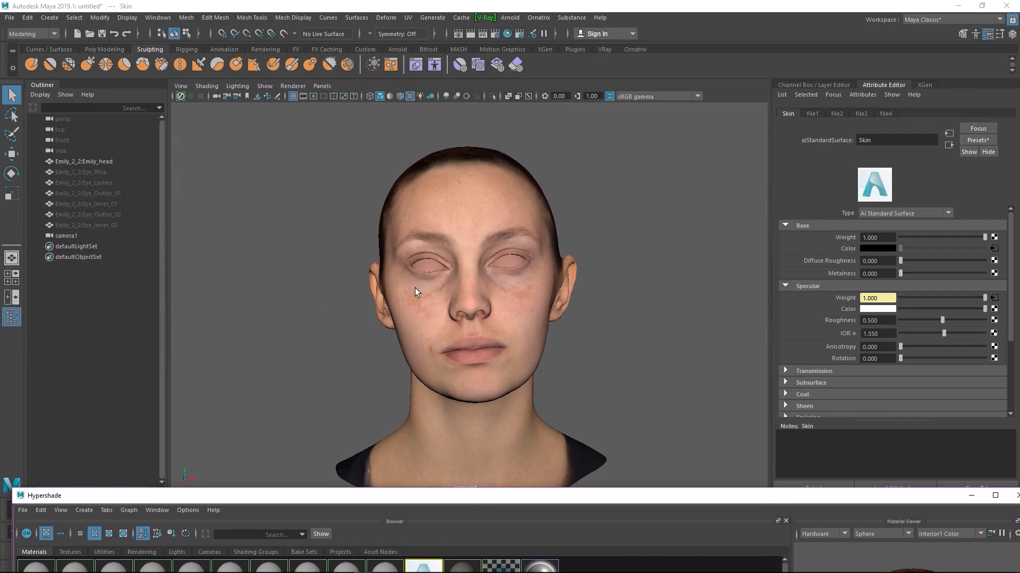
pyautogui.scroll(5, 482, 323)
pyautogui.moveTo(486, 488); pyautogui.dragTo(498, 167)
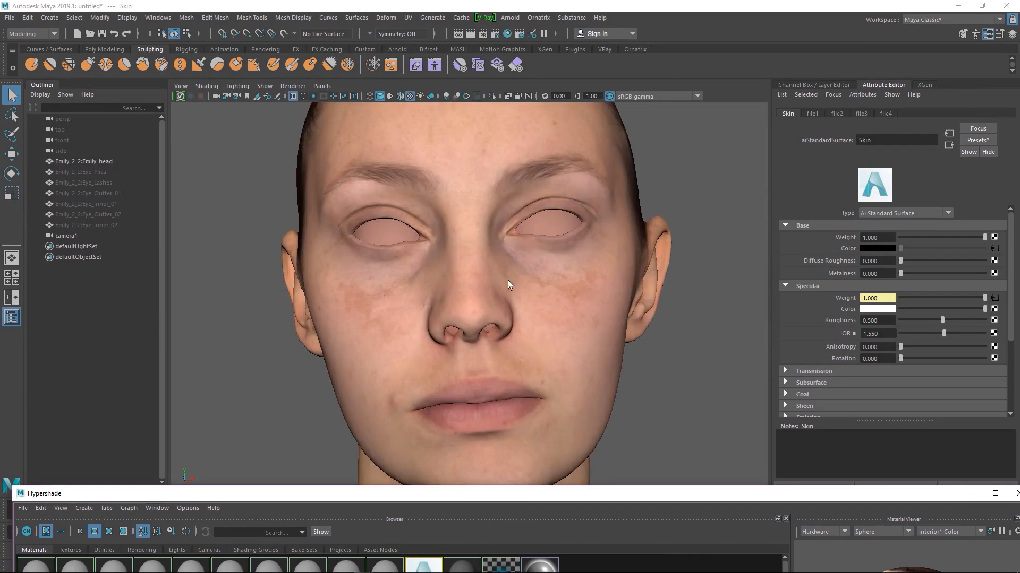
pyautogui.moveTo(456, 493); pyautogui.dragTo(446, 4)
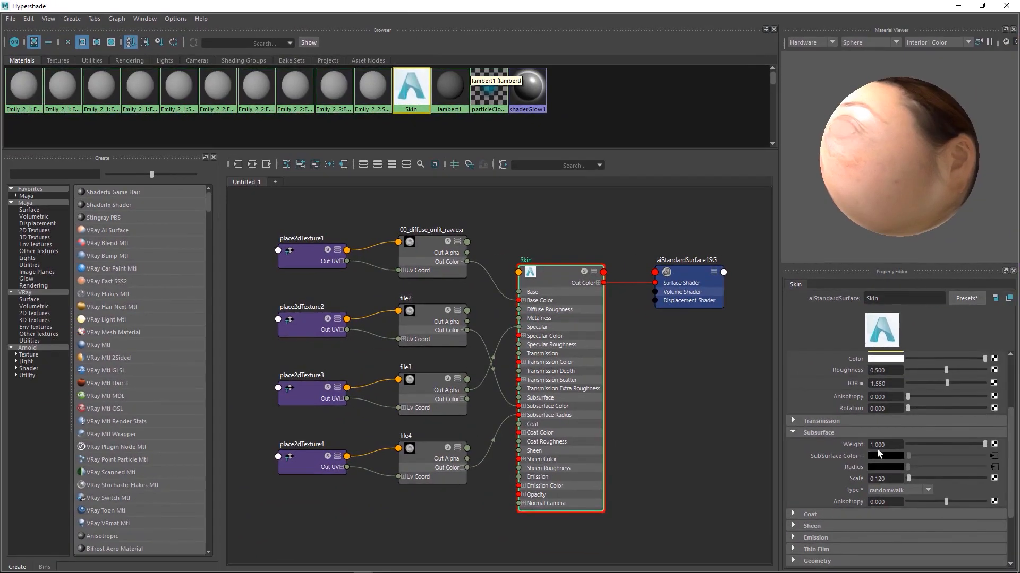
# Set the Skin material's subsurface type to randomwalk_v2 and its subsurface anisotropy to 0.15.
pyautogui.click(891, 479)
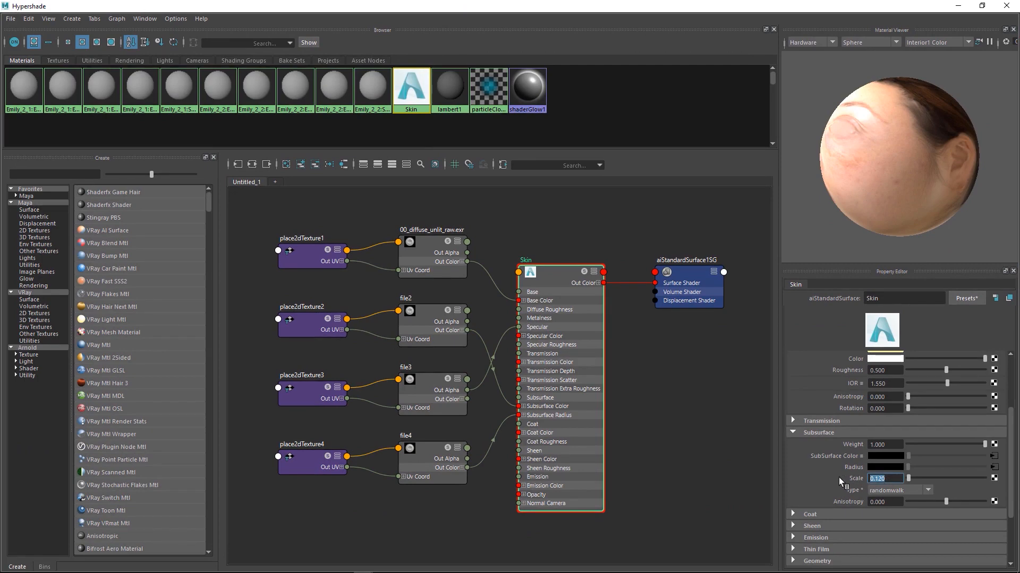
pyautogui.click(880, 491)
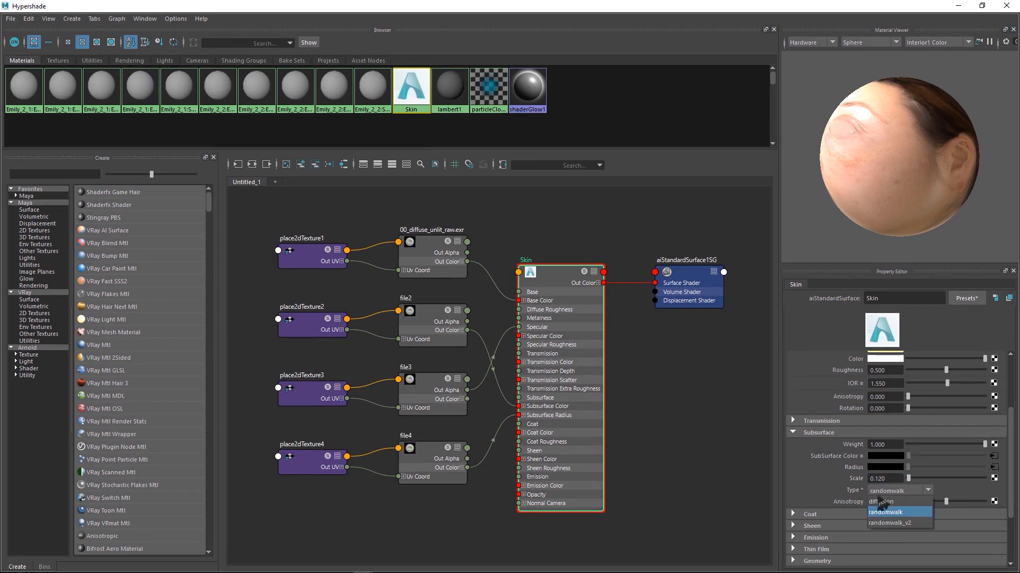
pyautogui.click(894, 524)
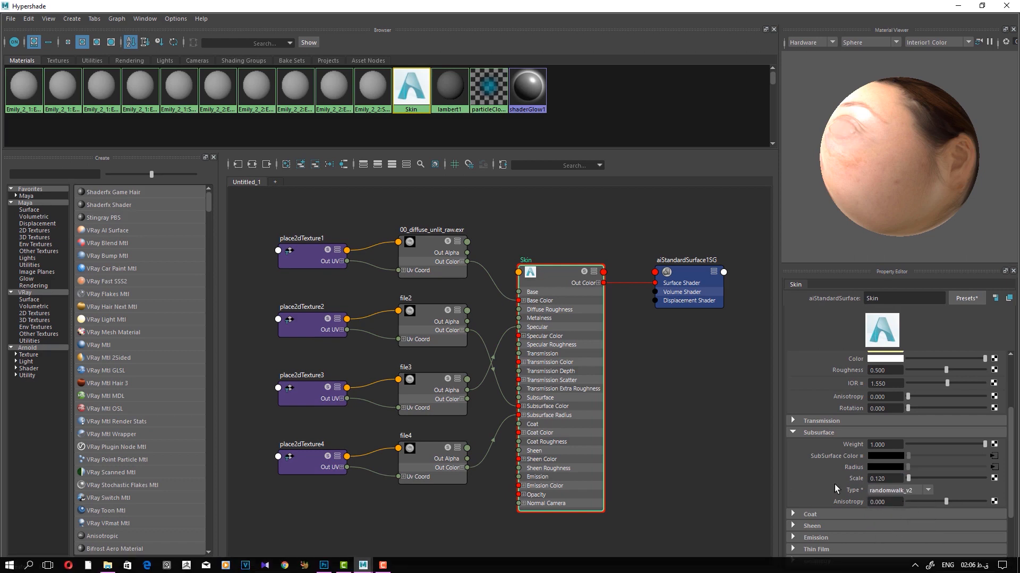
pyautogui.press('Tab')
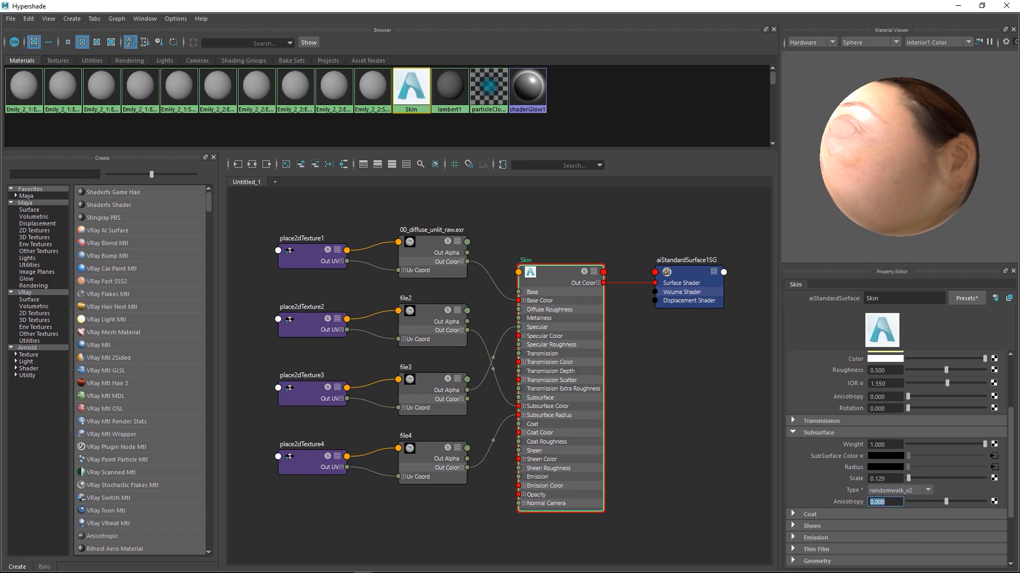
pyautogui.write('0')
pyautogui.press('Return')
pyautogui.click(796, 465)
# Set the Skin material's coat weight to 1 and its coat roughness to 0.4.
pyautogui.scroll(-3, 807, 517)
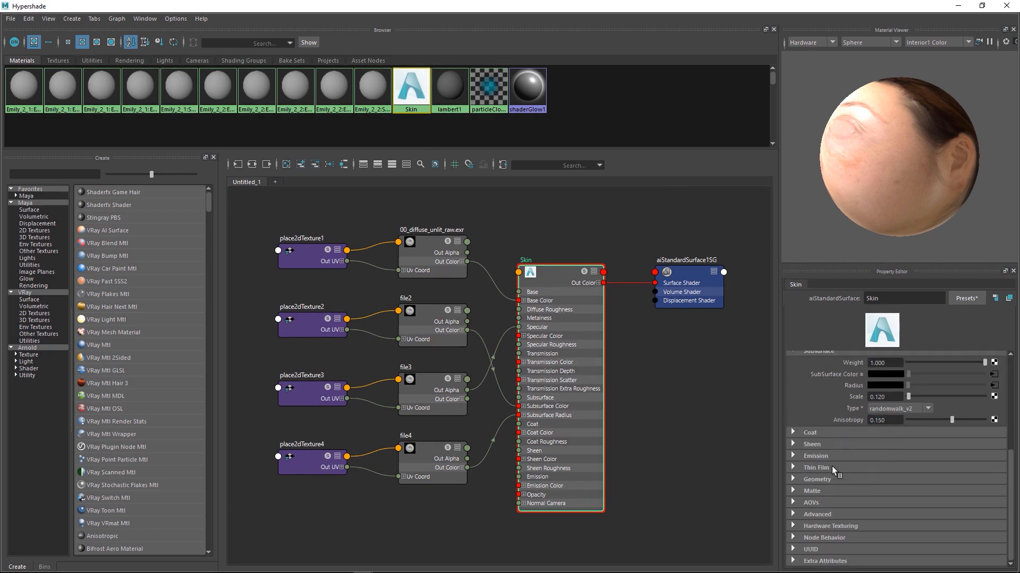
pyautogui.click(809, 433)
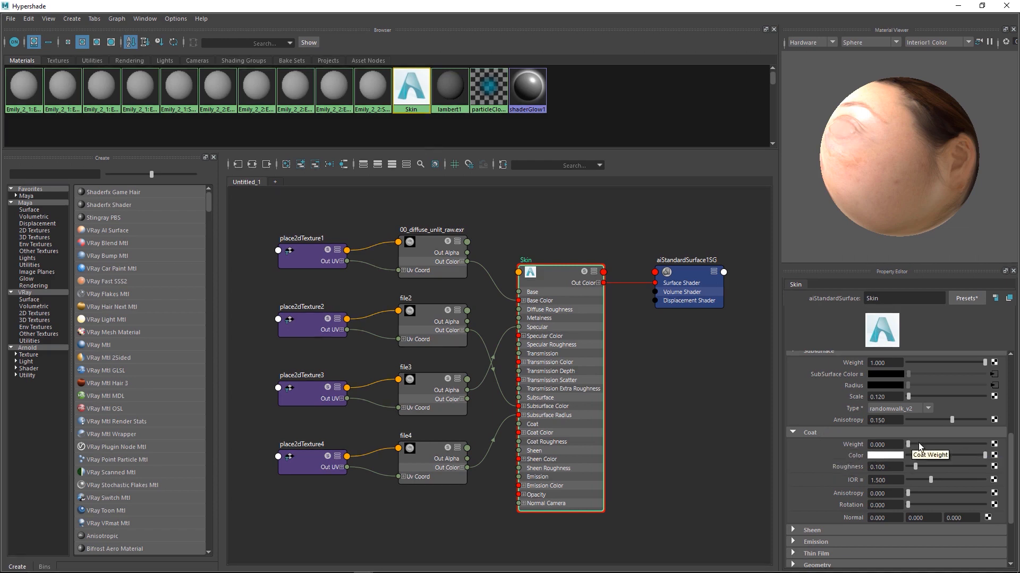
pyautogui.moveTo(909, 444); pyautogui.dragTo(985, 444)
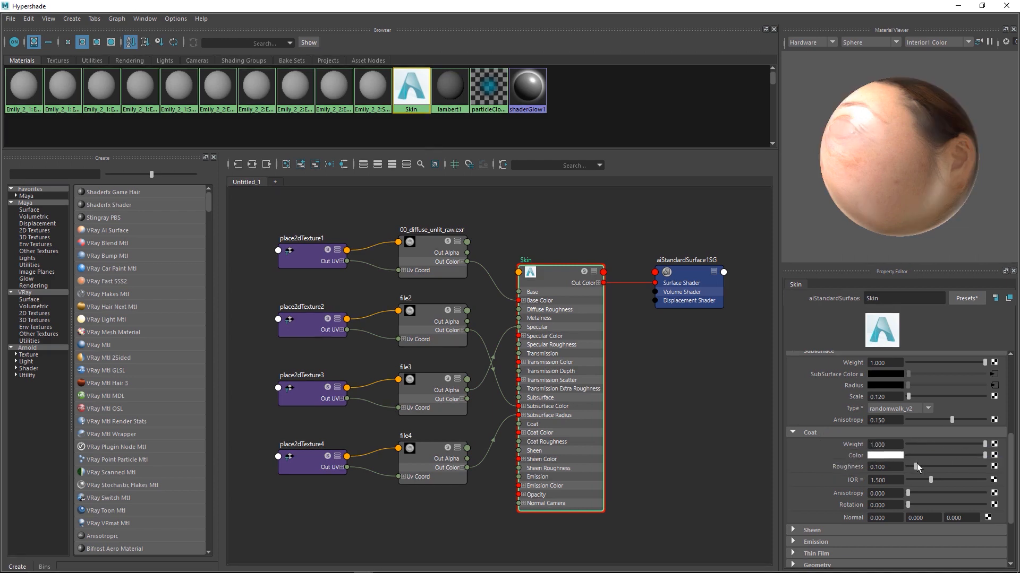
pyautogui.click(884, 467)
pyautogui.write('0.4')
pyautogui.press('Return')
# Set the Skin material's coat IOR to 1.55.
pyautogui.click(897, 481)
pyautogui.press('BackSpace')
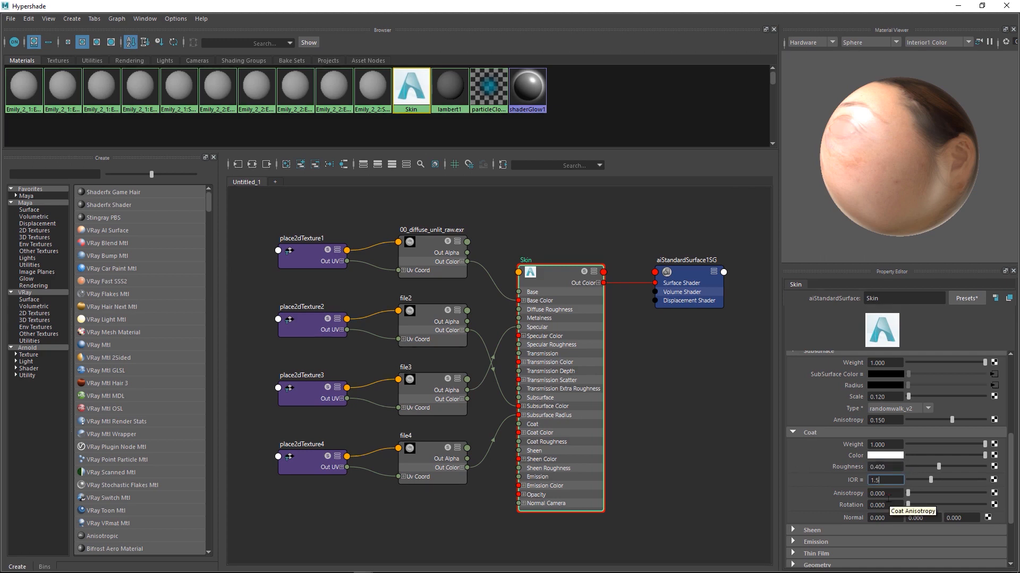
pyautogui.write('5')
pyautogui.press('Return')
pyautogui.scroll(-2, 812, 507)
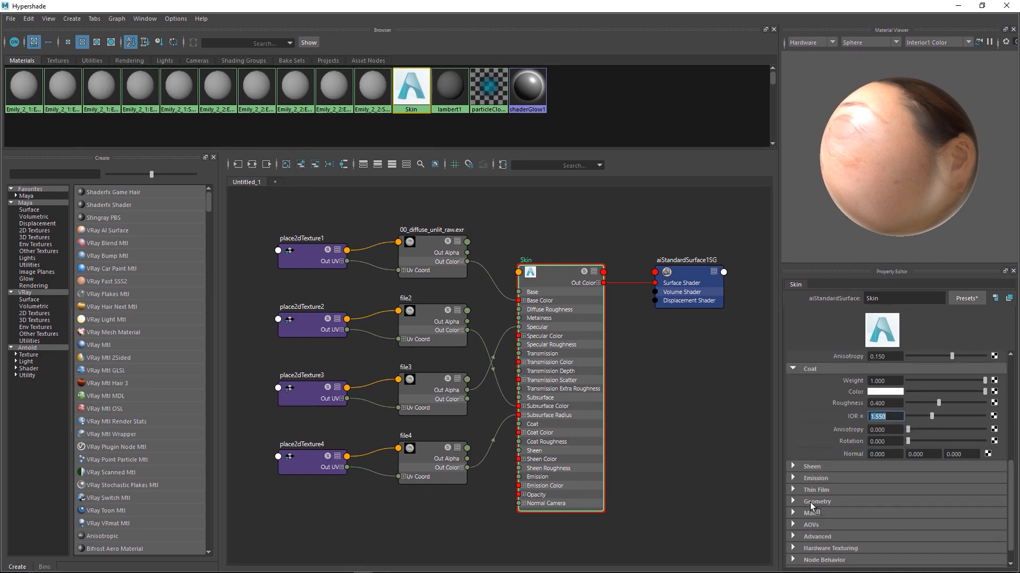
# Set the Skin material's sheen weight to 0.03.
pyautogui.click(807, 466)
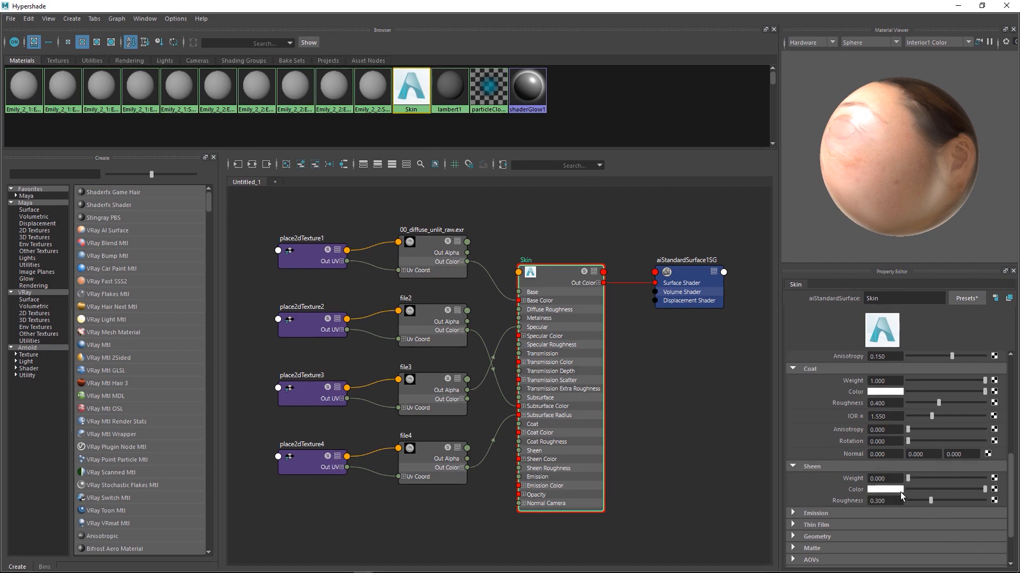
pyautogui.click(867, 478)
pyautogui.write('0.')
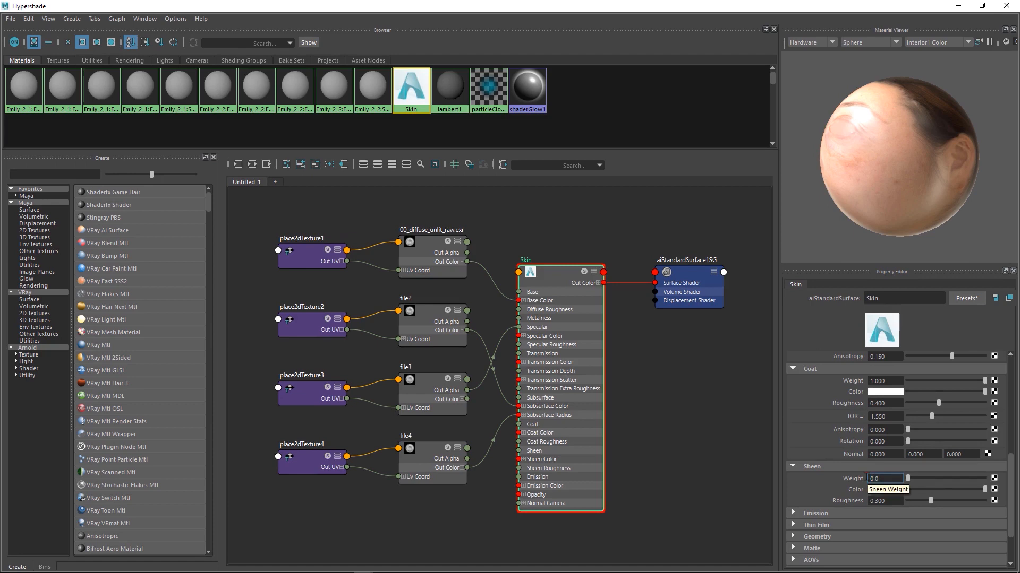
pyautogui.press('Return')
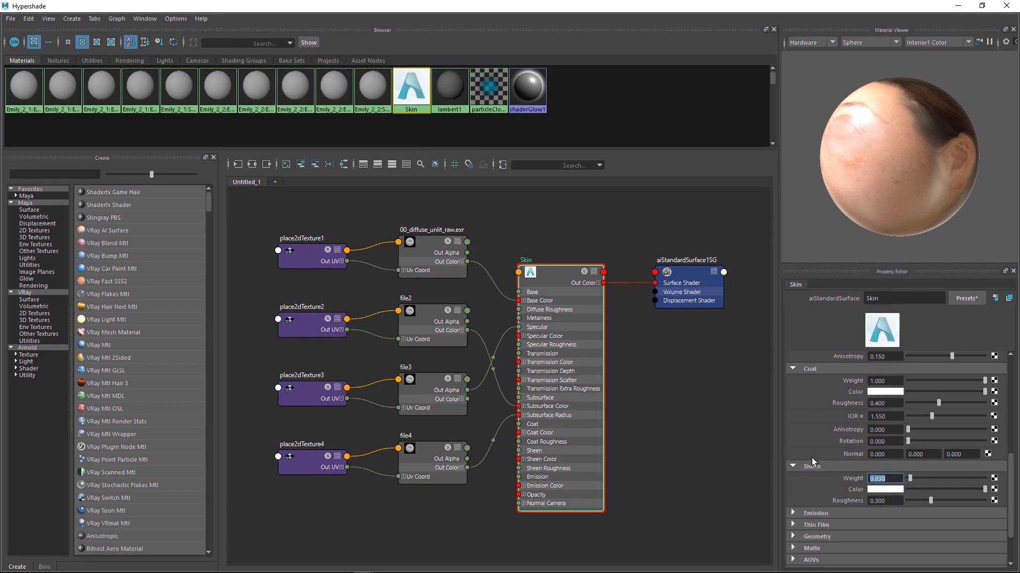
# Review the Skin material's base, specular, subsurface and coat settings.
pyautogui.scroll(-2, 811, 457)
pyautogui.scroll(4, 811, 457)
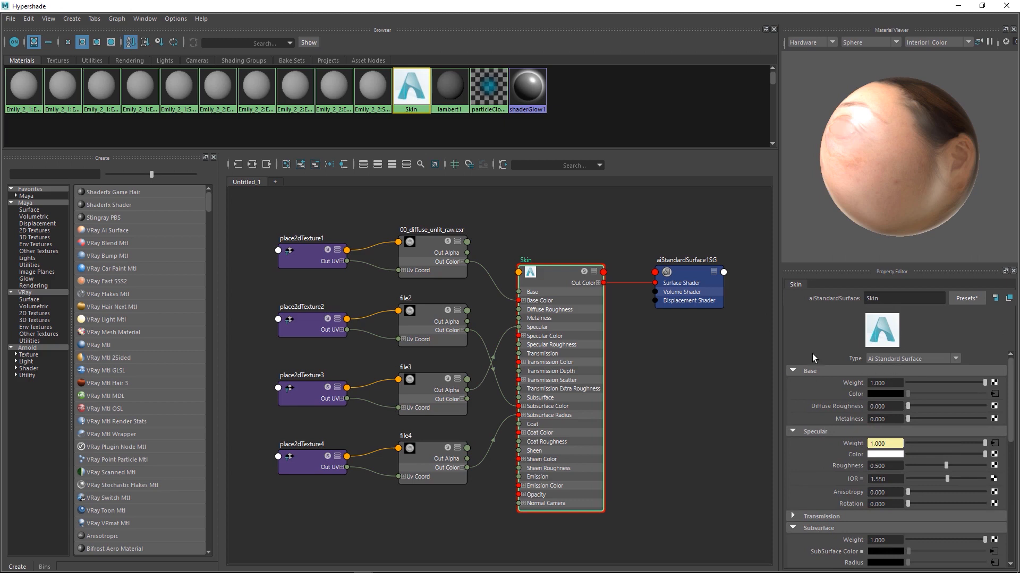
pyautogui.scroll(-2, 909, 475)
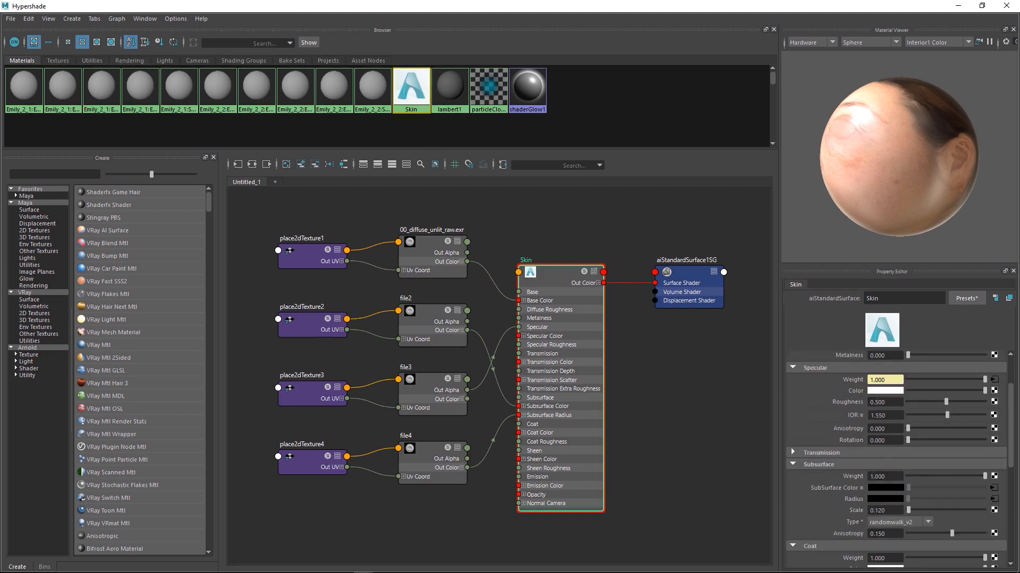
pyautogui.scroll(-2, 906, 474)
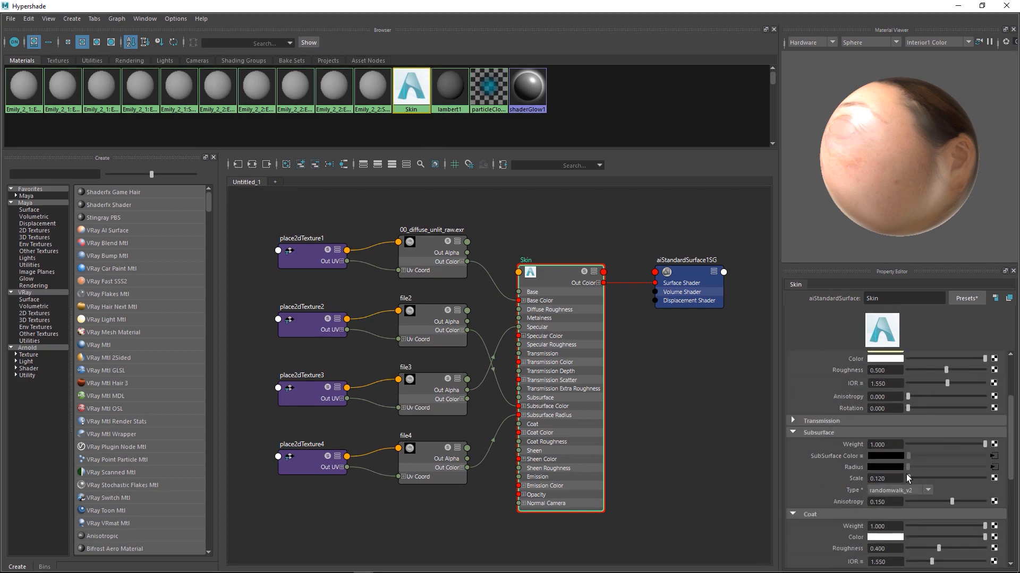
pyautogui.scroll(1, 875, 454)
pyautogui.scroll(3, 898, 475)
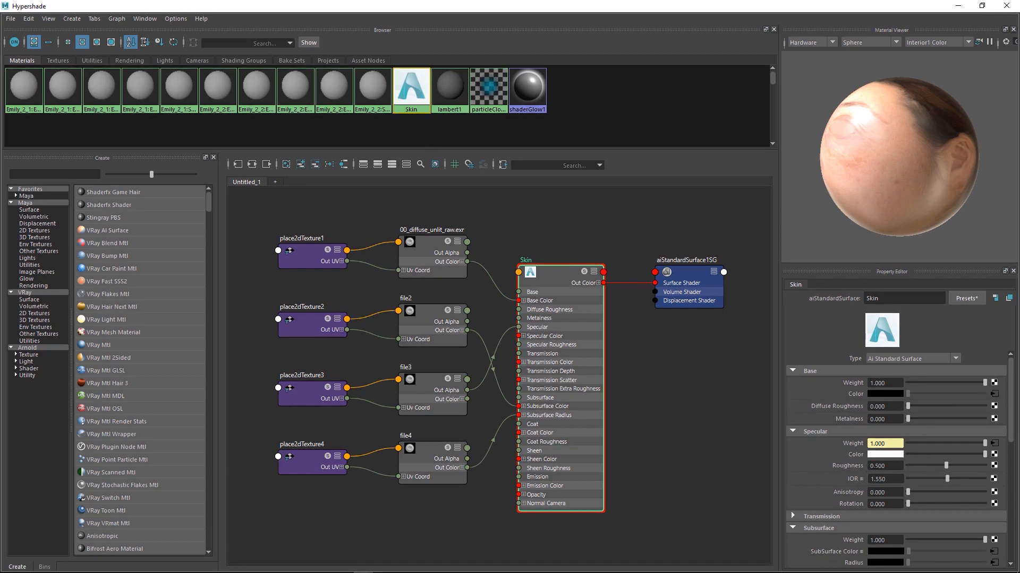
pyautogui.scroll(-2, 868, 432)
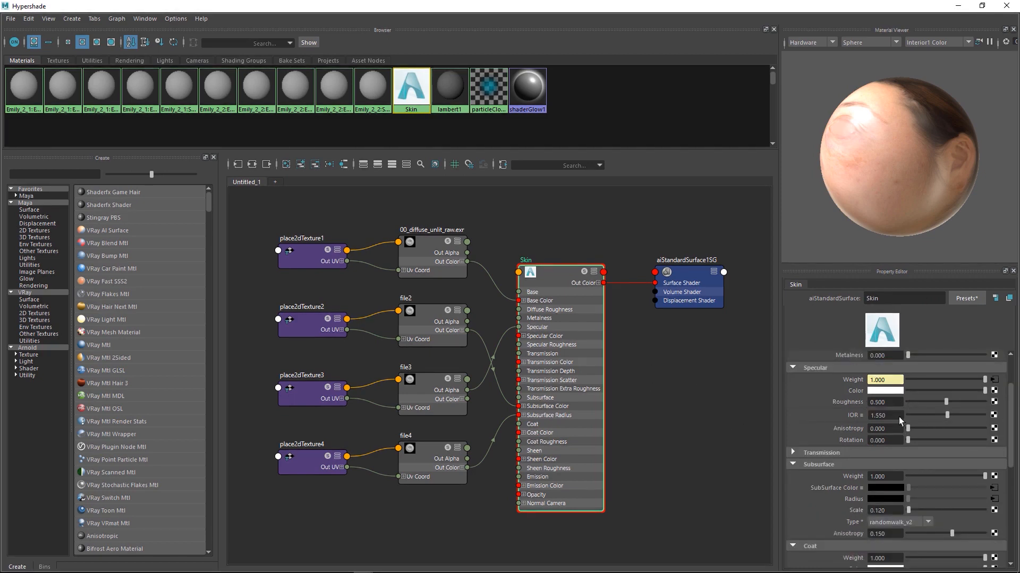
pyautogui.scroll(-1, 902, 422)
# Attach a new File texture to the displacement material of the aiStandardSurface1SG shading group.
pyautogui.click(588, 218)
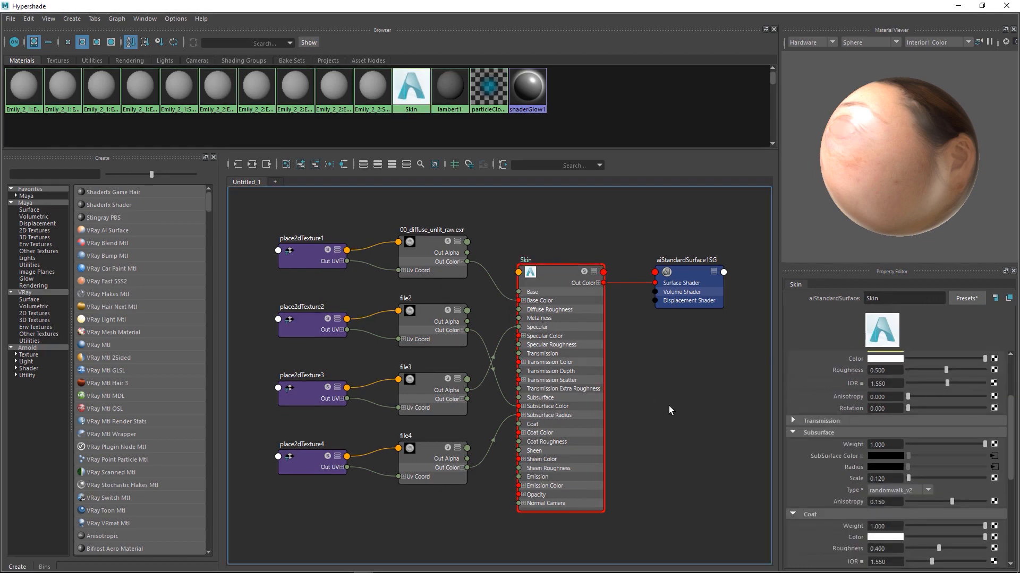
pyautogui.click(675, 305)
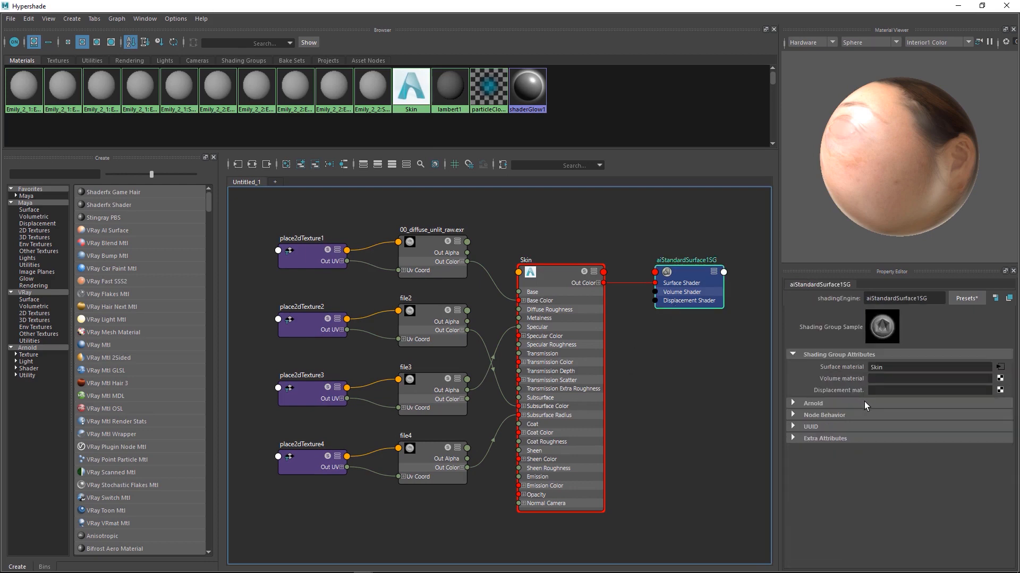
pyautogui.click(1000, 390)
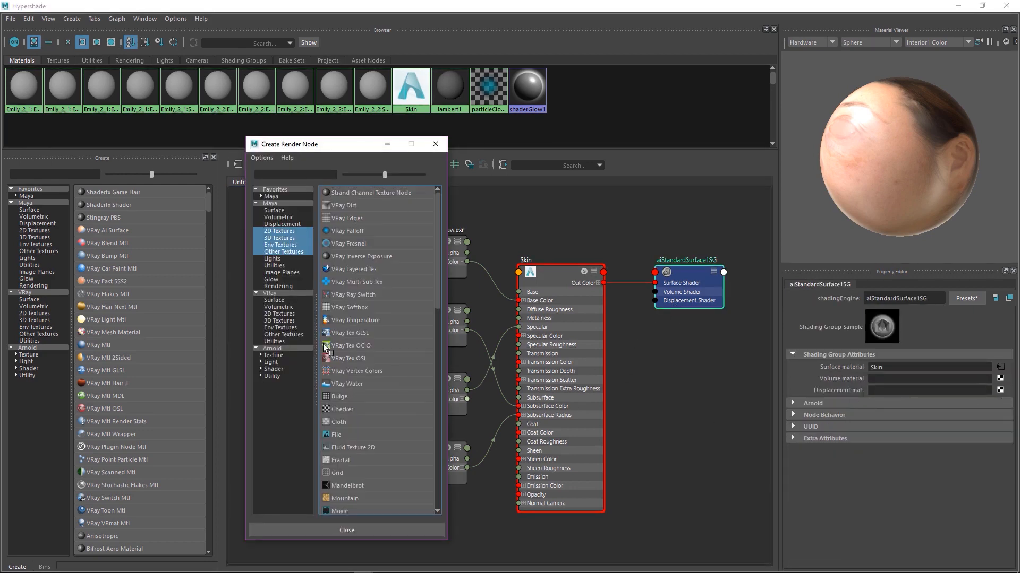
pyautogui.click(337, 435)
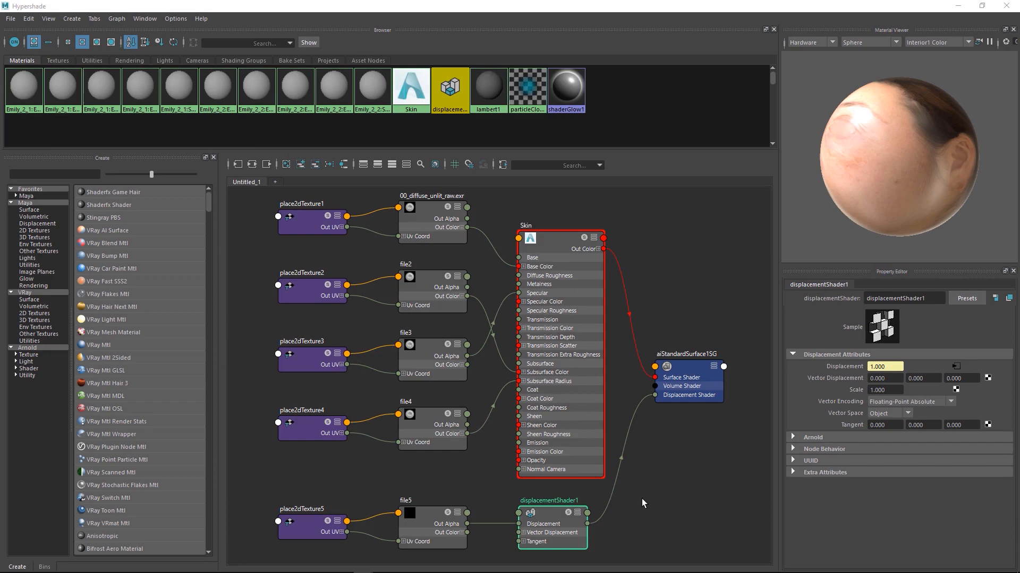
# Move file5 and place2dTexture5 farther from displacementShader1 to open a gap in the node graph, and select the displacement shader.
pyautogui.keyDown('alt'); pyautogui.moveTo(676, 414); pyautogui.dragTo(719, 312, button='middle'); pyautogui.keyUp('alt')
pyautogui.scroll(-2, 719, 311)
pyautogui.scroll(4, 499, 426)
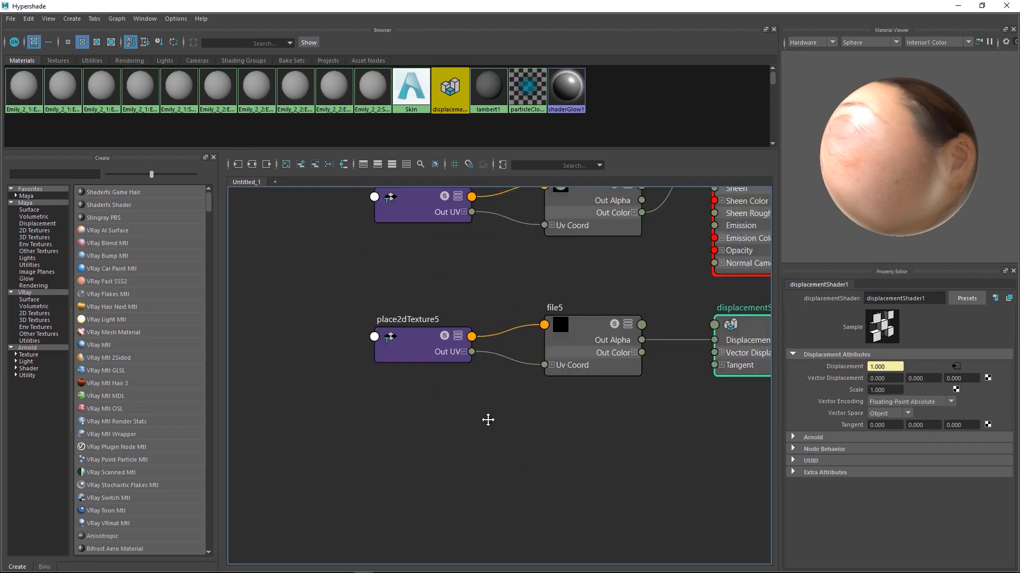
pyautogui.keyDown('alt'); pyautogui.moveTo(489, 420); pyautogui.dragTo(420, 437, button='middle'); pyautogui.keyUp('alt')
pyautogui.moveTo(397, 362); pyautogui.dragTo(236, 353)
pyautogui.keyDown('alt'); pyautogui.moveTo(442, 425); pyautogui.dragTo(521, 378, button='middle'); pyautogui.keyUp('alt')
pyautogui.scroll(-3, 582, 432)
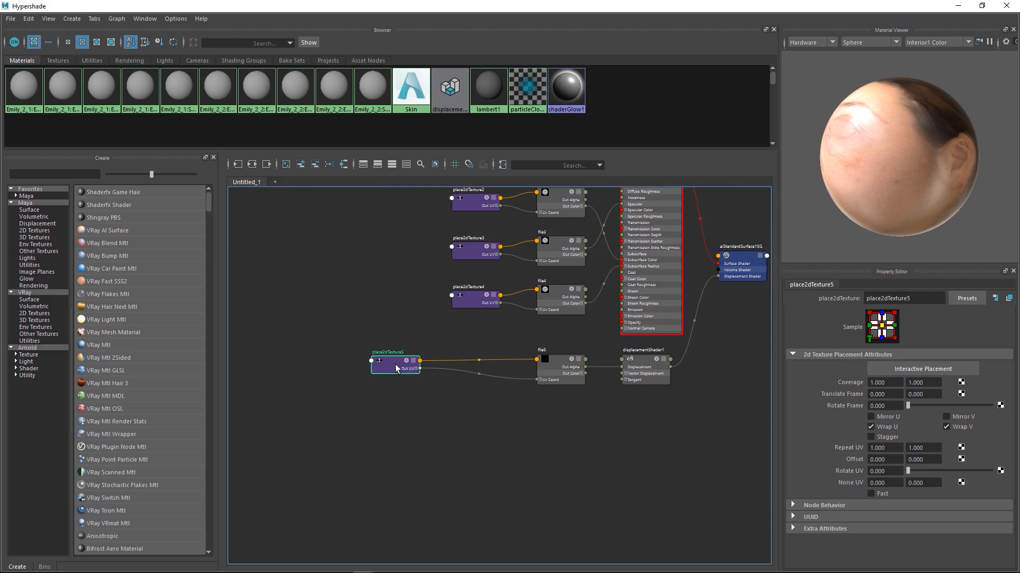
pyautogui.moveTo(395, 364); pyautogui.dragTo(367, 352)
pyautogui.moveTo(549, 373); pyautogui.dragTo(432, 359)
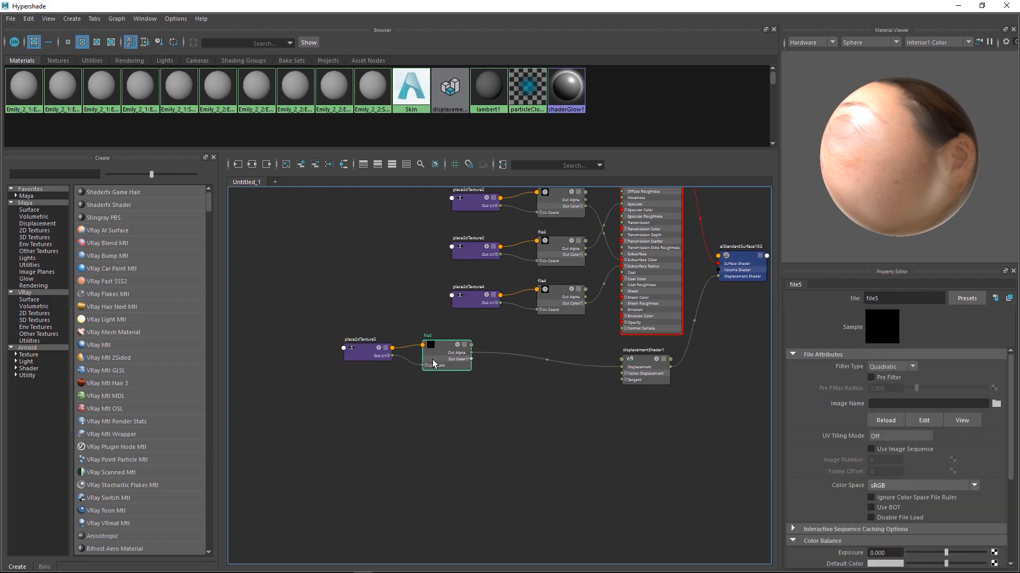
pyautogui.click(633, 371)
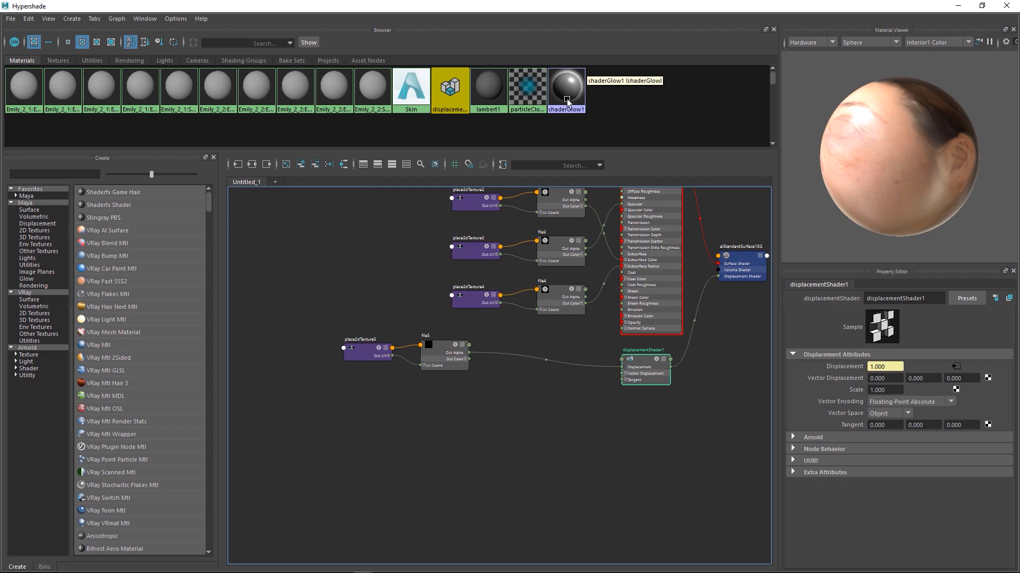
# Open 00_displacement.exr from the Emily Displacement folder in Photoshop, reading alpha as an alpha channel, and examine the facial detail close up.
pyautogui.hotkey('alt', 'Tab')
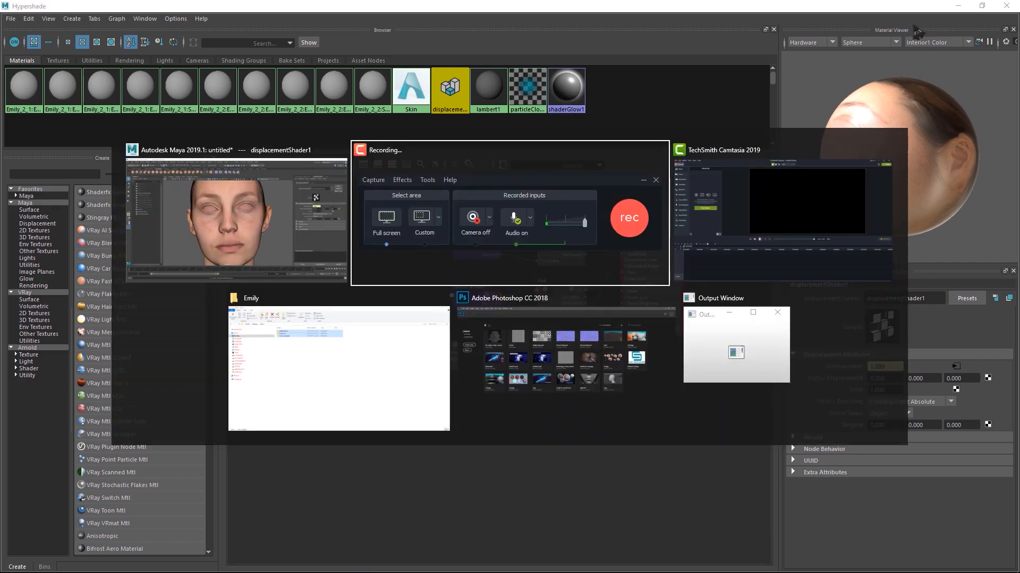
pyautogui.hotkey('alt', 'Tab')
pyautogui.hotkey('alt', 'Tab')
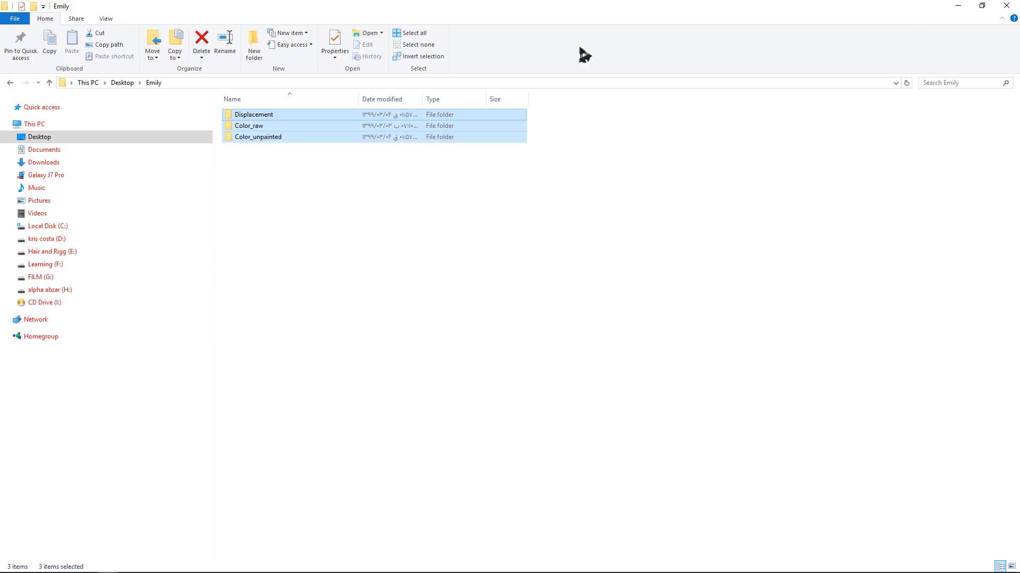
pyautogui.doubleClick(264, 118)
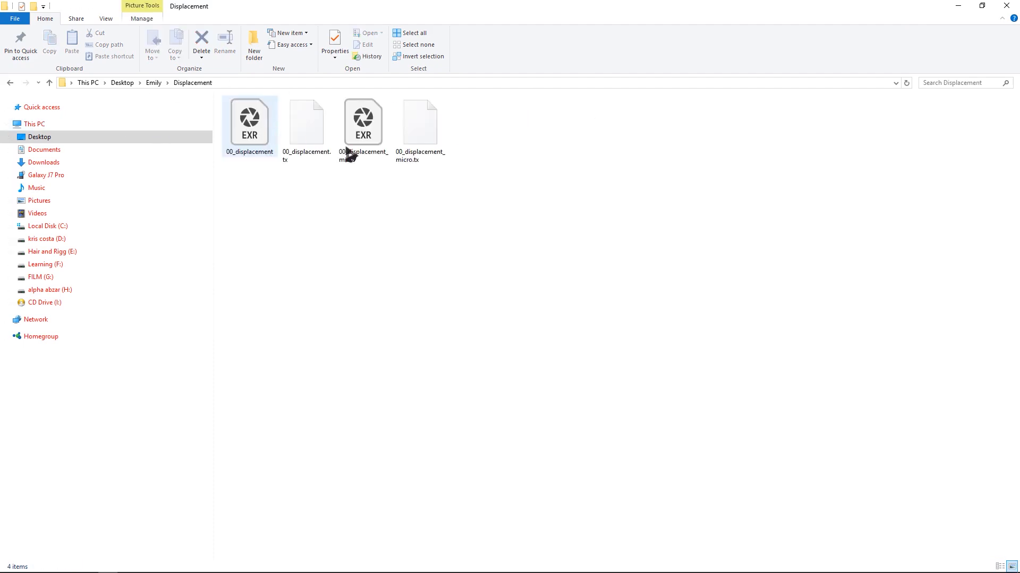
pyautogui.click(243, 139)
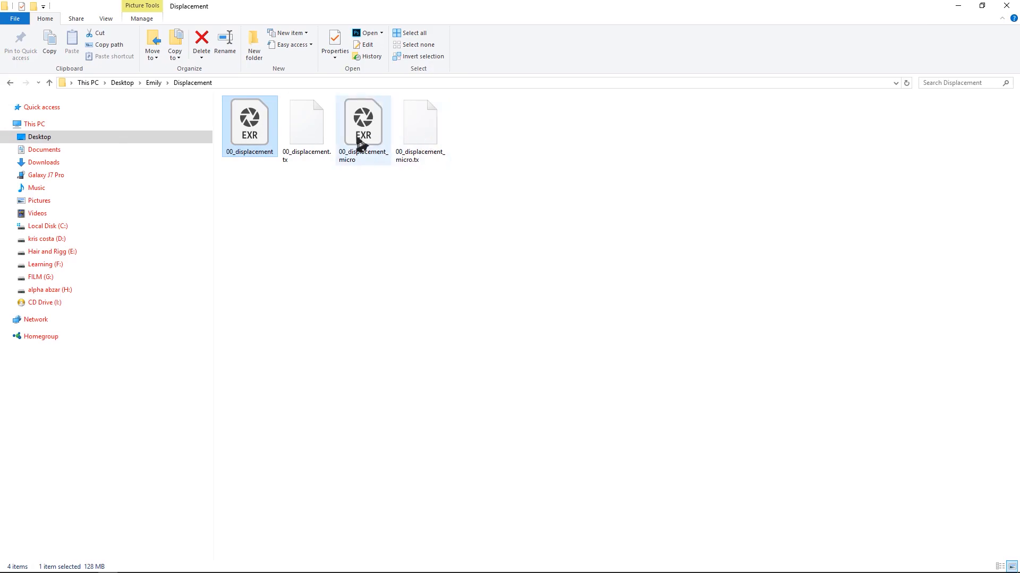
pyautogui.doubleClick(256, 141)
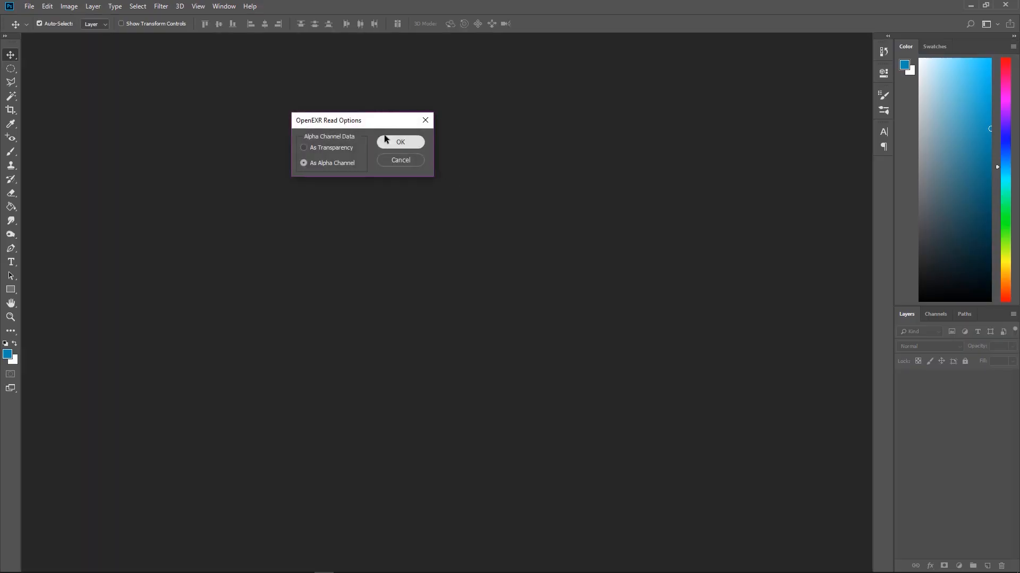
pyautogui.click(386, 140)
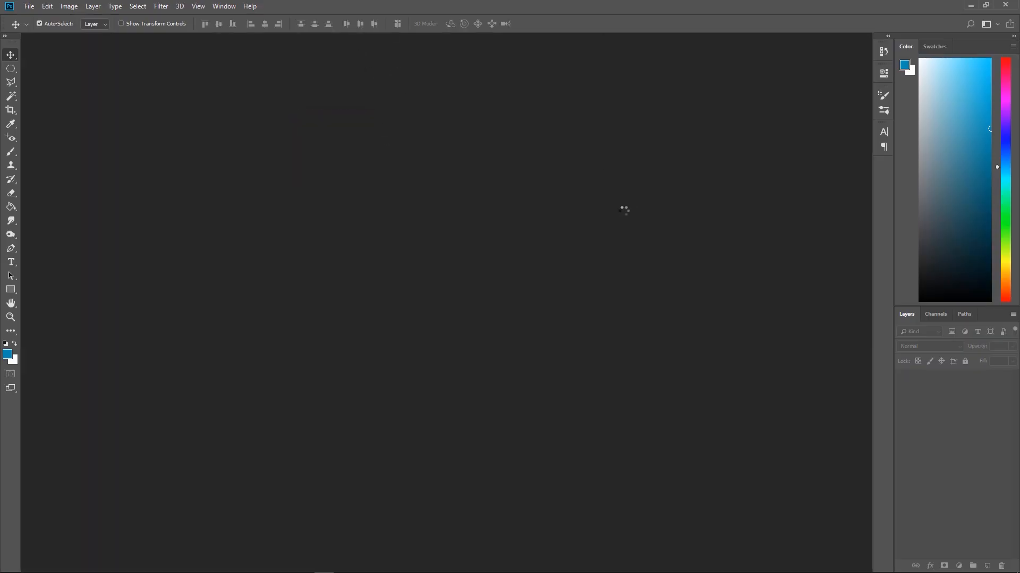
pyautogui.keyDown('alt'); pyautogui.scroll(8, 553, 291); pyautogui.keyUp('alt')
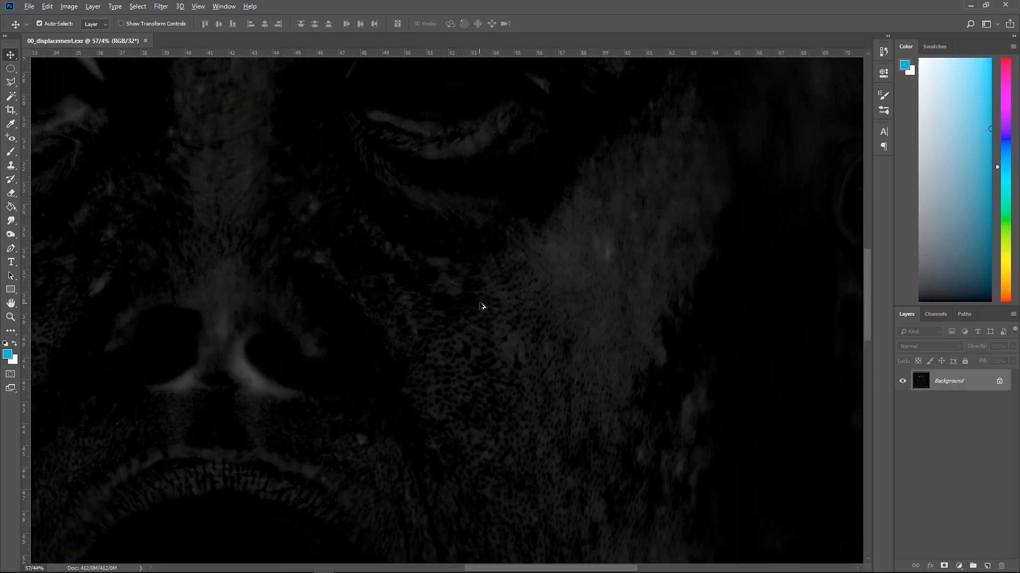
# Open 00_displacement_micro.exr from the same folder in Photoshop and examine its fine skin pattern close up and from farther out.
pyautogui.hotkey('alt', 'Tab')
pyautogui.doubleClick(356, 140)
pyautogui.click(401, 141)
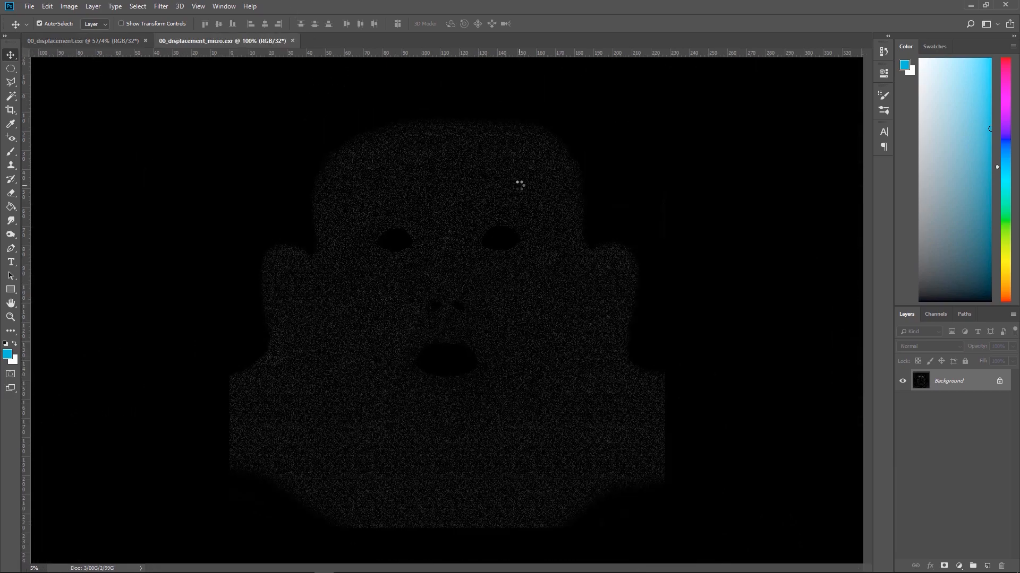
pyautogui.keyDown('alt'); pyautogui.scroll(8, 509, 265); pyautogui.keyUp('alt')
pyautogui.keyDown('alt'); pyautogui.scroll(6, 526, 423); pyautogui.keyUp('alt')
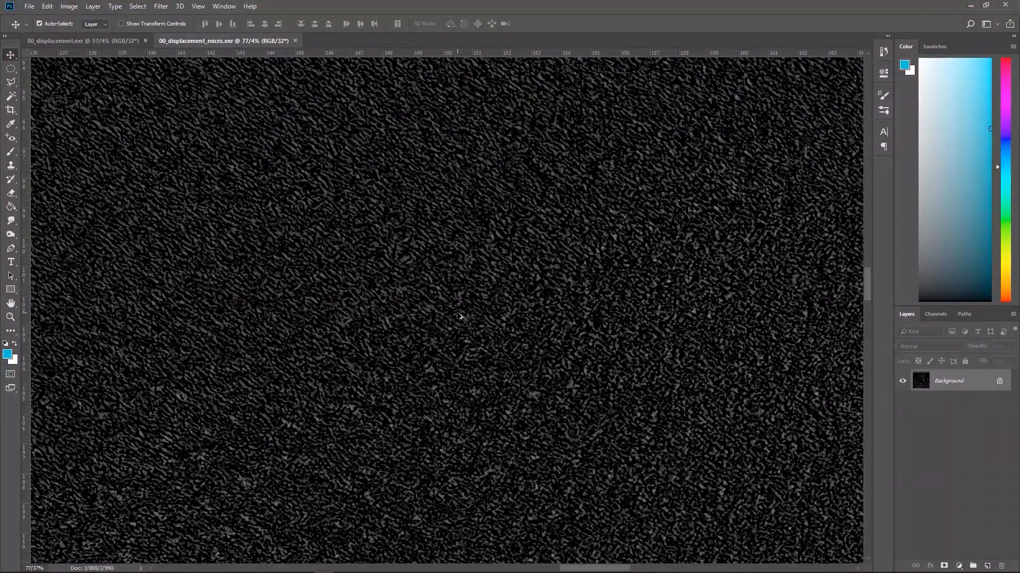
pyautogui.keyDown('alt'); pyautogui.scroll(-6, 460, 317); pyautogui.keyUp('alt')
pyautogui.keyDown('alt'); pyautogui.scroll(-2, 510, 310); pyautogui.keyUp('alt')
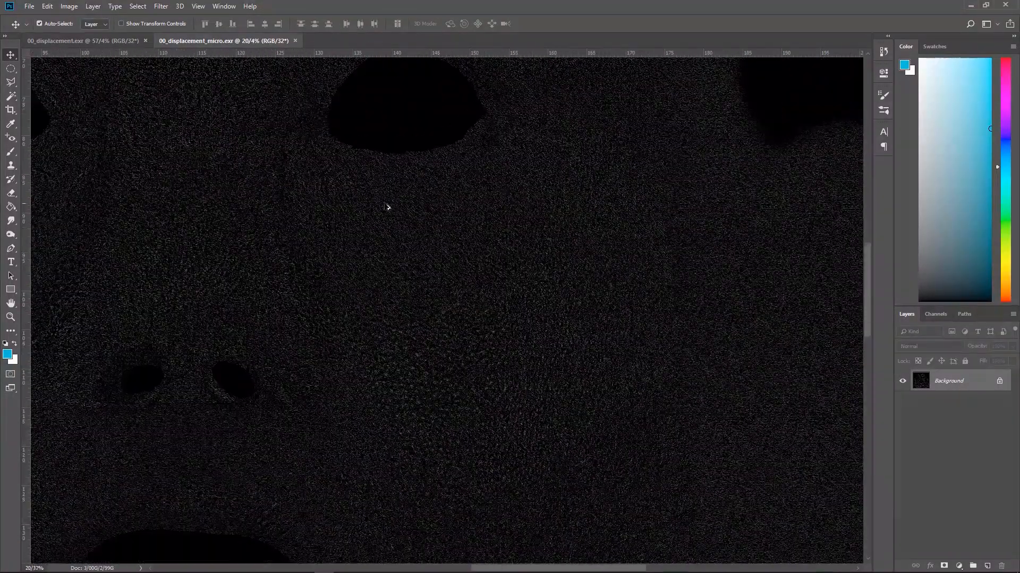
# Switch back to Maya's Hypershade and shift place2dTexture5 and file5 slightly farther away from displacementShader1.
pyautogui.hotkey('alt', 'Tab')
pyautogui.hotkey('alt', 'Tab')
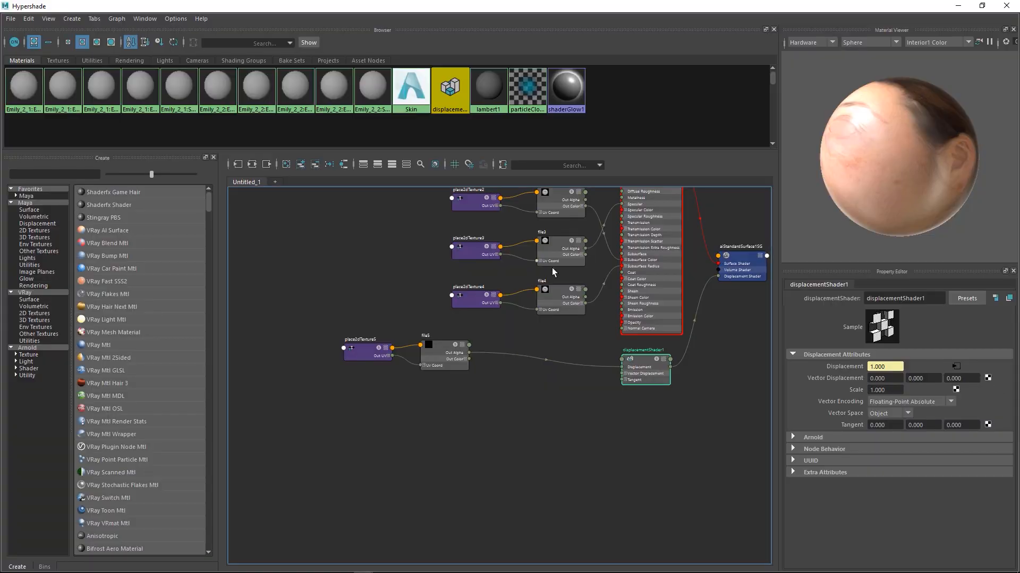
pyautogui.scroll(3, 481, 377)
pyautogui.scroll(-2, 477, 371)
pyautogui.keyDown('alt'); pyautogui.moveTo(471, 366); pyautogui.dragTo(465, 349, button='middle'); pyautogui.keyUp('alt')
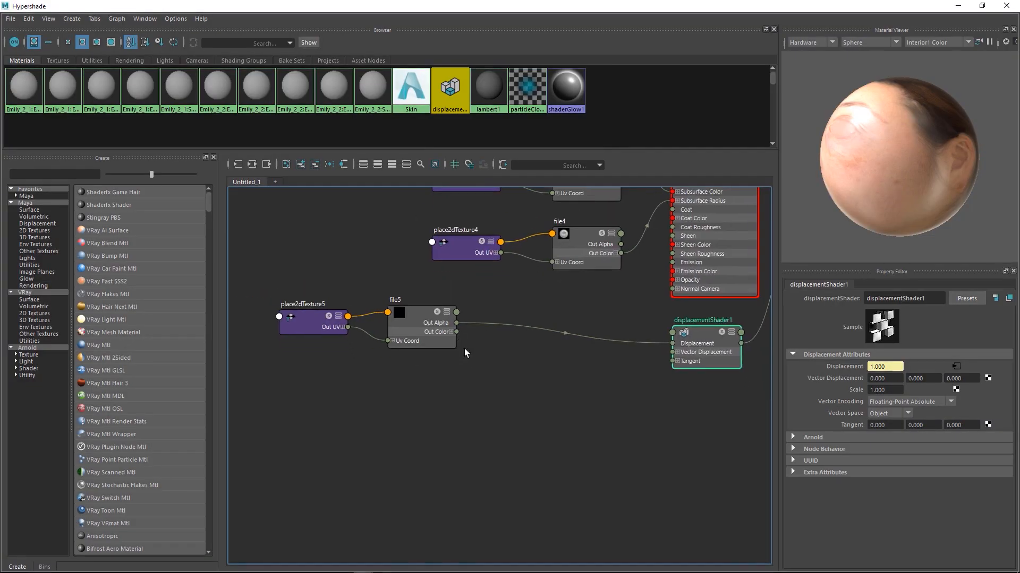
pyautogui.moveTo(298, 319); pyautogui.dragTo(268, 306)
pyautogui.moveTo(400, 318); pyautogui.dragTo(360, 308)
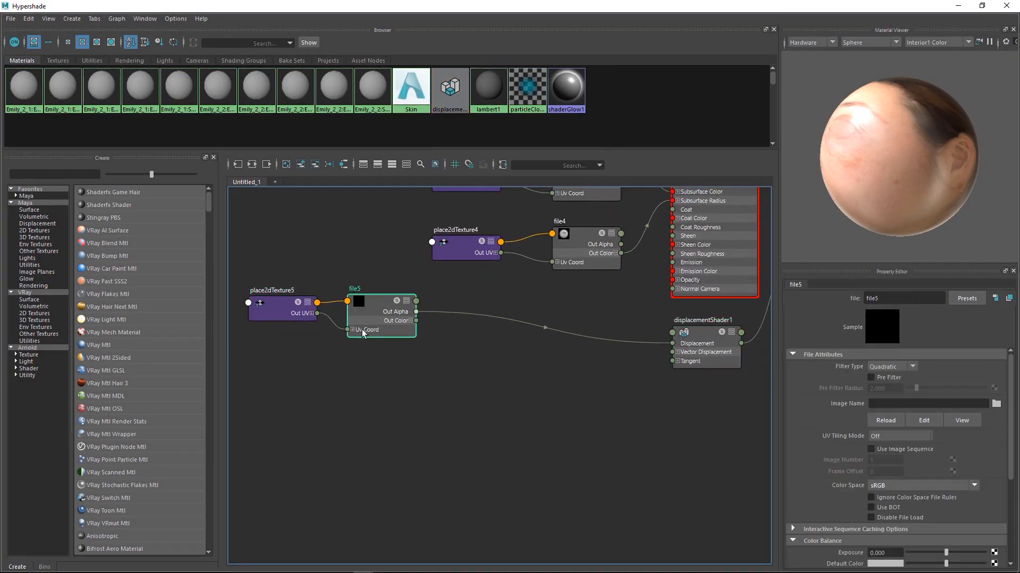
# Create a second displacement file texture node and arrange it with its place2dTexture node beneath file5.
pyautogui.press('Tab')
pyautogui.write('fil')
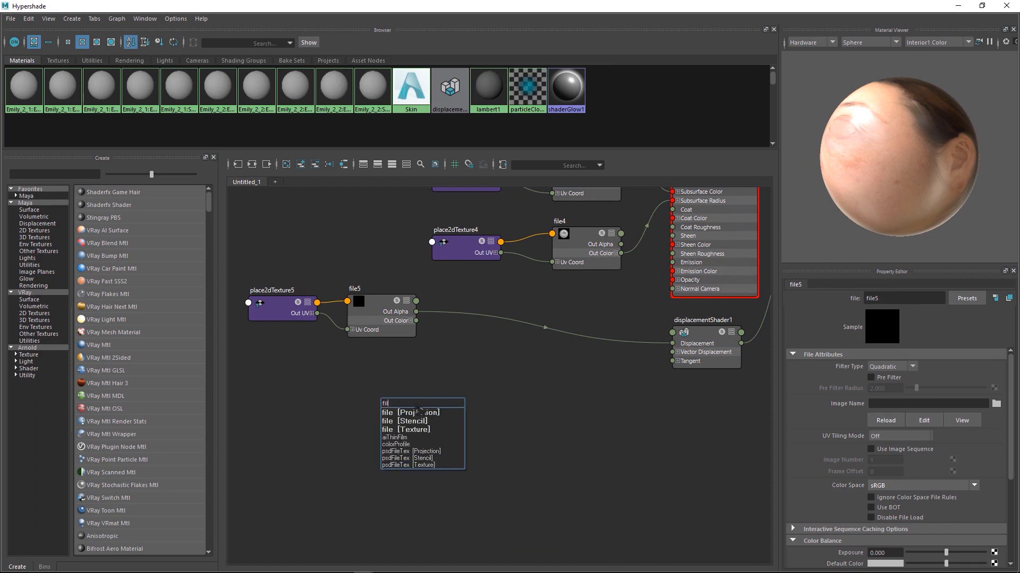
pyautogui.click(410, 429)
pyautogui.moveTo(379, 413); pyautogui.dragTo(291, 407)
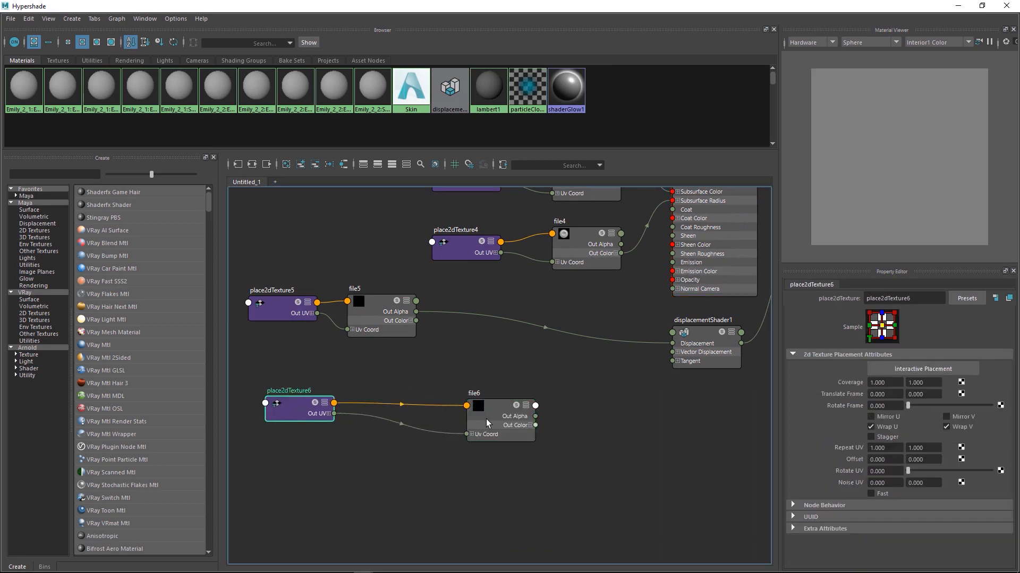
pyautogui.moveTo(491, 419); pyautogui.dragTo(397, 398)
pyautogui.moveTo(289, 403); pyautogui.dragTo(250, 399)
pyautogui.moveTo(406, 403); pyautogui.dragTo(384, 401)
# Create a plusMinusAverage node and place it between the two displacement file nodes and displacementShader1.
pyautogui.click(476, 397)
pyautogui.press('Tab')
pyautogui.write('pl')
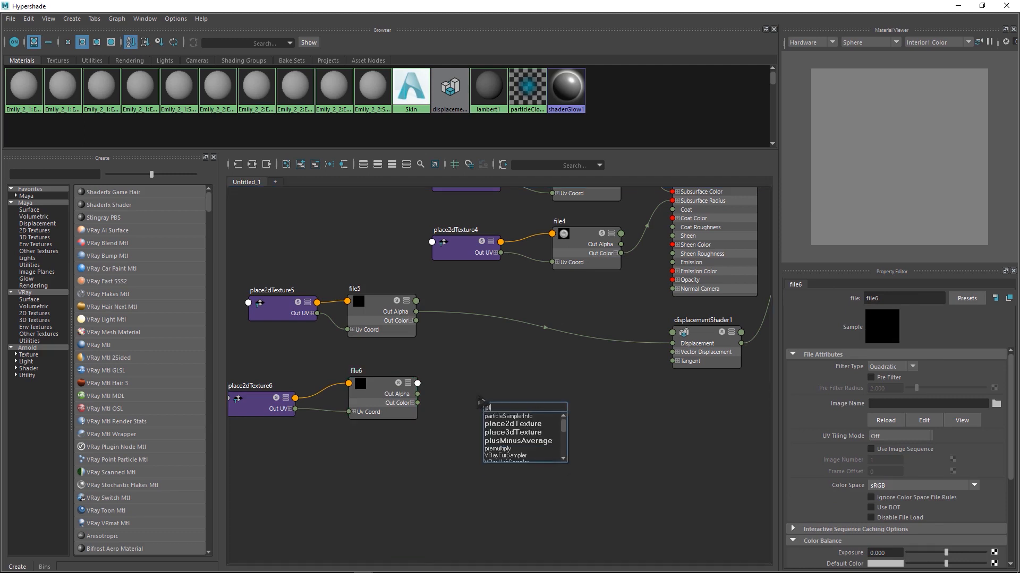
pyautogui.click(518, 441)
pyautogui.moveTo(515, 431); pyautogui.dragTo(521, 341)
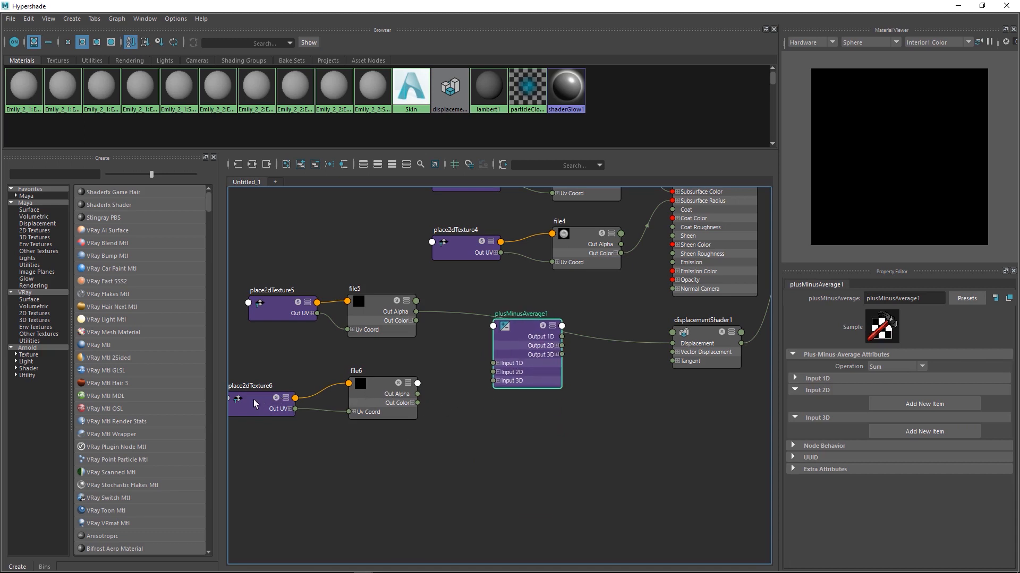
# Move place2dTexture6 and file6 farther from plusMinusAverage1 and place a new multiplyDivide node between file6 and plusMinusAverage1.
pyautogui.moveTo(253, 400); pyautogui.dragTo(199, 405)
pyautogui.moveTo(381, 393); pyautogui.dragTo(333, 403)
pyautogui.click(392, 413)
pyautogui.press('Tab')
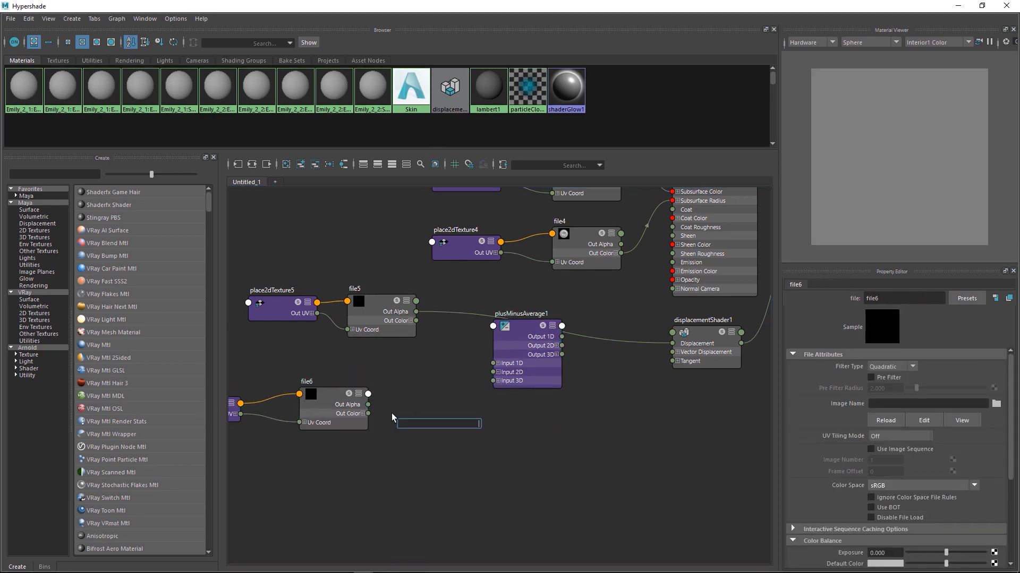
pyautogui.write('mu')
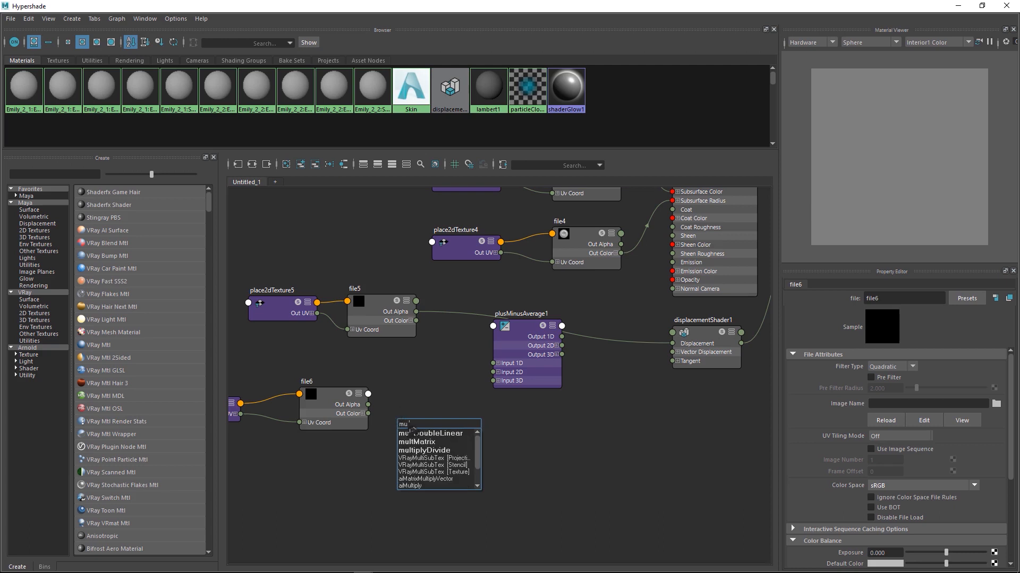
pyautogui.click(424, 450)
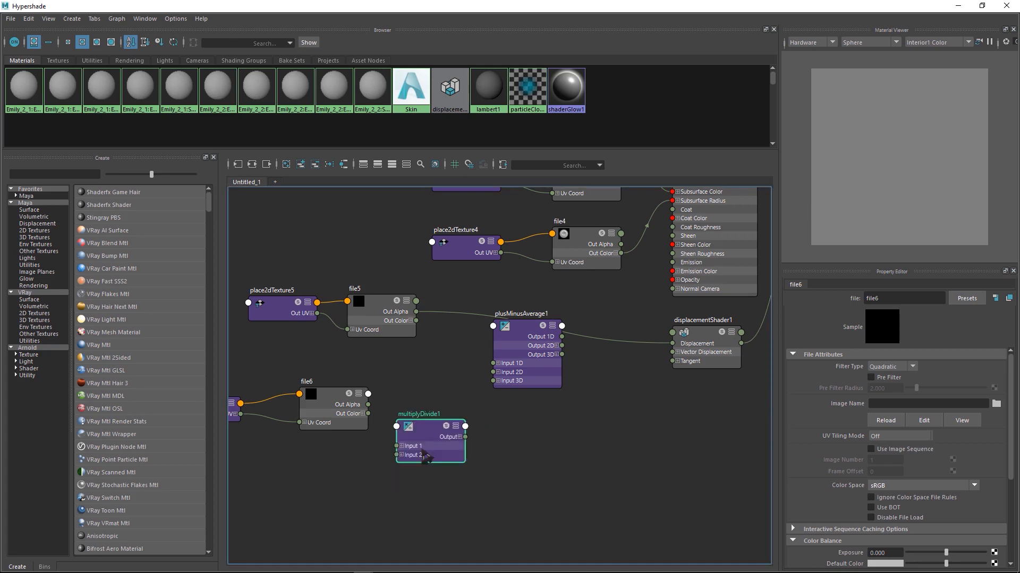
pyautogui.moveTo(445, 424); pyautogui.dragTo(445, 377)
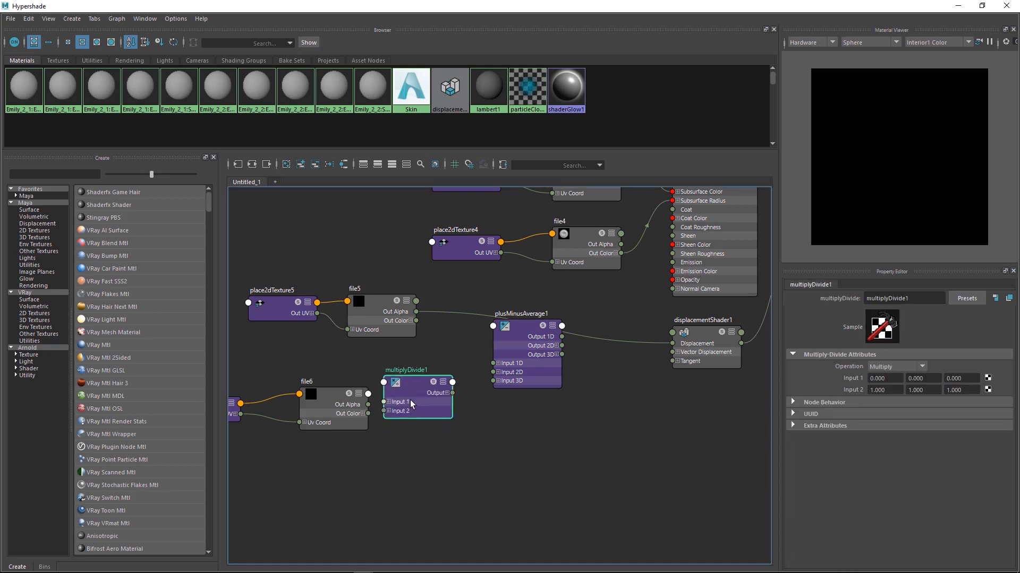
# Shift displacementShader1 farther away and place a new luminance node between plusMinusAverage1 and displacementShader1.
pyautogui.click(393, 320)
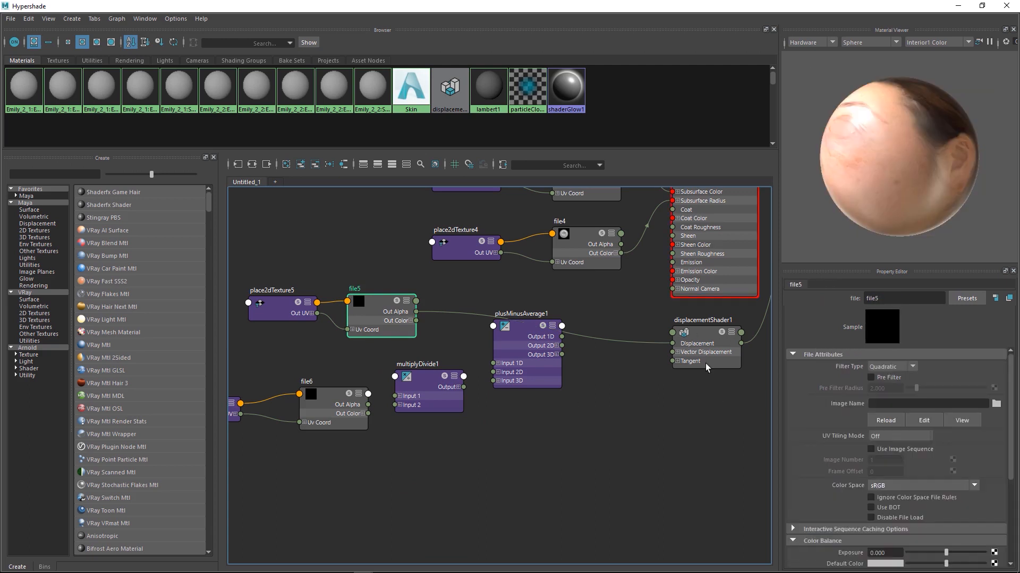
pyautogui.click(640, 380)
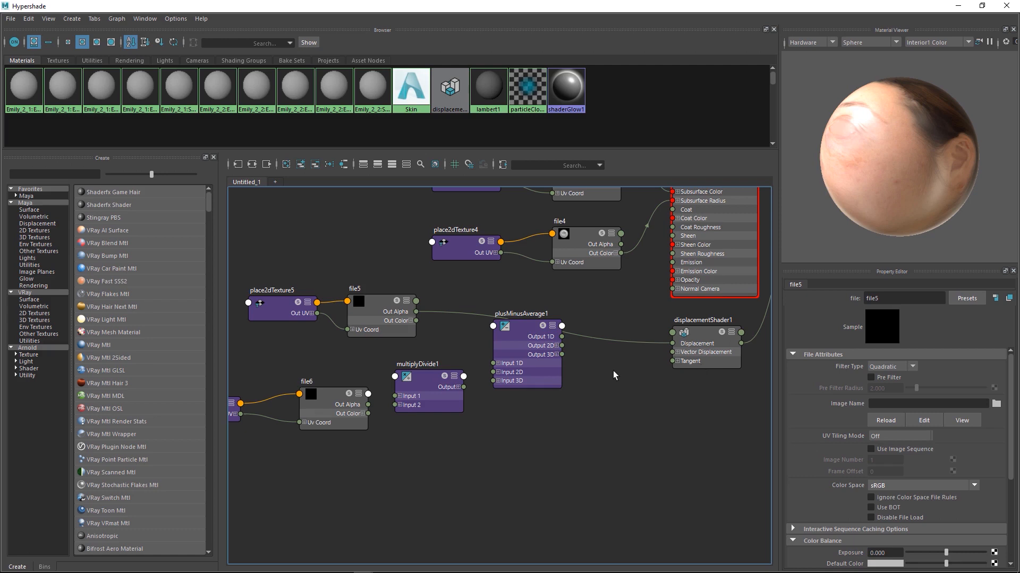
pyautogui.moveTo(542, 353); pyautogui.dragTo(707, 345)
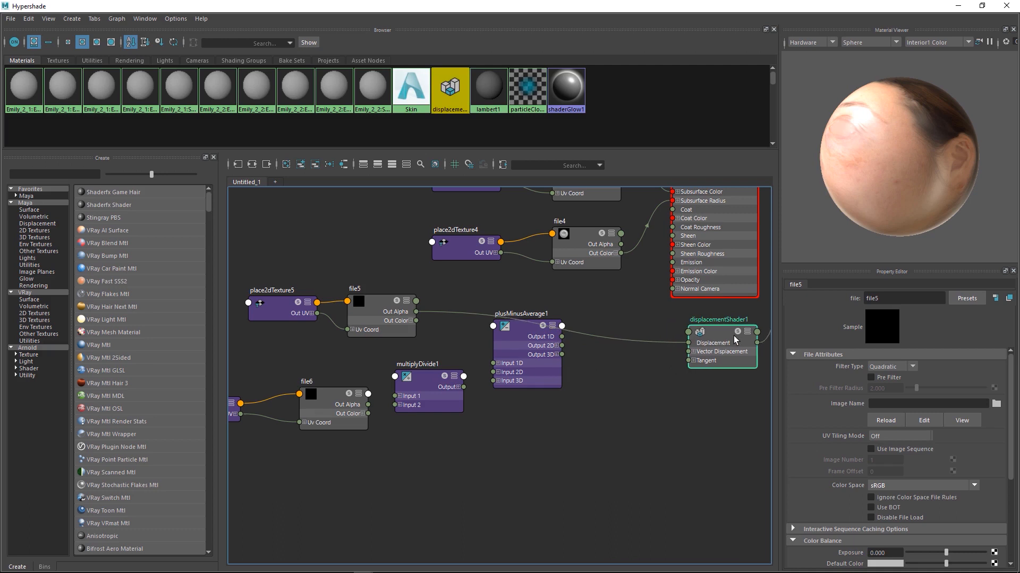
pyautogui.click(594, 383)
pyautogui.press('Tab')
pyautogui.write('lu')
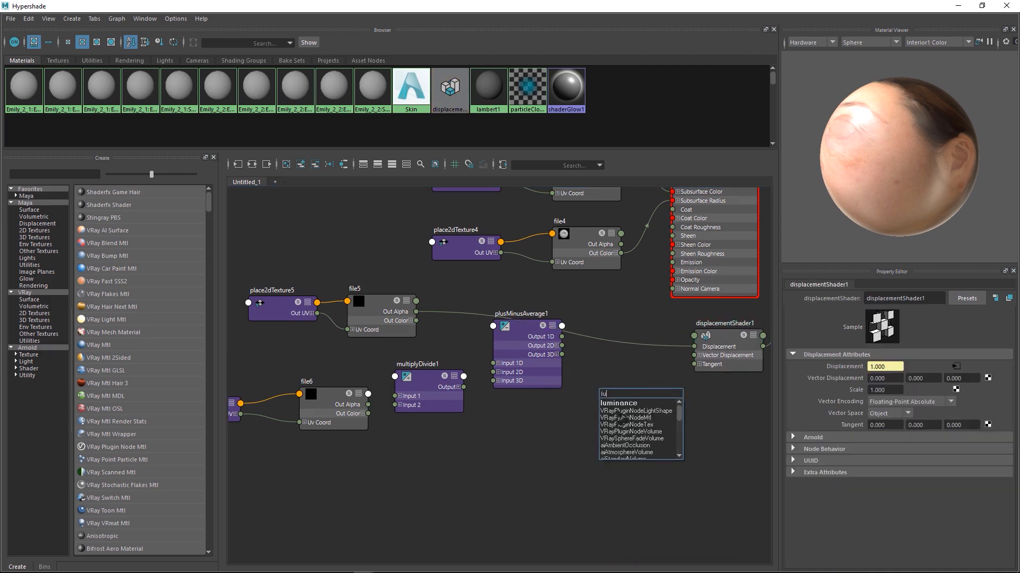
pyautogui.click(619, 403)
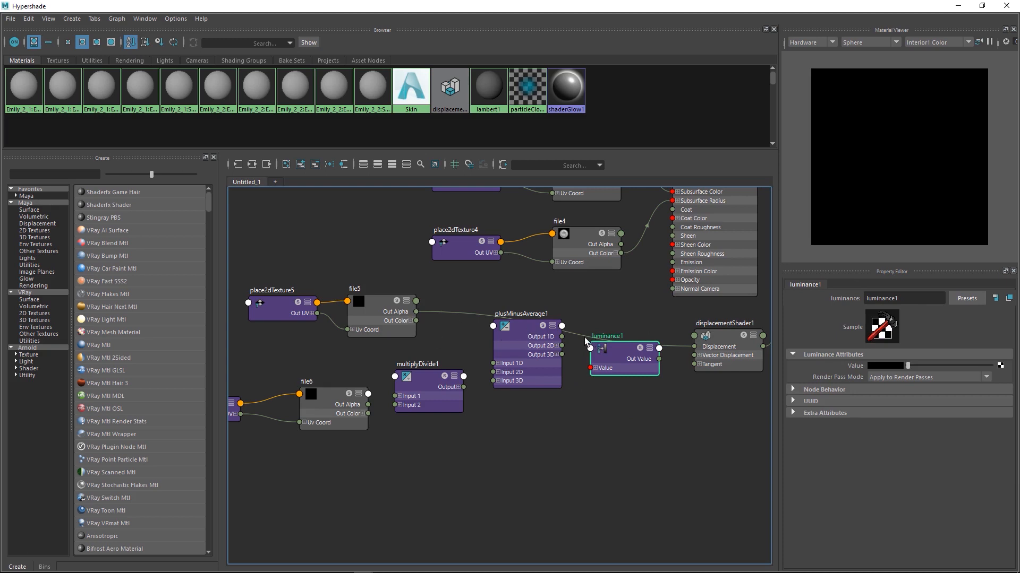
# Remove the connection from file5 to displacementShader1 and spread file6, file5 and place2dTexture5 farther from the utility nodes.
pyautogui.moveTo(574, 335); pyautogui.dragTo(572, 314)
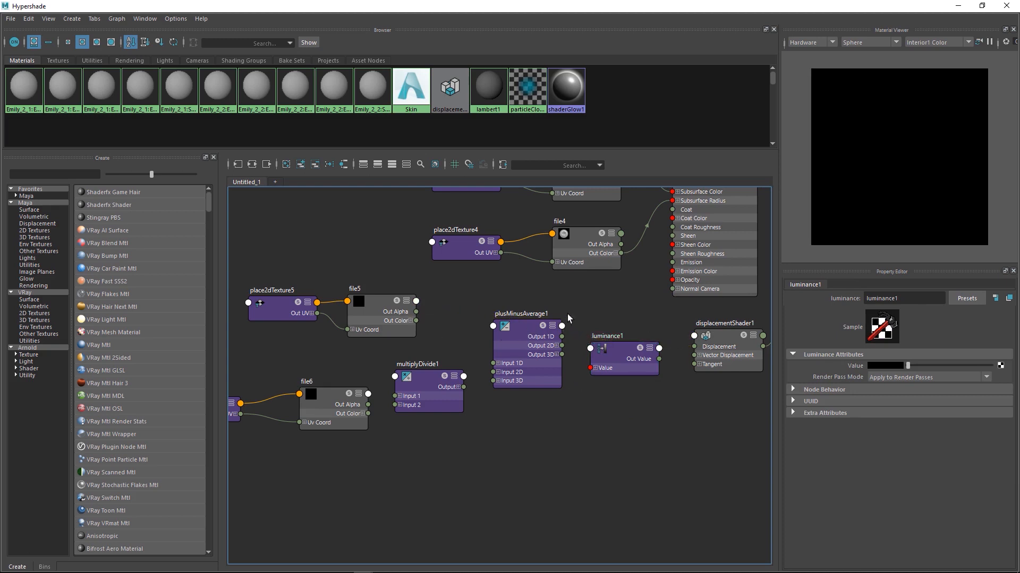
pyautogui.moveTo(328, 409); pyautogui.dragTo(314, 436)
pyautogui.moveTo(359, 307); pyautogui.dragTo(193, 311)
# Load 00_displacement.exr from the Emily Displacement folder on the Desktop as file5's image.
pyautogui.click(349, 316)
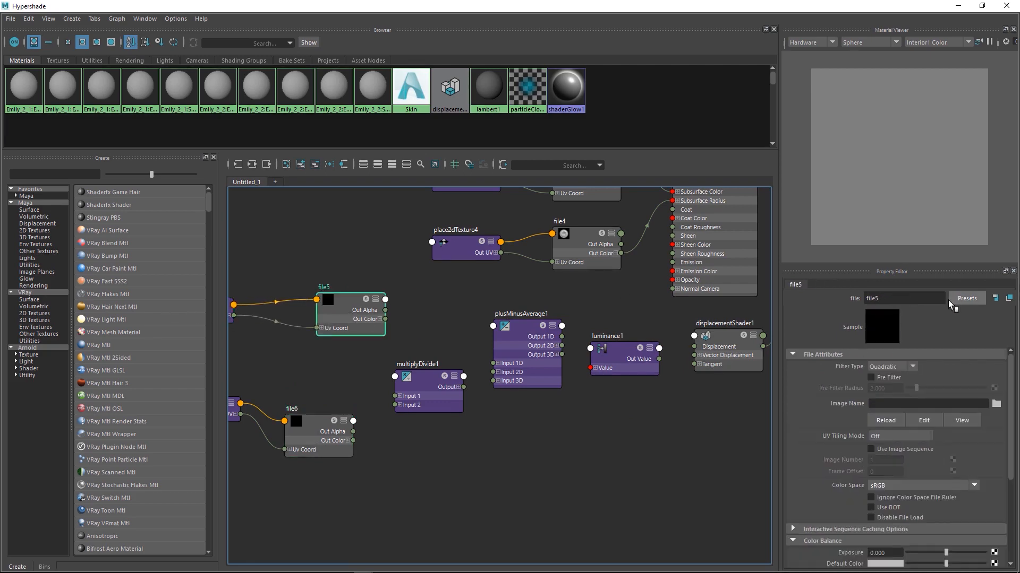
pyautogui.click(996, 404)
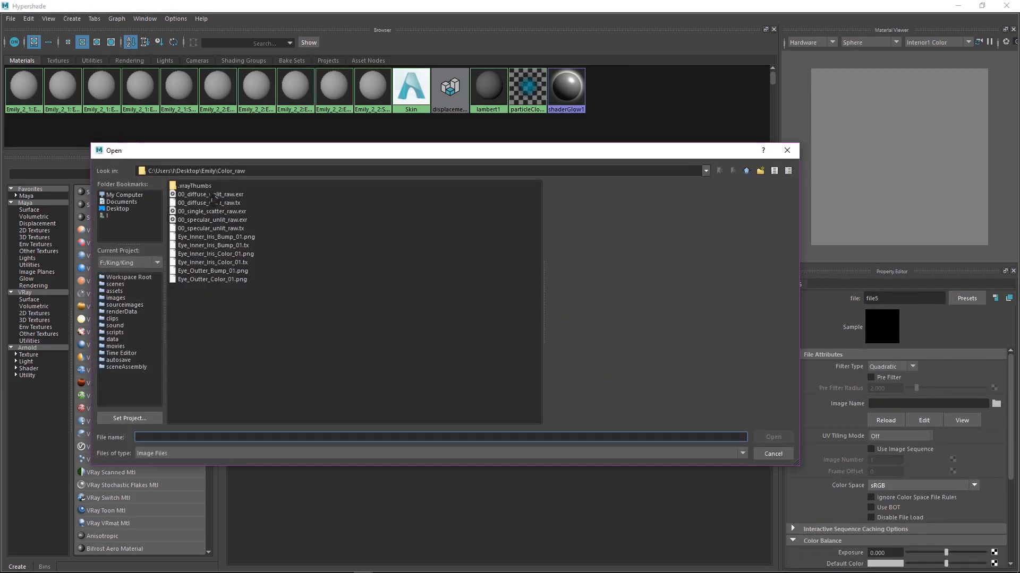
pyautogui.click(121, 209)
pyautogui.doubleClick(193, 197)
pyautogui.click(197, 204)
pyautogui.doubleClick(198, 204)
pyautogui.click(203, 186)
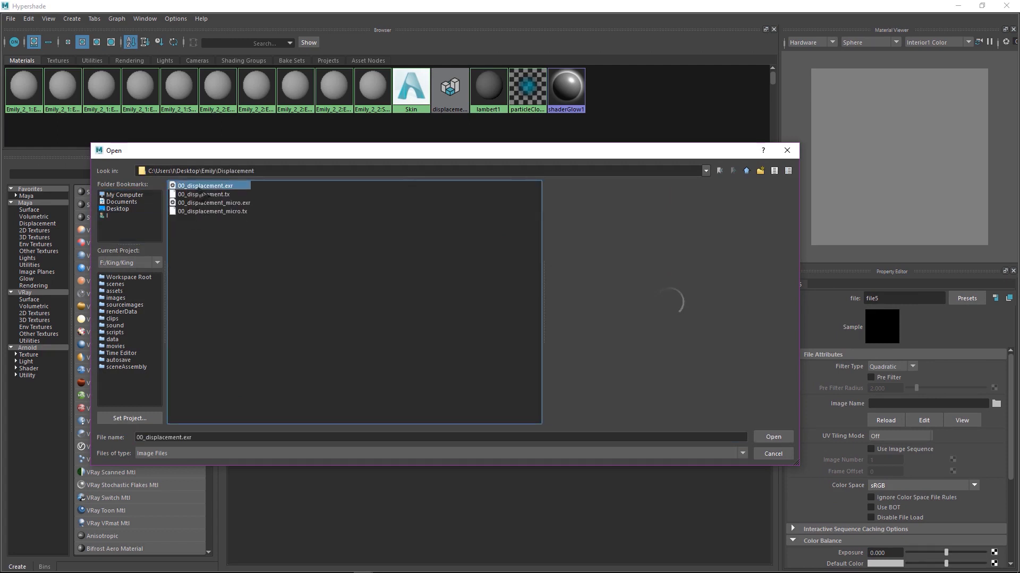
pyautogui.click(774, 439)
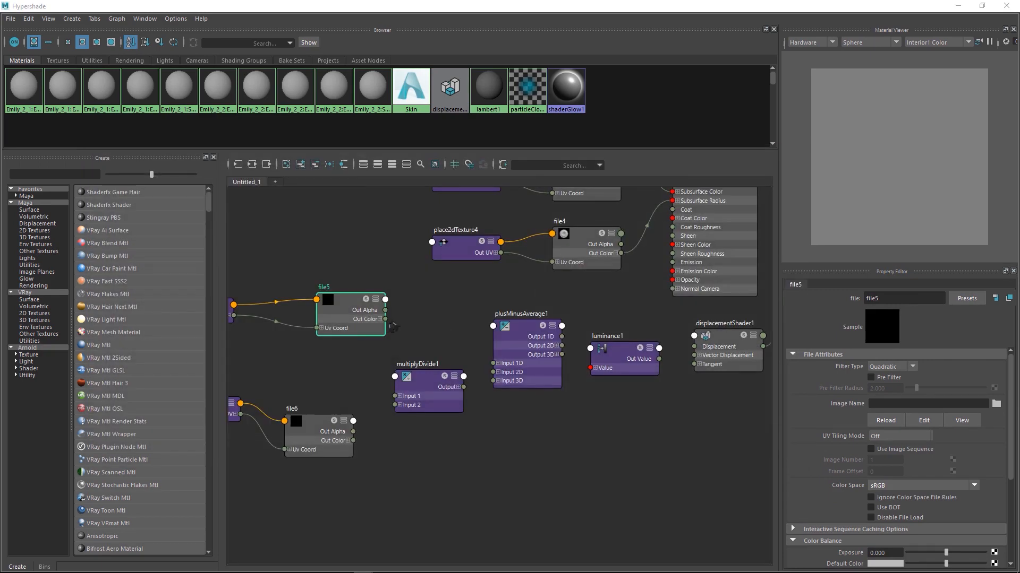
# Try wiring file5's Out Color into plusMinusAverage1's Input 3D and rename plusMinusAverage1 to Mix_Disp.
pyautogui.moveTo(385, 319); pyautogui.dragTo(498, 389)
pyautogui.click(499, 385)
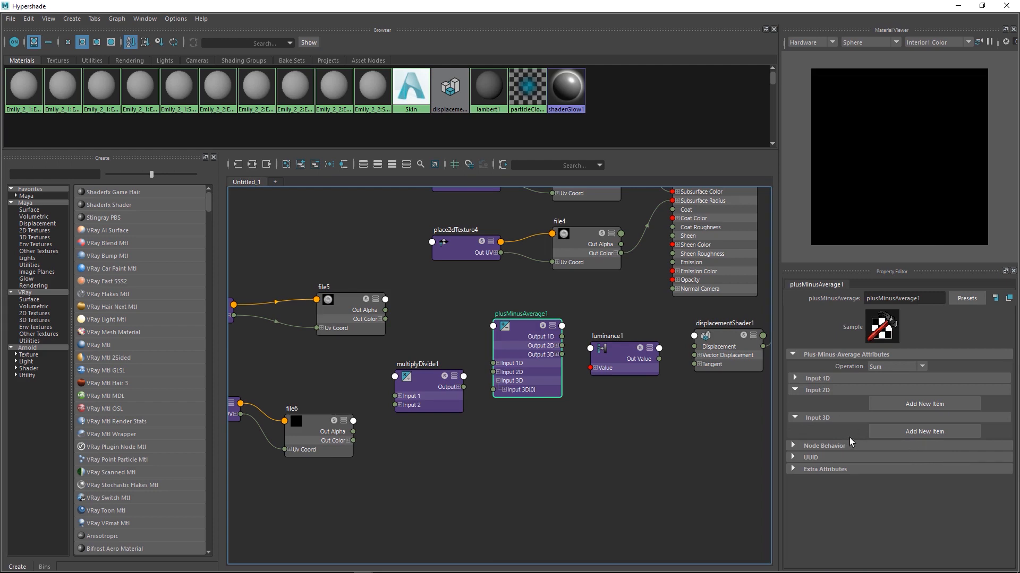
pyautogui.doubleClick(909, 298)
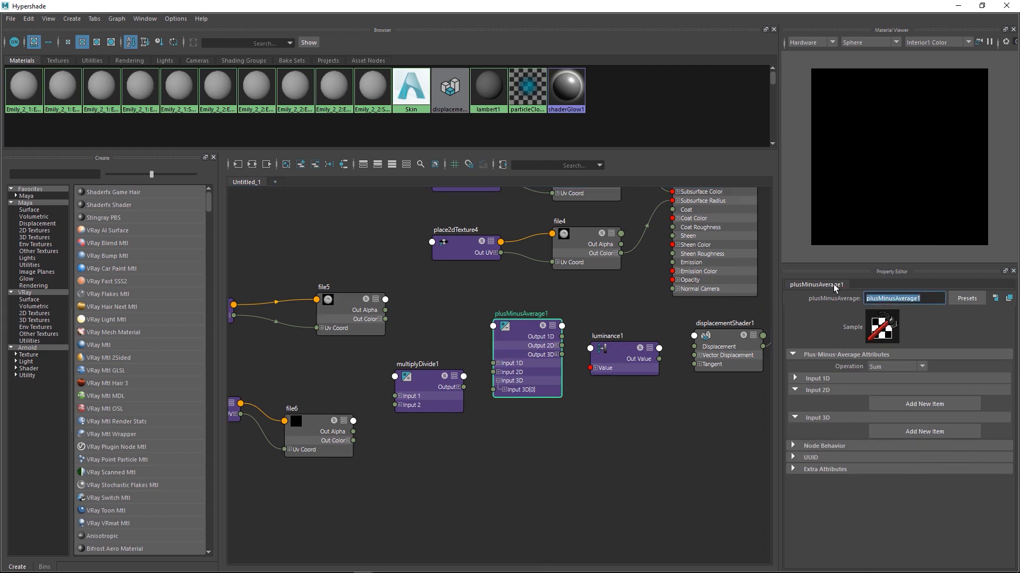
pyautogui.write('Mix Disp')
pyautogui.press('Return')
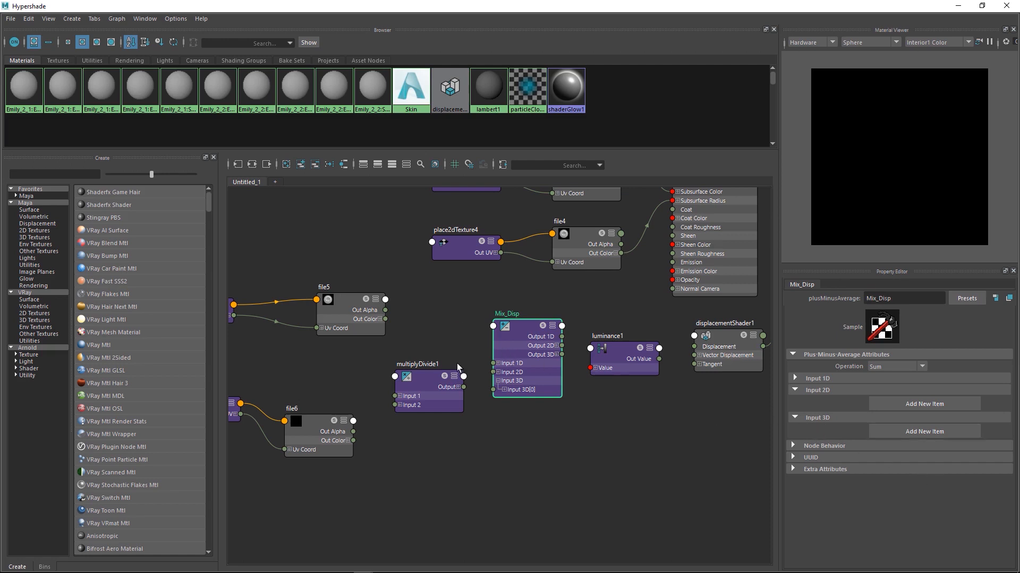
# Add two Input 3D items to Mix_Disp and connect file5's Out Color to Input 3D[0].
pyautogui.click(887, 433)
pyautogui.click(887, 434)
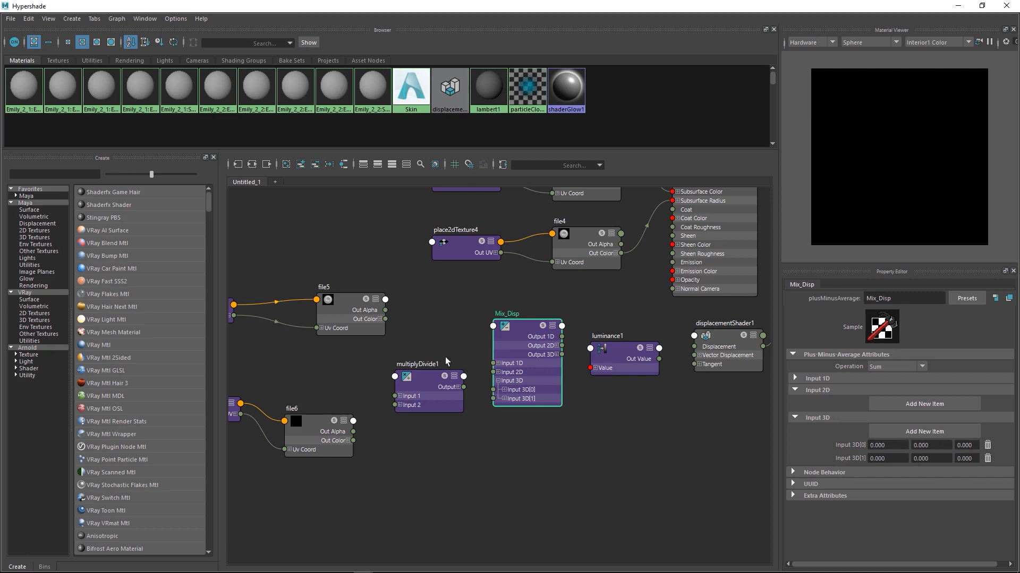
pyautogui.moveTo(385, 319); pyautogui.dragTo(498, 390)
# Place multiplyDivide1 beside file6, connect file6's Out Color to its Input 1, and its Output to Mix_Disp's Input 3D[1].
pyautogui.moveTo(415, 385); pyautogui.dragTo(410, 425)
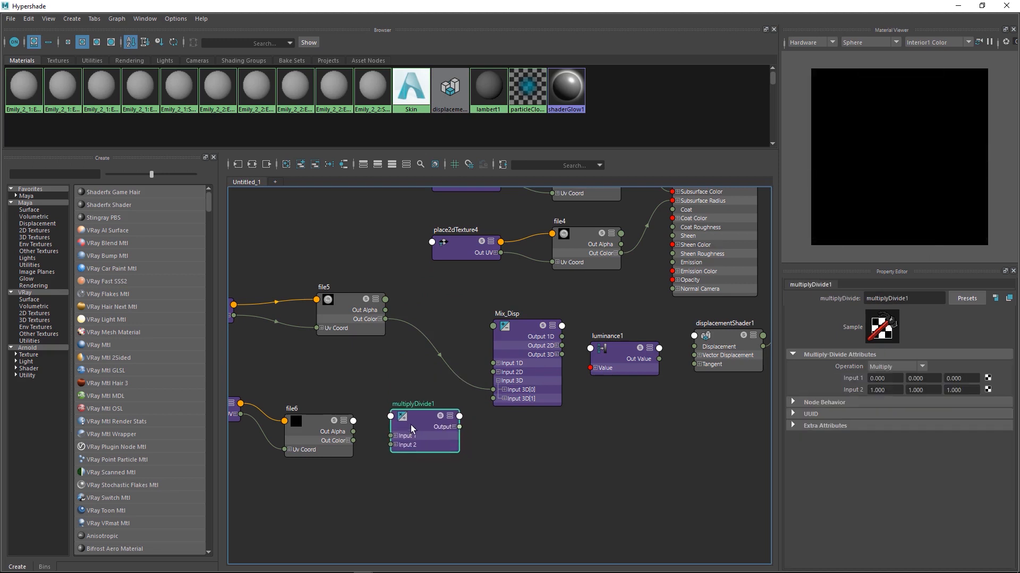
pyautogui.click(540, 383)
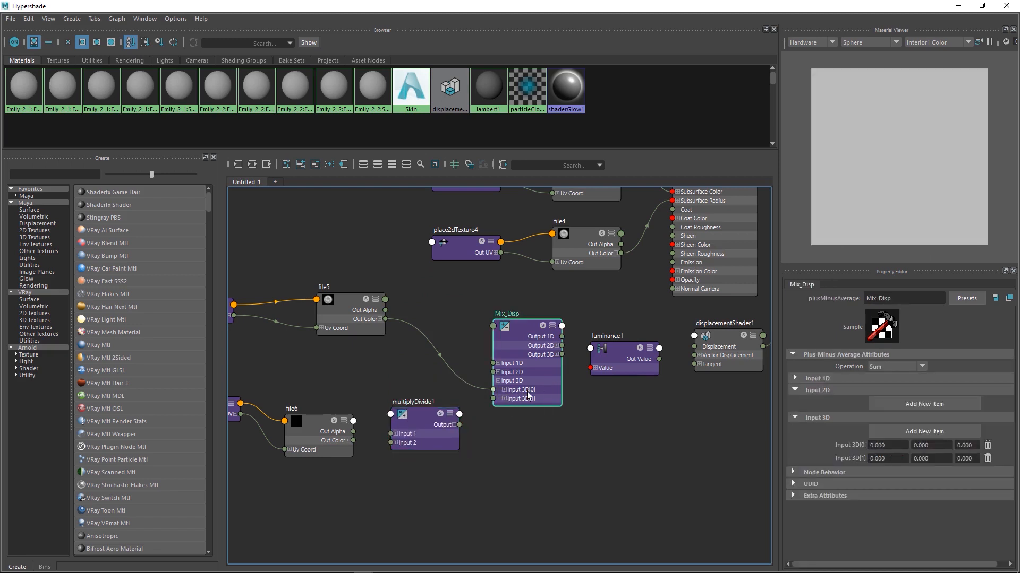
pyautogui.moveTo(351, 439); pyautogui.dragTo(391, 433)
pyautogui.moveTo(460, 425); pyautogui.dragTo(494, 399)
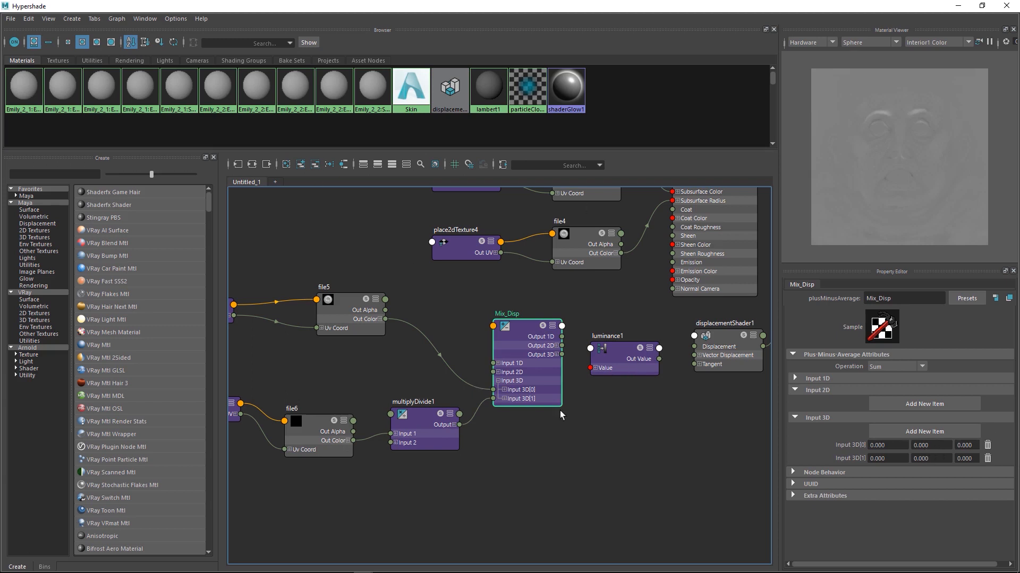
# Connect Mix_Disp's Output 3D to luminance1's Value and luminance1's Out Value to displacementShader1's Displacement.
pyautogui.moveTo(562, 355); pyautogui.dragTo(588, 369)
pyautogui.moveTo(659, 359); pyautogui.dragTo(670, 352)
pyautogui.moveTo(621, 275); pyautogui.dragTo(710, 348)
pyautogui.moveTo(610, 357)
pyautogui.mouseDown()
pyautogui.moveTo(605, 260)
pyautogui.moveTo(605, 337)
pyautogui.moveTo(623, 338)
pyautogui.moveTo(625, 375)
pyautogui.moveTo(616, 369)
pyautogui.mouseUp()
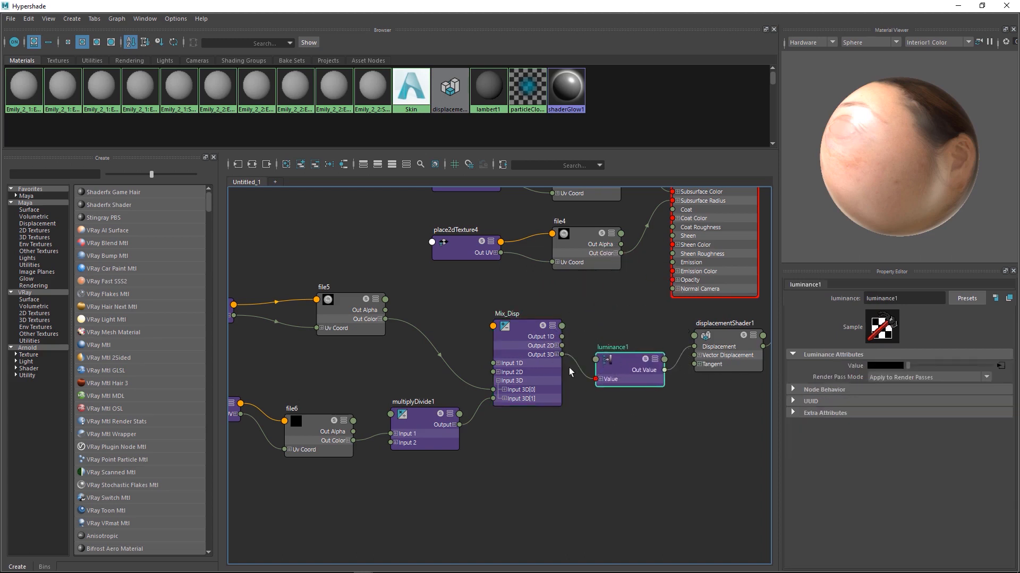
pyautogui.moveTo(634, 375); pyautogui.dragTo(654, 344)
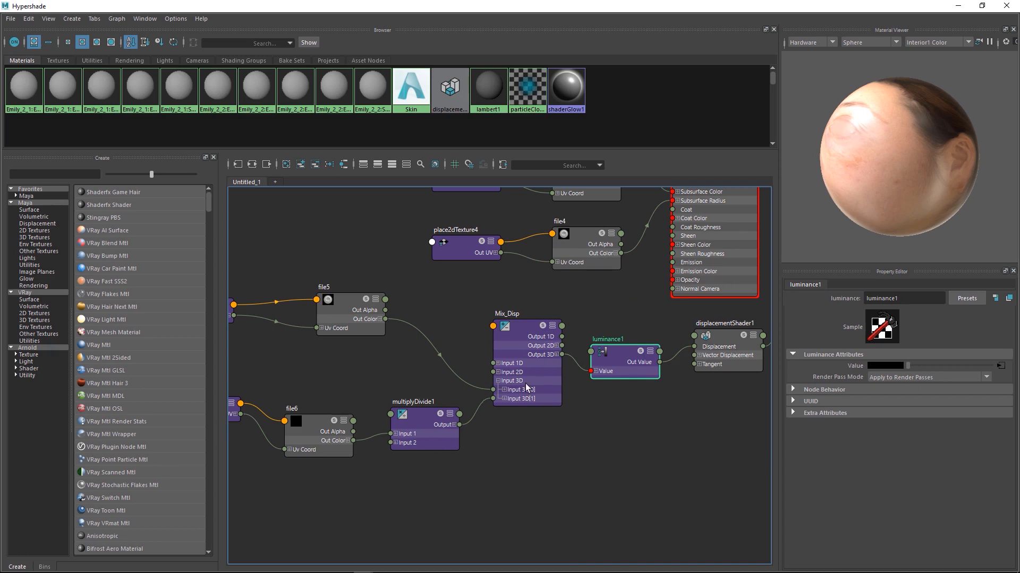
# Remove the connections from file5 and multiplyDivide1 into Mix_Disp and from Mix_Disp through luminance1 to displacementShader1.
pyautogui.moveTo(526, 387); pyautogui.dragTo(528, 413)
pyautogui.click(449, 367)
pyautogui.press('Delete')
pyautogui.moveTo(411, 428); pyautogui.dragTo(430, 418)
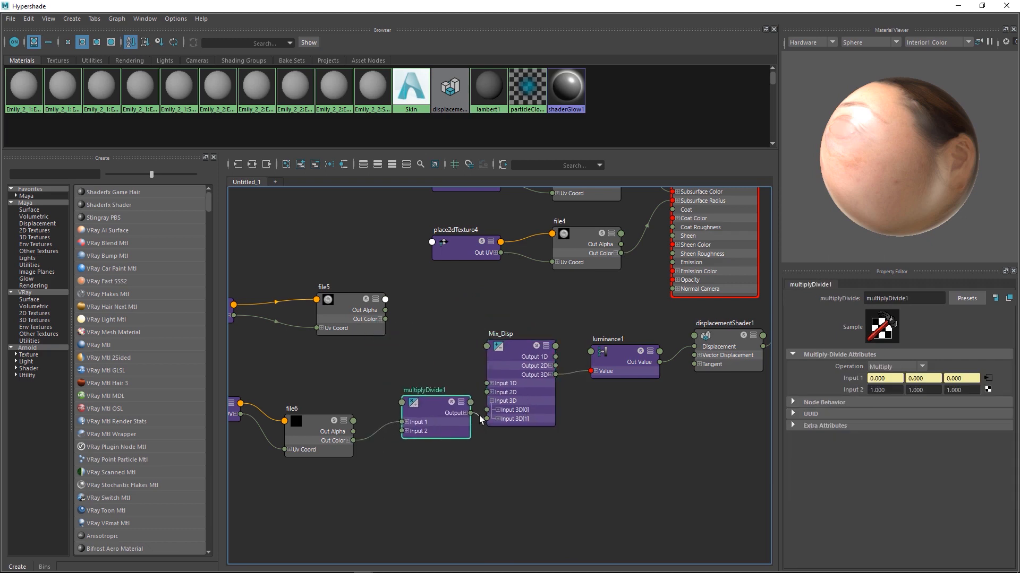
pyautogui.moveTo(491, 427); pyautogui.dragTo(488, 346)
pyautogui.click(563, 352)
pyautogui.press('Delete')
pyautogui.moveTo(470, 413); pyautogui.dragTo(597, 330)
pyautogui.press('Delete')
pyautogui.click(616, 367)
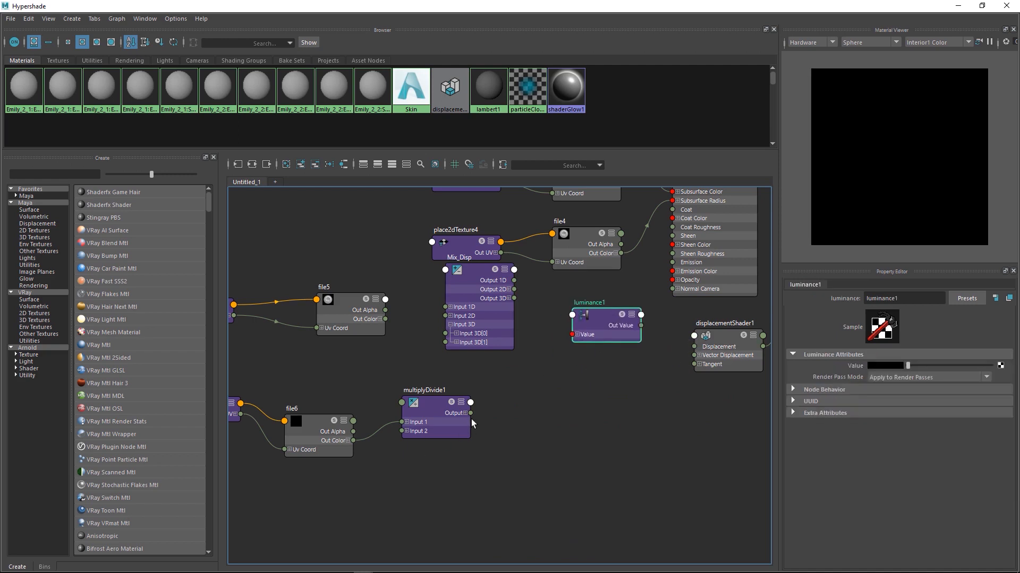
# Realign Mix_Disp and luminance1, then reconnect file5 and multiplyDivide1 through Mix_Disp and luminance1 to displacementShader1's Displacement.
pyautogui.moveTo(448, 384); pyautogui.dragTo(636, 359)
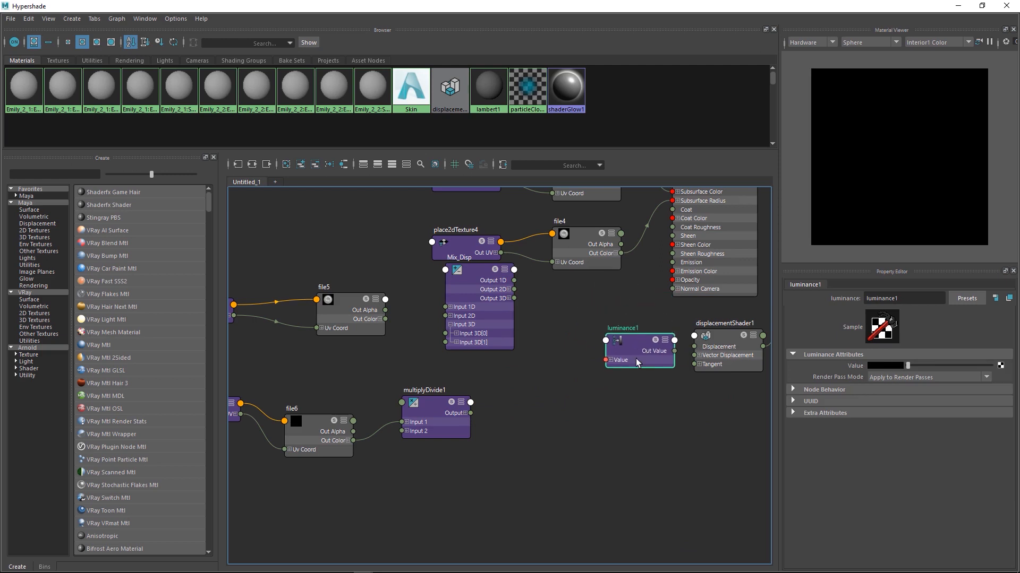
pyautogui.moveTo(500, 333); pyautogui.dragTo(533, 367)
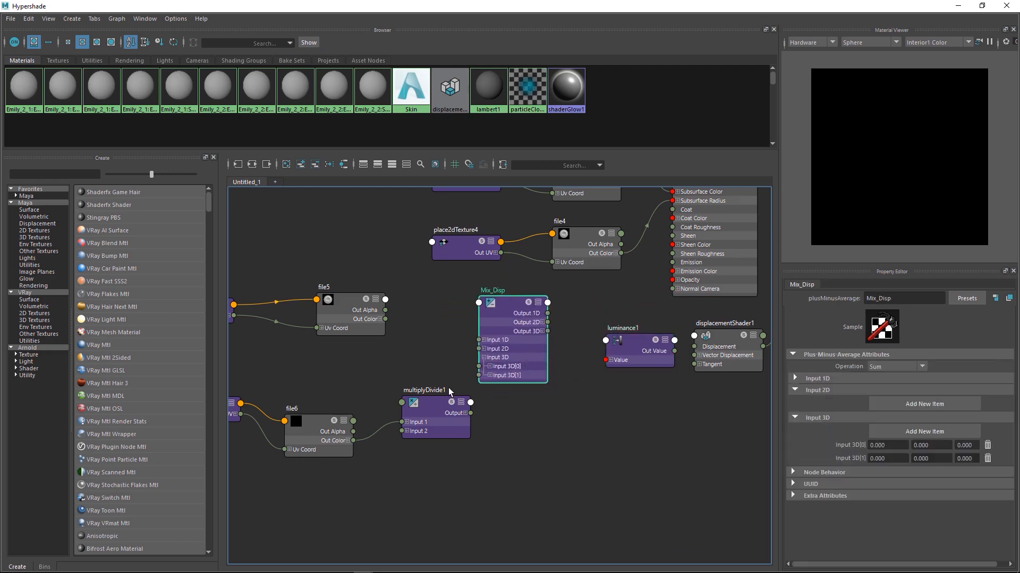
pyautogui.moveTo(386, 319); pyautogui.dragTo(483, 366)
pyautogui.moveTo(472, 414); pyautogui.dragTo(479, 376)
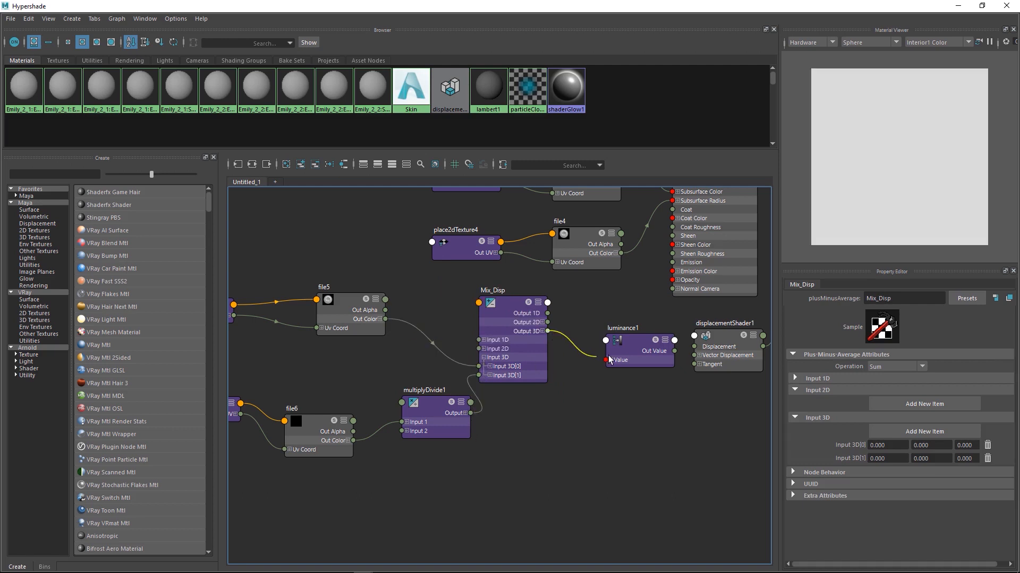
pyautogui.moveTo(610, 360); pyautogui.dragTo(609, 360)
pyautogui.moveTo(676, 355); pyautogui.dragTo(694, 347)
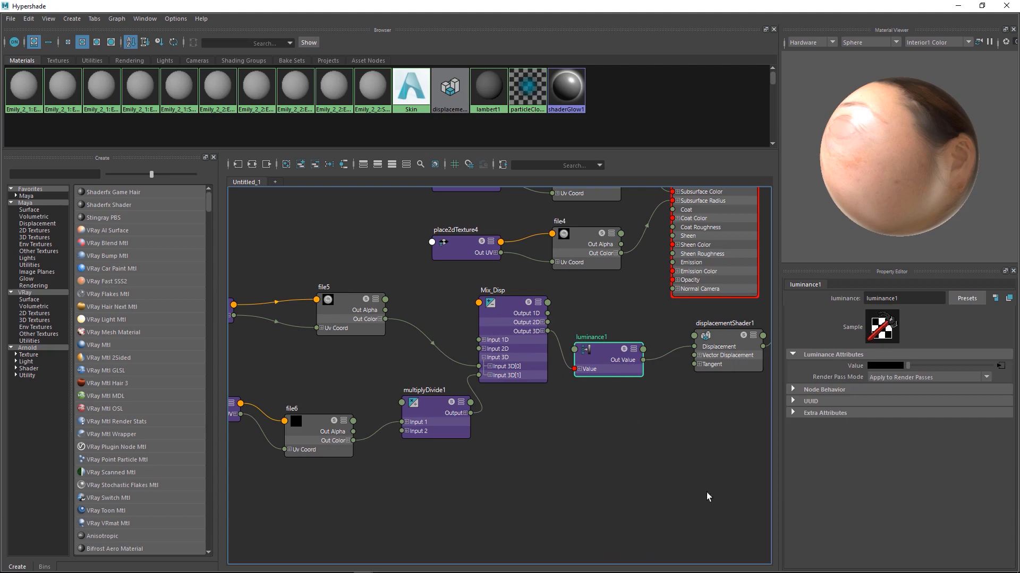
# Load 00_displacement_micro.exr from the Displacement folder as file6's image.
pyautogui.scroll(-5, 393, 390)
pyautogui.scroll(5, 404, 401)
pyautogui.click(465, 361)
pyautogui.click(997, 404)
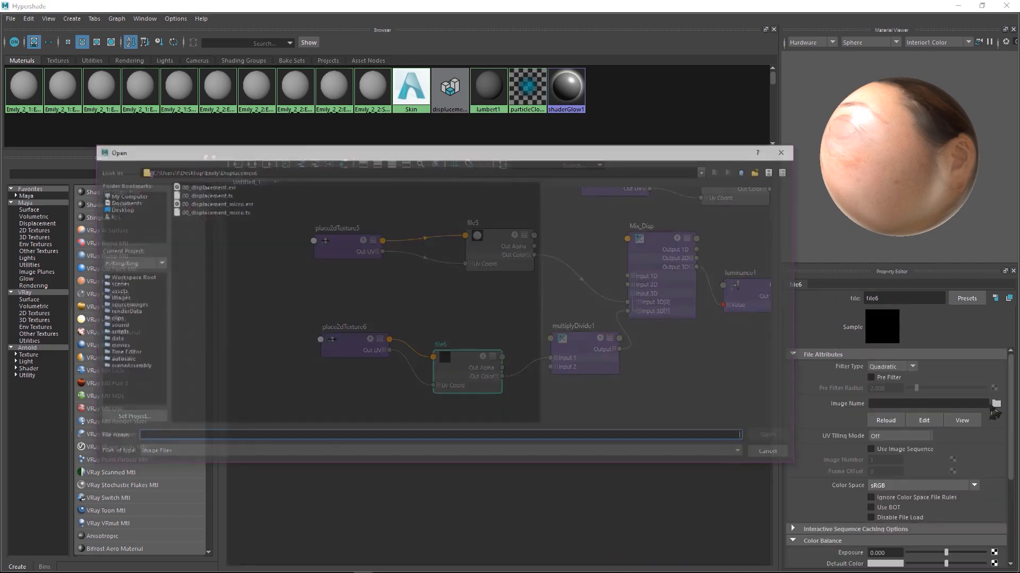
pyautogui.click(225, 213)
pyautogui.click(226, 204)
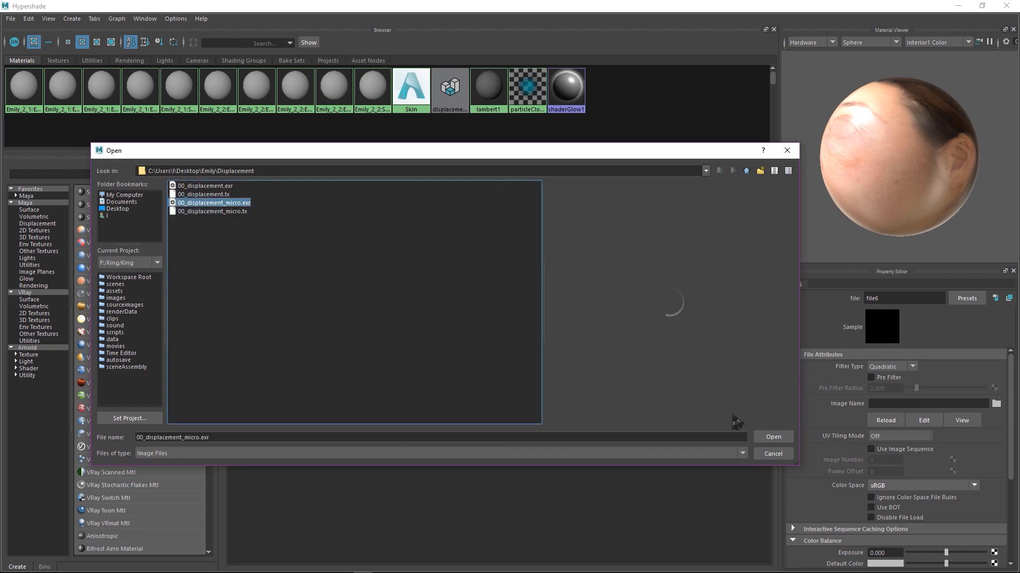
pyautogui.click(769, 437)
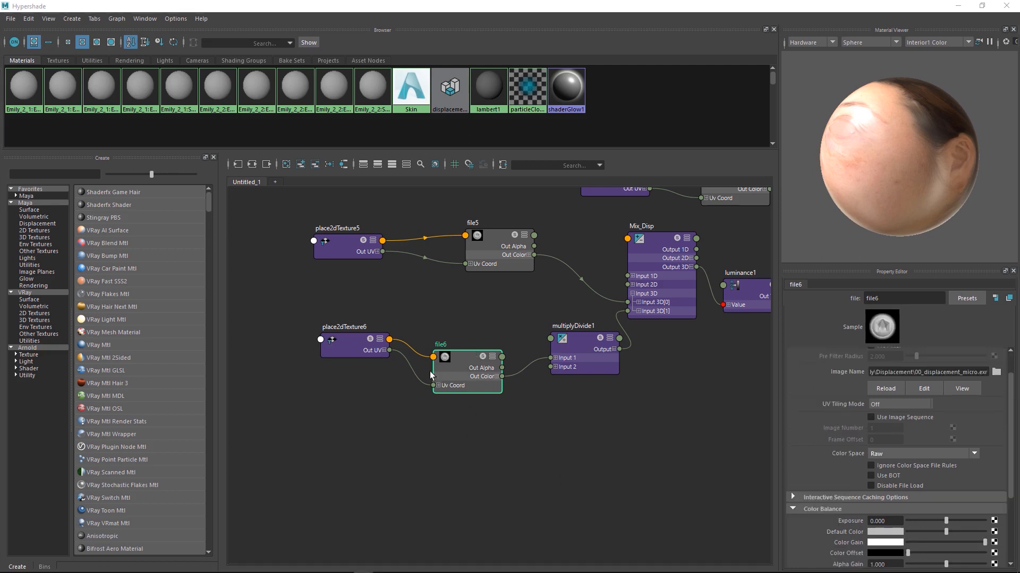
# Enable Alpha Is Luminance in the Color Balance settings of file6 and file5.
pyautogui.scroll(-3, 808, 416)
pyautogui.click(885, 522)
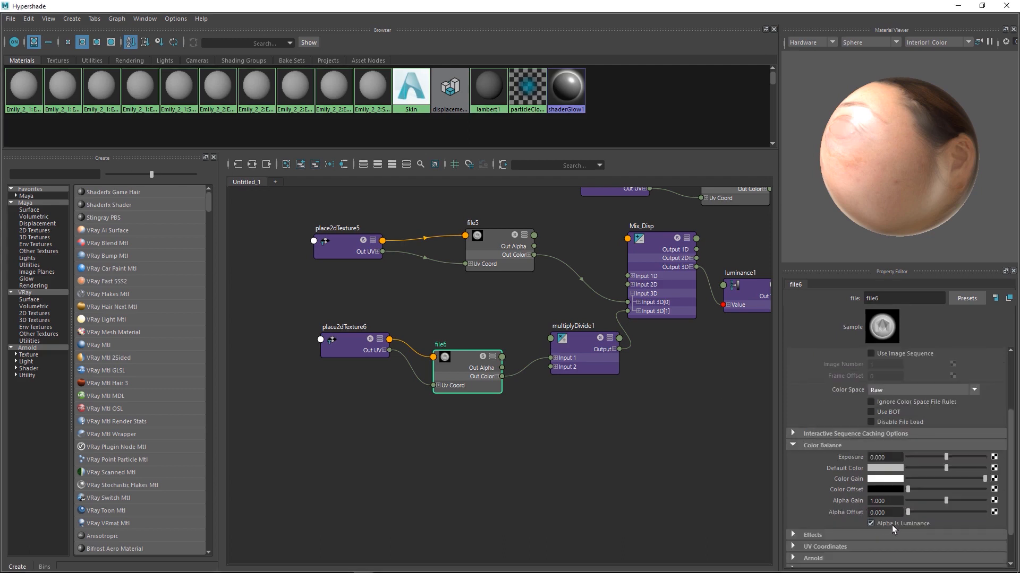
pyautogui.click(493, 257)
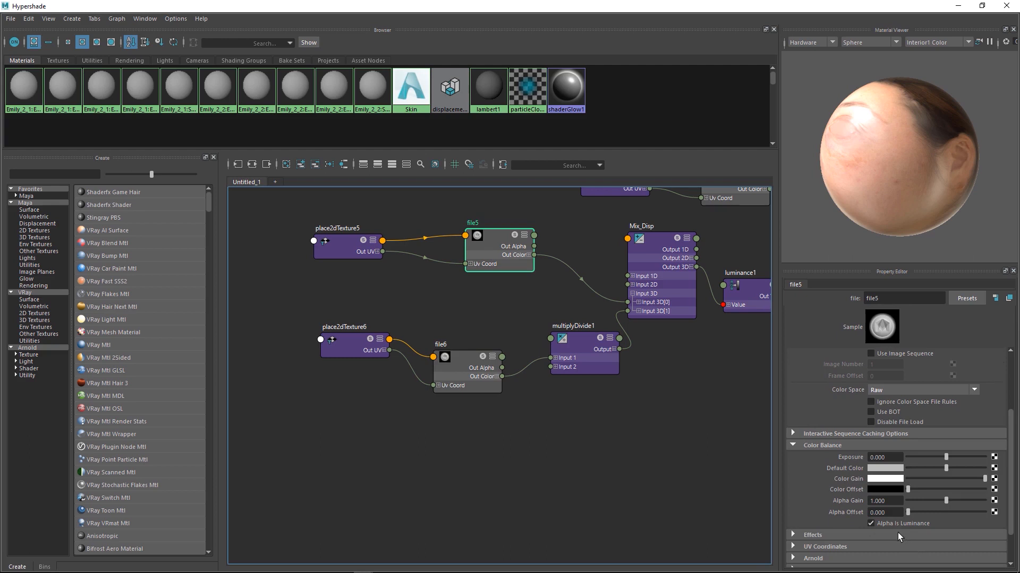
# Reposition place2dTexture6 beneath place2dTexture5 in the displacement part of the node graph.
pyautogui.keyDown('alt'); pyautogui.moveTo(663, 384); pyautogui.dragTo(580, 415, button='middle'); pyautogui.keyUp('alt')
pyautogui.click(489, 390)
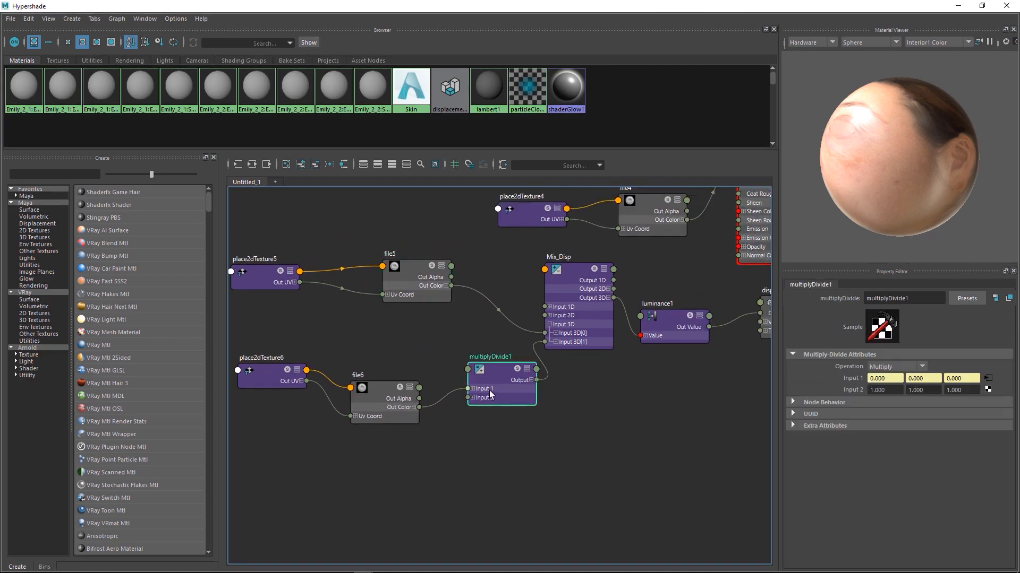
pyautogui.click(382, 405)
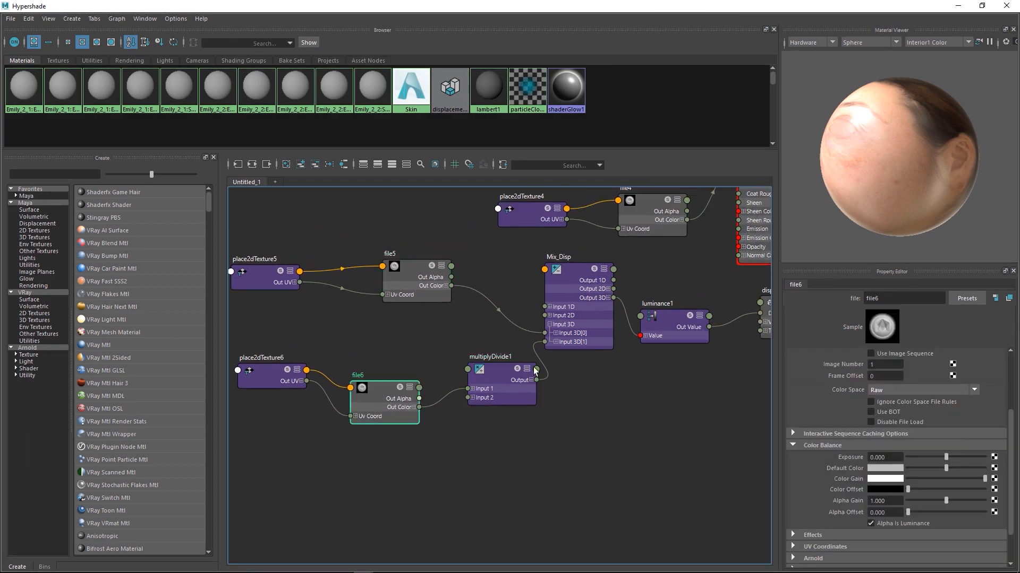
pyautogui.moveTo(290, 378); pyautogui.dragTo(284, 398)
# Set all three Input 2 values of multiplyDivide1 to 0.040.
pyautogui.click(502, 385)
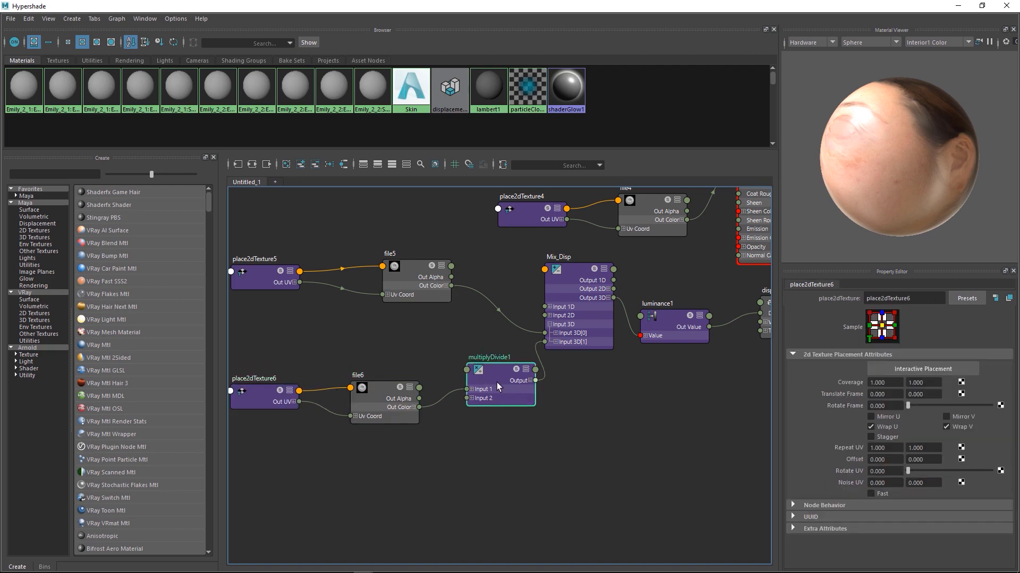
pyautogui.moveTo(901, 389); pyautogui.dragTo(823, 386)
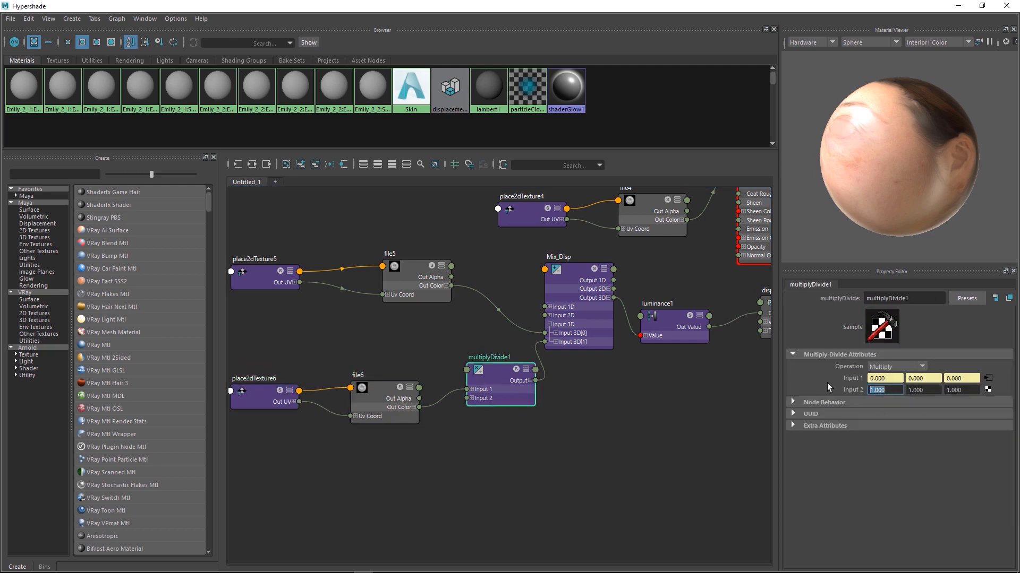
pyautogui.write('0.040')
pyautogui.press('Return')
pyautogui.press('Tab')
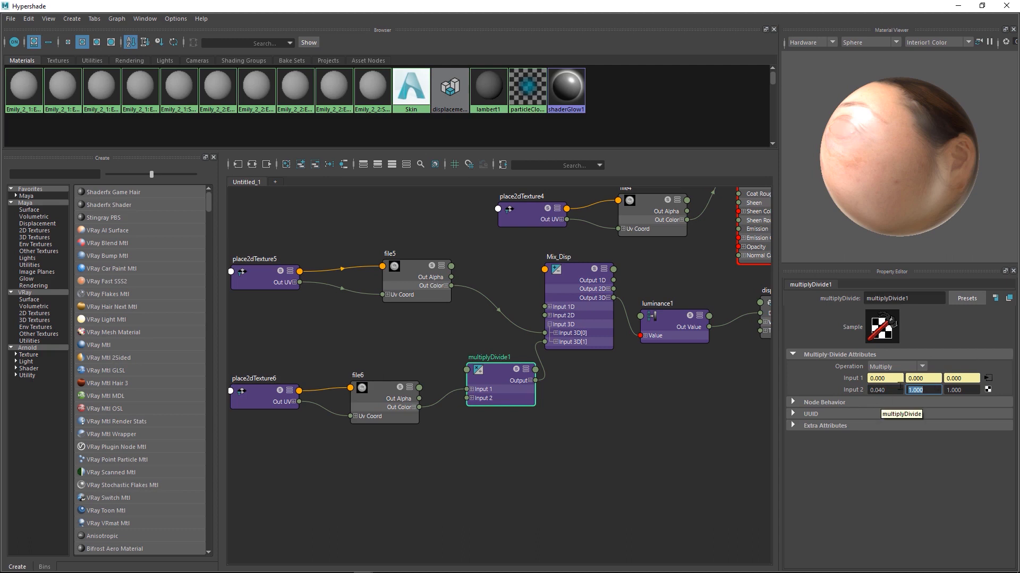
pyautogui.write('0.040')
pyautogui.press('Tab')
pyautogui.write('0.040')
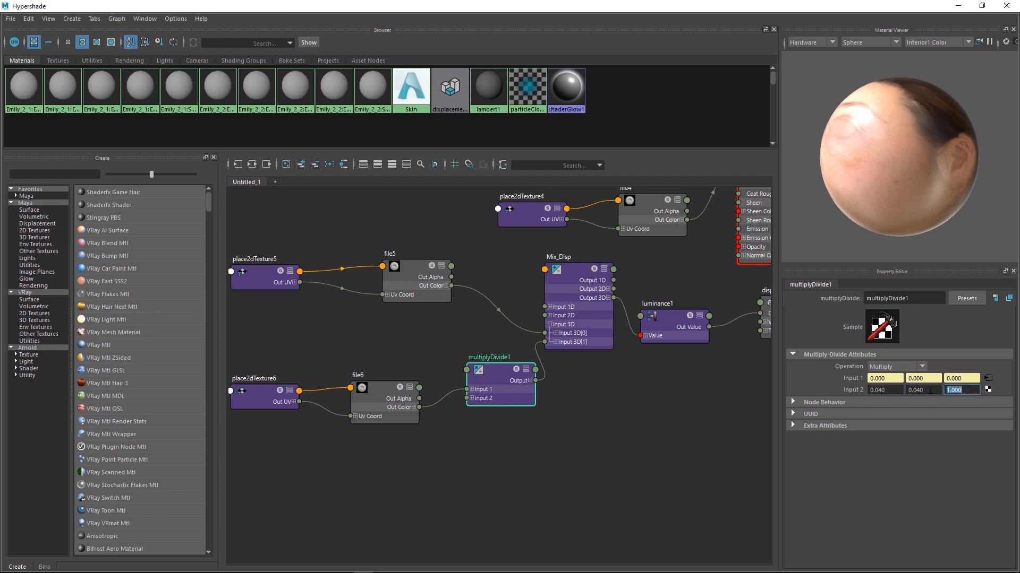
# Review the complete skin shading network and close the Hypershade.
pyautogui.click(693, 425)
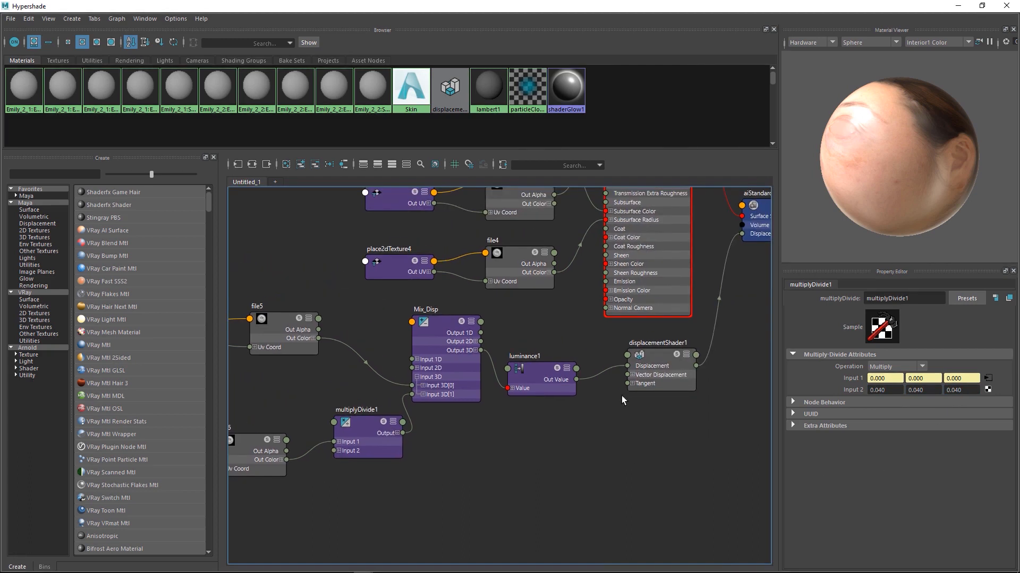
pyautogui.press('a')
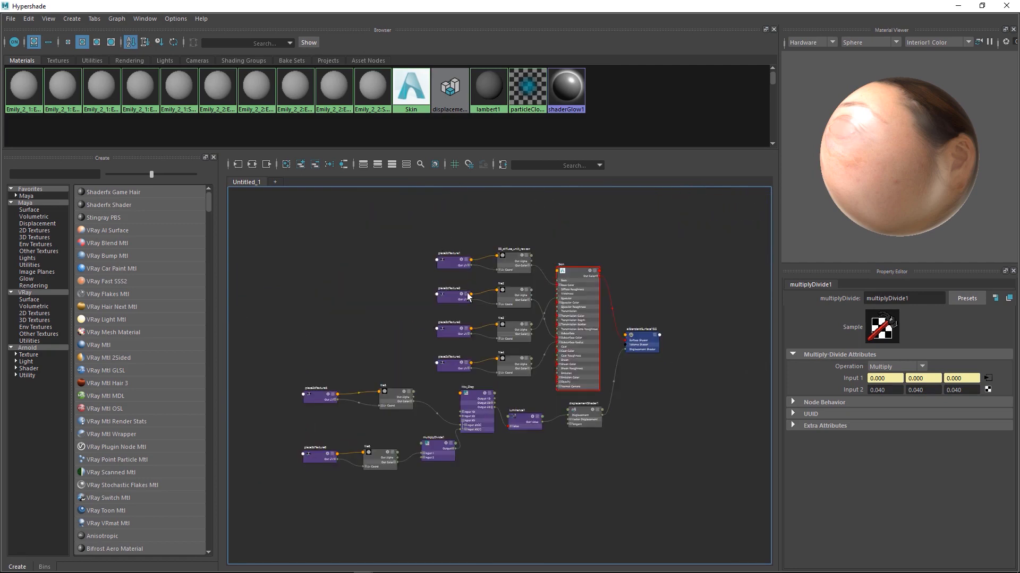
pyautogui.scroll(3, 463, 345)
pyautogui.scroll(-1, 491, 353)
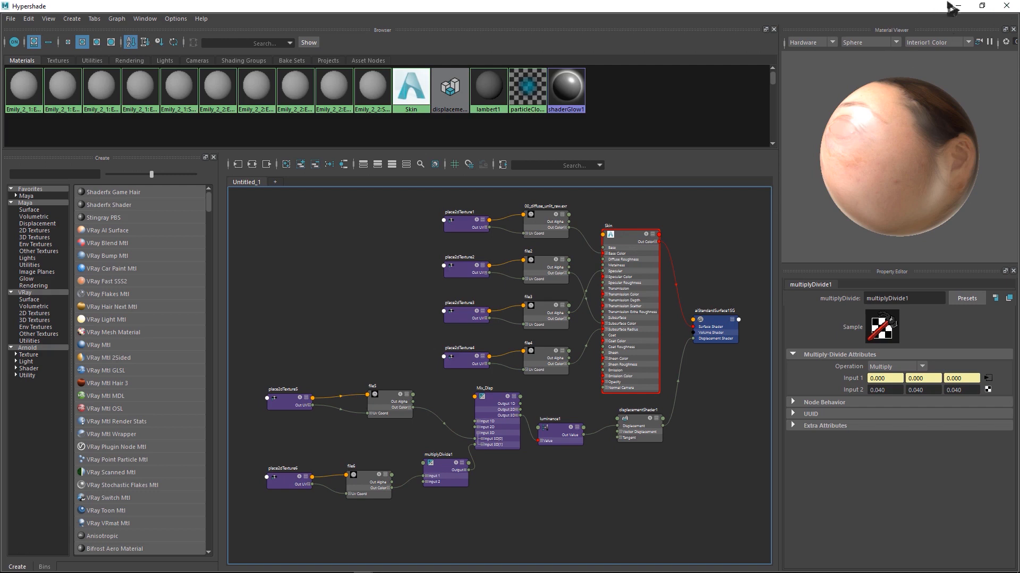
pyautogui.click(1006, 7)
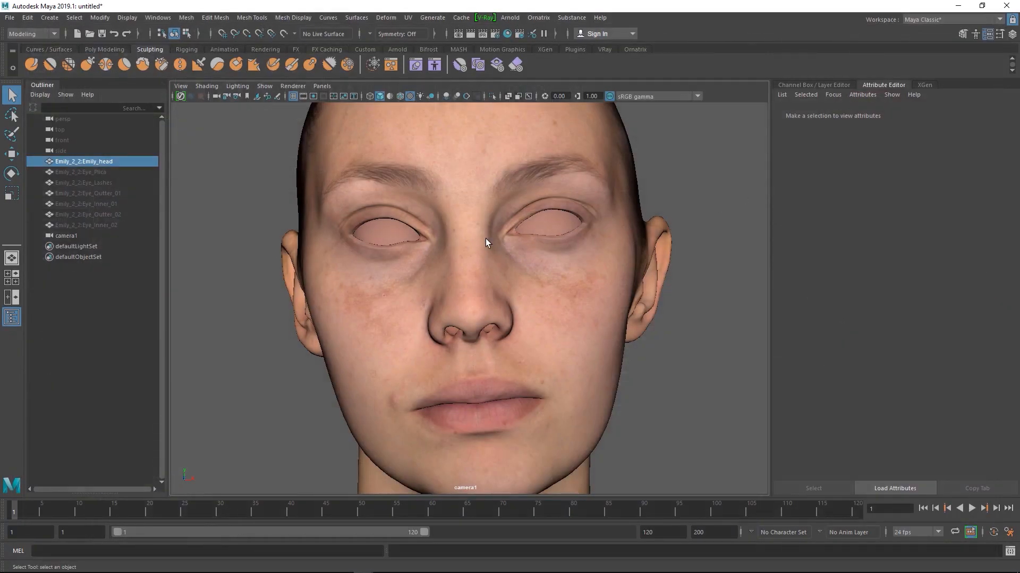
# Select the Emily head and connect a new File texture to the Coat Weight of its Skin material.
pyautogui.click(485, 238)
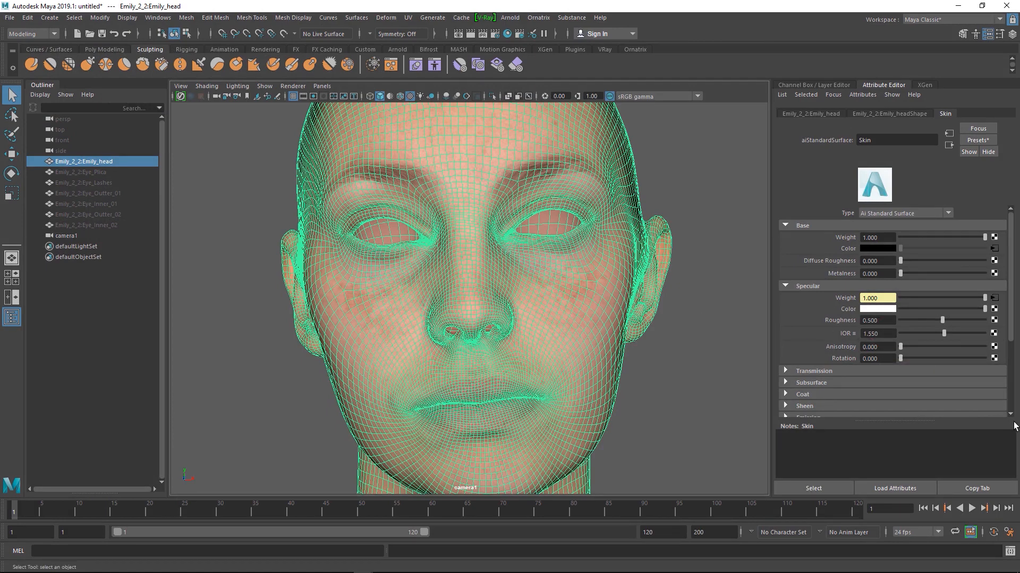
pyautogui.click(805, 384)
pyautogui.scroll(-2, 802, 346)
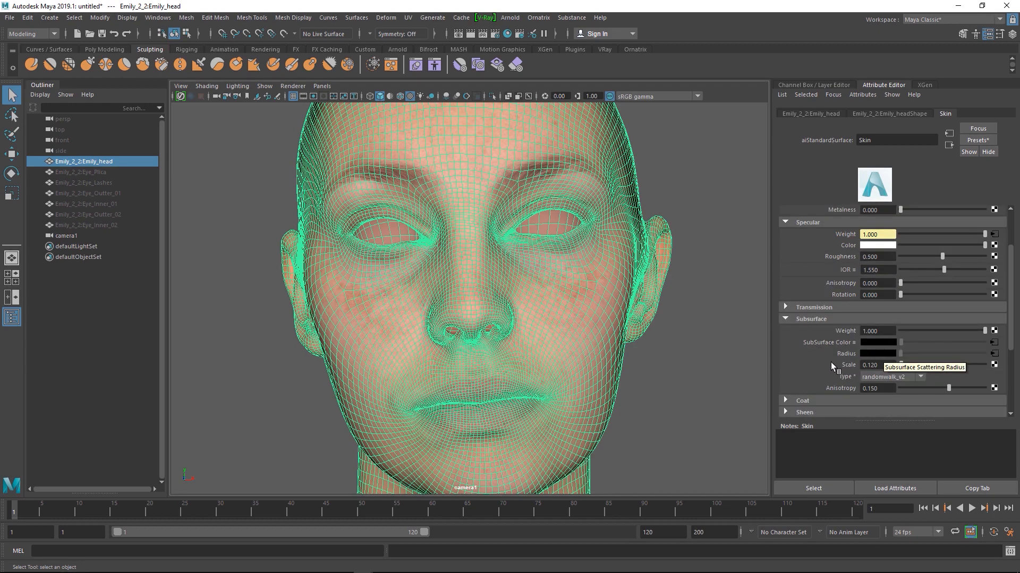
pyautogui.click(812, 400)
pyautogui.scroll(-1, 791, 346)
pyautogui.scroll(-1, 792, 352)
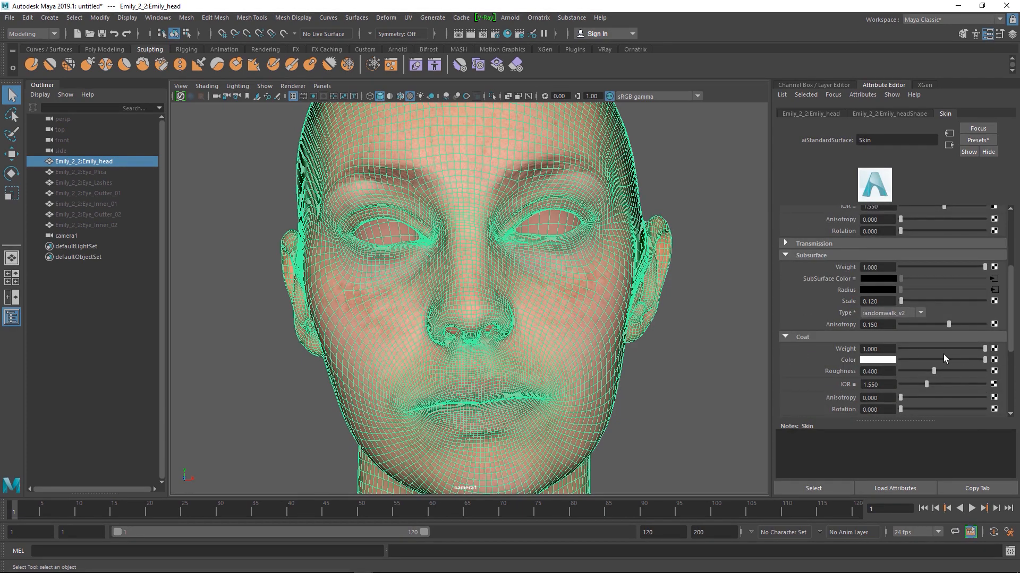
pyautogui.click(994, 349)
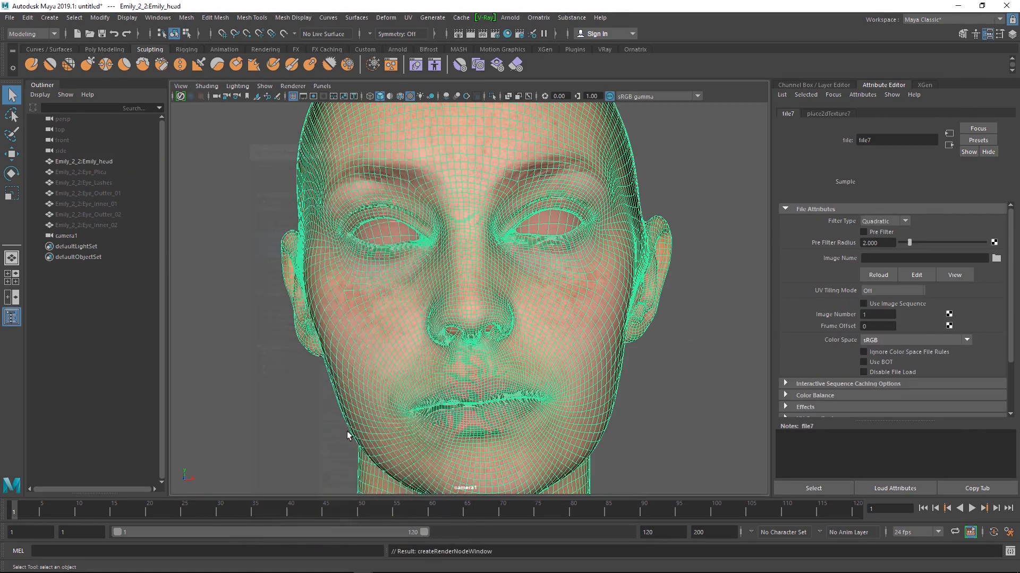
pyautogui.click(337, 435)
# Load 00_specular_unlit_raw.exr from the Color_raw folder into file7 and expand its Color Balance settings.
pyautogui.click(996, 258)
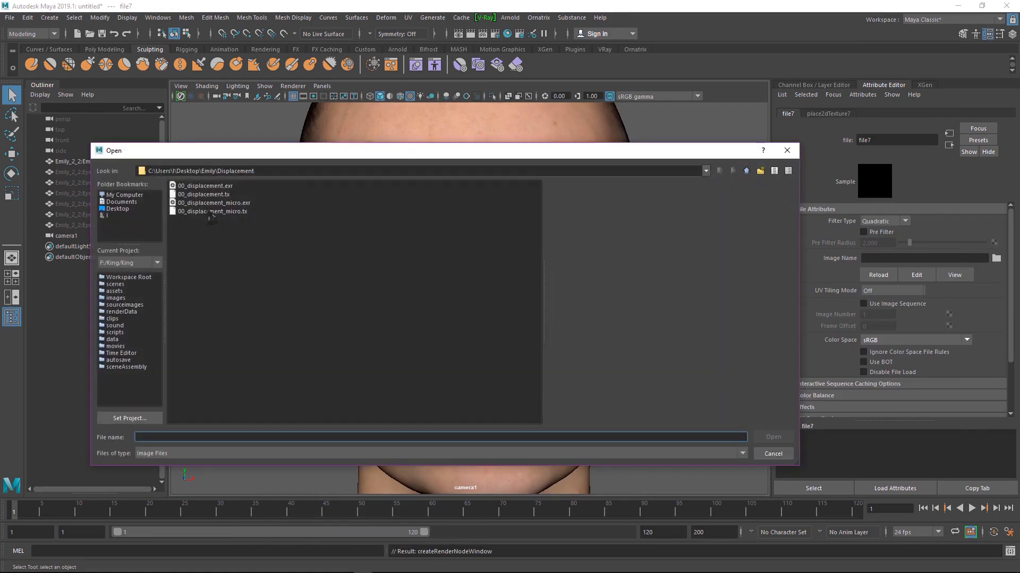
pyautogui.click(746, 171)
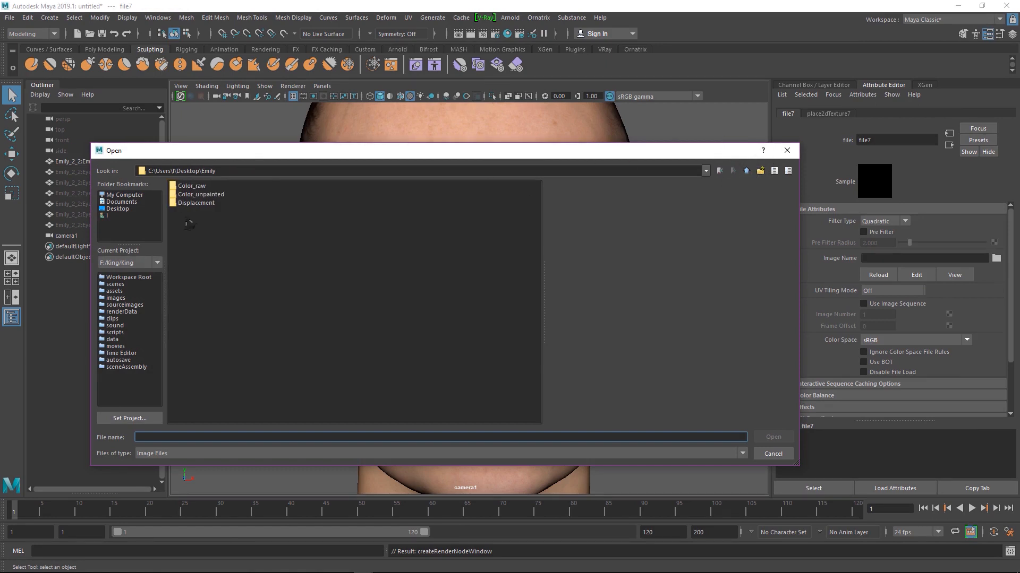
pyautogui.doubleClick(208, 194)
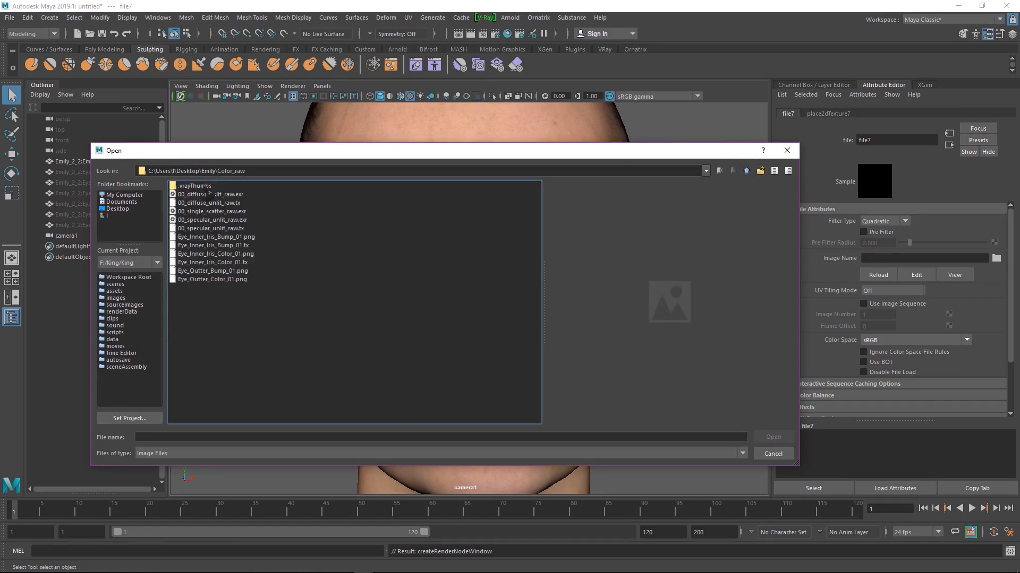
pyautogui.click(207, 220)
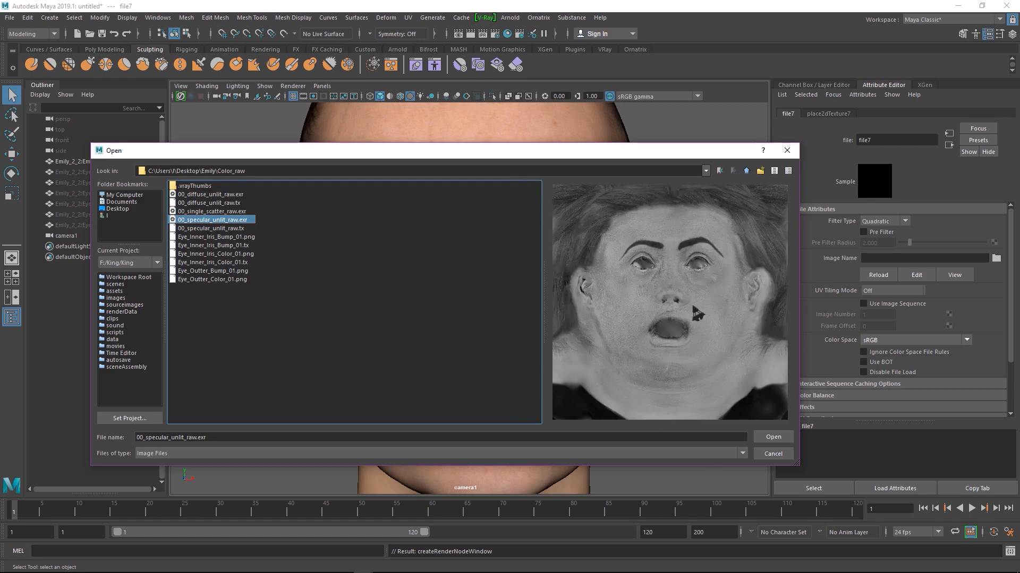
pyautogui.click(773, 438)
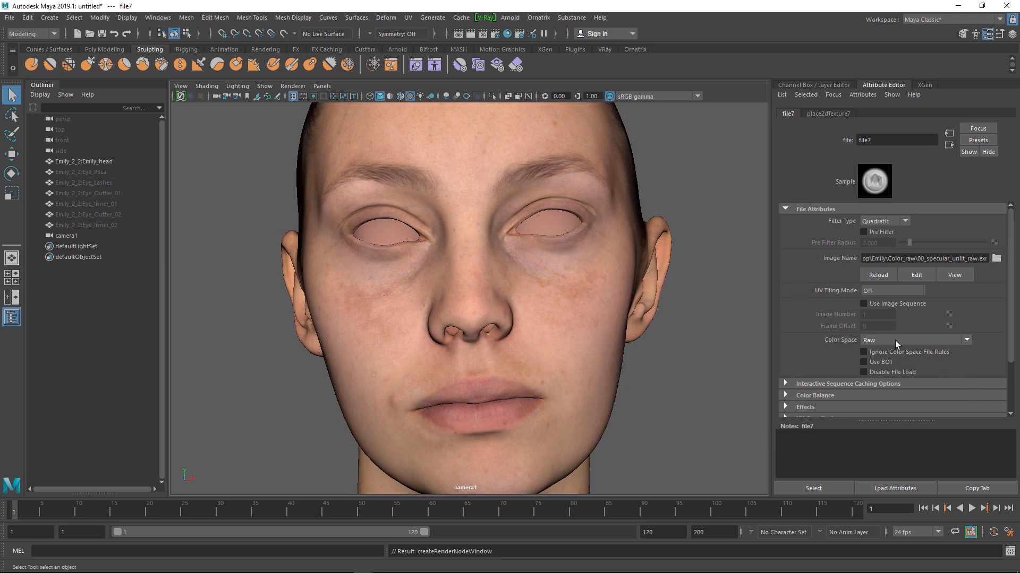
pyautogui.click(807, 396)
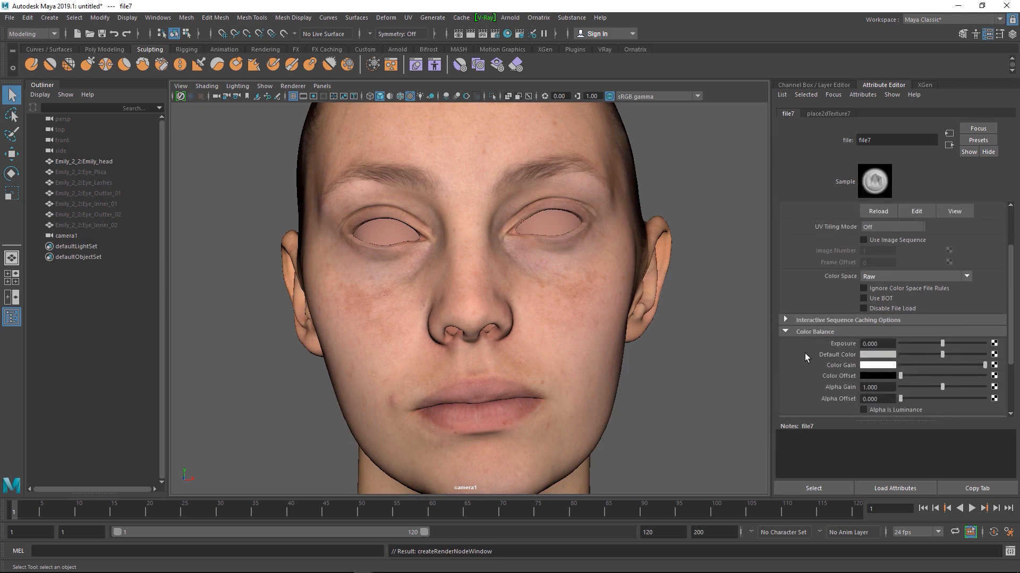
pyautogui.scroll(-2, 840, 367)
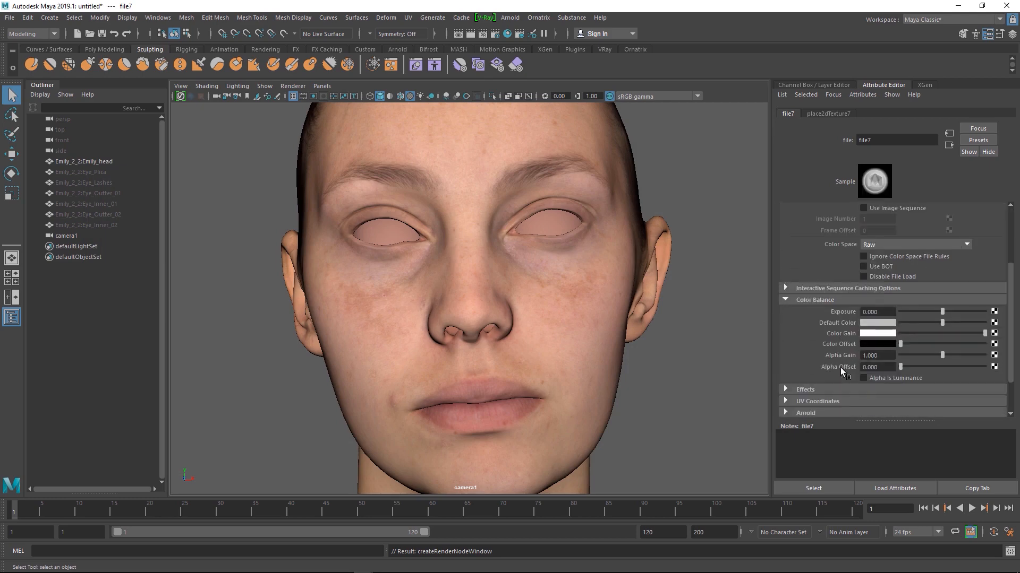
# In the Render Settings, choose camera1 as the renderable camera and 1k_Square as the image size preset.
pyautogui.click(693, 358)
pyautogui.moveTo(564, 323)
pyautogui.keyDown('alt'); pyautogui.mouseDown()
pyautogui.moveTo(546, 329)
pyautogui.moveTo(537, 296)
pyautogui.mouseUp(); pyautogui.keyUp('alt')
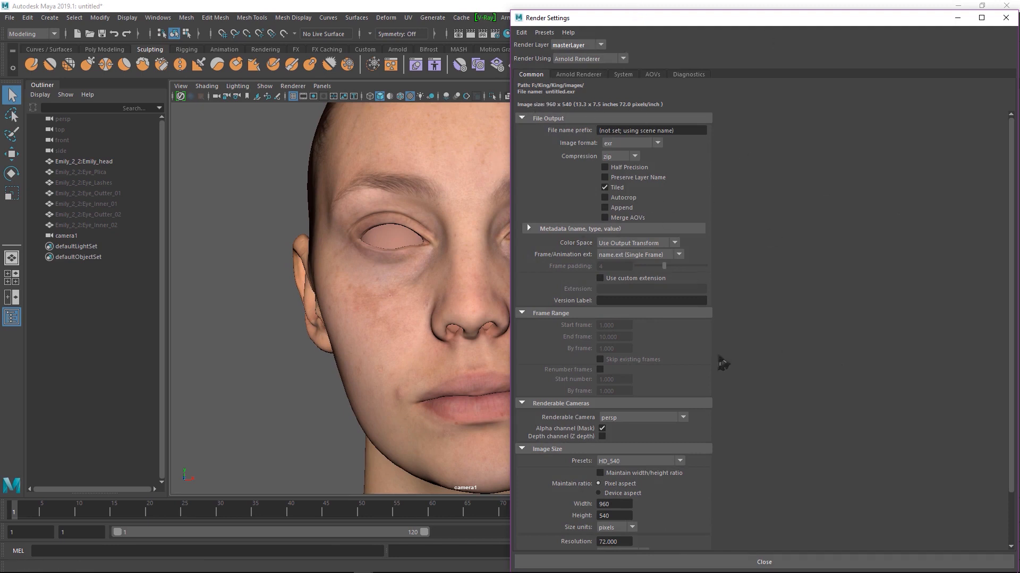
pyautogui.click(621, 418)
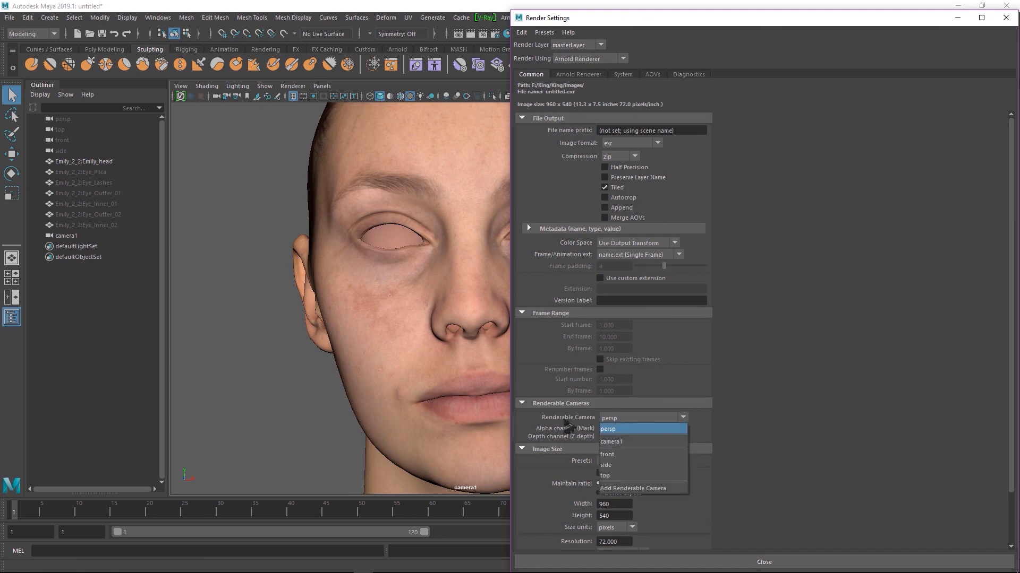
pyautogui.click(611, 443)
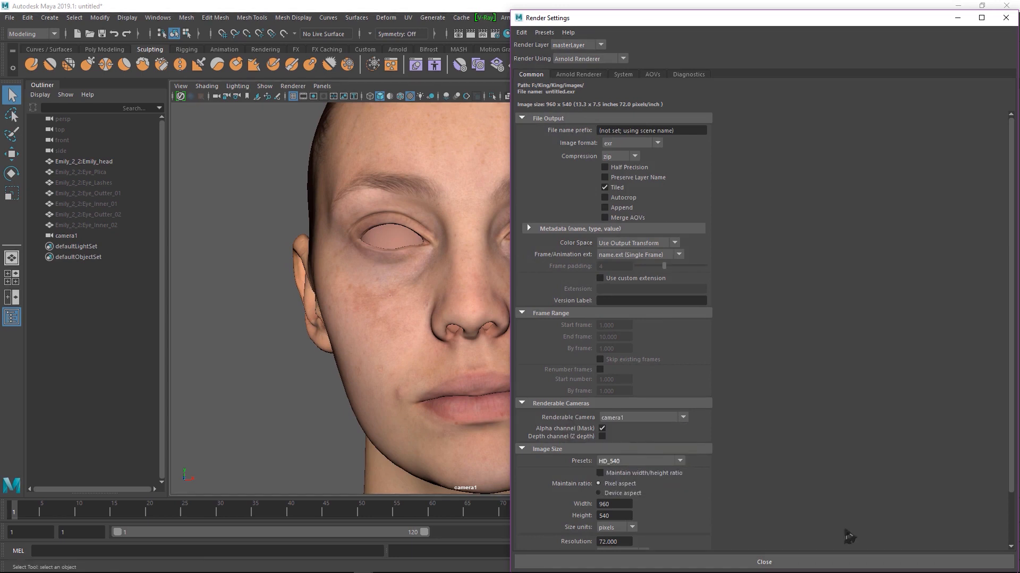
pyautogui.click(609, 462)
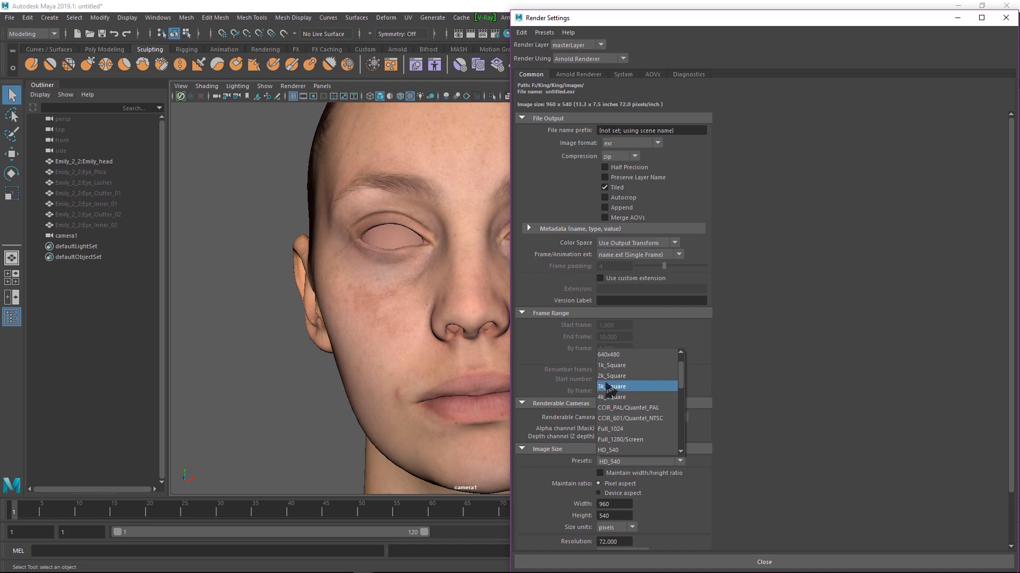
pyautogui.click(610, 367)
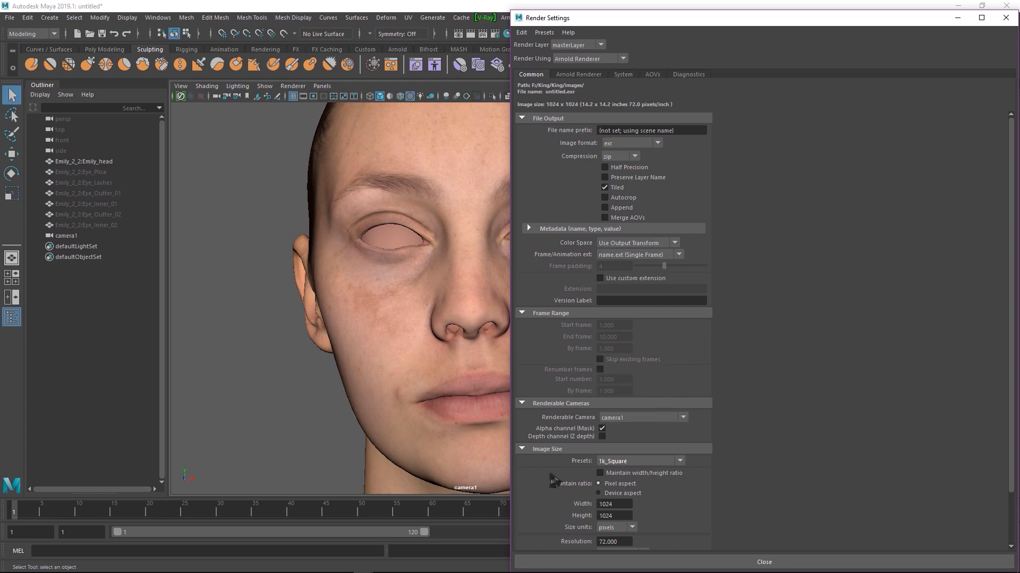
pyautogui.scroll(-3, 655, 470)
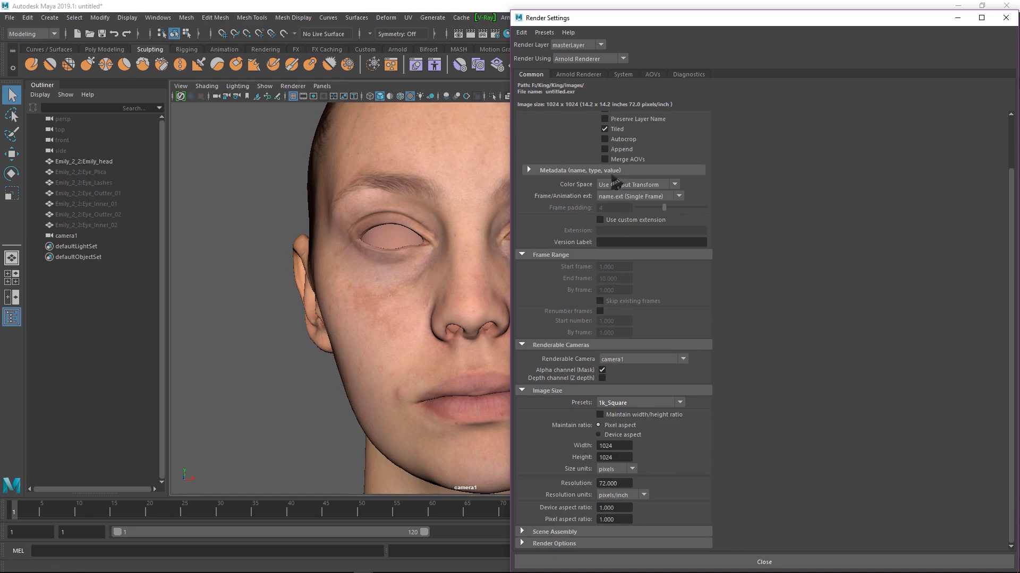
pyautogui.scroll(3, 610, 179)
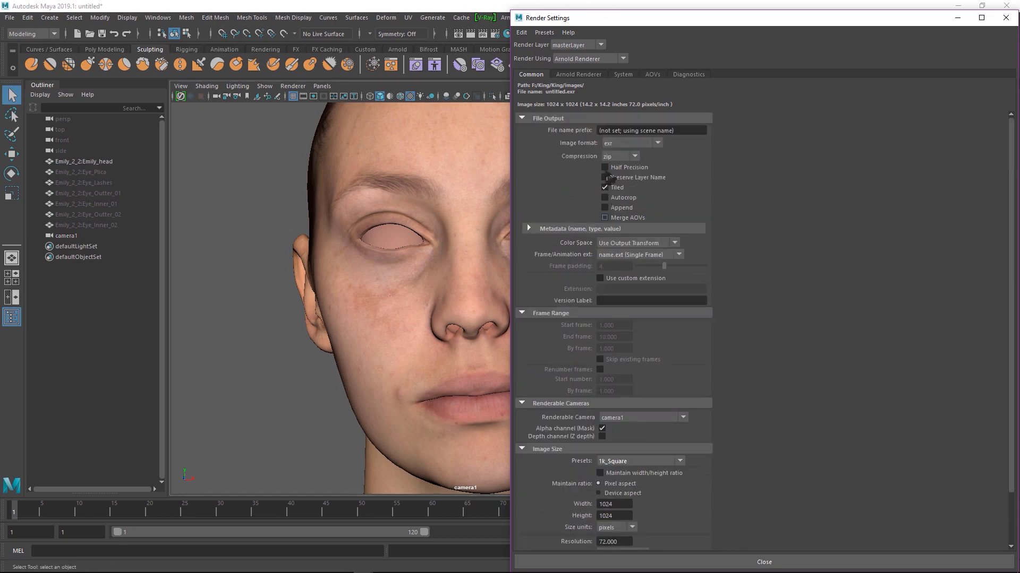
# Set the Arnold sampling to Camera (AA) 4 and Diffuse, Specular, Transmission, SSS and Volume Indirect 3.
pyautogui.click(578, 75)
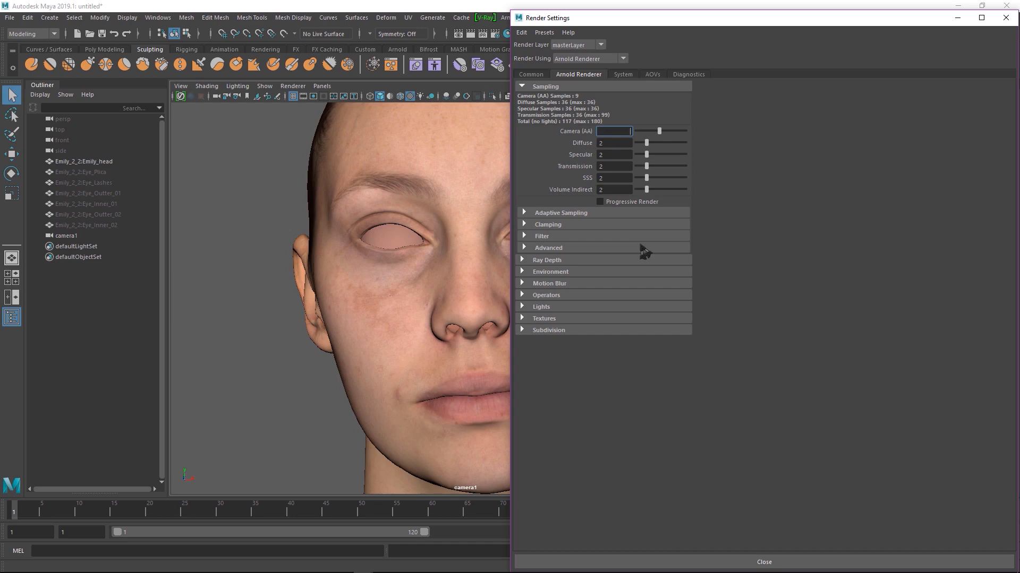
pyautogui.write('4')
pyautogui.press('Return')
pyautogui.press('Tab')
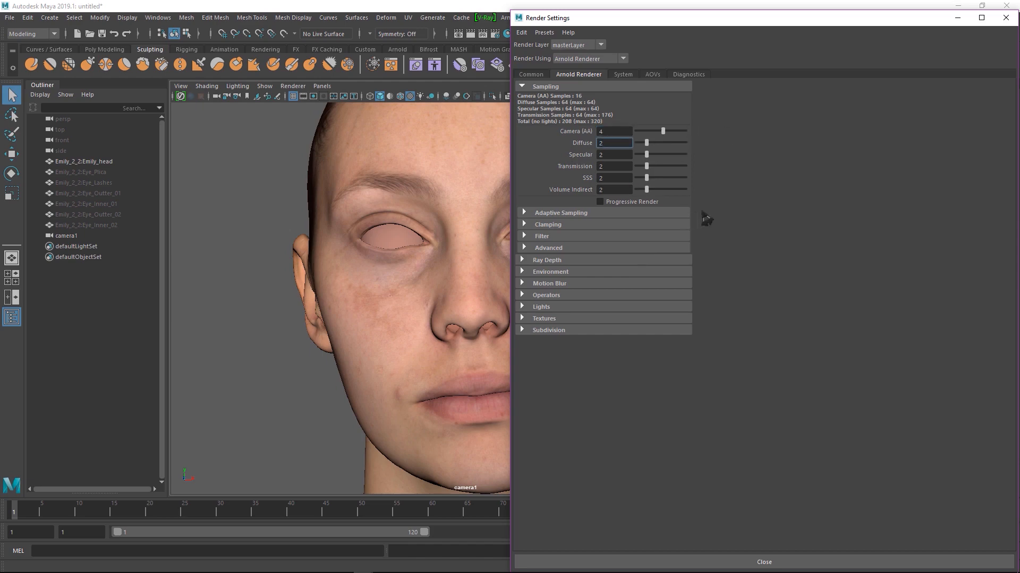
pyautogui.press('Tab')
pyautogui.write('3')
pyautogui.press('Tab')
pyautogui.press('Tab')
pyautogui.write('3')
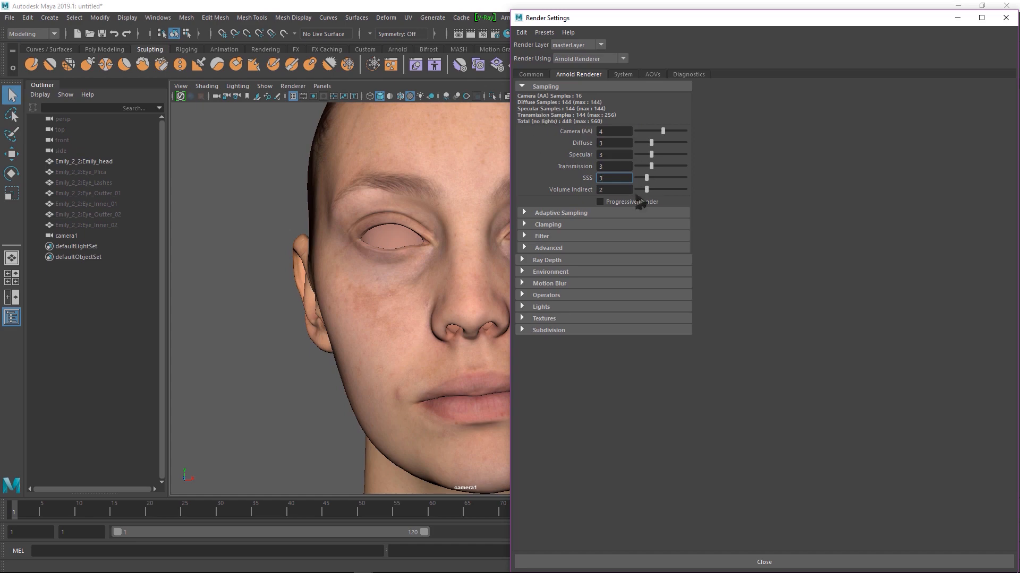
pyautogui.click(609, 190)
pyautogui.write('3')
# Set the gaussian filter's width to 1.5 in the Arnold sampling settings and expand the Advanced options.
pyautogui.click(559, 214)
pyautogui.click(559, 214)
pyautogui.click(551, 224)
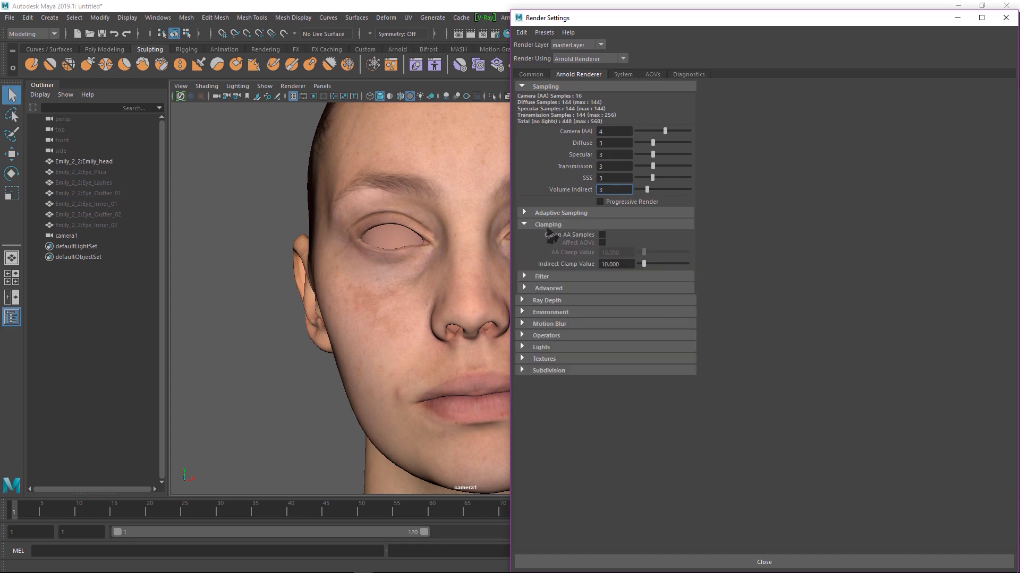
pyautogui.click(535, 277)
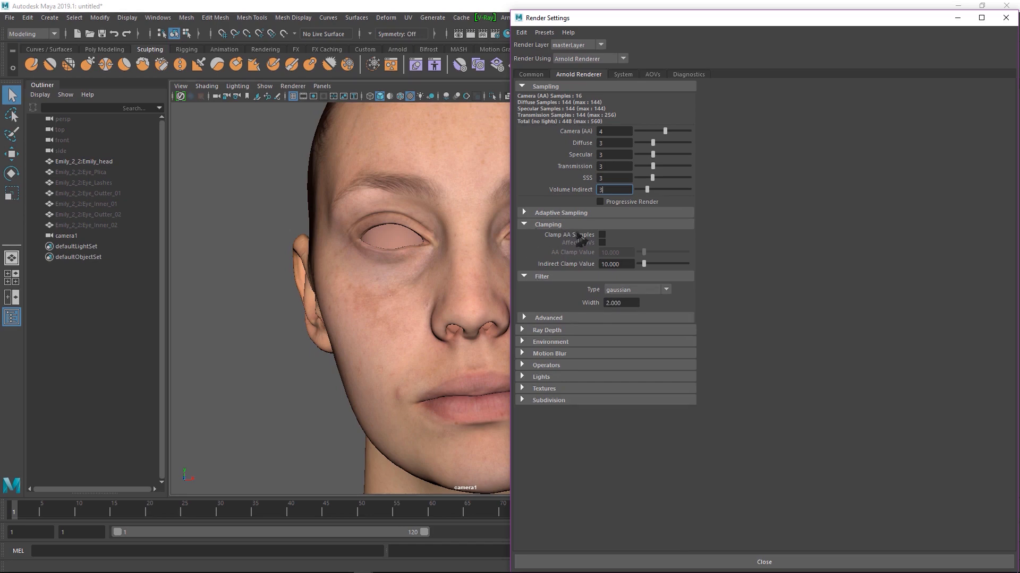
pyautogui.click(560, 225)
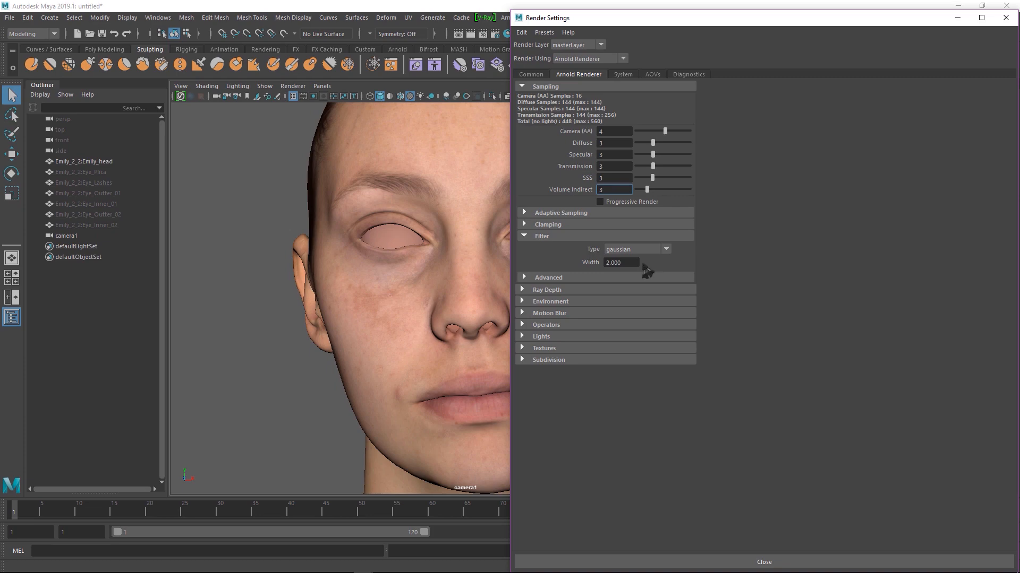
pyautogui.moveTo(623, 266); pyautogui.dragTo(586, 264)
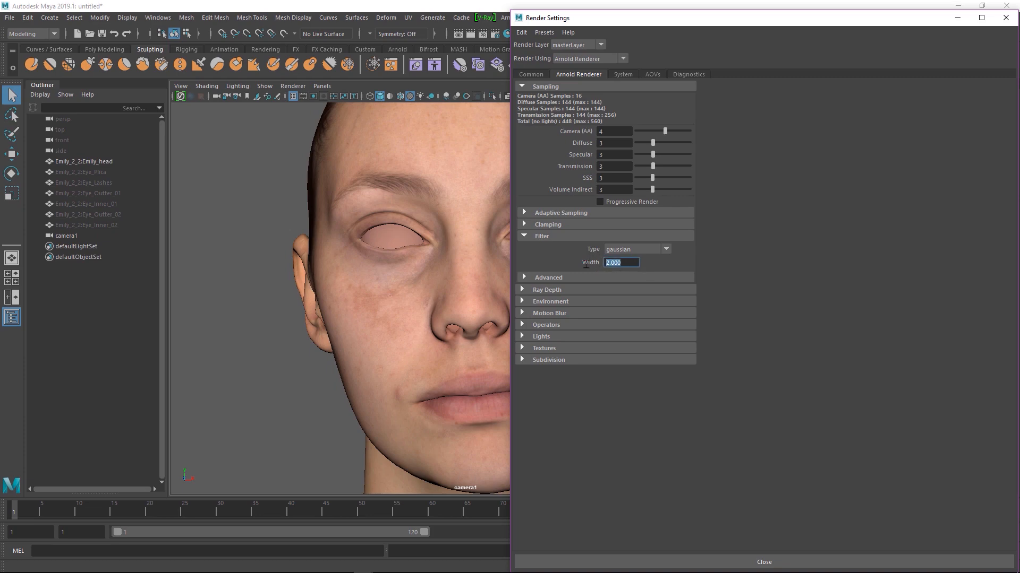
pyautogui.write('1.5')
pyautogui.press('Return')
pyautogui.click(552, 280)
pyautogui.click(624, 250)
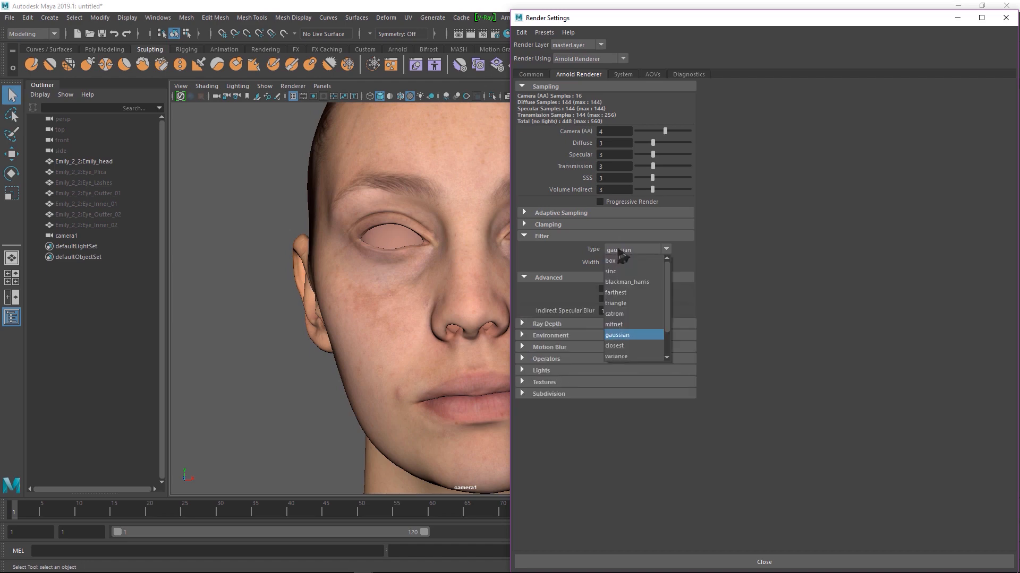
pyautogui.click(740, 296)
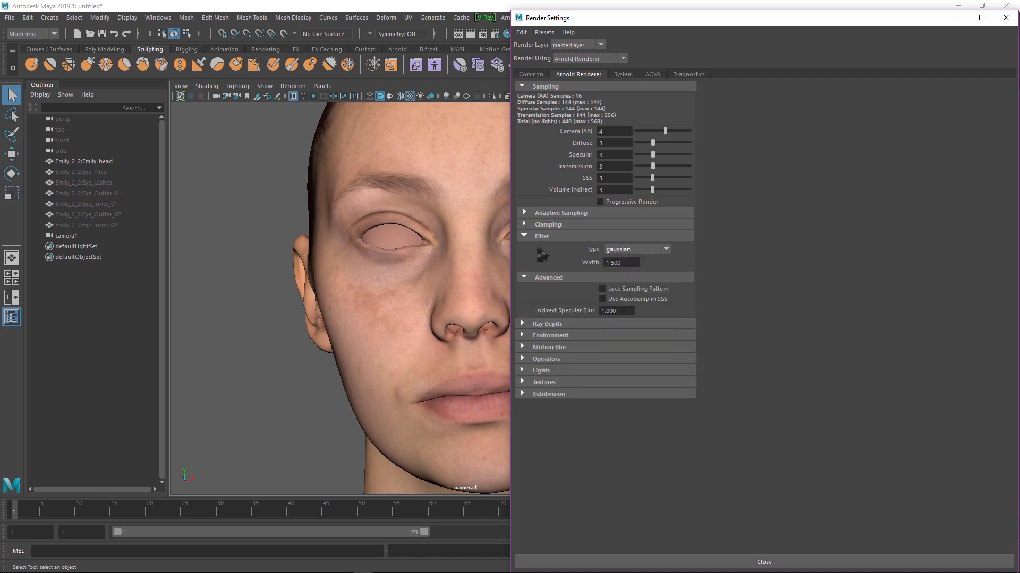
# Enable Use Autobump in SSS in the advanced sampling options.
pyautogui.click(532, 278)
pyautogui.click(532, 278)
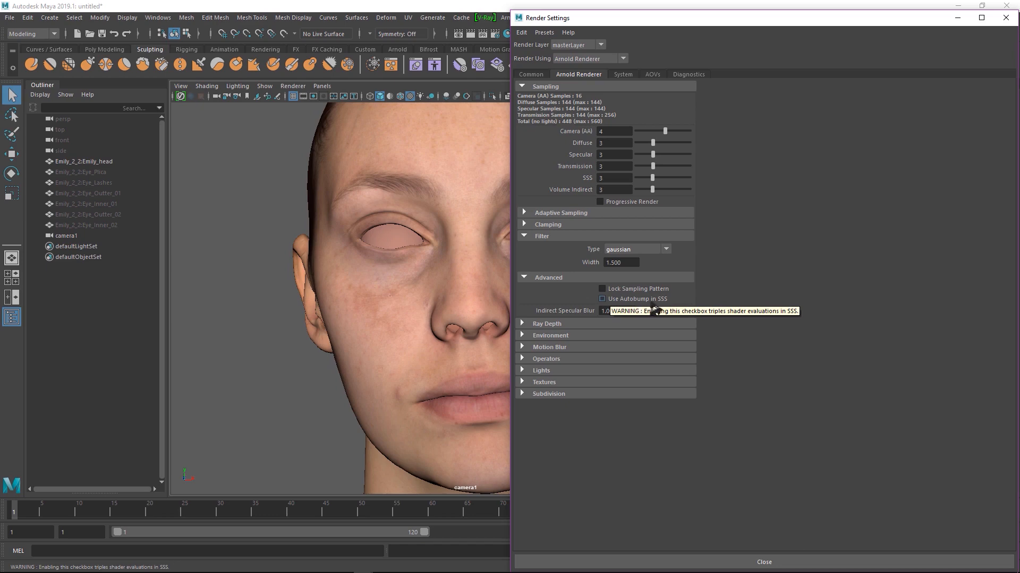
pyautogui.click(638, 300)
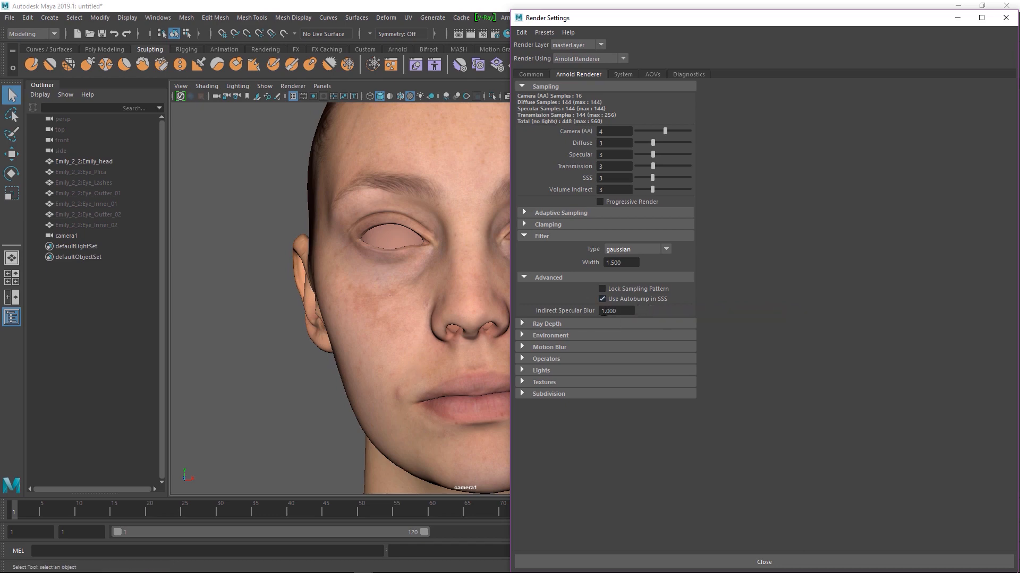
# Set the Ray Depth for Diffuse and Specular to 5 and expand the Environment and Motion Blur settings.
pyautogui.click(567, 324)
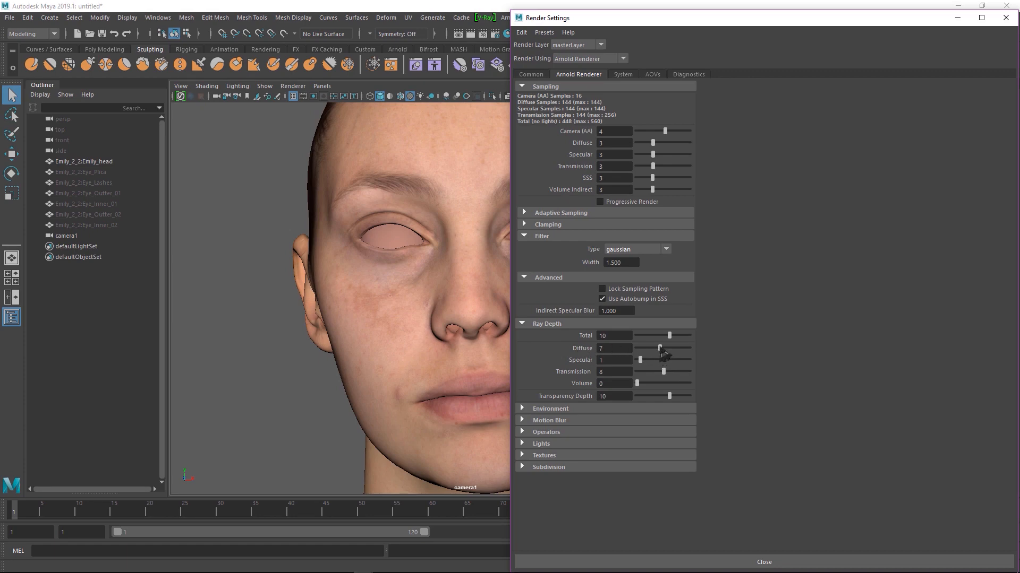
pyautogui.moveTo(661, 350); pyautogui.dragTo(672, 352)
pyautogui.moveTo(671, 353); pyautogui.dragTo(660, 355)
pyautogui.click(548, 409)
pyautogui.click(550, 452)
pyautogui.scroll(-3, 552, 467)
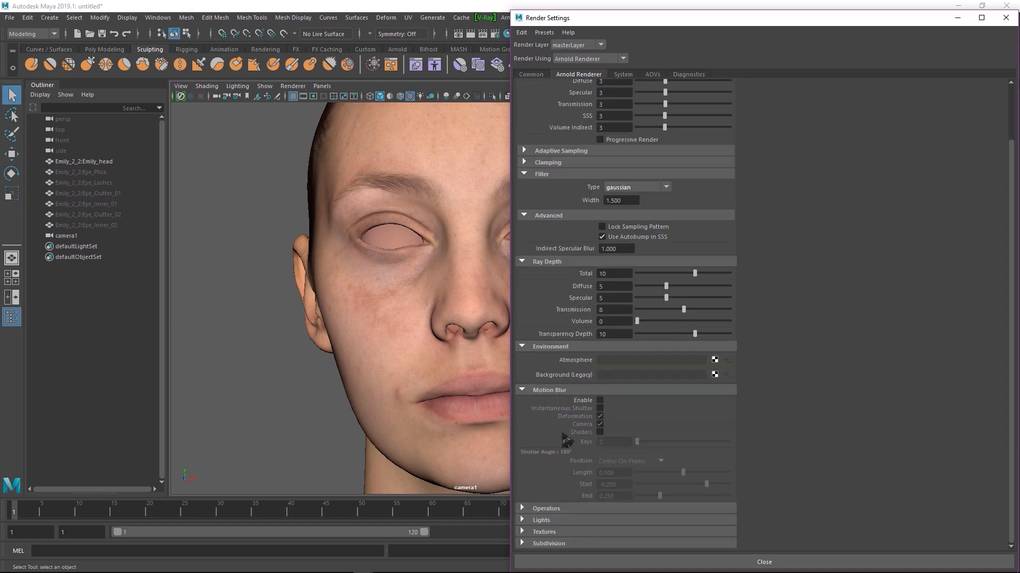
# Set the Bucket Size to 16 in the Arnold system render settings.
pyautogui.click(623, 74)
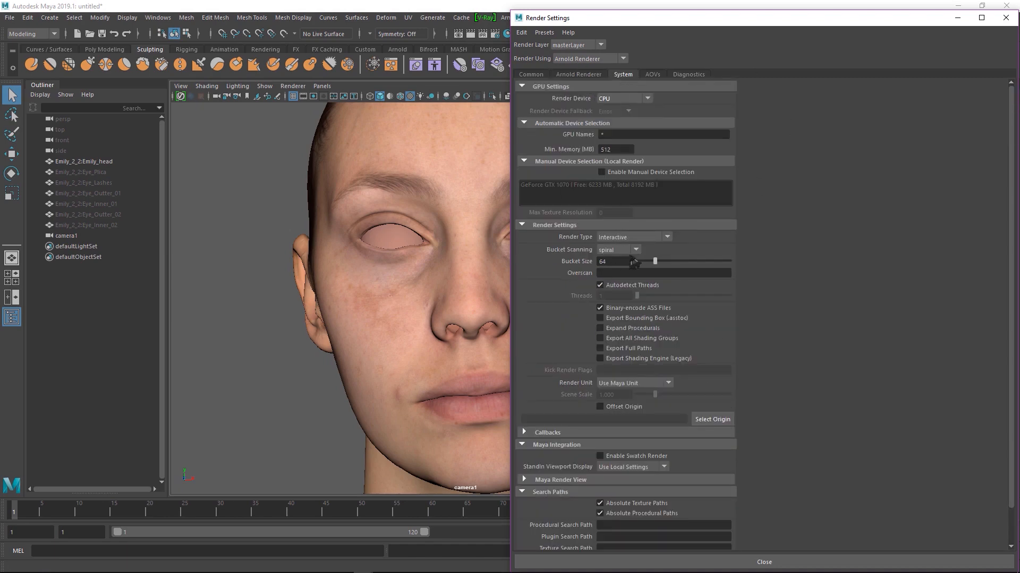
pyautogui.moveTo(652, 271); pyautogui.dragTo(626, 270)
pyautogui.scroll(-1, 658, 427)
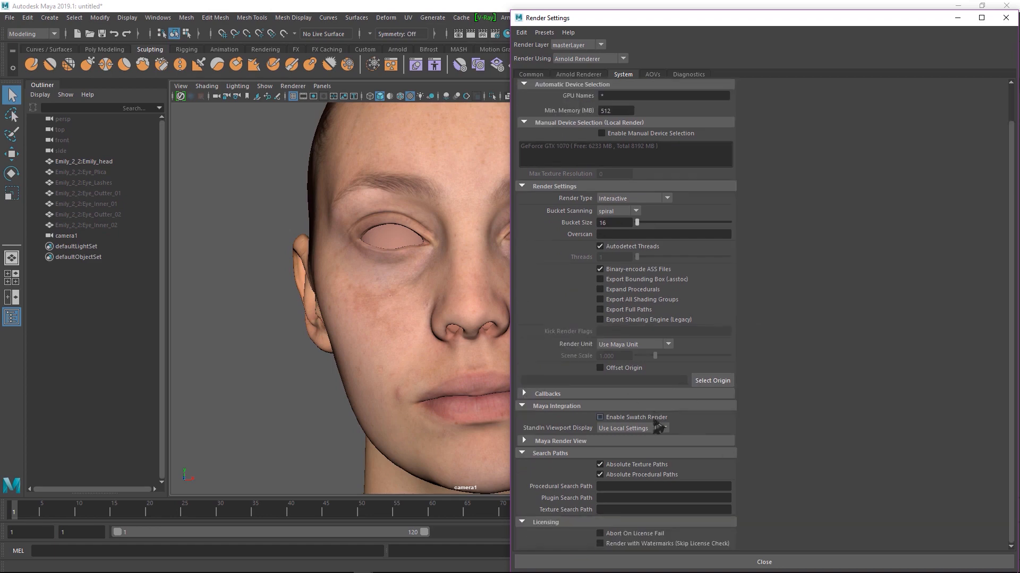
pyautogui.scroll(1, 658, 428)
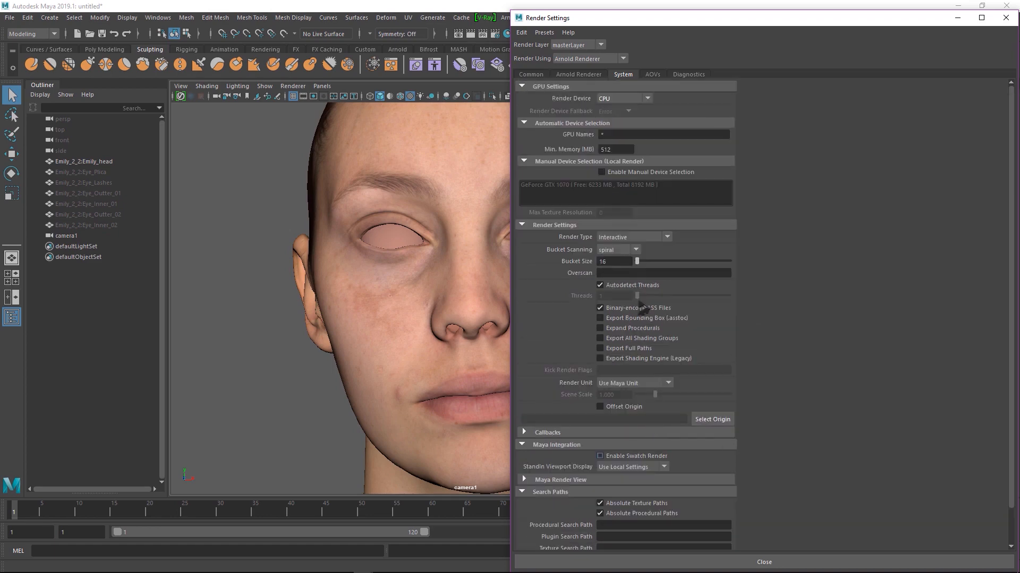
pyautogui.click(653, 75)
pyautogui.click(635, 74)
# Switch Autodetect Threads off and re-enable it in the system render settings.
pyautogui.click(601, 285)
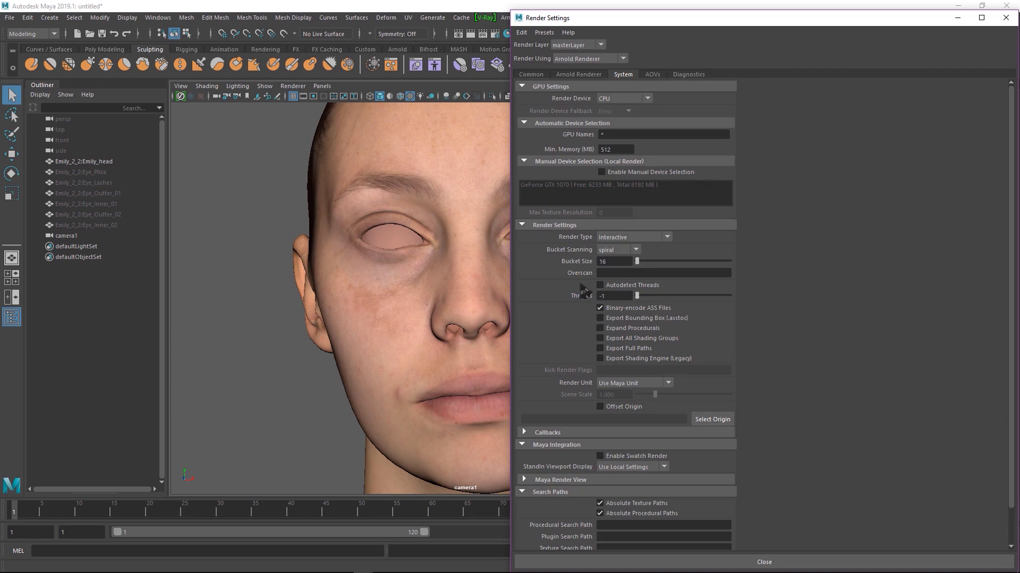
pyautogui.scroll(-1, 590, 410)
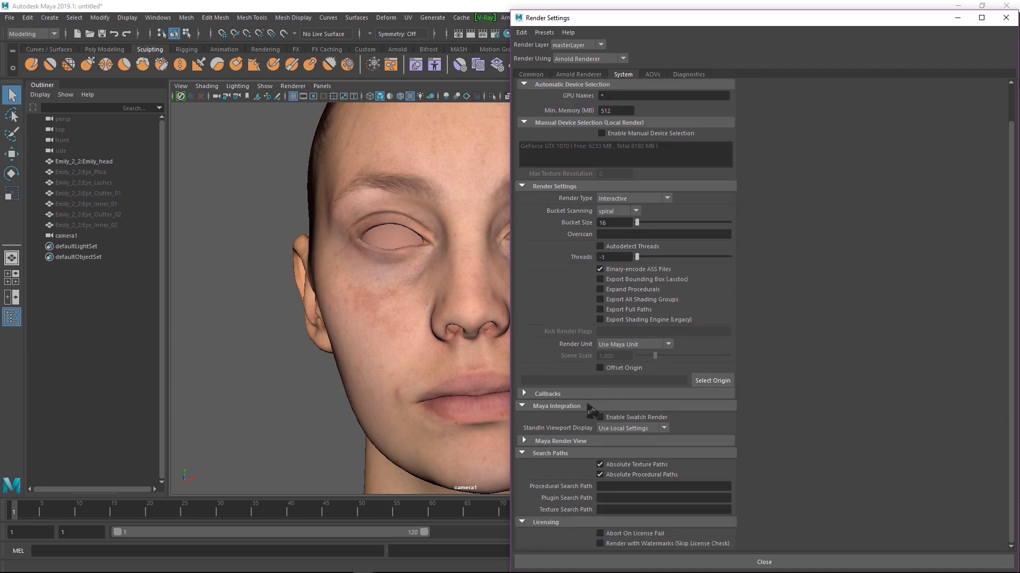
pyautogui.scroll(1, 590, 410)
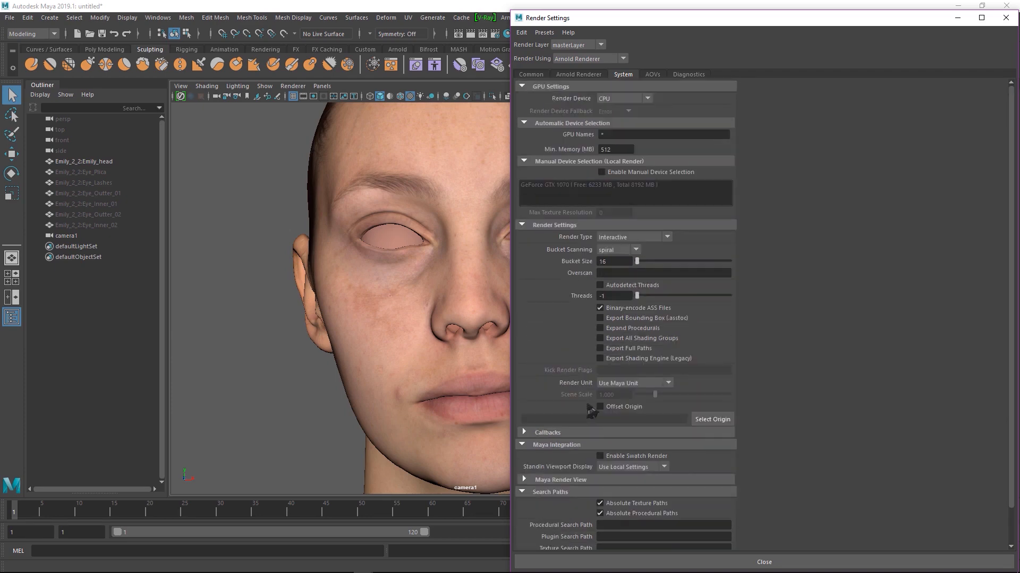
pyautogui.click(599, 308)
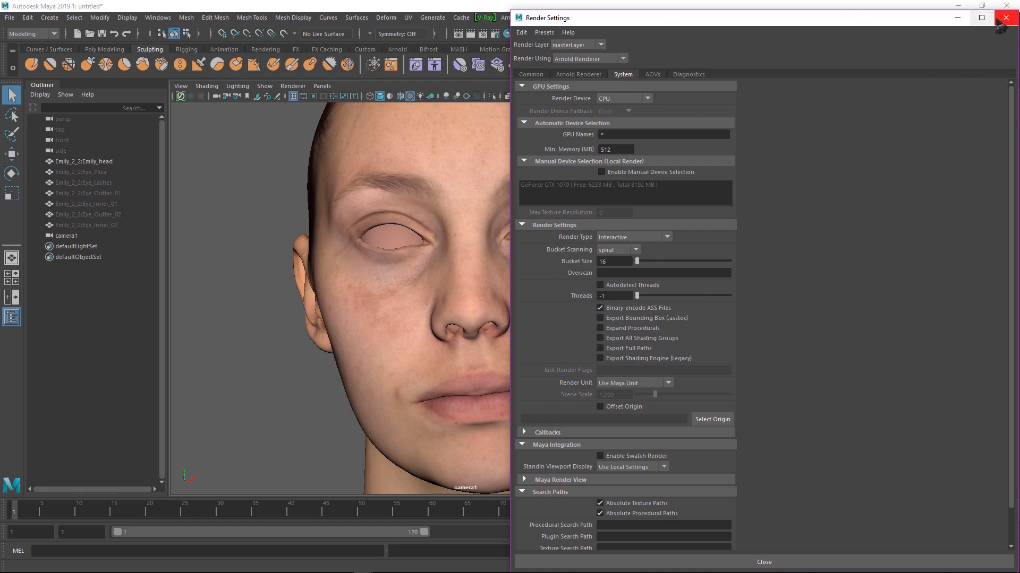
pyautogui.click(601, 285)
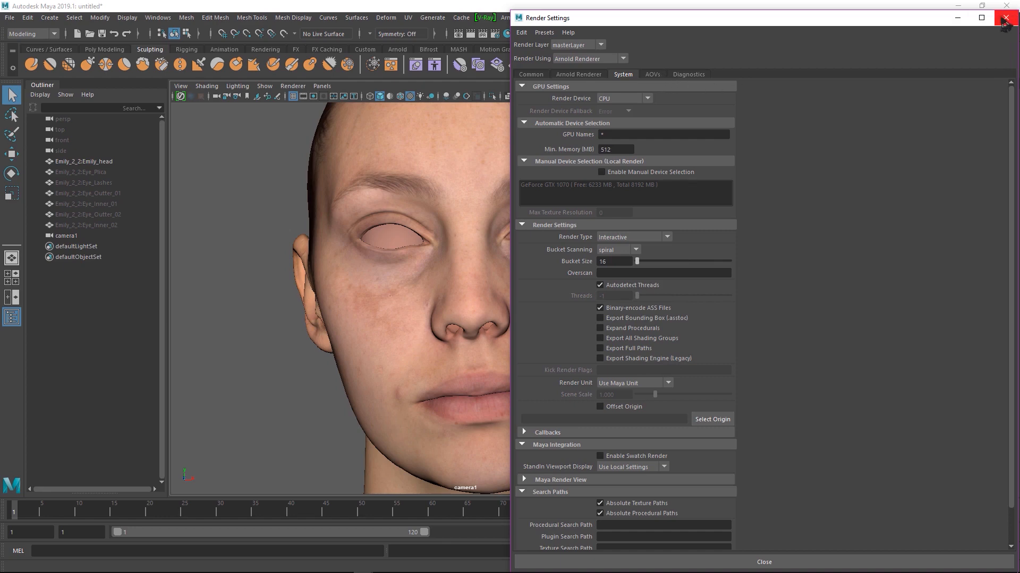
# Return to the Arnold Renderer settings, look them over and close the Render Settings window.
pyautogui.scroll(-2, 789, 289)
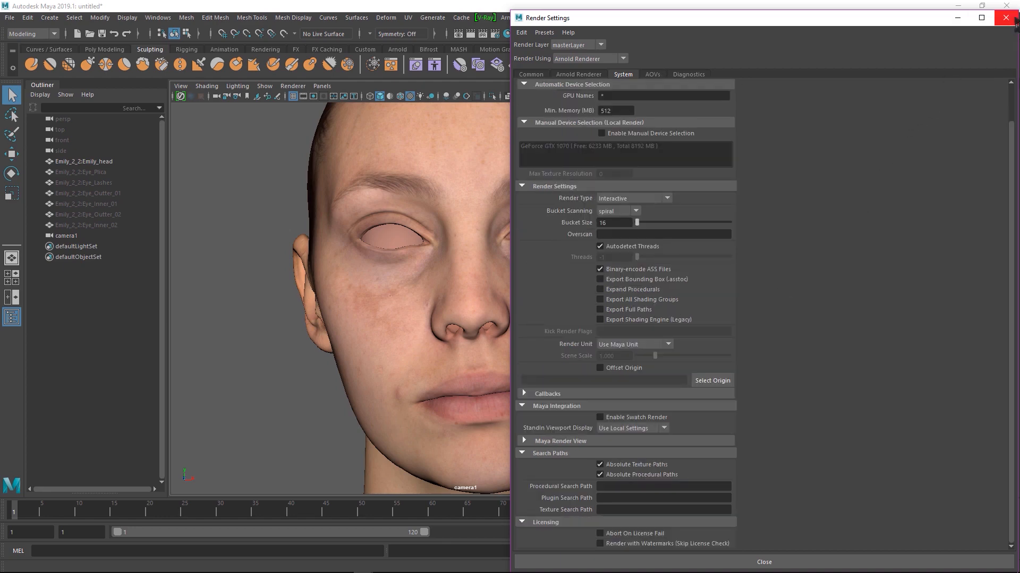
pyautogui.click(594, 74)
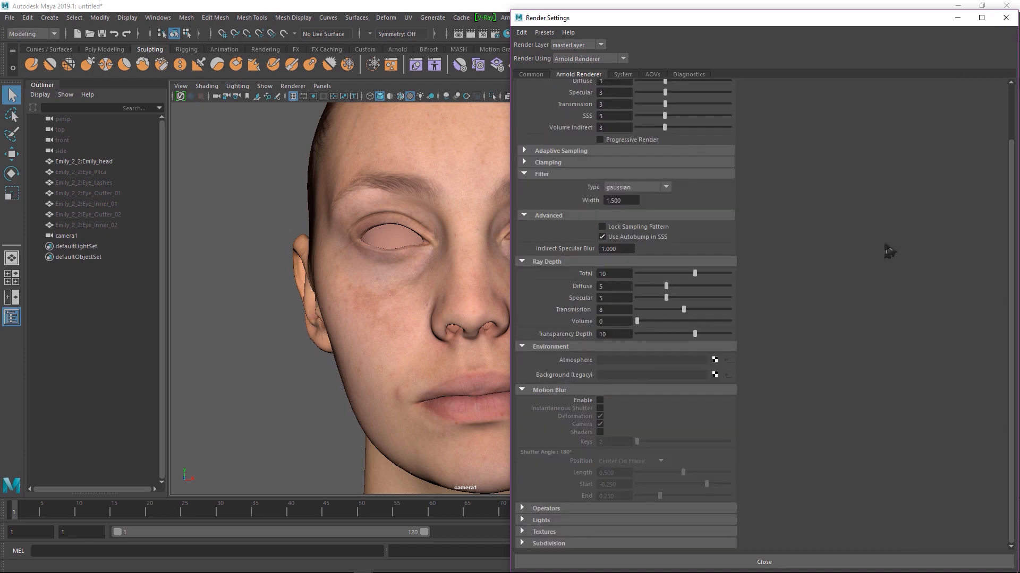
pyautogui.scroll(3, 709, 229)
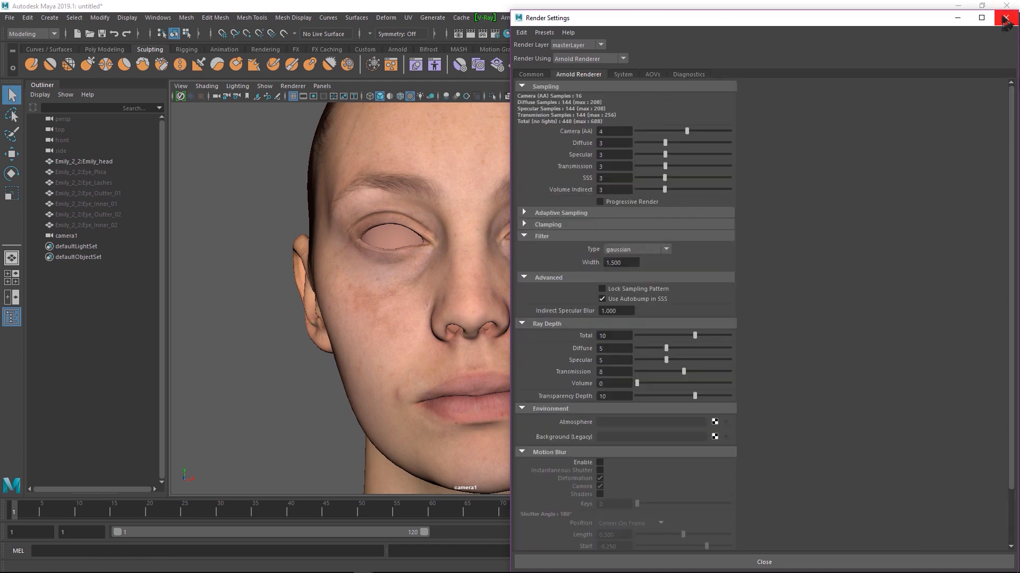
pyautogui.click(1003, 20)
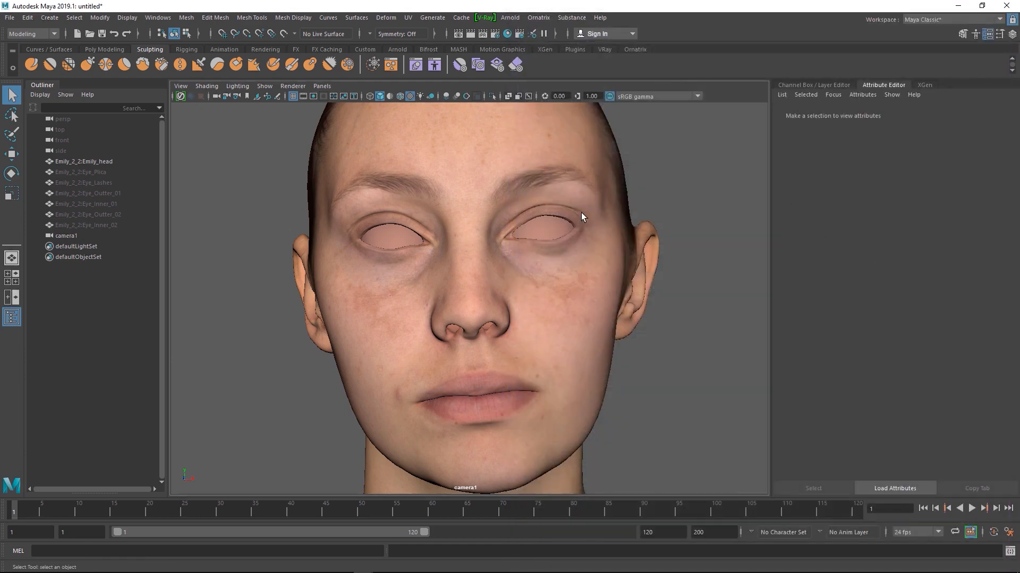
# Create an Arnold area light in the scene with the Emily head.
pyautogui.scroll(-3, 581, 213)
pyautogui.scroll(5, 581, 227)
pyautogui.scroll(-2, 580, 227)
pyautogui.keyDown('alt'); pyautogui.moveTo(521, 239); pyautogui.dragTo(516, 207, button='middle'); pyautogui.keyUp('alt')
pyautogui.scroll(2, 526, 219)
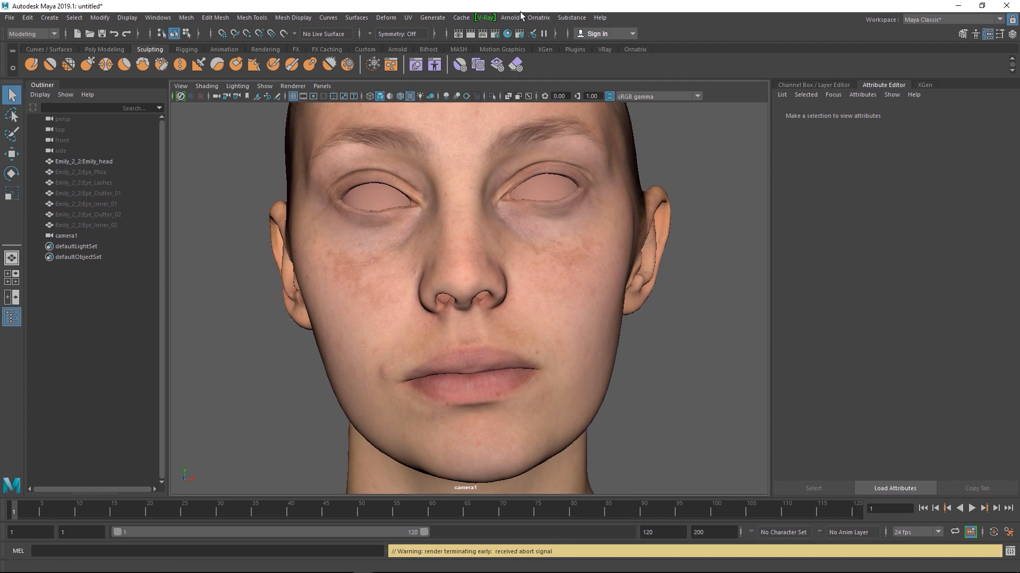
pyautogui.press('f')
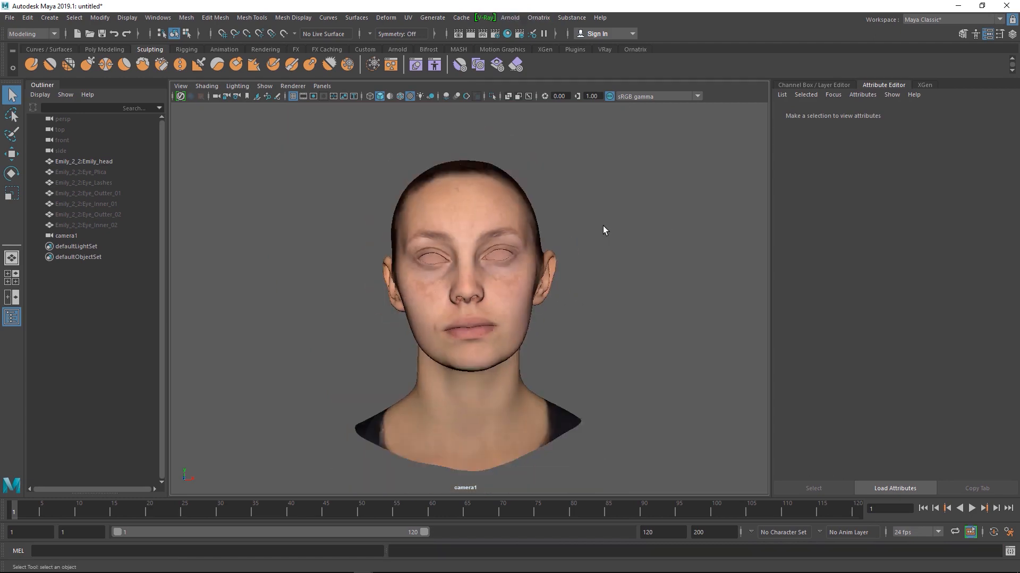
pyautogui.scroll(-4, 585, 233)
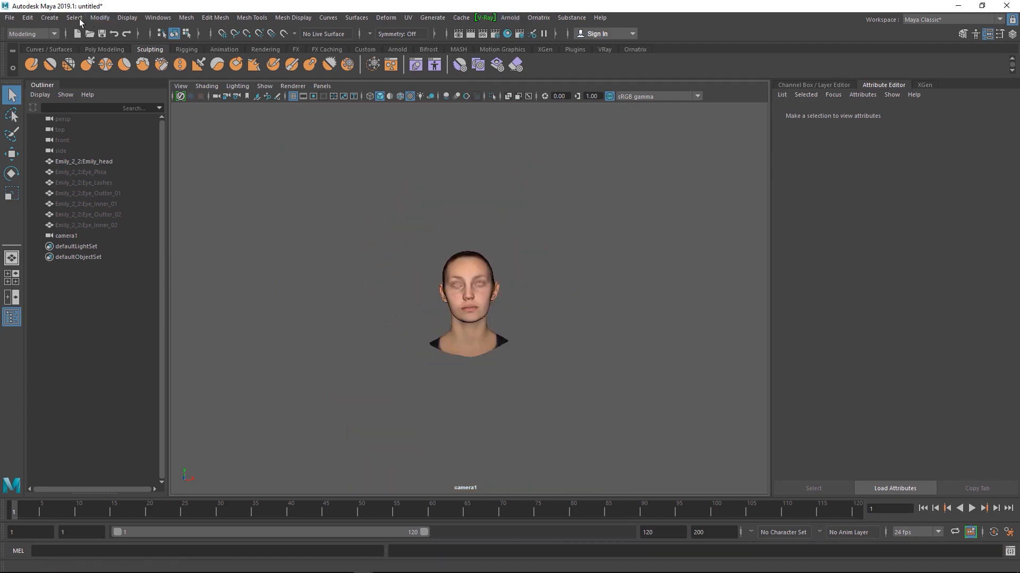
pyautogui.click(512, 18)
pyautogui.moveTo(537, 71)
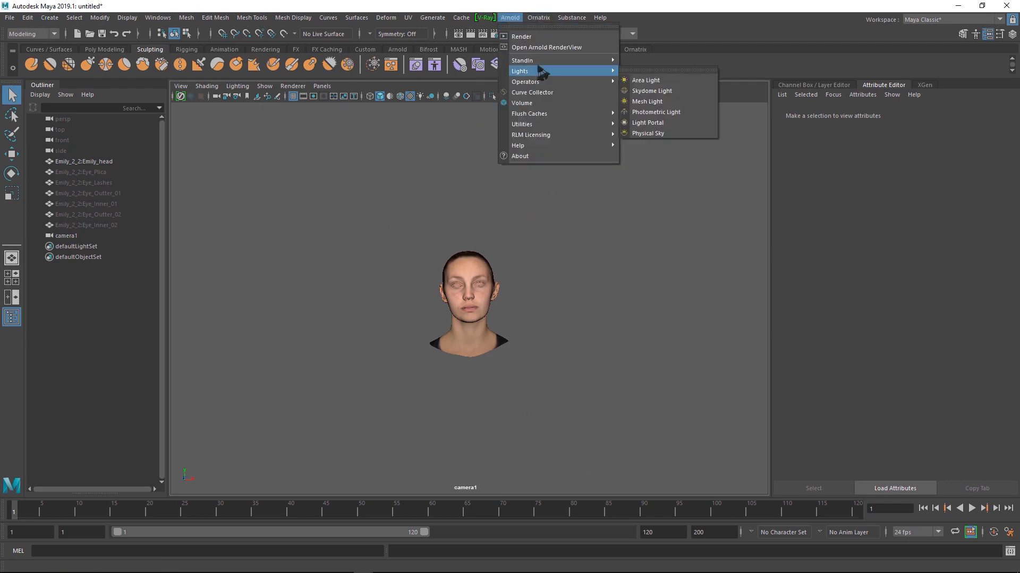
pyautogui.click(635, 73)
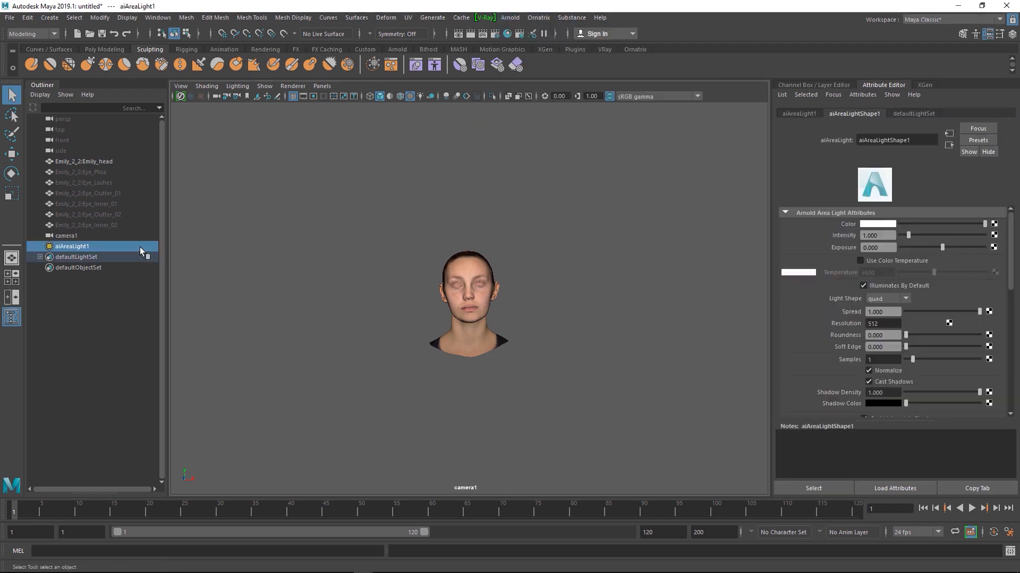
# Scale the area light up uniformly until it is clearly larger than the Emily head.
pyautogui.keyDown('alt'); pyautogui.moveTo(493, 346); pyautogui.dragTo(562, 339); pyautogui.keyUp('alt')
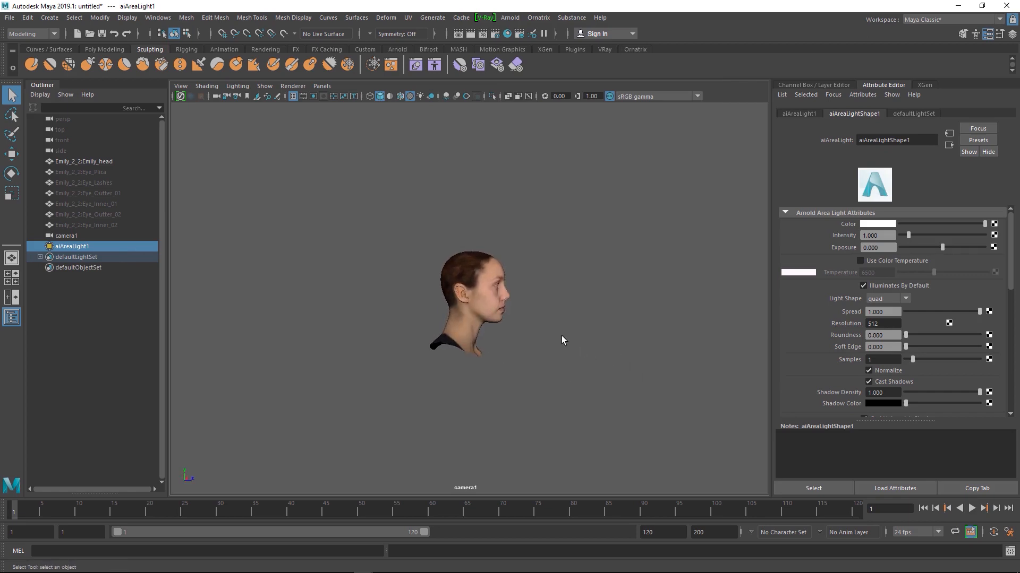
pyautogui.press('r')
pyautogui.moveTo(486, 317); pyautogui.dragTo(580, 380)
pyautogui.keyDown('alt'); pyautogui.moveTo(580, 380); pyautogui.dragTo(364, 330, button='right'); pyautogui.keyUp('alt')
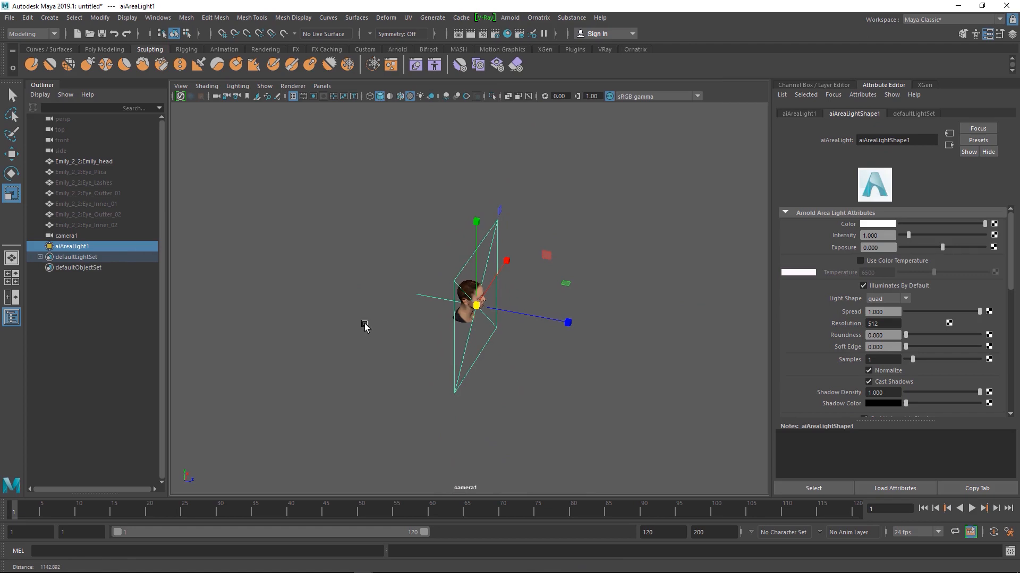
# Move the area light in front of and above the Emily head and rotate it toward the face.
pyautogui.press('w')
pyautogui.moveTo(564, 323); pyautogui.dragTo(476, 171)
pyautogui.keyDown('alt'); pyautogui.moveTo(514, 252); pyautogui.dragTo(517, 335, button='middle'); pyautogui.keyUp('alt')
pyautogui.keyDown('alt'); pyautogui.moveTo(517, 335); pyautogui.dragTo(499, 375); pyautogui.keyUp('alt')
pyautogui.press('e')
pyautogui.moveTo(542, 475); pyautogui.dragTo(569, 448)
pyautogui.keyDown('alt'); pyautogui.moveTo(478, 398); pyautogui.dragTo(463, 310); pyautogui.keyUp('alt')
pyautogui.moveTo(548, 379); pyautogui.dragTo(480, 387)
# Frame a close-up of the face in camera1, switch the viewport renderer to Arnold and start the render.
pyautogui.keyDown('alt'); pyautogui.moveTo(480, 387); pyautogui.dragTo(564, 390, button='right'); pyautogui.keyUp('alt')
pyautogui.keyDown('alt'); pyautogui.moveTo(564, 389); pyautogui.dragTo(505, 225, button='middle'); pyautogui.keyUp('alt')
pyautogui.keyDown('alt'); pyautogui.moveTo(505, 225); pyautogui.dragTo(672, 239, button='right'); pyautogui.keyUp('alt')
pyautogui.keyDown('alt'); pyautogui.moveTo(544, 319); pyautogui.dragTo(499, 451, button='middle'); pyautogui.keyUp('alt')
pyautogui.keyDown('alt'); pyautogui.moveTo(603, 356); pyautogui.dragTo(839, 356, button='right'); pyautogui.keyUp('alt')
pyautogui.keyDown('alt'); pyautogui.moveTo(492, 401); pyautogui.dragTo(492, 253, button='middle'); pyautogui.keyUp('alt')
pyautogui.keyDown('alt'); pyautogui.moveTo(492, 254); pyautogui.dragTo(514, 269, button='right'); pyautogui.keyUp('alt')
pyautogui.keyDown('alt'); pyautogui.moveTo(515, 268); pyautogui.dragTo(515, 317, button='middle'); pyautogui.keyUp('alt')
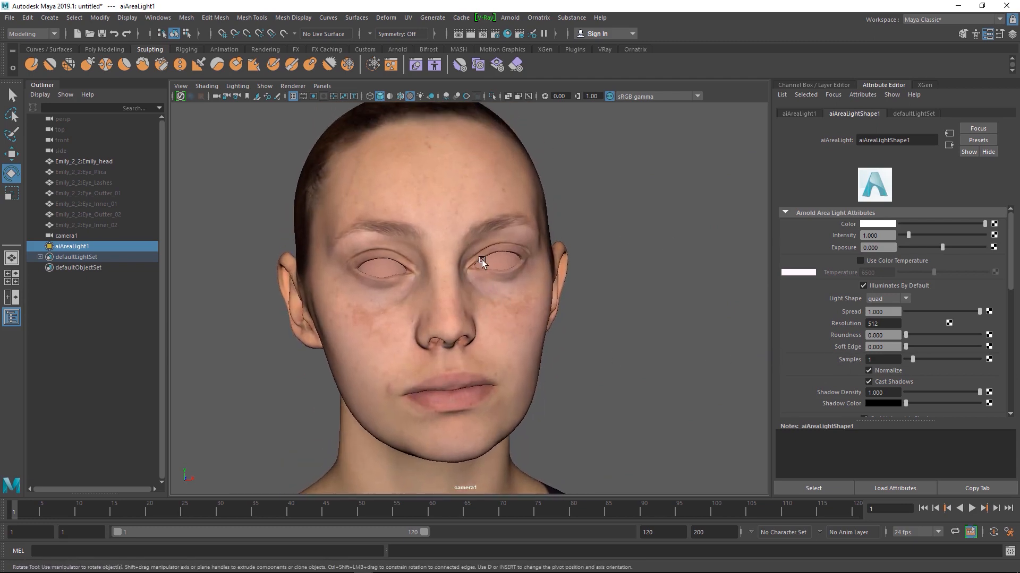
pyautogui.click(293, 86)
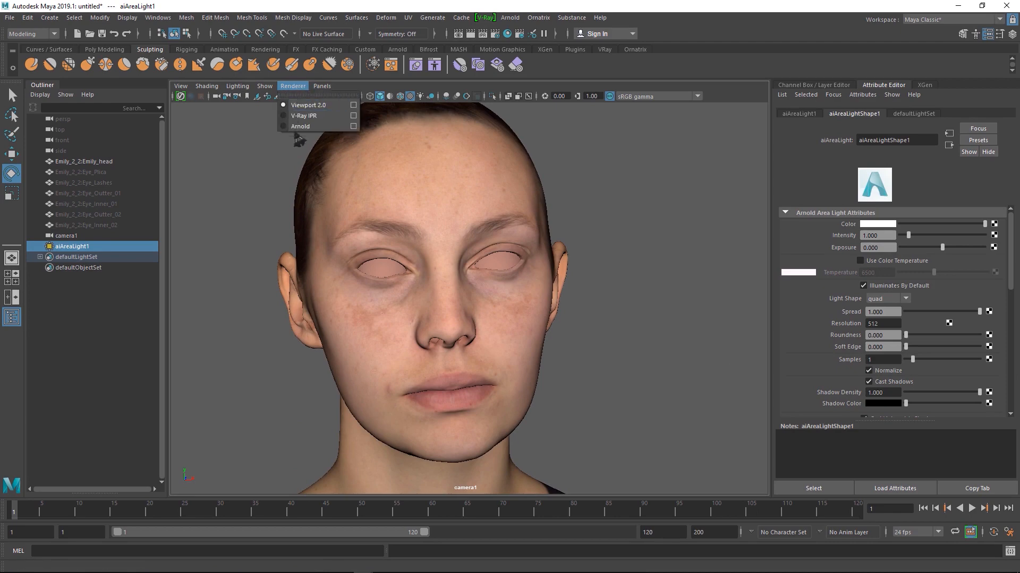
pyautogui.click(299, 130)
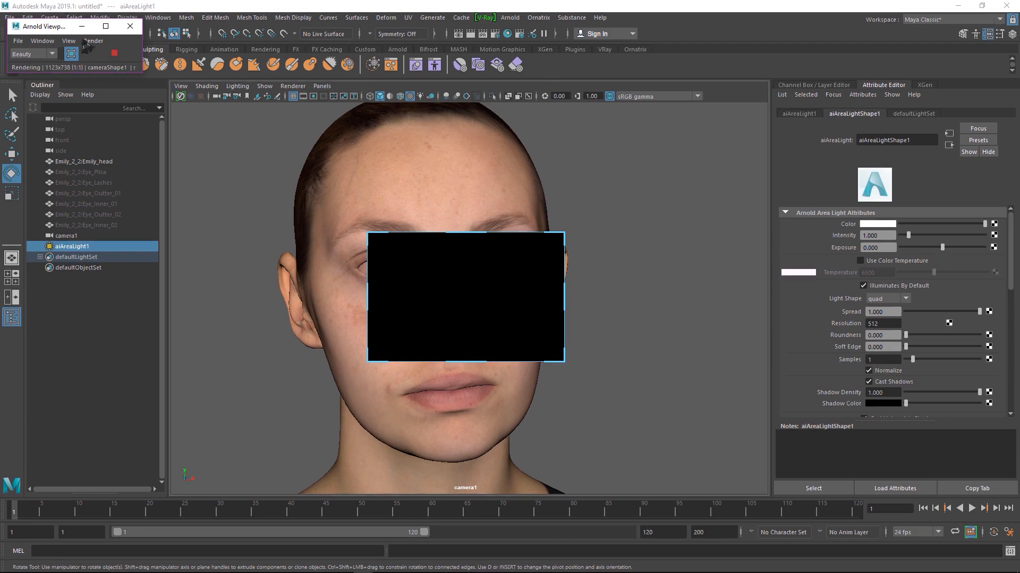
pyautogui.click(92, 41)
pyautogui.click(101, 51)
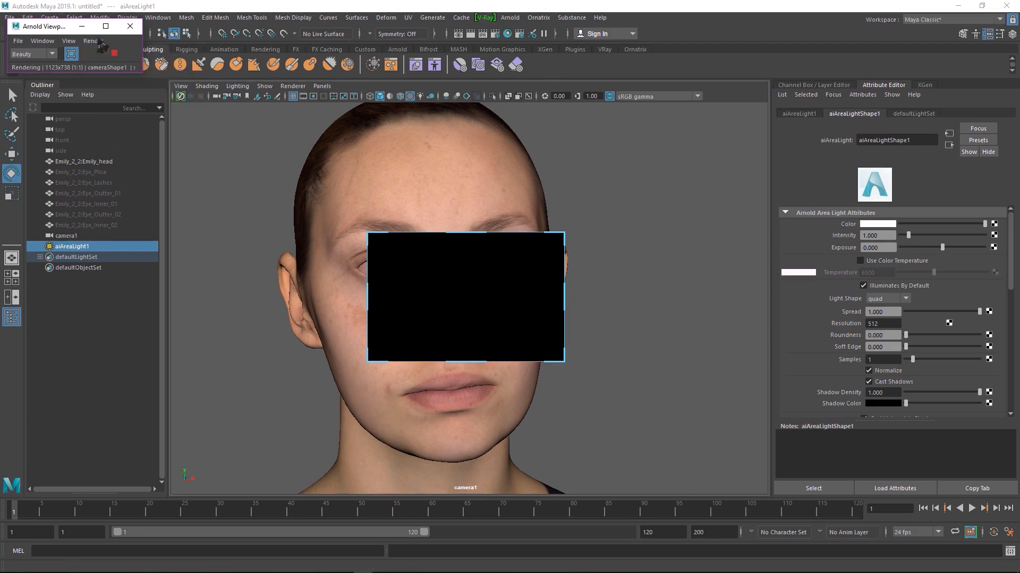
# Set the area light's Intensity to 10 and its Exposure to 12.
pyautogui.moveTo(951, 247); pyautogui.dragTo(985, 246)
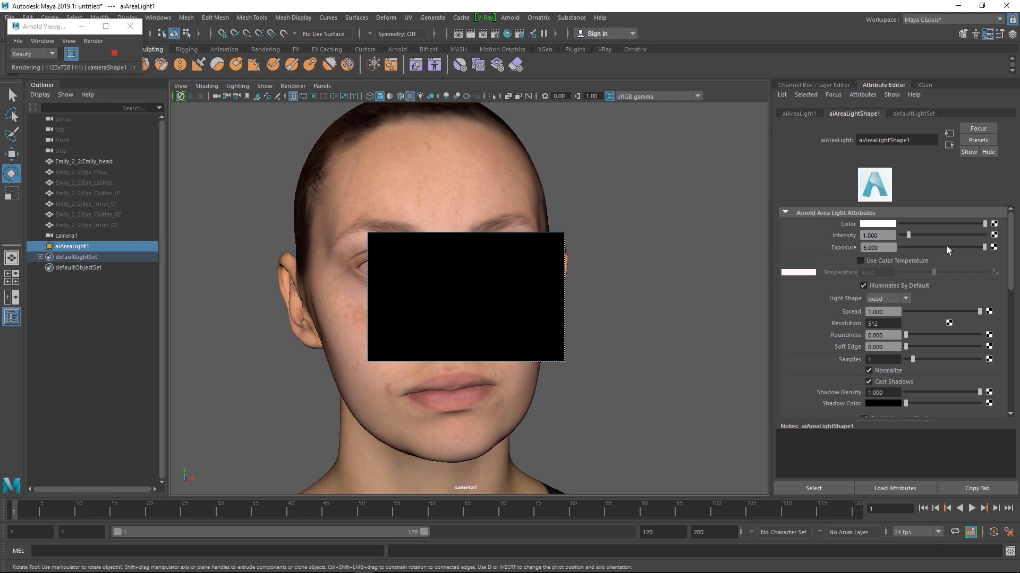
pyautogui.moveTo(916, 234); pyautogui.dragTo(1016, 235)
pyautogui.scroll(-5, 480, 293)
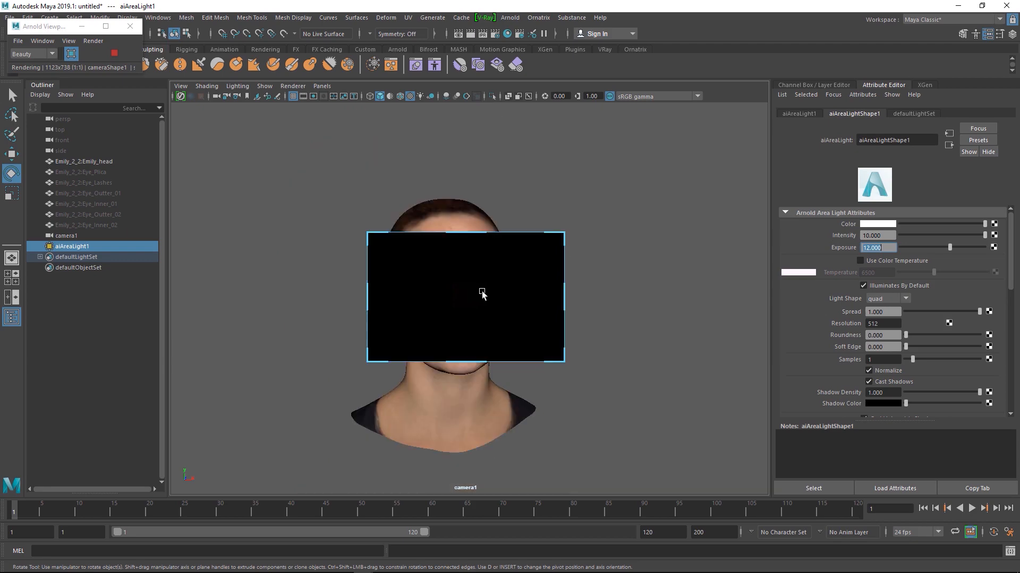
# Zoom in on the face in camera1, then stop and restart the interactive Arnold render in the viewport.
pyautogui.scroll(3, 482, 293)
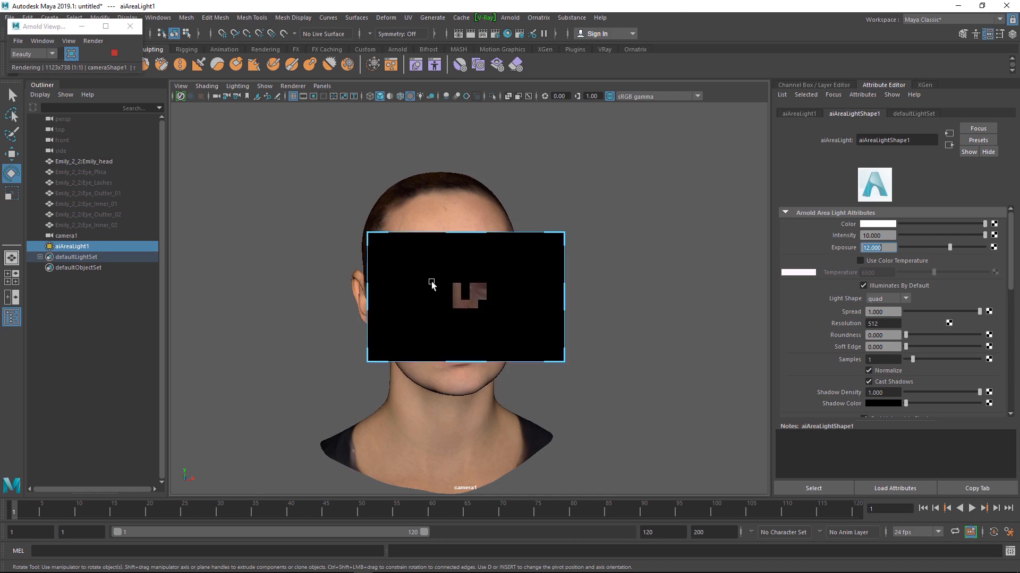
pyautogui.click(94, 41)
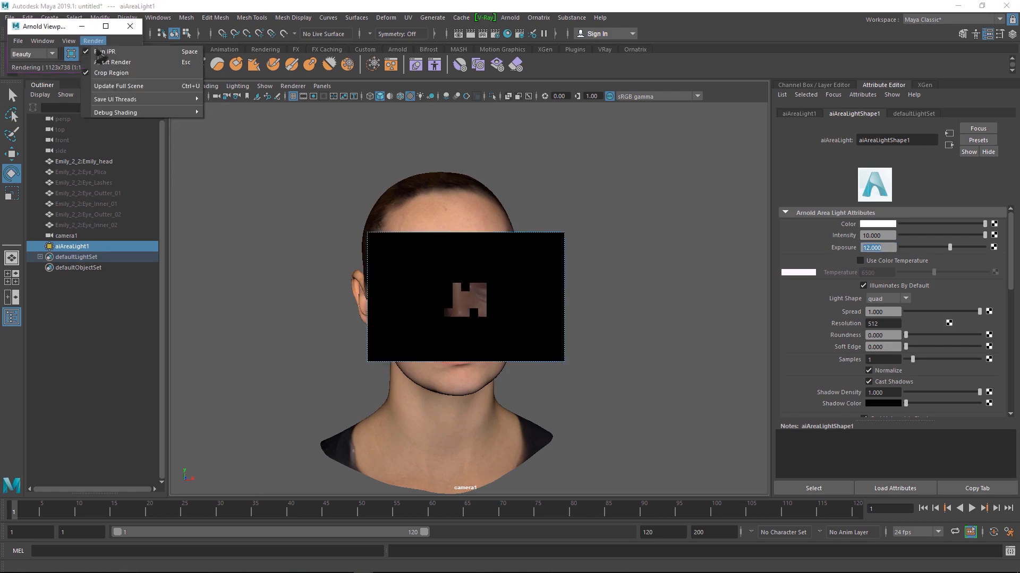
pyautogui.click(102, 52)
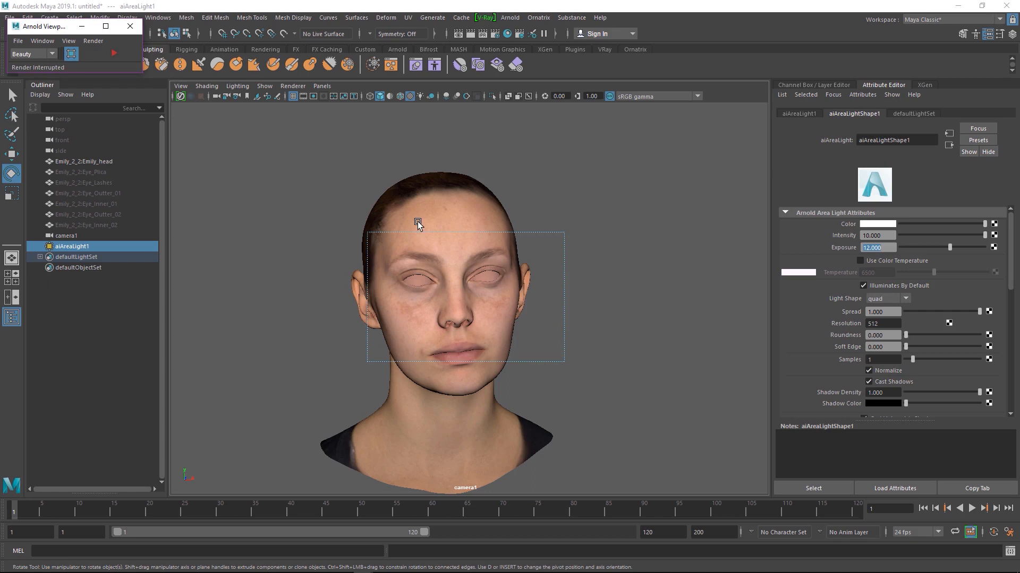
pyautogui.click(114, 52)
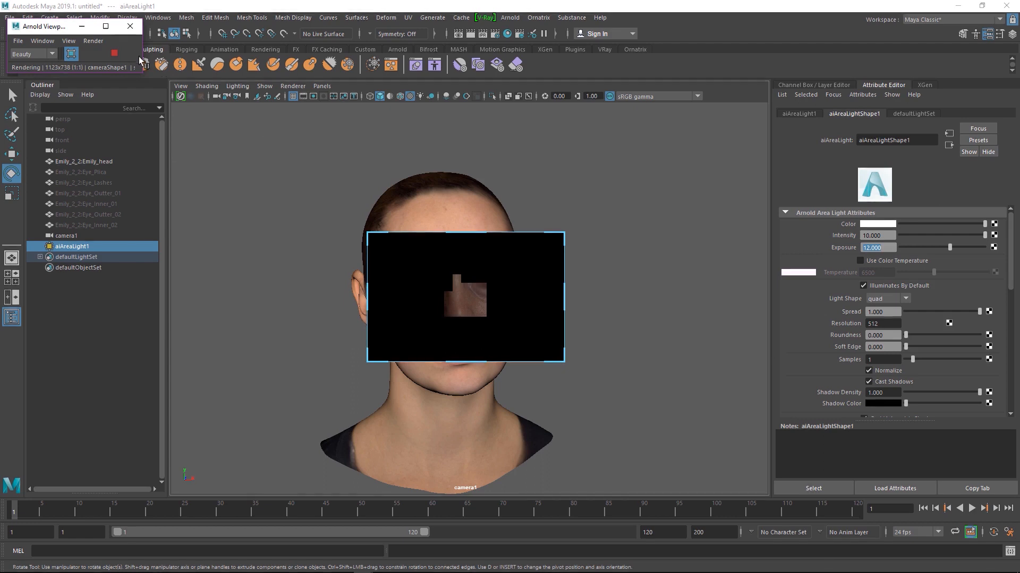
# Open the Arnold RenderView and start an interactive IPR render with Progressive Refinement enabled.
pyautogui.click(511, 18)
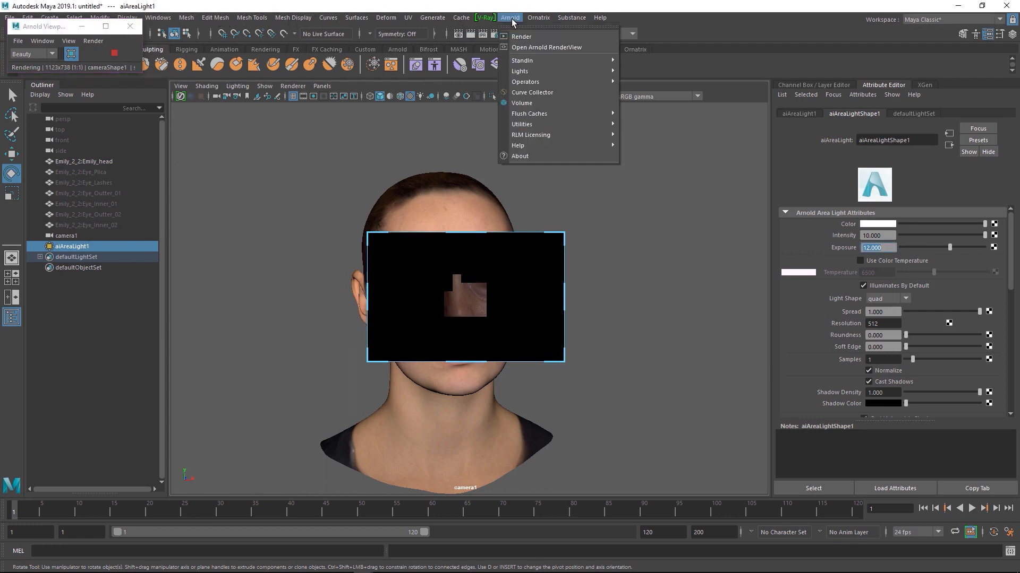
pyautogui.click(523, 49)
pyautogui.moveTo(468, 150); pyautogui.dragTo(648, 108)
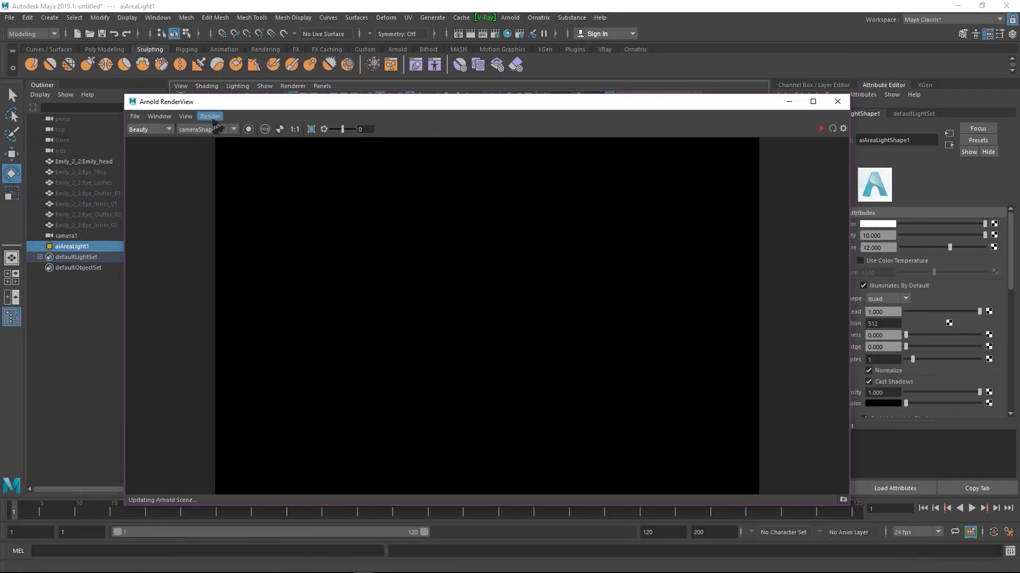
pyautogui.click(211, 116)
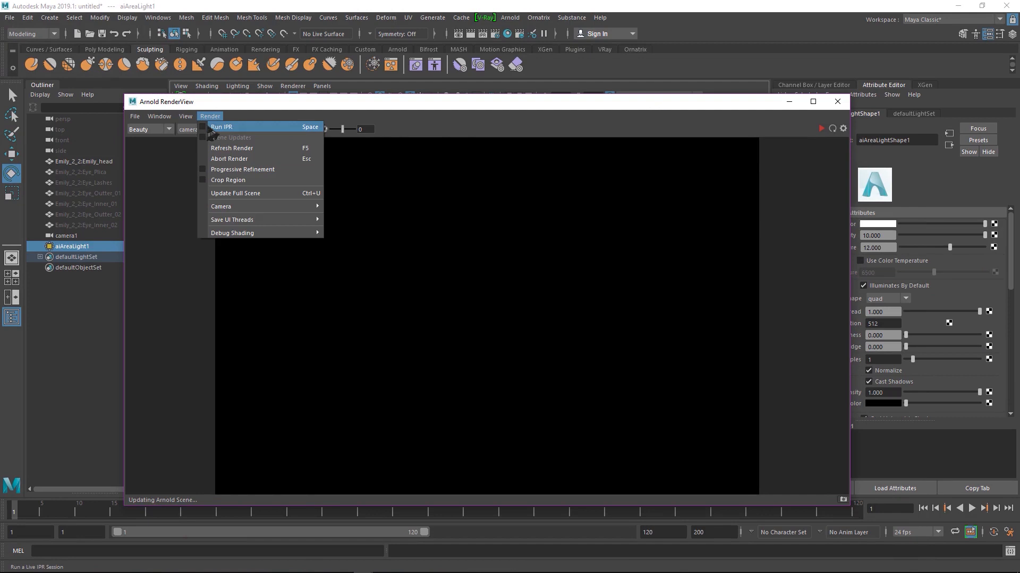
pyautogui.click(222, 127)
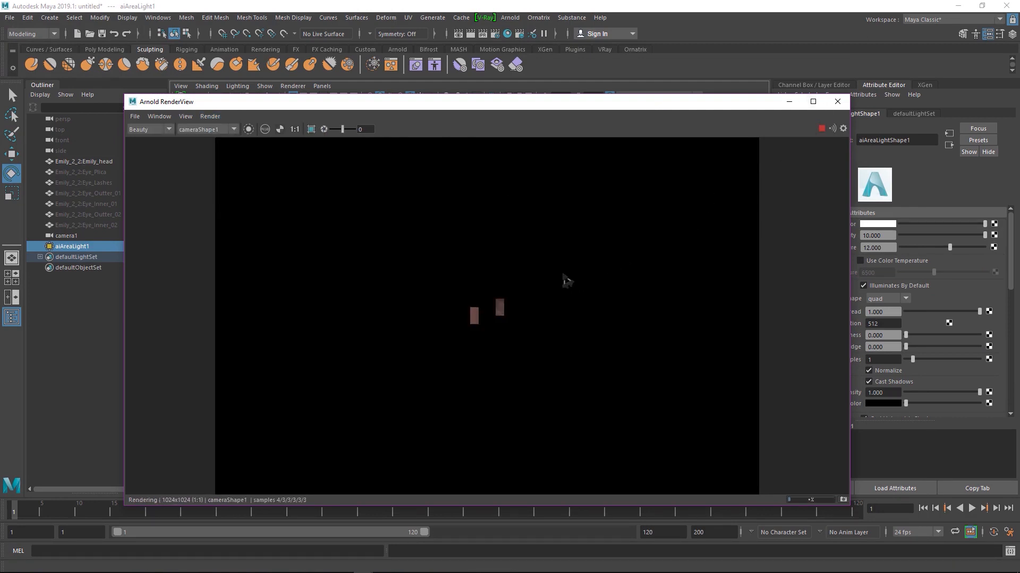
pyautogui.click(207, 117)
pyautogui.click(228, 167)
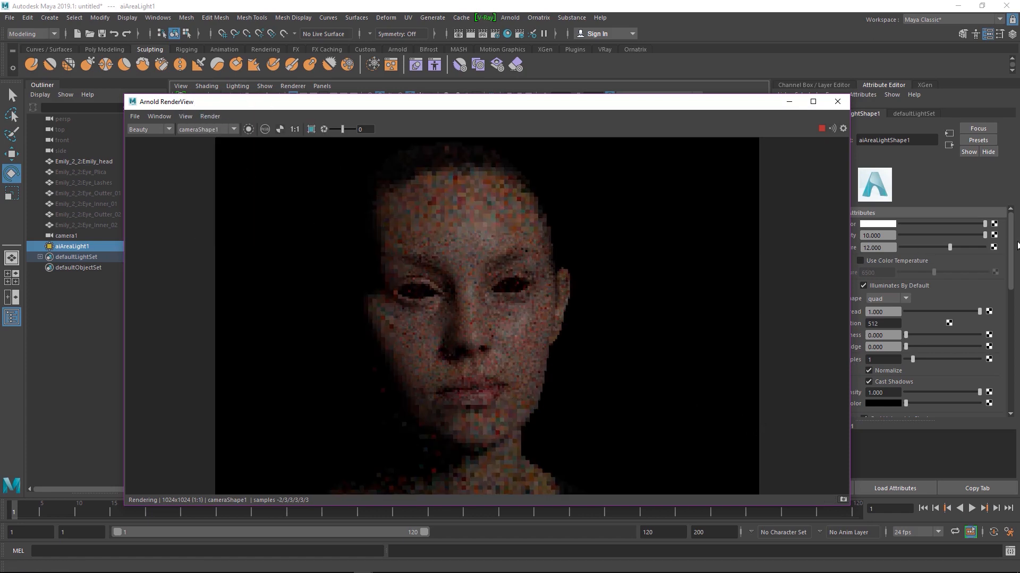
# Limit the RenderView render to a crop region over the nose and the cheek beside it.
pyautogui.moveTo(610, 106); pyautogui.dragTo(581, 111)
pyautogui.scroll(3, 441, 369)
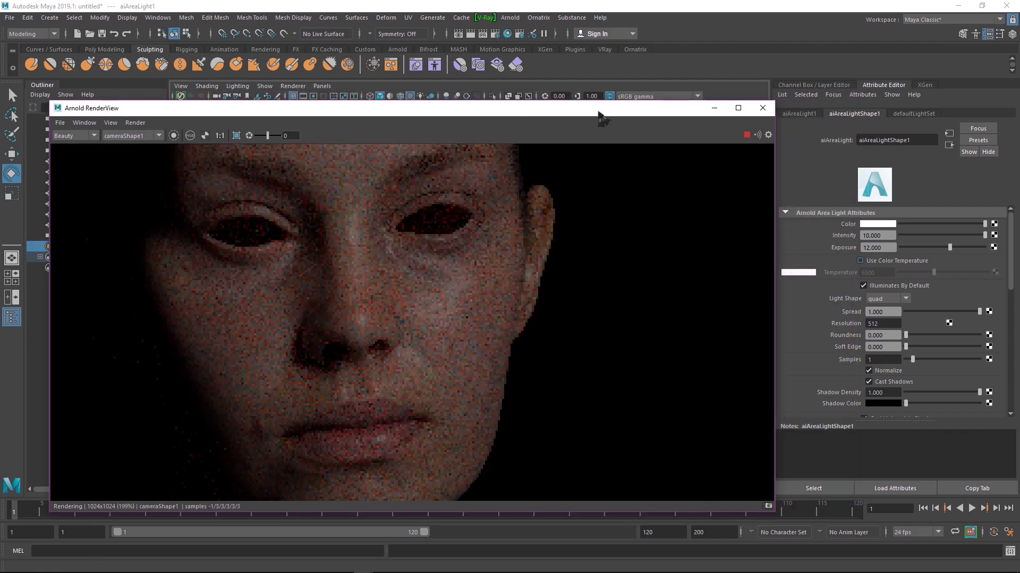
pyautogui.moveTo(571, 109); pyautogui.dragTo(592, 286)
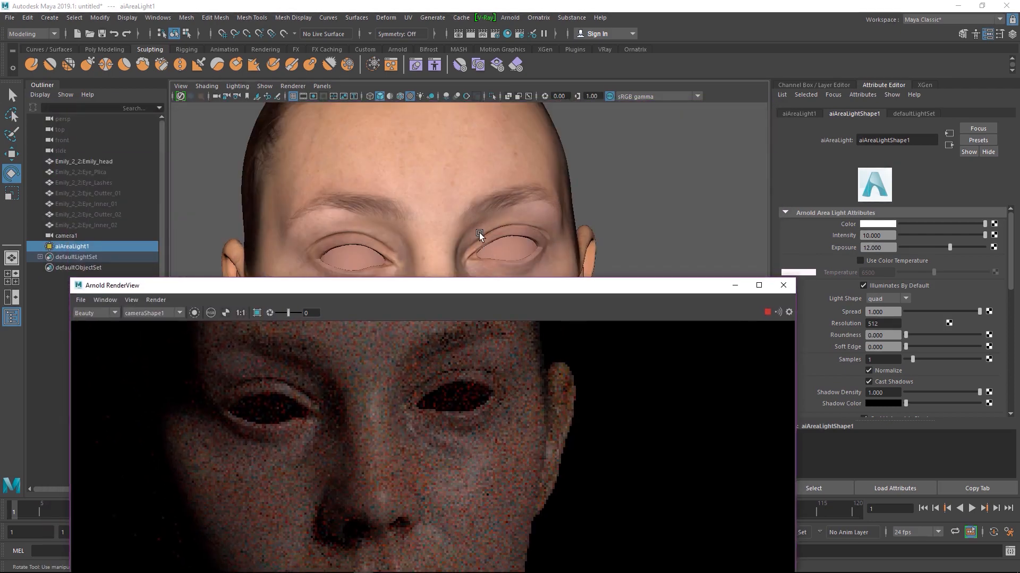
pyautogui.moveTo(496, 283); pyautogui.dragTo(513, 107)
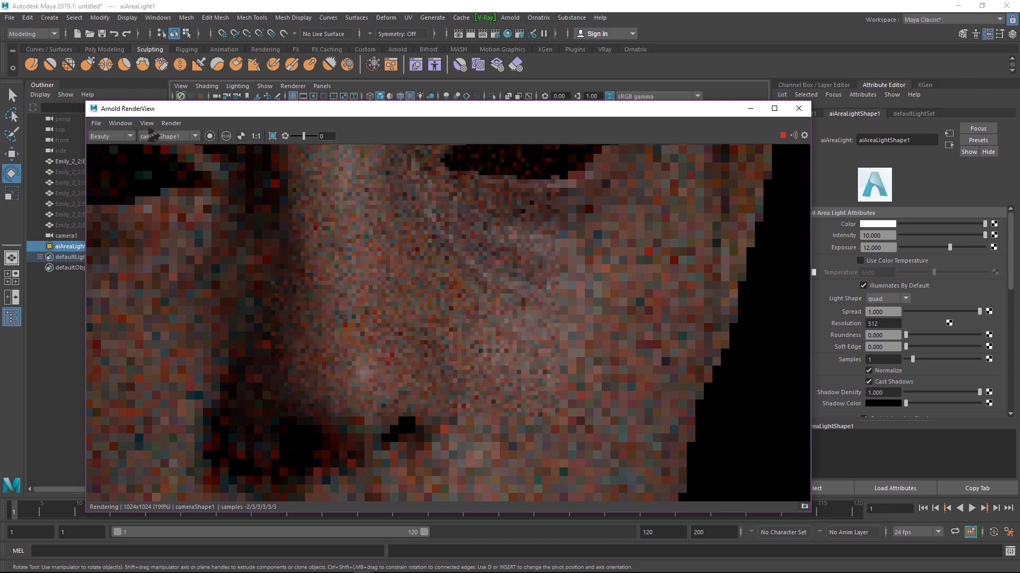
pyautogui.click(171, 124)
pyautogui.click(189, 187)
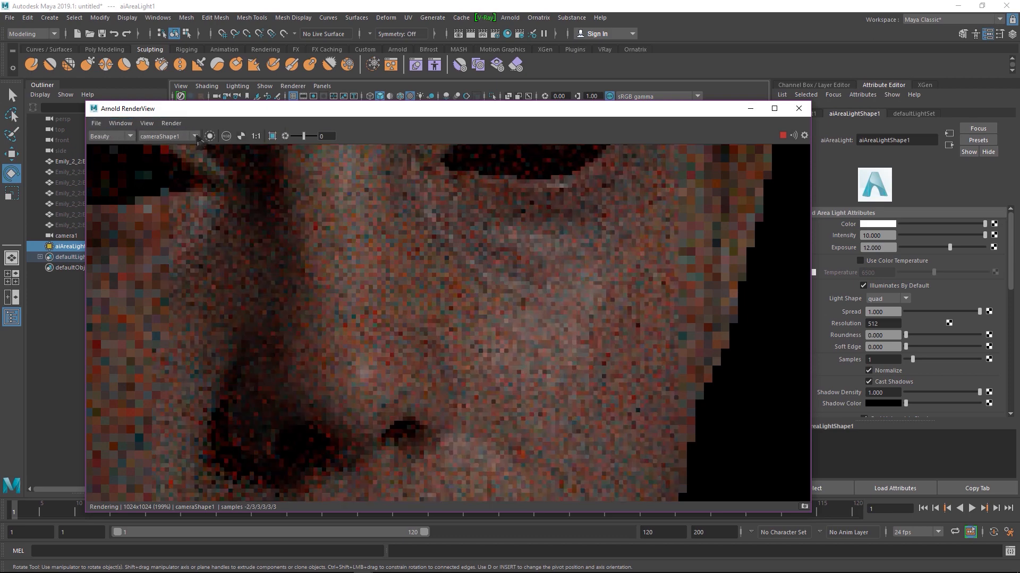
pyautogui.moveTo(326, 193); pyautogui.dragTo(765, 484)
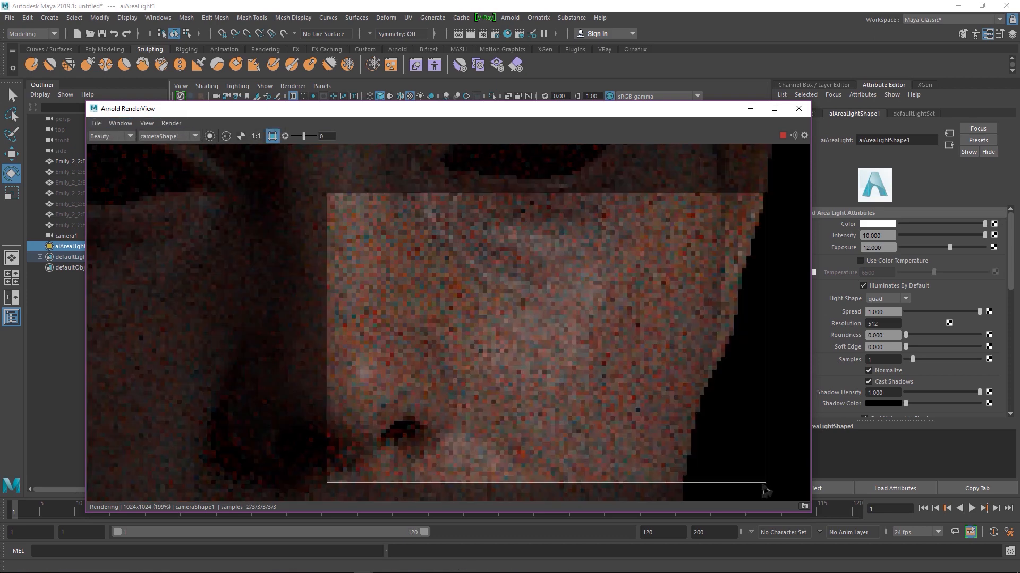
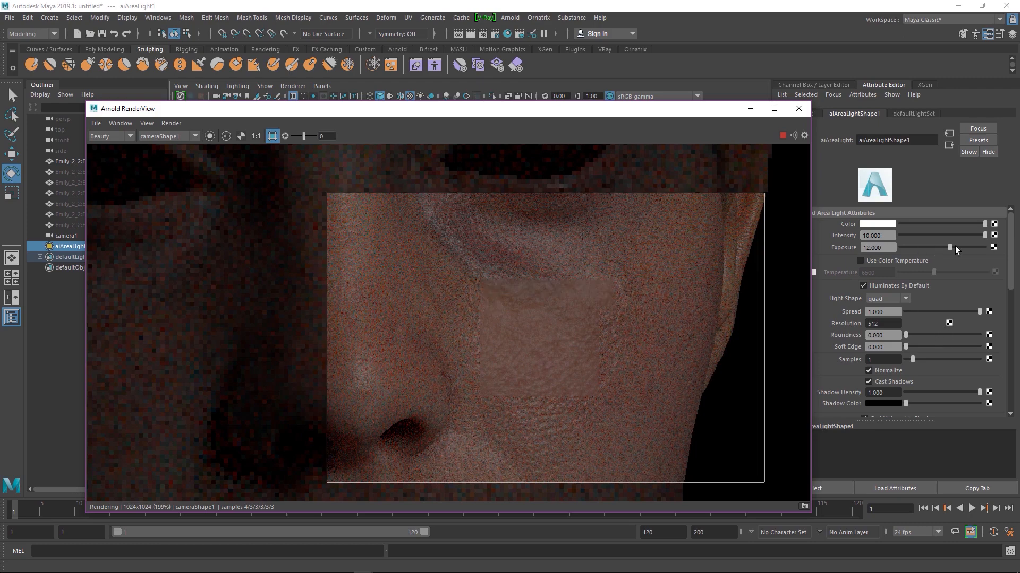
# Set the area light's Exposure to 13, check it in the render, and stop and close the Arnold RenderView.
pyautogui.moveTo(958, 246); pyautogui.dragTo(951, 248)
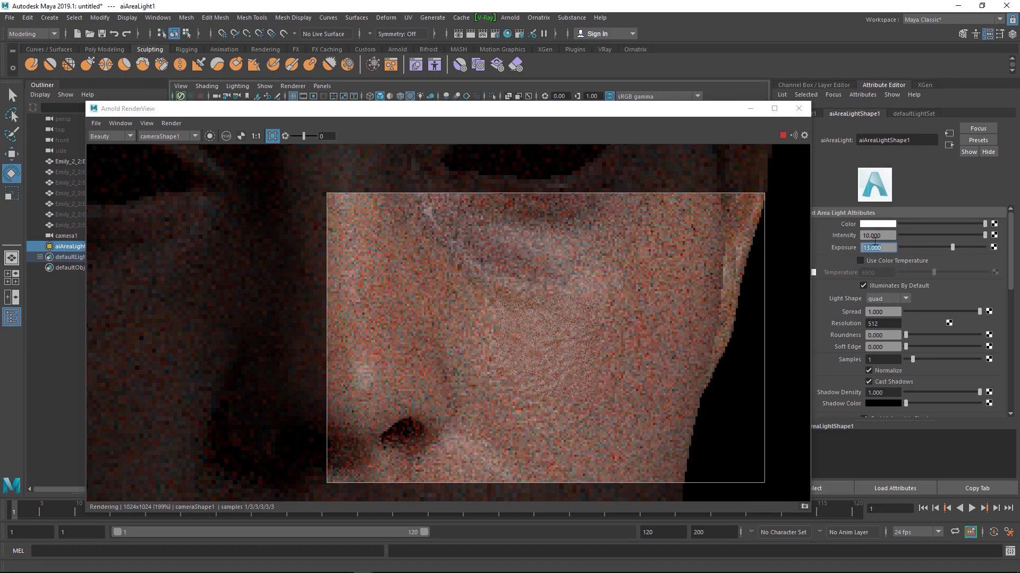
pyautogui.scroll(-3, 569, 303)
pyautogui.scroll(-2, 569, 305)
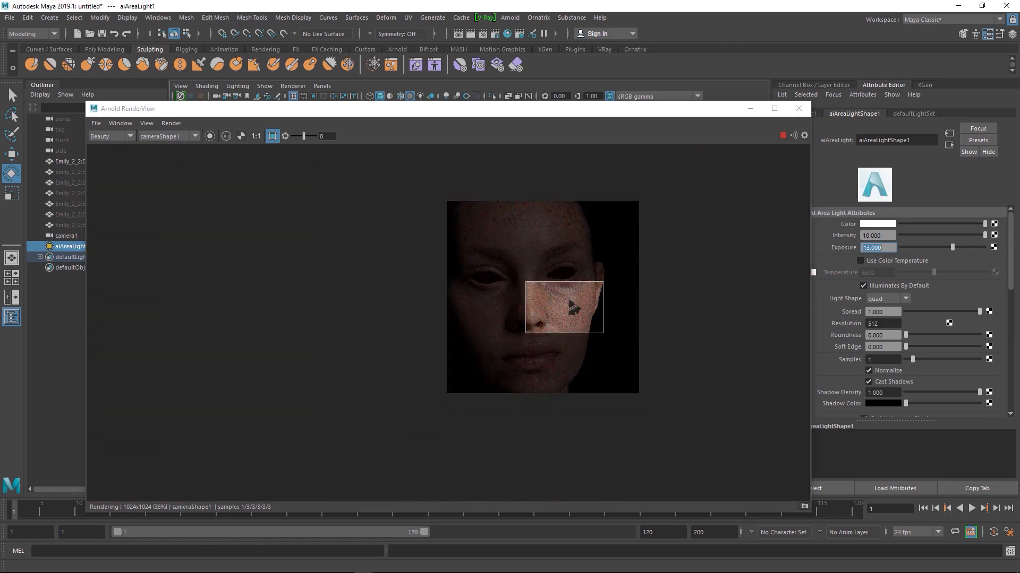
pyautogui.scroll(2, 568, 302)
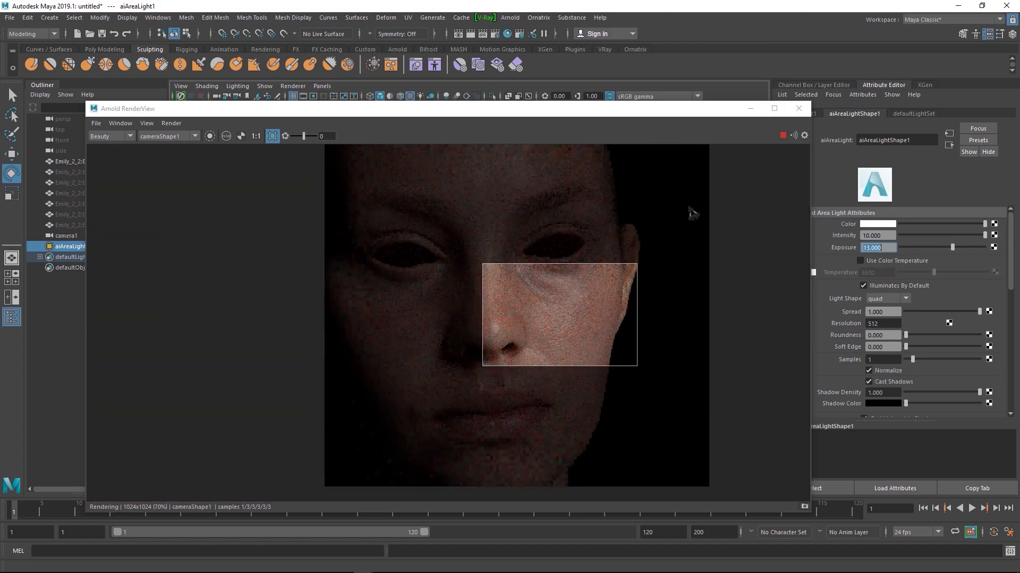
pyautogui.click(784, 136)
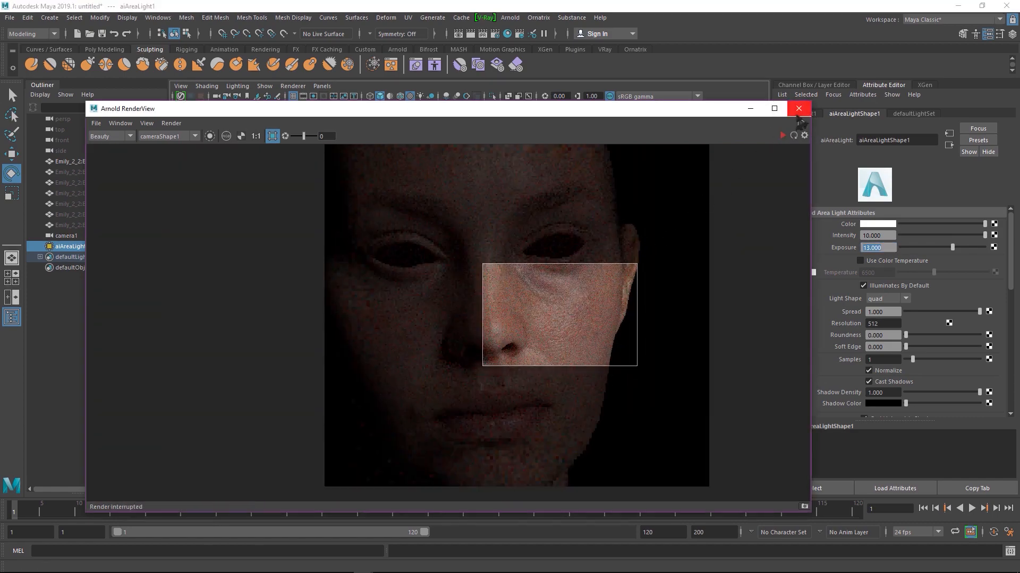
pyautogui.click(799, 109)
# Create a second Arnold area light in the scene.
pyautogui.scroll(-8, 552, 319)
pyautogui.scroll(-5, 556, 313)
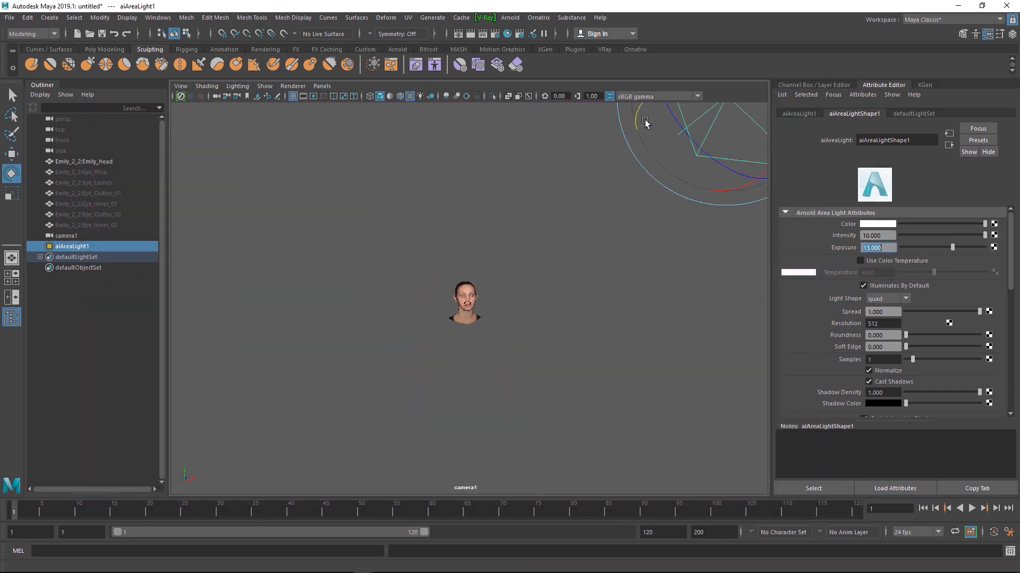
pyautogui.scroll(5, 334, 222)
pyautogui.click(509, 17)
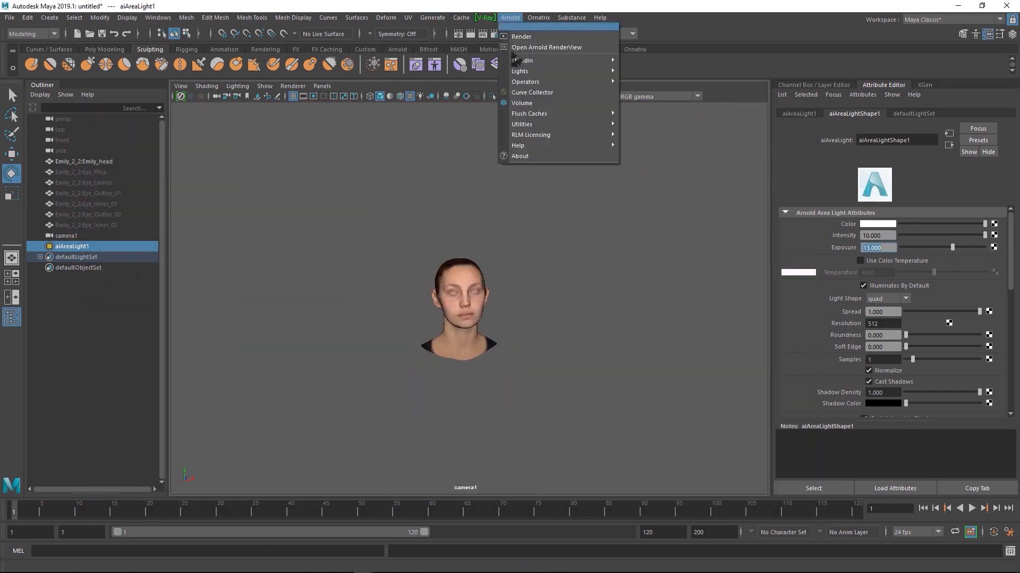
pyautogui.moveTo(531, 81)
pyautogui.click(653, 80)
# Move the new area light away from the Emily head, out to one side.
pyautogui.keyDown('alt'); pyautogui.moveTo(478, 345); pyautogui.dragTo(568, 355); pyautogui.keyUp('alt')
pyautogui.press('w')
pyautogui.moveTo(556, 301); pyautogui.dragTo(459, 430)
pyautogui.keyDown('alt'); pyautogui.moveTo(423, 380); pyautogui.dragTo(528, 378); pyautogui.keyUp('alt')
pyautogui.moveTo(717, 405); pyautogui.dragTo(505, 449)
pyautogui.keyDown('alt'); pyautogui.moveTo(545, 416); pyautogui.dragTo(674, 401); pyautogui.keyUp('alt')
# Scale up the second area light and rotate it sideways to start aiming it at the head.
pyautogui.press('e')
pyautogui.press('r')
pyautogui.press('e')
pyautogui.moveTo(574, 382); pyautogui.dragTo(508, 396)
# Move the second area light behind the head to about X -88, Y 50, Z -78 and rotate it to about -146° in Y.
pyautogui.press('w')
pyautogui.keyDown('alt'); pyautogui.moveTo(588, 419); pyautogui.dragTo(621, 435); pyautogui.keyUp('alt')
pyautogui.keyDown('alt'); pyautogui.moveTo(621, 435); pyautogui.dragTo(547, 417, button='right'); pyautogui.keyUp('alt')
pyautogui.keyDown('alt'); pyautogui.moveTo(547, 419); pyautogui.dragTo(615, 295); pyautogui.keyUp('alt')
pyautogui.moveTo(654, 262); pyautogui.dragTo(590, 292)
pyautogui.moveTo(527, 249); pyautogui.dragTo(528, 239)
pyautogui.keyDown('alt'); pyautogui.moveTo(621, 332); pyautogui.dragTo(594, 348); pyautogui.keyUp('alt')
pyautogui.moveTo(487, 352); pyautogui.dragTo(534, 353)
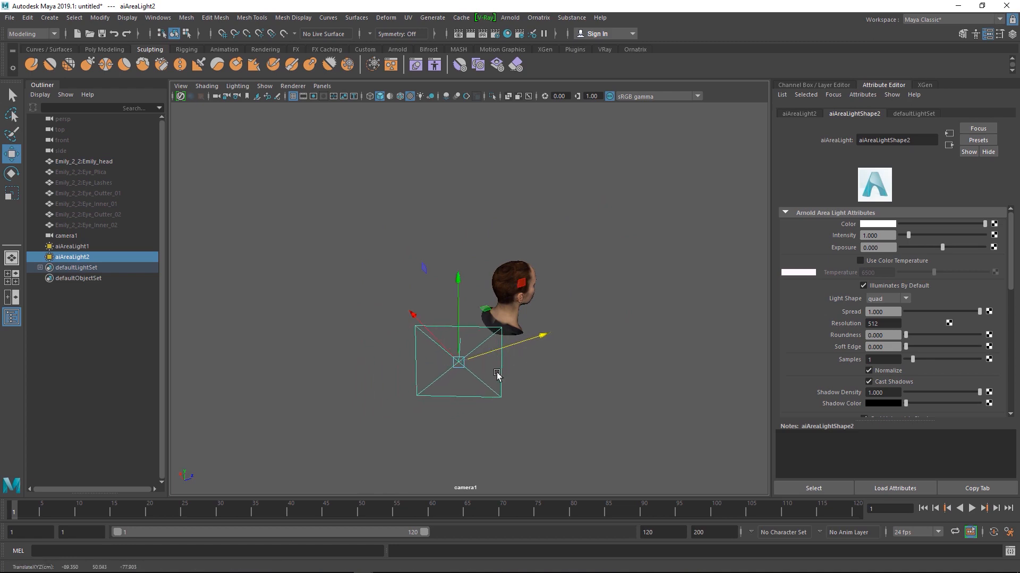
pyautogui.press('e')
pyautogui.moveTo(503, 415); pyautogui.dragTo(463, 416)
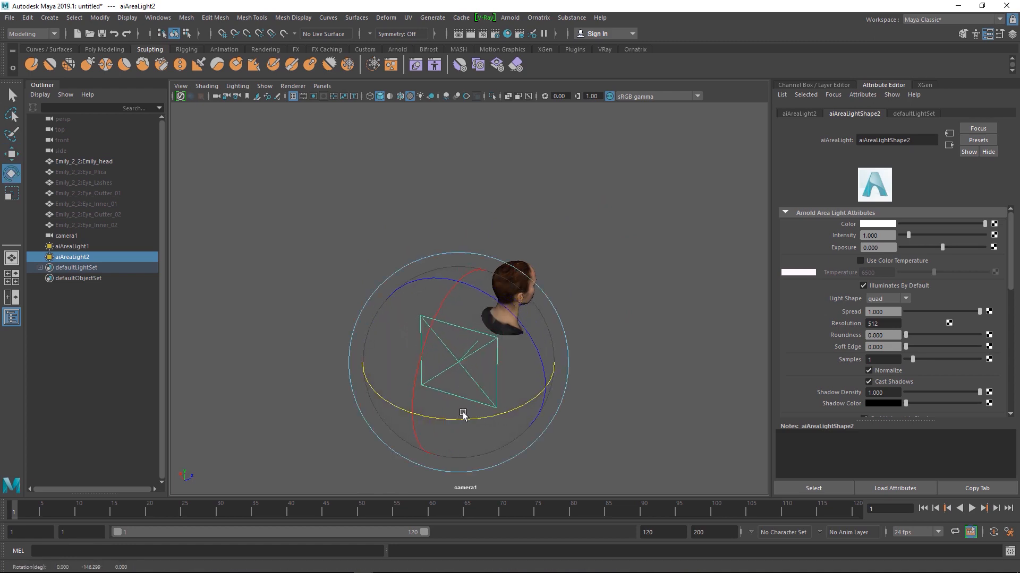
# Enable Use Color Temperature on the second area light and set a cool Temperature of 10732.
pyautogui.click(860, 261)
pyautogui.moveTo(934, 272); pyautogui.dragTo(958, 275)
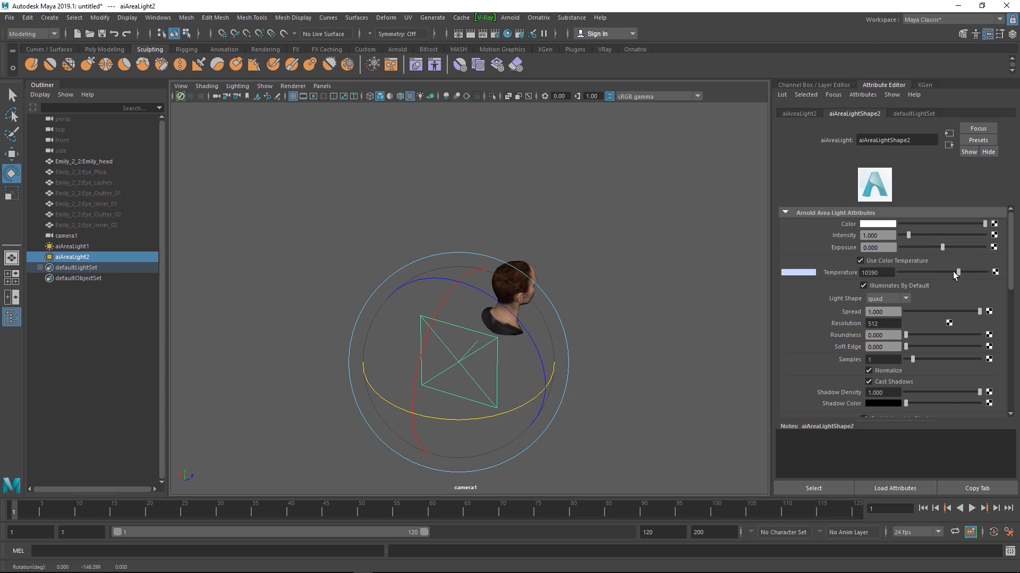
pyautogui.click(929, 272)
# Tilt the second area light to about -18° in X so it aims down at the head.
pyautogui.keyDown('alt'); pyautogui.moveTo(585, 341); pyautogui.dragTo(396, 313); pyautogui.keyUp('alt')
pyautogui.scroll(3, 480, 315)
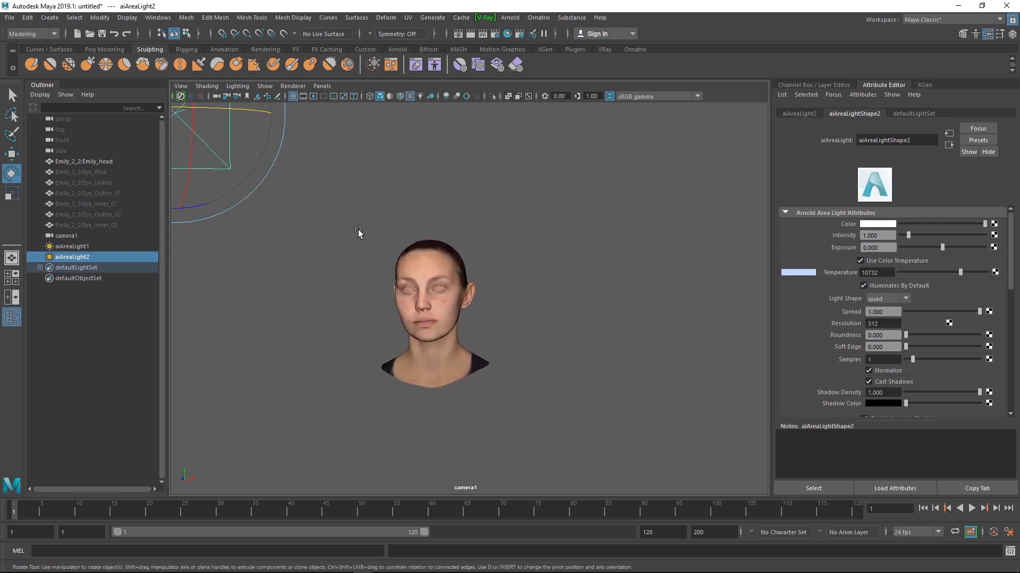
pyautogui.scroll(3, 324, 197)
pyautogui.moveTo(232, 155); pyautogui.dragTo(231, 179)
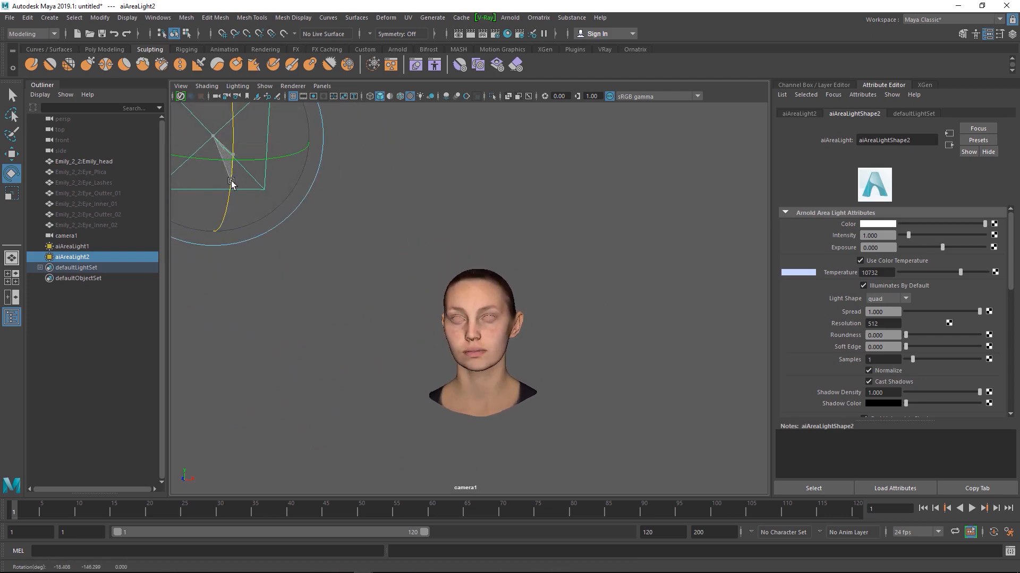
pyautogui.scroll(5, 519, 280)
pyautogui.scroll(2, 594, 248)
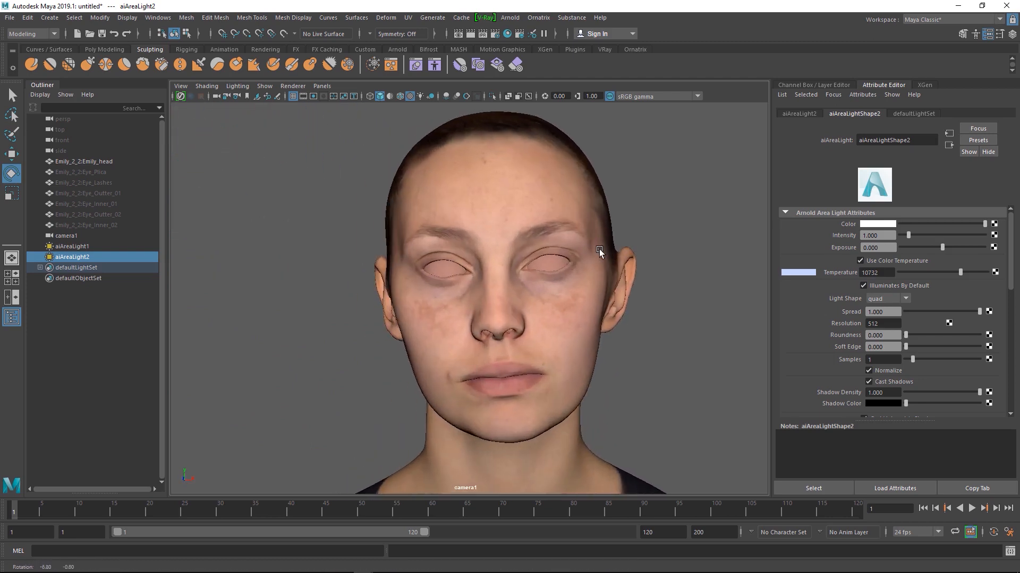
# Move the second area light closer to the Emily head along X.
pyautogui.scroll(-10, 594, 250)
pyautogui.keyDown('alt'); pyautogui.moveTo(356, 241); pyautogui.dragTo(360, 260, button='middle'); pyautogui.keyUp('alt')
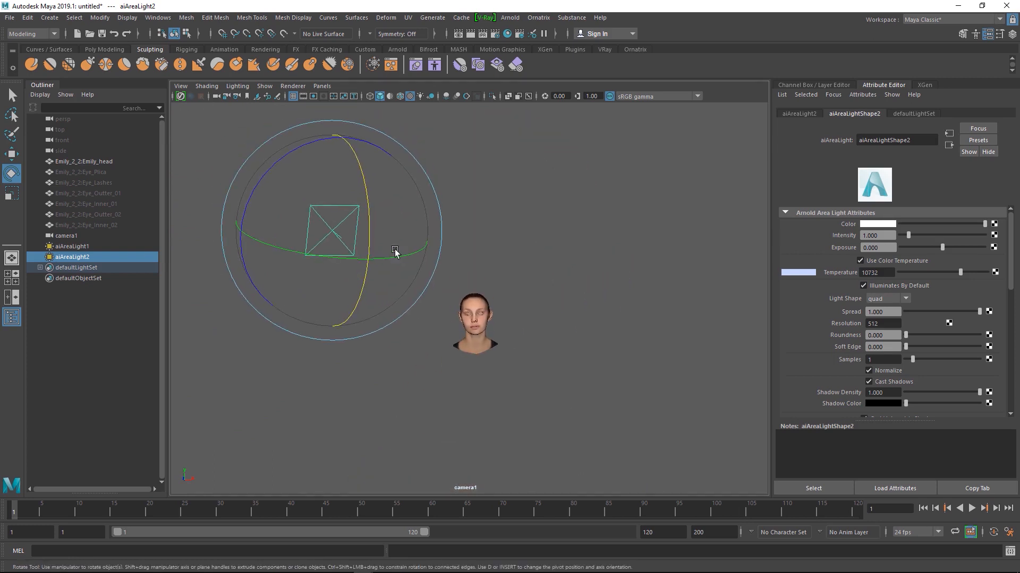
pyautogui.press('w')
pyautogui.moveTo(377, 230); pyautogui.dragTo(377, 304)
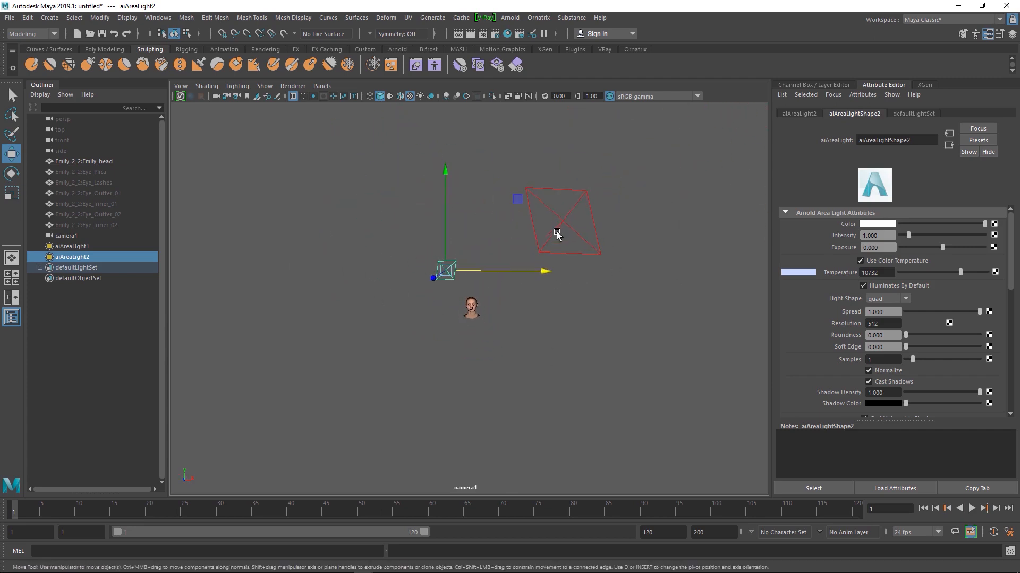
# Enable Use Color Temperature on the first area light and set a warm Temperature of 4500.
pyautogui.click(569, 228)
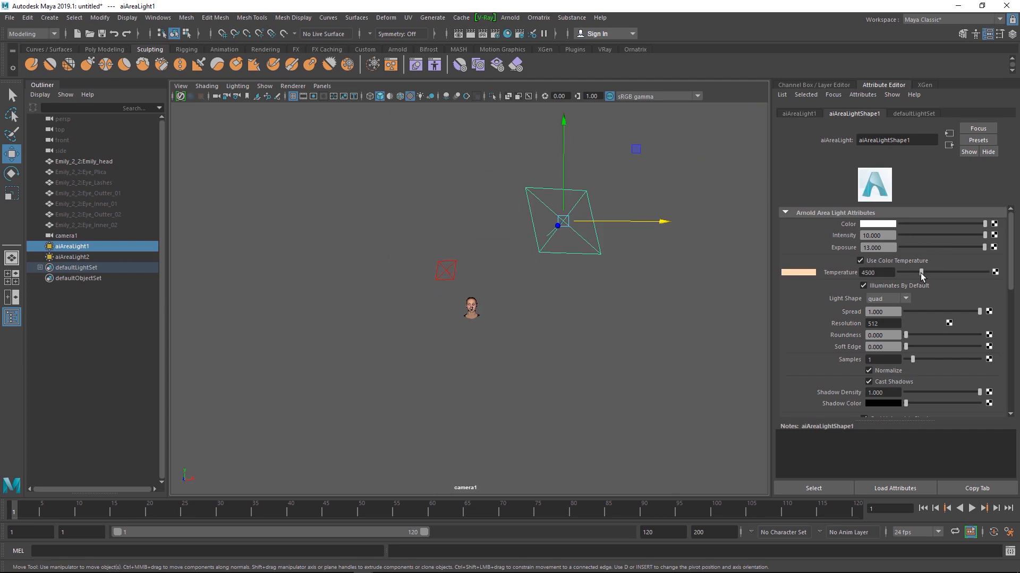
# Frame a frontal close-up of the Emily face in camera1.
pyautogui.keyDown('alt'); pyautogui.moveTo(493, 327); pyautogui.dragTo(855, 317, button='right'); pyautogui.keyUp('alt')
pyautogui.keyDown('alt'); pyautogui.moveTo(531, 313); pyautogui.dragTo(794, 308, button='right'); pyautogui.keyUp('alt')
pyautogui.keyDown('alt'); pyautogui.moveTo(505, 348); pyautogui.dragTo(505, 242, button='middle'); pyautogui.keyUp('alt')
pyautogui.keyDown('alt'); pyautogui.moveTo(481, 344); pyautogui.dragTo(638, 319, button='right'); pyautogui.keyUp('alt')
pyautogui.keyDown('alt'); pyautogui.moveTo(569, 287); pyautogui.dragTo(570, 385, button='middle'); pyautogui.keyUp('alt')
pyautogui.keyDown('alt'); pyautogui.moveTo(481, 303); pyautogui.dragTo(572, 295, button='right'); pyautogui.keyUp('alt')
pyautogui.keyDown('alt'); pyautogui.moveTo(573, 295); pyautogui.dragTo(582, 290, button='middle'); pyautogui.keyUp('alt')
pyautogui.keyDown('alt'); pyautogui.moveTo(582, 290); pyautogui.dragTo(553, 266, button='right'); pyautogui.keyUp('alt')
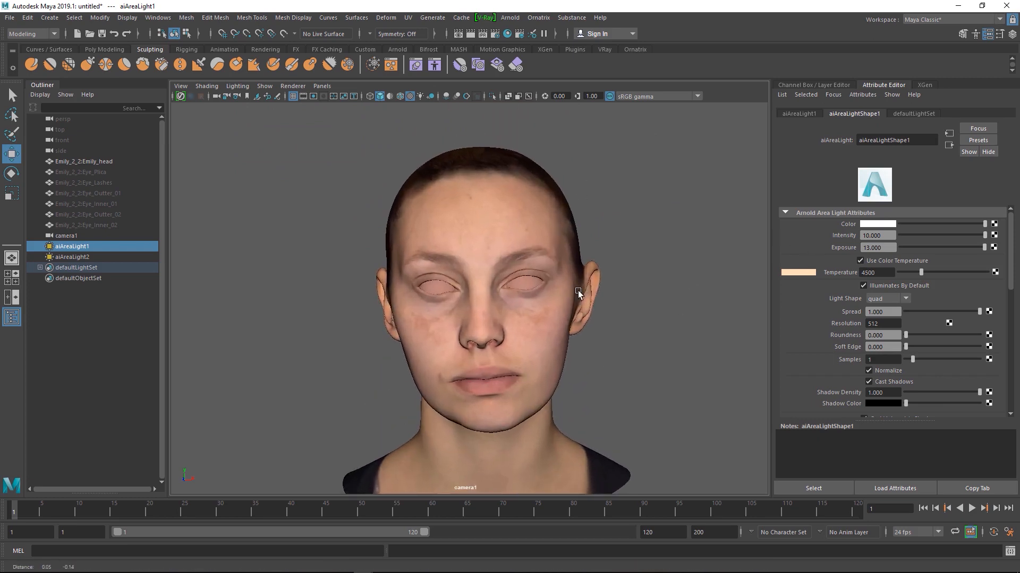
pyautogui.keyDown('alt'); pyautogui.moveTo(552, 266); pyautogui.dragTo(551, 257, button='middle'); pyautogui.keyUp('alt')
pyautogui.keyDown('alt'); pyautogui.moveTo(550, 257); pyautogui.dragTo(612, 271, button='right'); pyautogui.keyUp('alt')
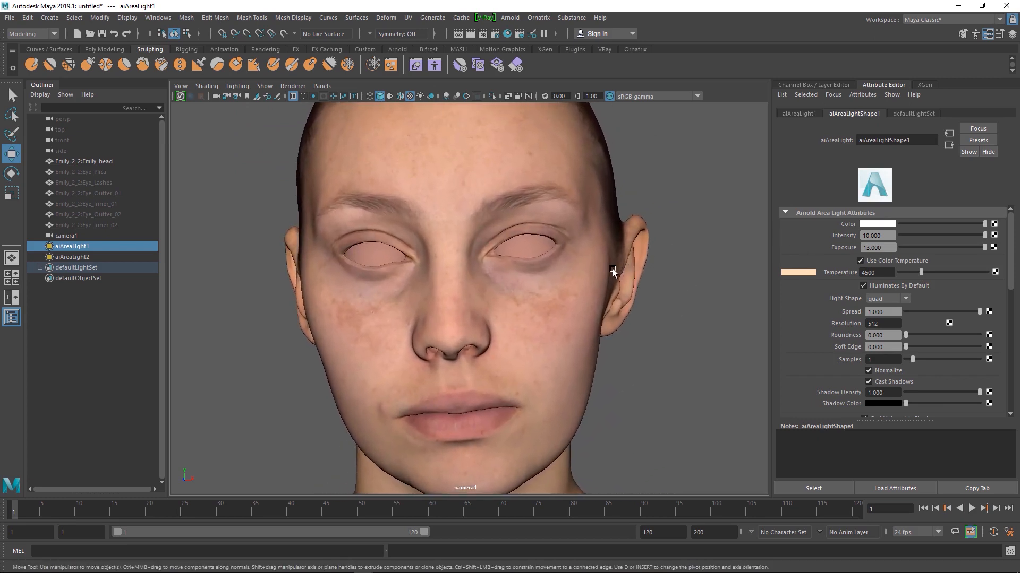
pyautogui.keyDown('alt'); pyautogui.moveTo(612, 271); pyautogui.dragTo(637, 240, button='middle'); pyautogui.keyUp('alt')
pyautogui.keyDown('alt'); pyautogui.moveTo(637, 241); pyautogui.dragTo(578, 267, button='right'); pyautogui.keyUp('alt')
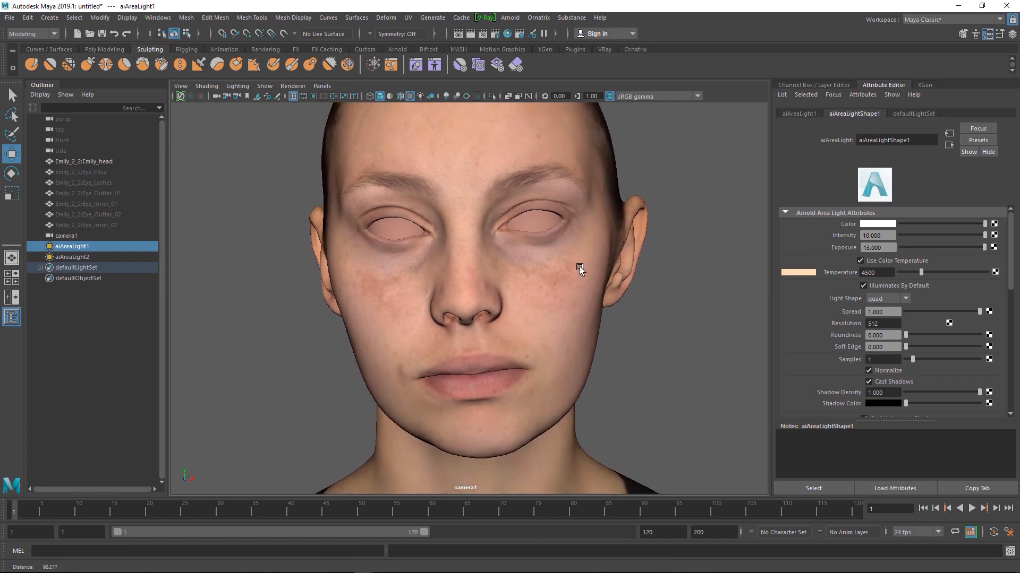
pyautogui.keyDown('alt'); pyautogui.moveTo(579, 267); pyautogui.dragTo(578, 282, button='middle'); pyautogui.keyUp('alt')
pyautogui.keyDown('alt'); pyautogui.moveTo(578, 282); pyautogui.dragTo(576, 280, button='right'); pyautogui.keyUp('alt')
pyautogui.keyDown('alt'); pyautogui.moveTo(576, 279); pyautogui.dragTo(574, 271, button='middle'); pyautogui.keyUp('alt')
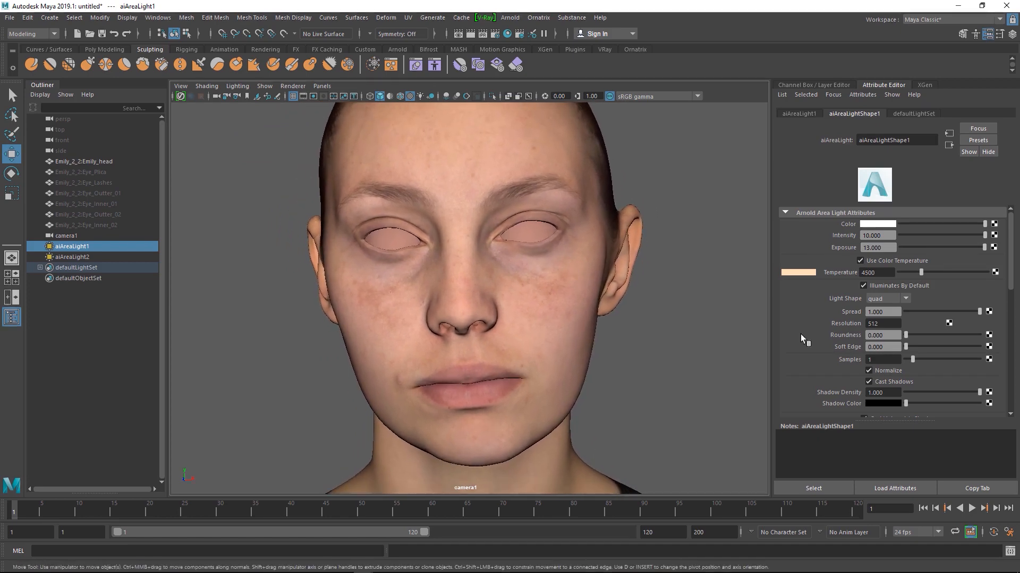
# Set the first area light's Samples to 2.
pyautogui.press('Return')
pyautogui.keyDown('alt'); pyautogui.moveTo(562, 271); pyautogui.dragTo(273, 178, button='right'); pyautogui.keyUp('alt')
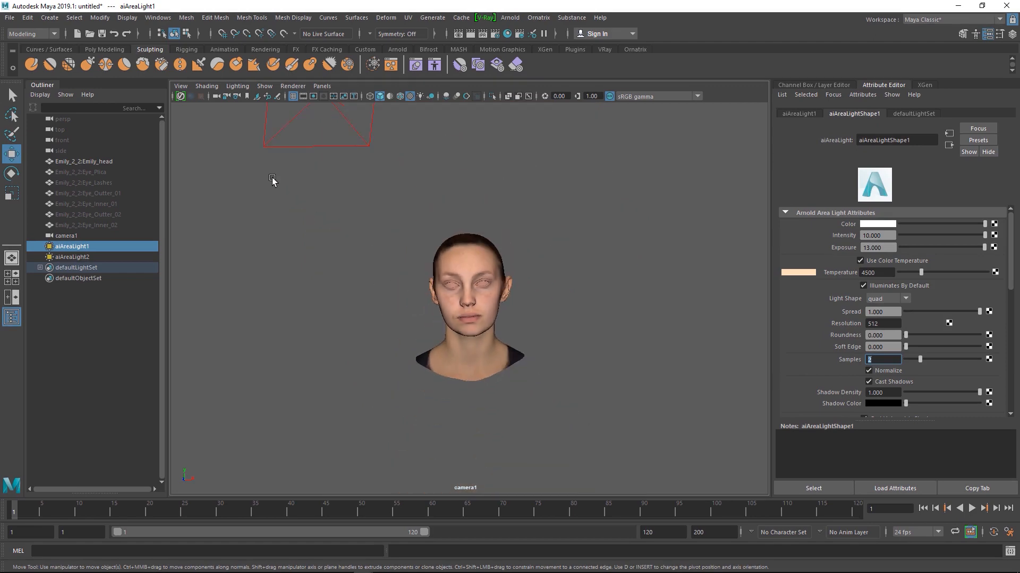
# Set the second area light's Samples to 2.
pyautogui.click(287, 109)
pyautogui.click(296, 119)
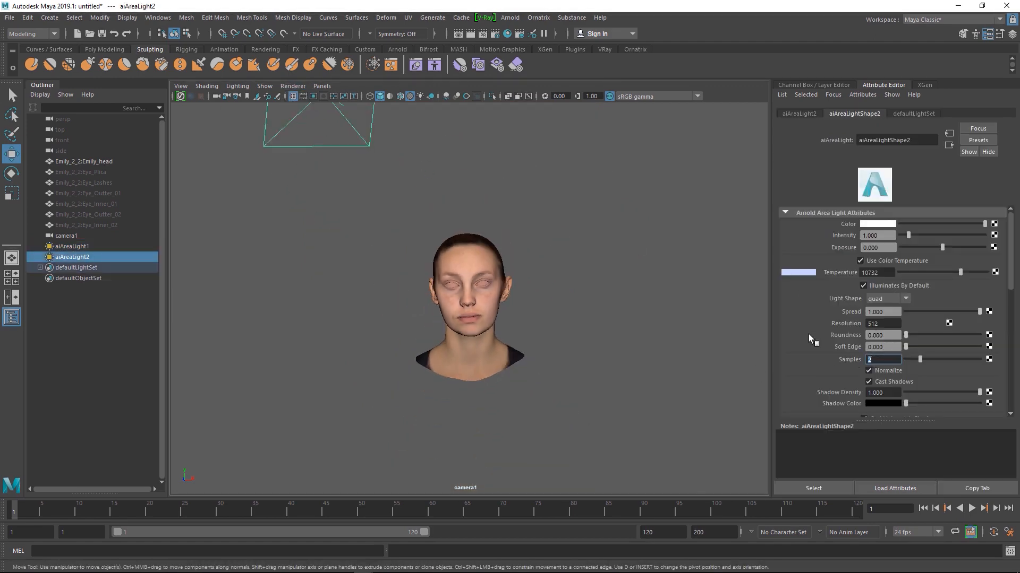
pyautogui.click(682, 296)
pyautogui.scroll(8, 482, 313)
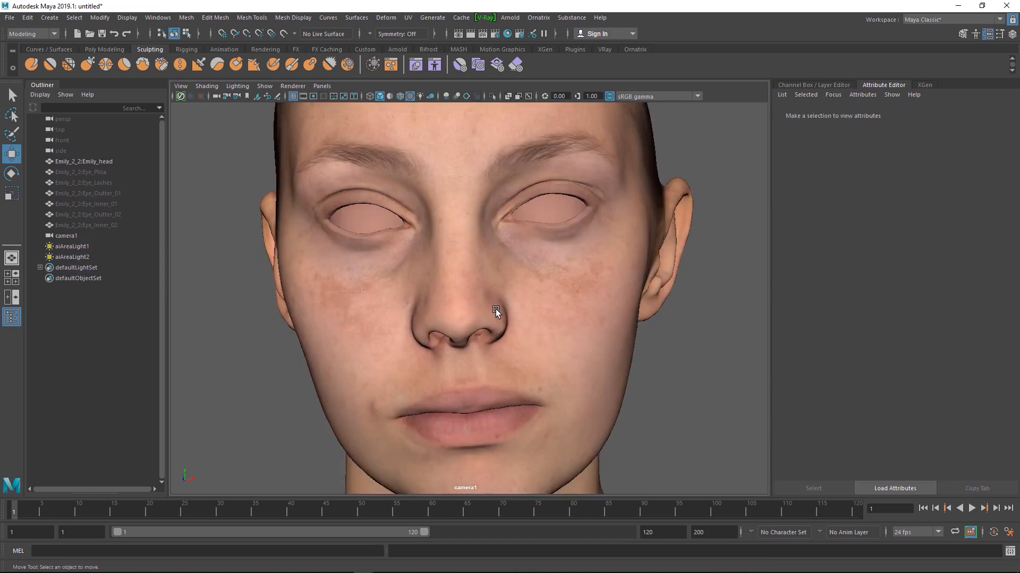
pyautogui.scroll(-8, 486, 297)
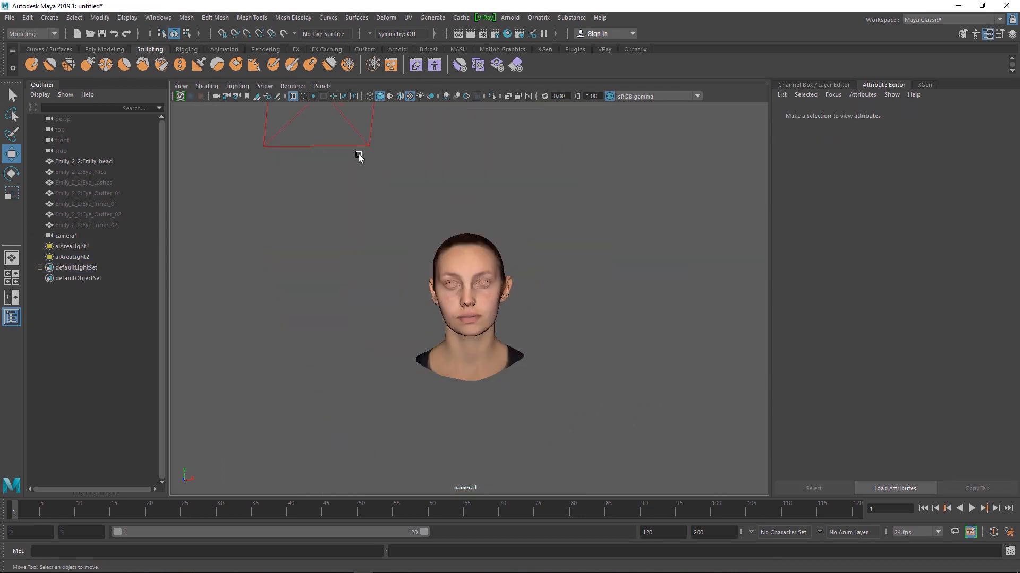
# Set the second area light's Exposure to 13.
pyautogui.click(296, 116)
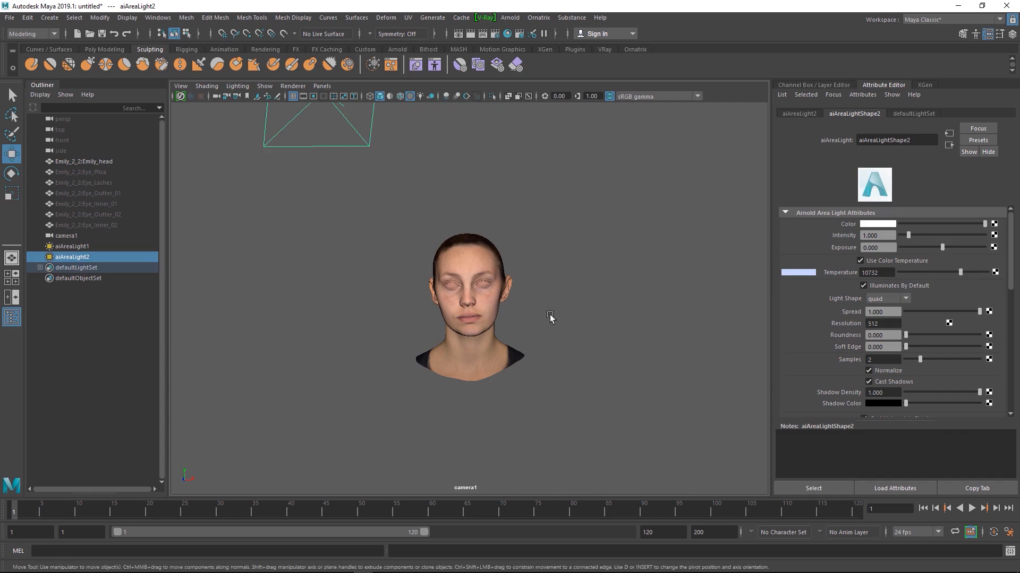
pyautogui.scroll(3, 554, 317)
pyautogui.scroll(-4, 553, 240)
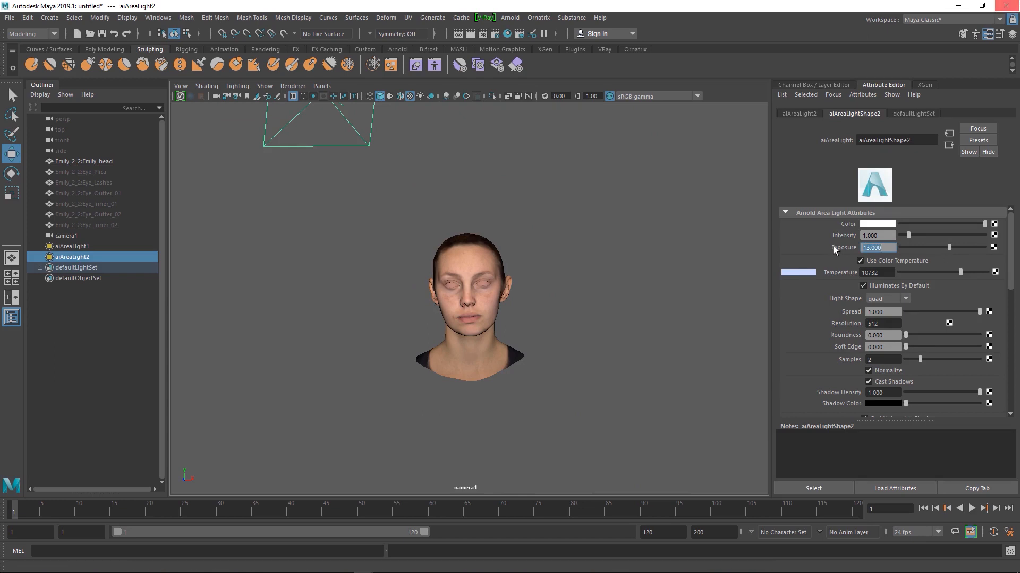
pyautogui.click(523, 358)
# Frame a frontal close-up of the Emily face in camera1 and start an interactive Arnold RenderView preview.
pyautogui.click(549, 294)
pyautogui.scroll(6, 521, 306)
pyautogui.scroll(-4, 400, 305)
pyautogui.moveTo(401, 305)
pyautogui.keyDown('alt'); pyautogui.mouseDown()
pyautogui.moveTo(398, 333)
pyautogui.moveTo(400, 320)
pyautogui.mouseUp(); pyautogui.keyUp('alt')
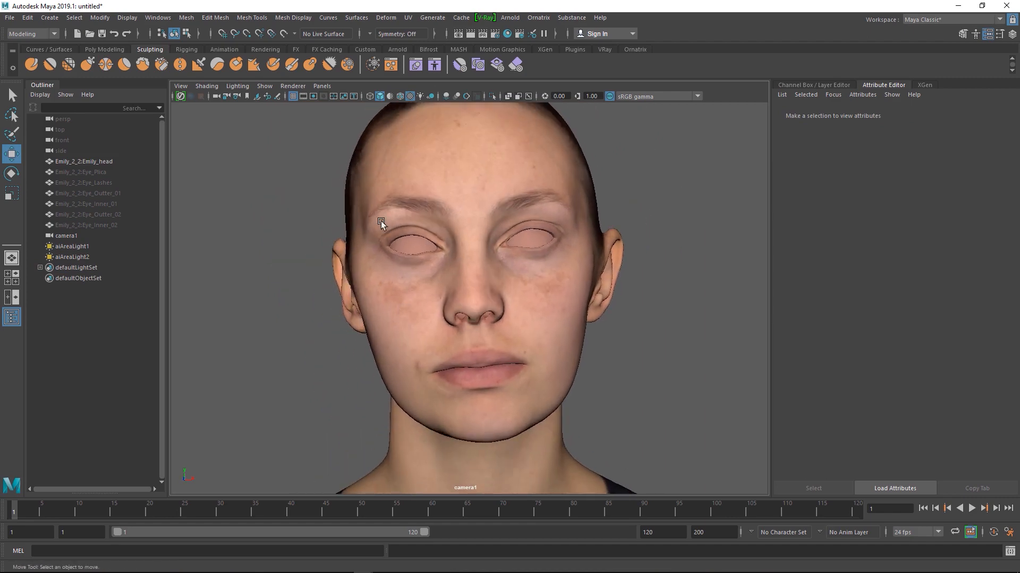
pyautogui.click(510, 17)
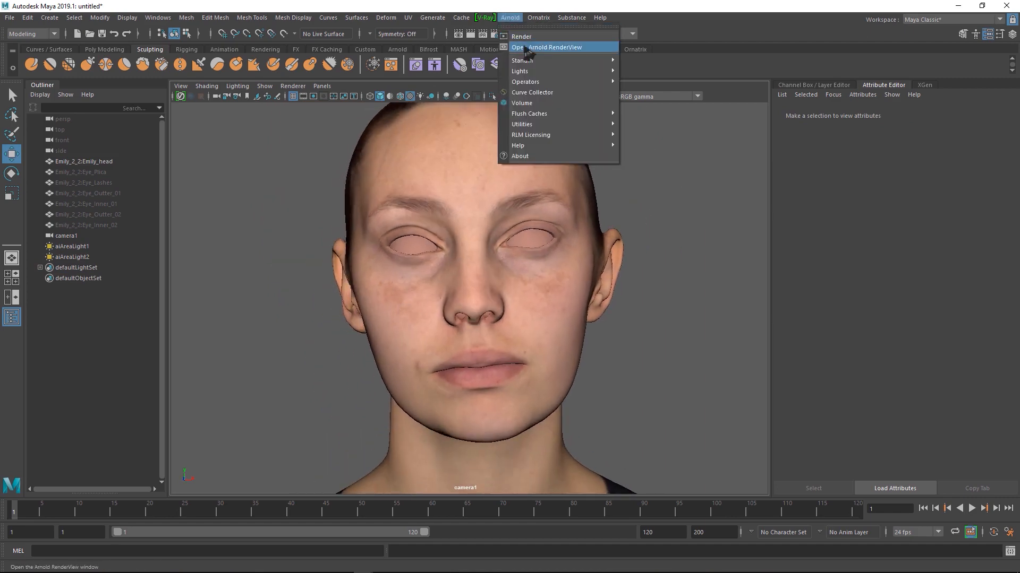
pyautogui.click(528, 47)
pyautogui.click(784, 136)
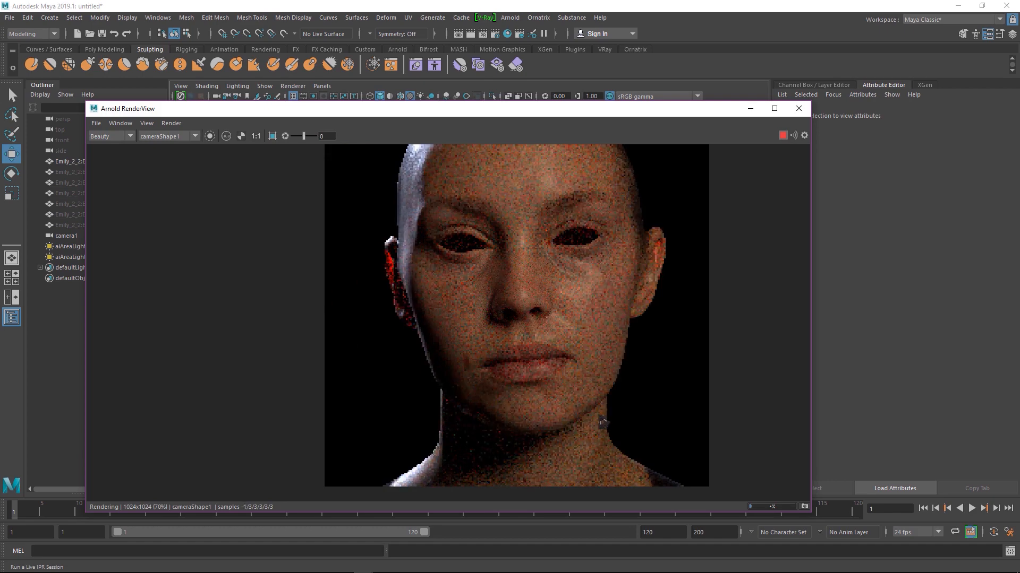
# Examine the rendered skin around the nose, lips and whole face, stop the preview and close the Arnold RenderView.
pyautogui.scroll(2, 545, 351)
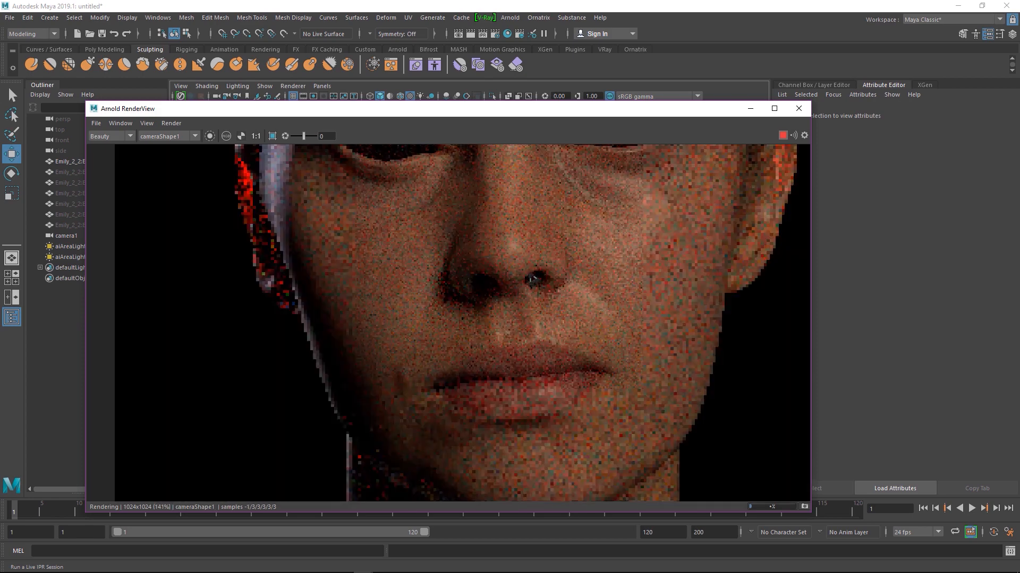
pyautogui.scroll(2, 537, 288)
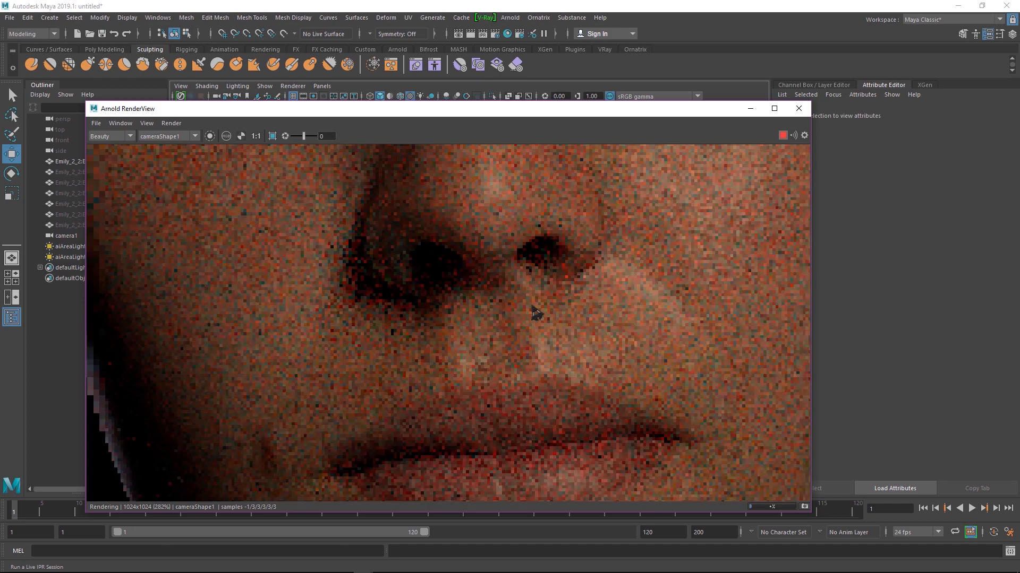
pyautogui.scroll(-1, 535, 308)
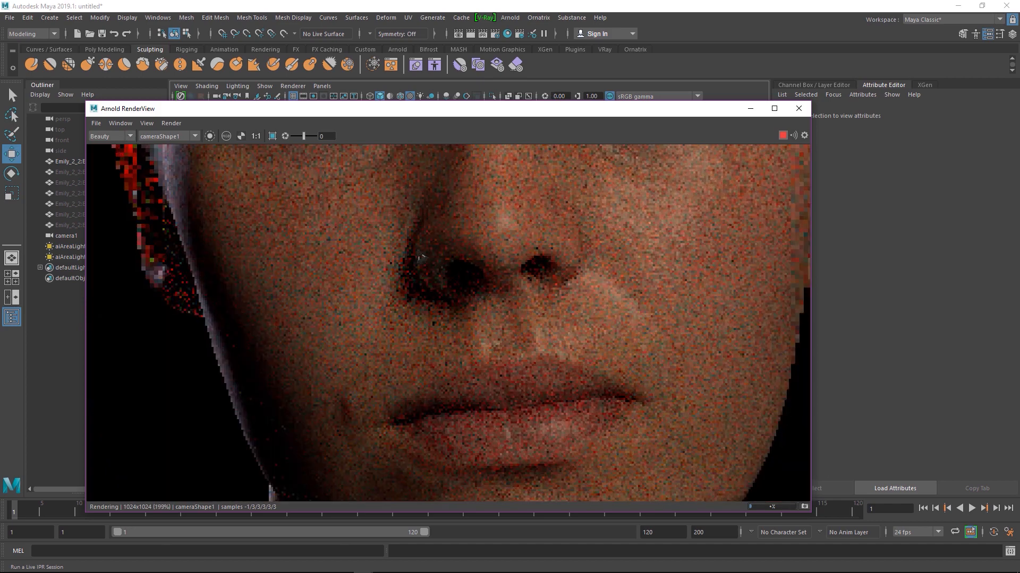
pyautogui.scroll(-3, 419, 256)
pyautogui.moveTo(427, 322); pyautogui.dragTo(426, 341, button='middle')
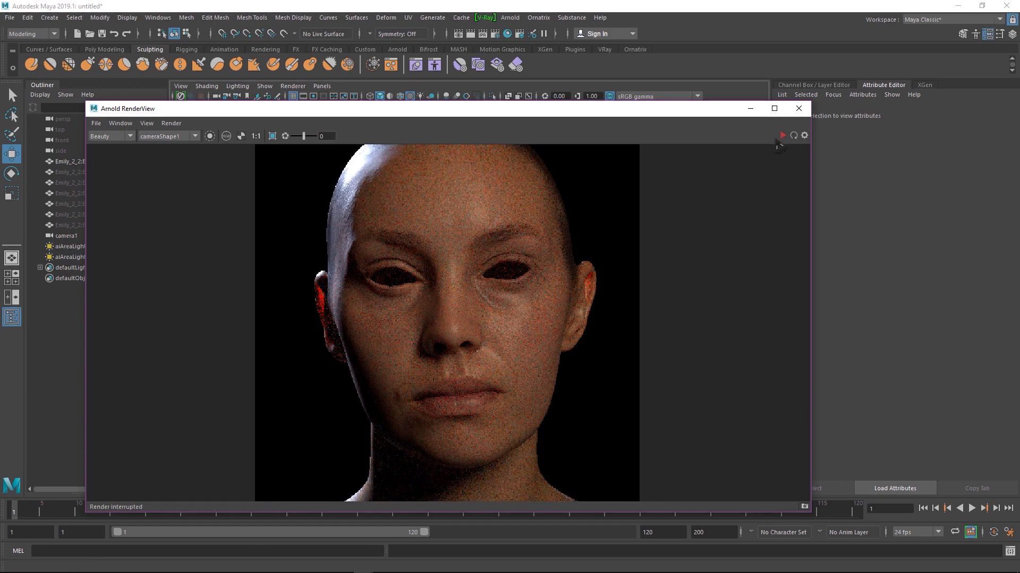
pyautogui.click(798, 109)
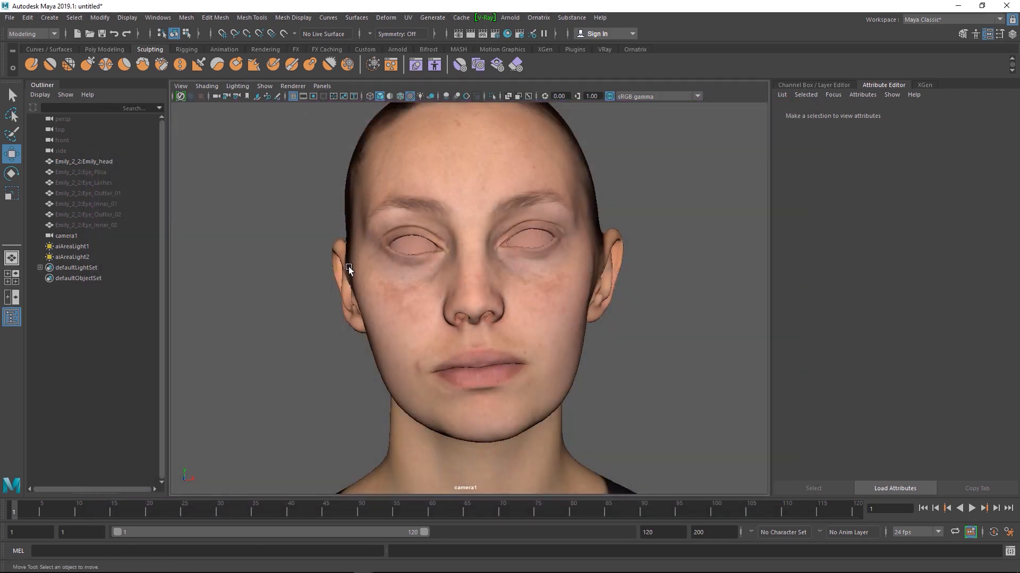
# Set the Arnold Camera (AA) samples to 10 and both the Diffuse and Specular ray depth to 10.
pyautogui.scroll(3, 361, 281)
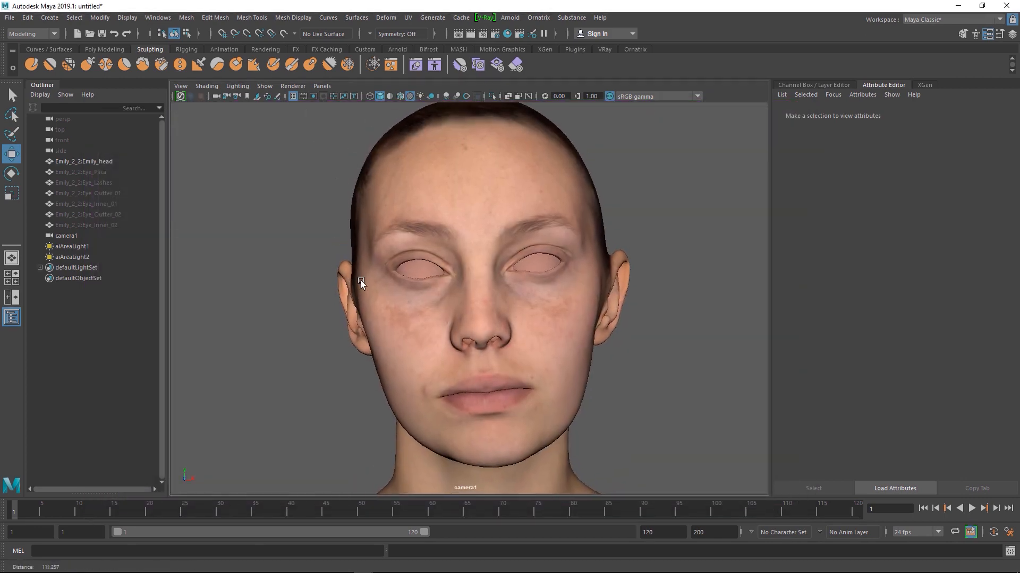
pyautogui.click(494, 35)
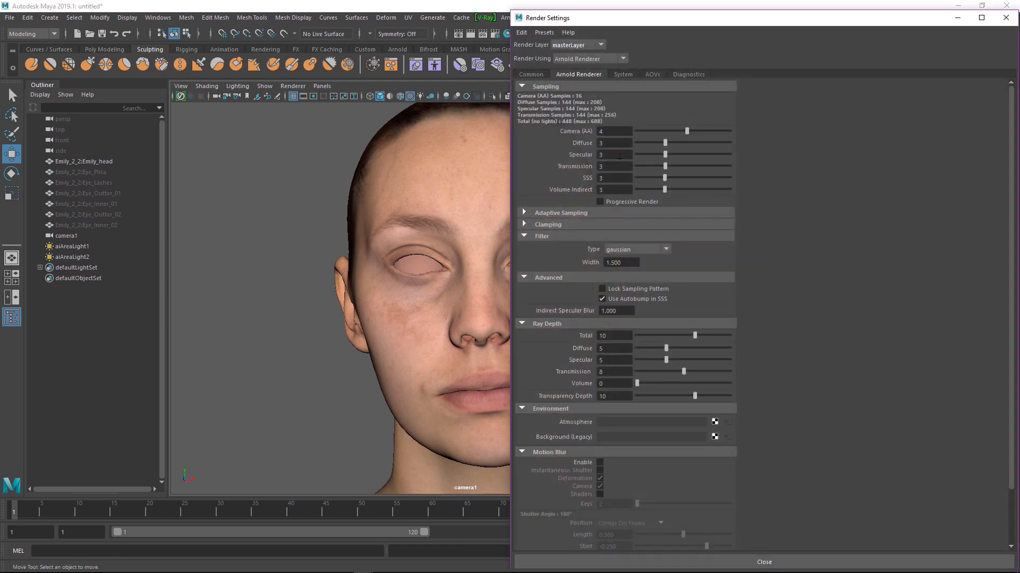
pyautogui.moveTo(757, 129); pyautogui.dragTo(738, 129)
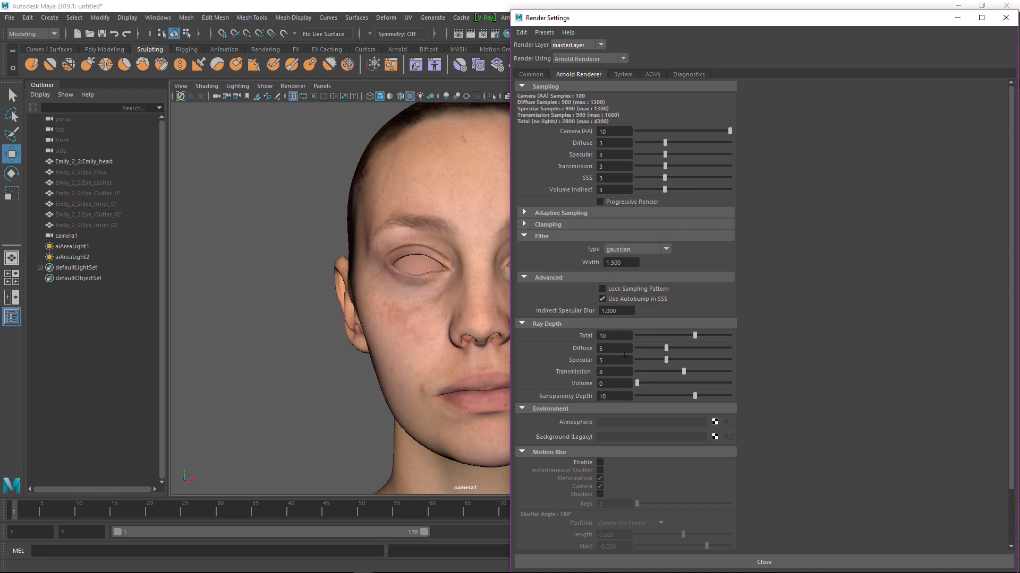
pyautogui.click(602, 348)
pyautogui.press('Tab')
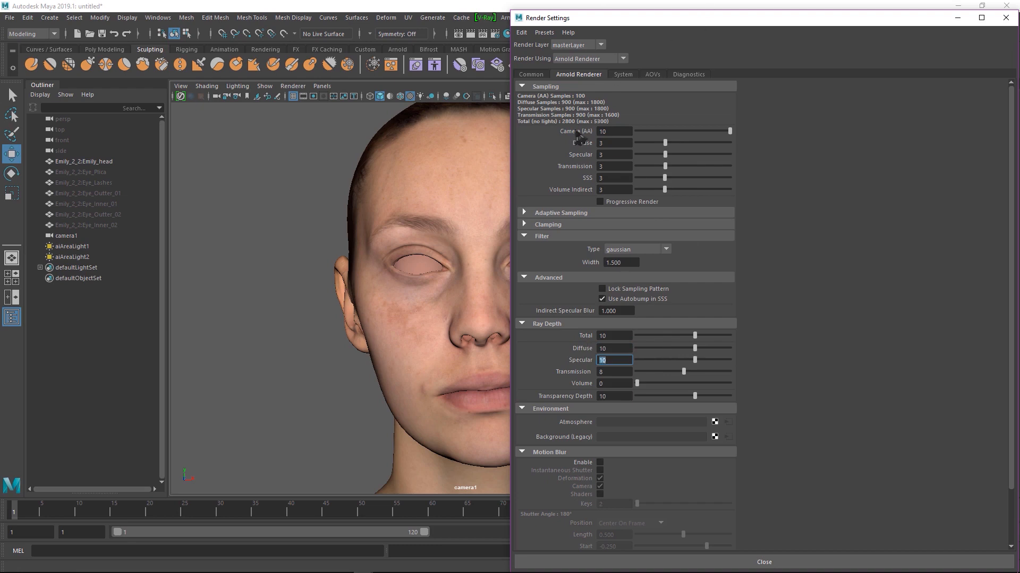
# Set the render image size to the 2k_Square preset and close the Render Settings.
pyautogui.click(532, 75)
pyautogui.scroll(-3, 557, 198)
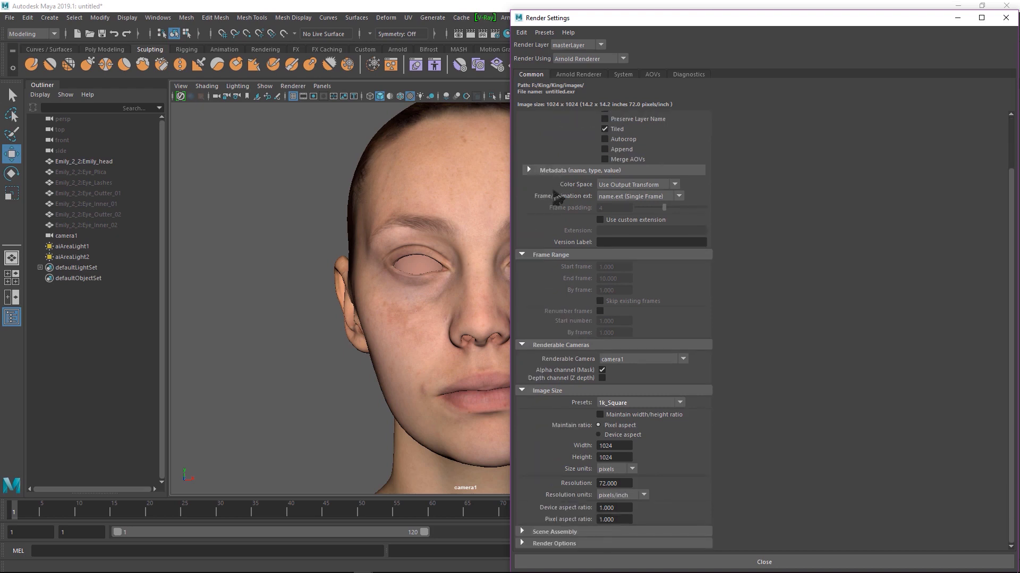
pyautogui.click(637, 404)
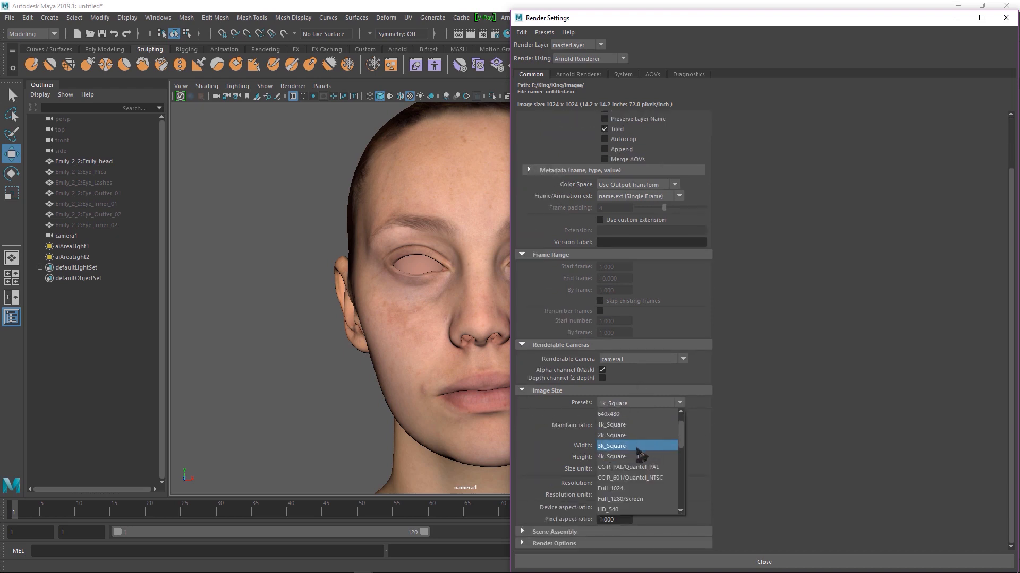
pyautogui.click(610, 436)
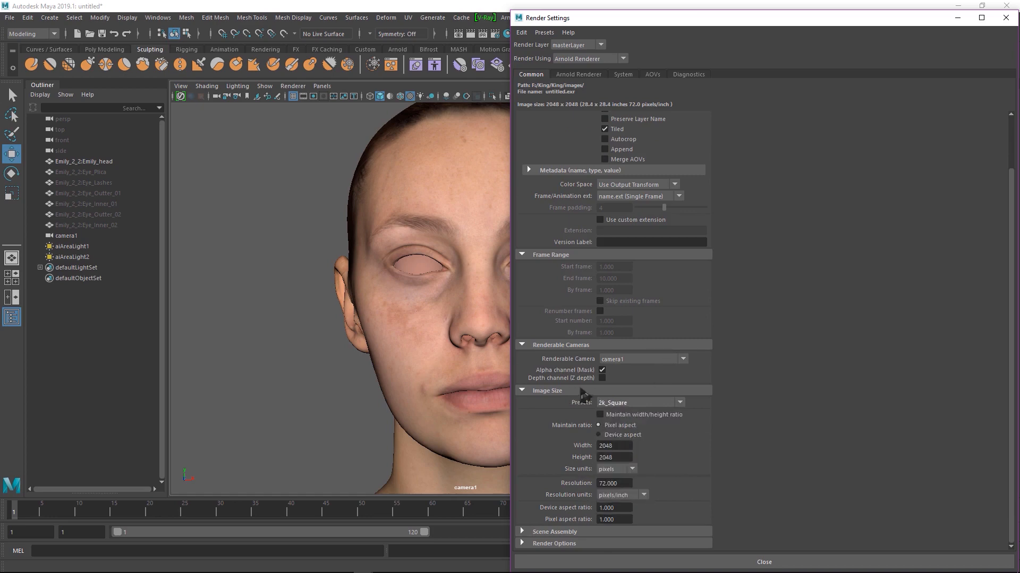
pyautogui.click(1006, 18)
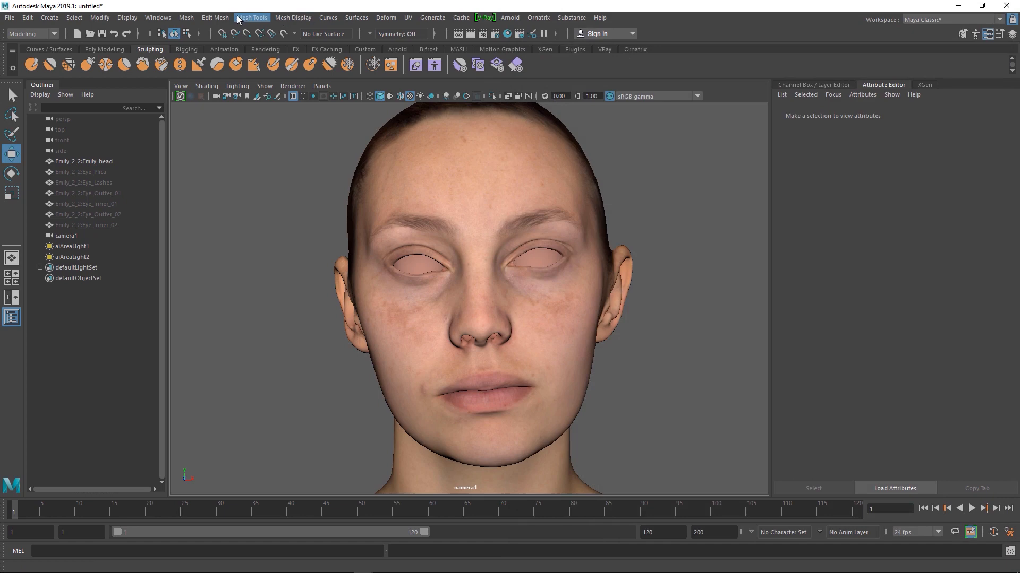
# Set the Emily head's Arnold Subdivision type to catclark with 4 iterations.
pyautogui.click(466, 173)
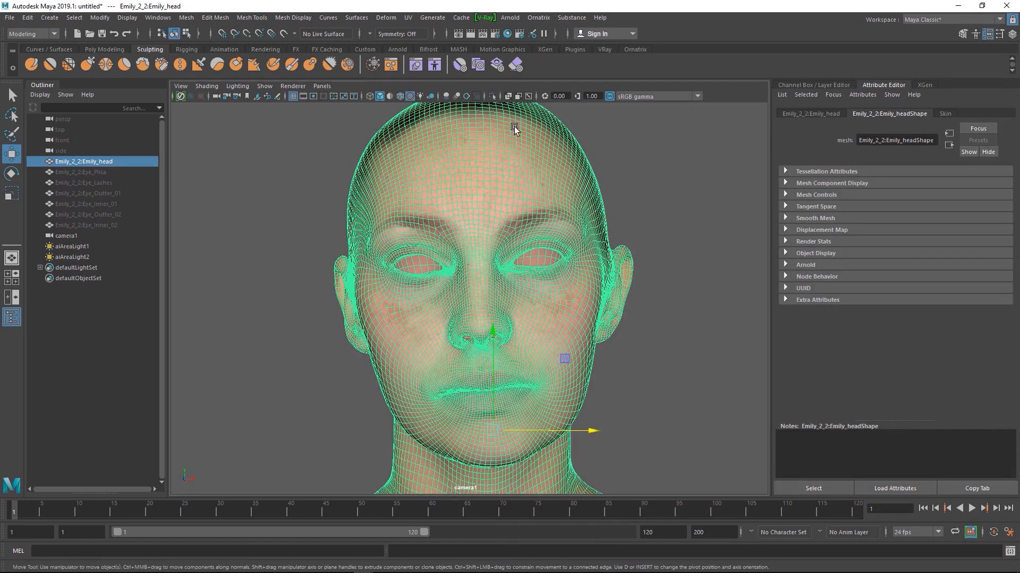
pyautogui.scroll(-2, 684, 218)
pyautogui.scroll(2, 521, 175)
pyautogui.click(804, 265)
pyautogui.scroll(-5, 849, 308)
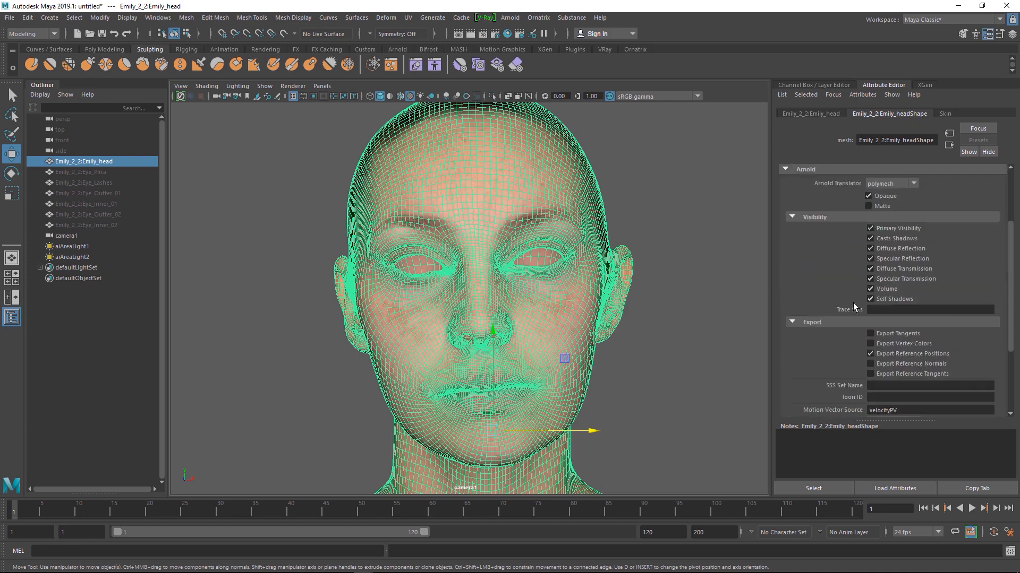
pyautogui.click(808, 348)
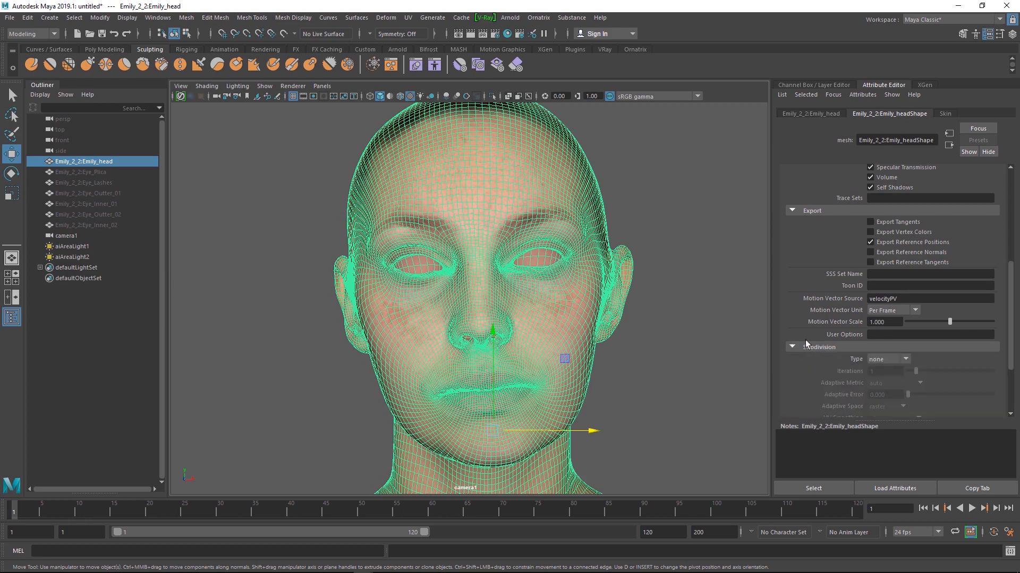
pyautogui.scroll(-2, 815, 319)
pyautogui.click(888, 295)
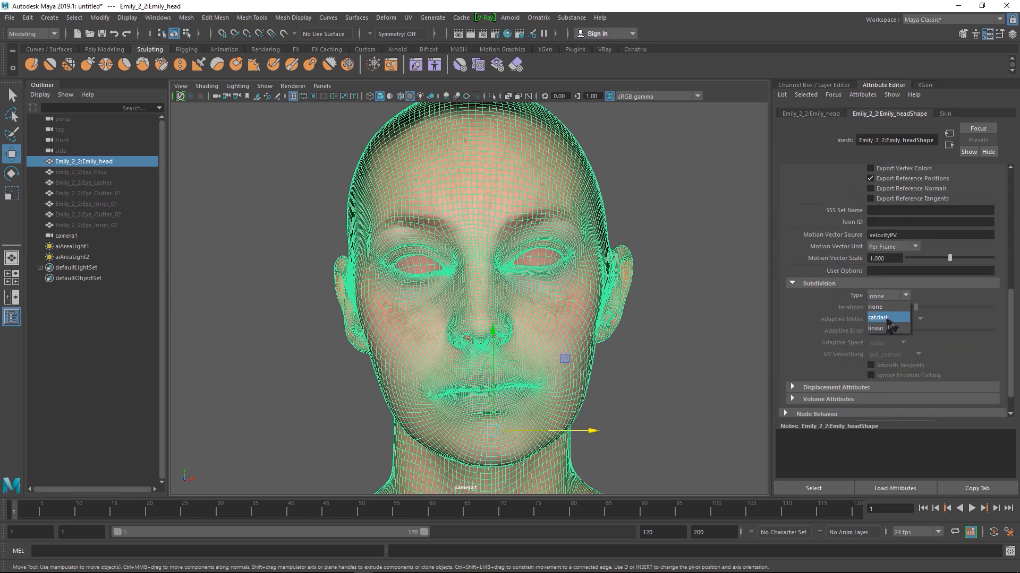
pyautogui.click(878, 317)
pyautogui.click(868, 308)
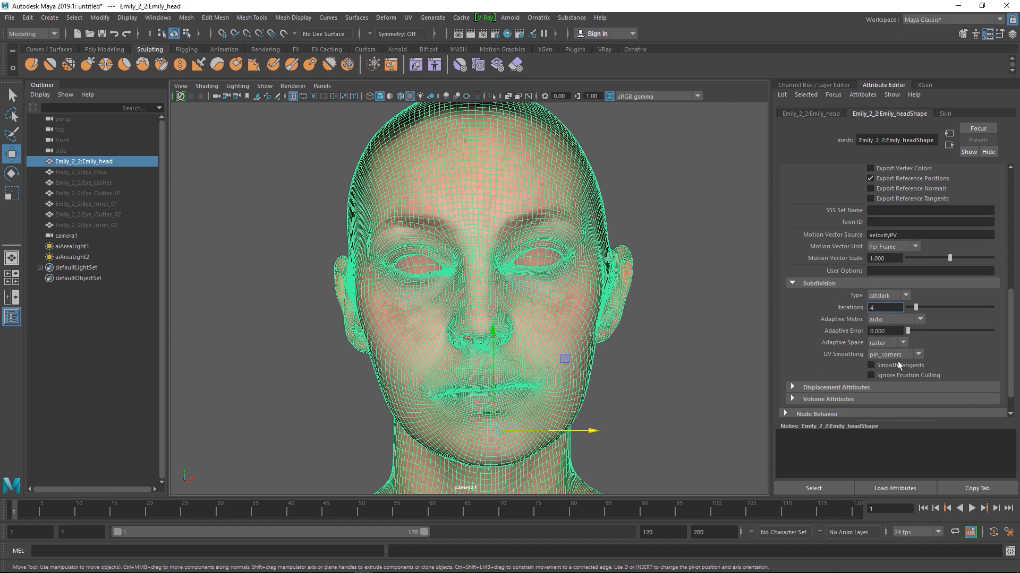
# Enable Autobump in the Emily head's Arnold displacement attributes.
pyautogui.click(846, 387)
pyautogui.scroll(-2, 794, 331)
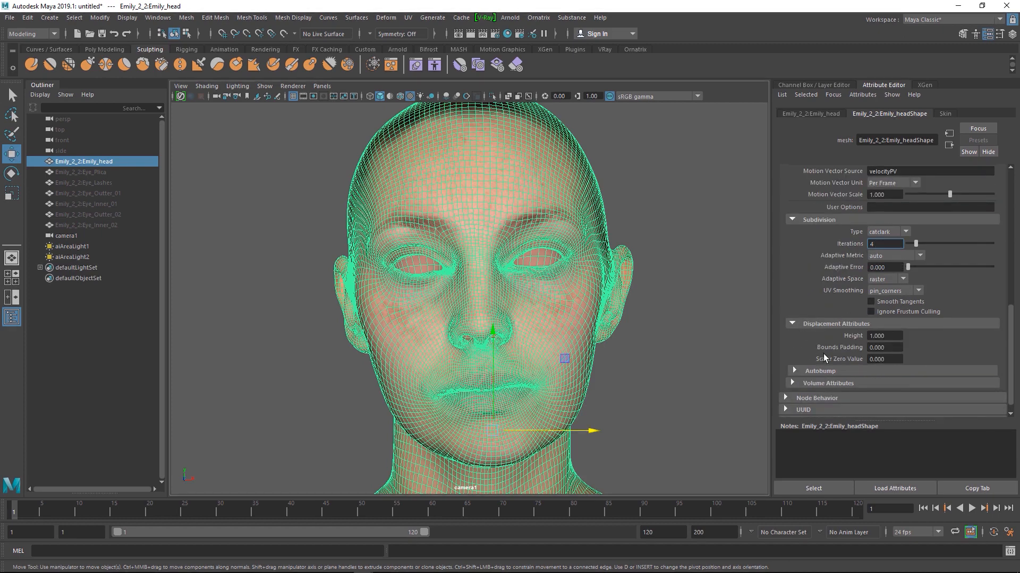
pyautogui.click(821, 369)
pyautogui.scroll(-1, 818, 350)
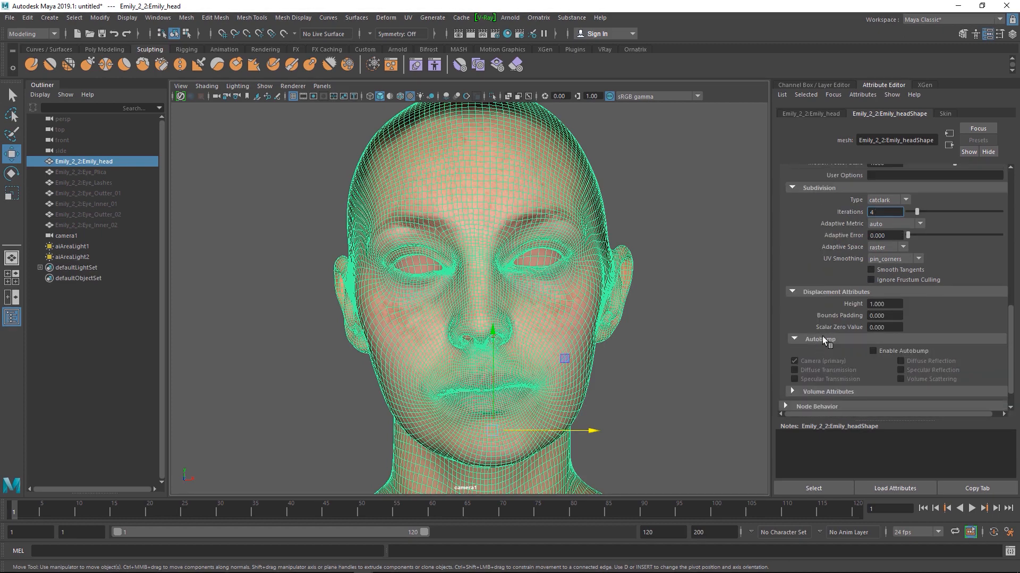
pyautogui.click(872, 351)
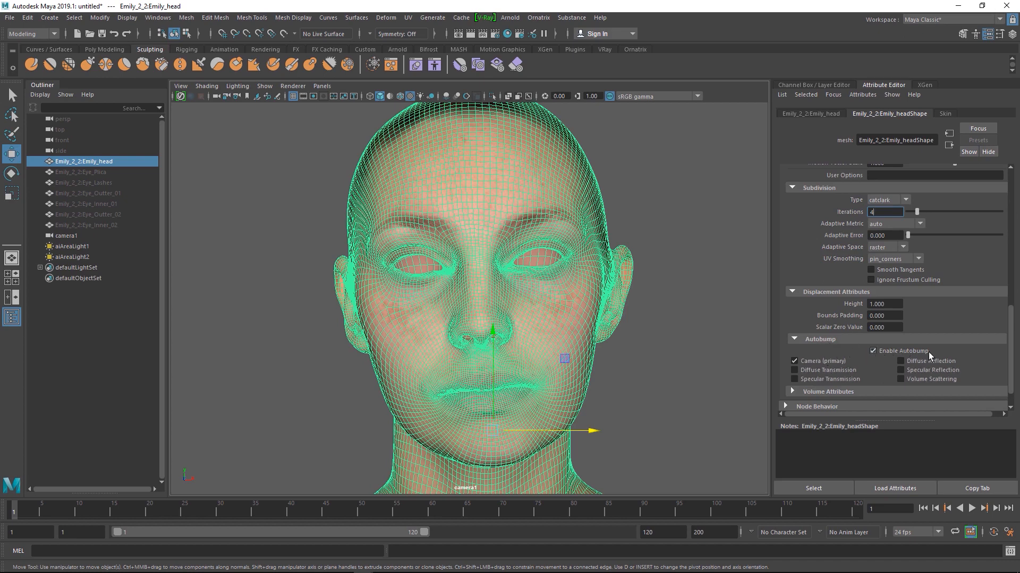
pyautogui.press('Return')
# Deselect the head and reframe the frontal close-up of the face in camera1.
pyautogui.click(685, 310)
pyautogui.keyDown('alt'); pyautogui.moveTo(611, 269); pyautogui.dragTo(613, 248); pyautogui.keyUp('alt')
pyautogui.keyDown('alt'); pyautogui.moveTo(613, 248); pyautogui.dragTo(622, 254, button='right'); pyautogui.keyUp('alt')
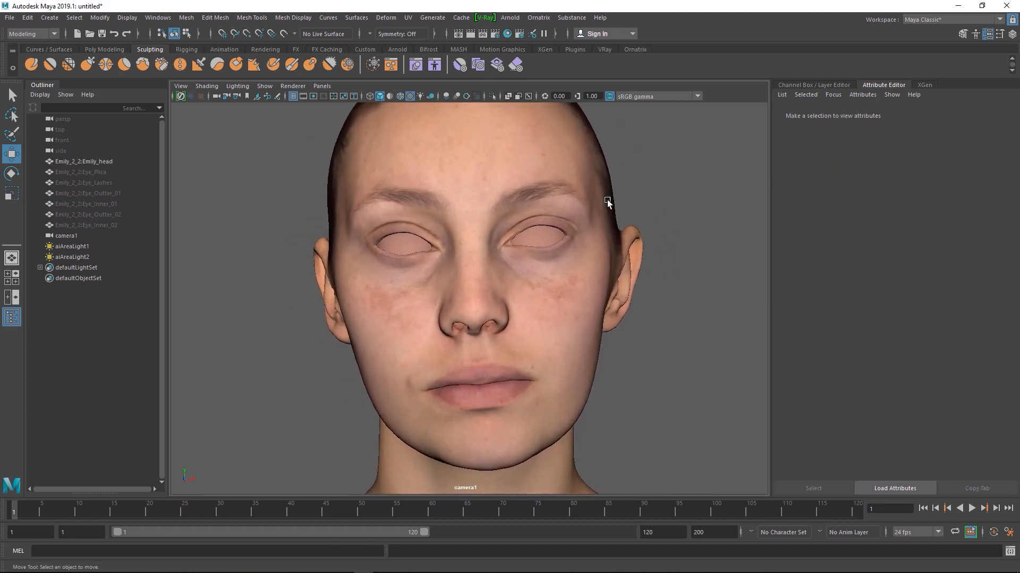
pyautogui.moveTo(534, 214)
pyautogui.keyDown('alt'); pyautogui.mouseDown()
pyautogui.moveTo(543, 218)
pyautogui.moveTo(531, 217)
pyautogui.mouseUp(); pyautogui.keyUp('alt')
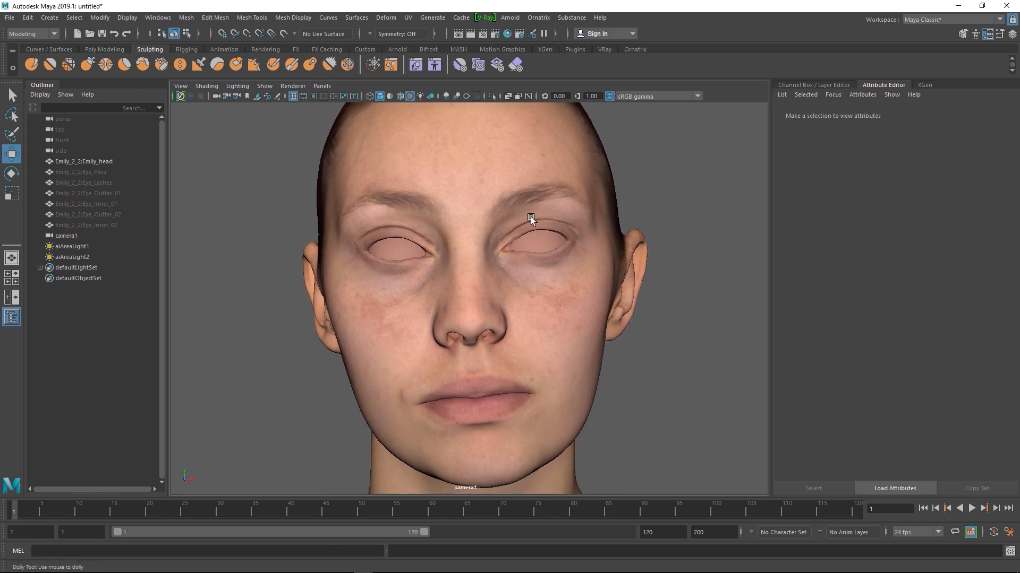
pyautogui.keyDown('alt'); pyautogui.moveTo(531, 216); pyautogui.dragTo(508, 238, button='middle'); pyautogui.keyUp('alt')
pyautogui.moveTo(508, 238)
pyautogui.keyDown('alt'); pyautogui.mouseDown()
pyautogui.moveTo(495, 240)
pyautogui.moveTo(501, 232)
pyautogui.mouseUp(); pyautogui.keyUp('alt')
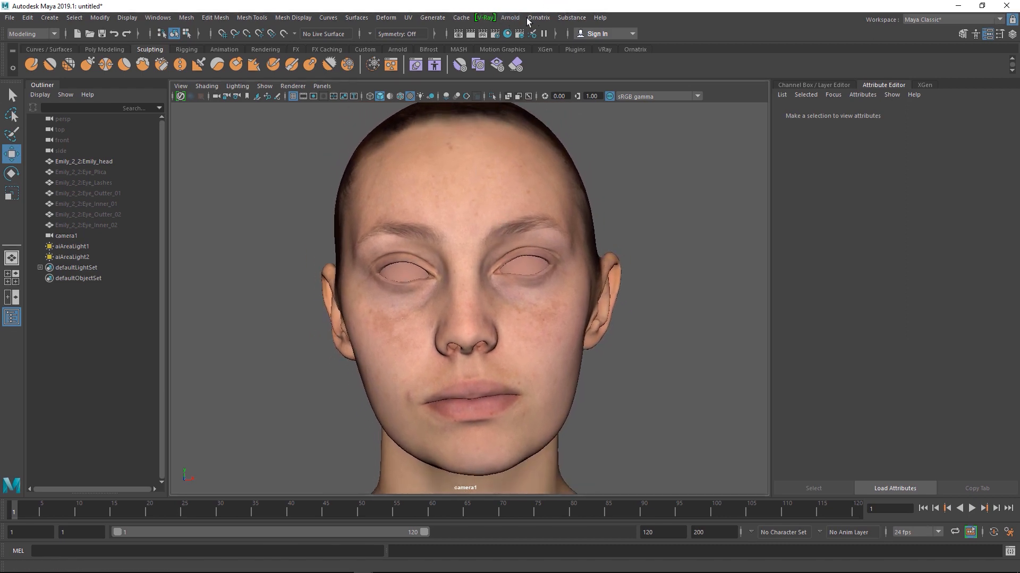
# Open the Arnold RenderView, turn off Progressive Refinement, and start rendering the head from camera1.
pyautogui.click(510, 18)
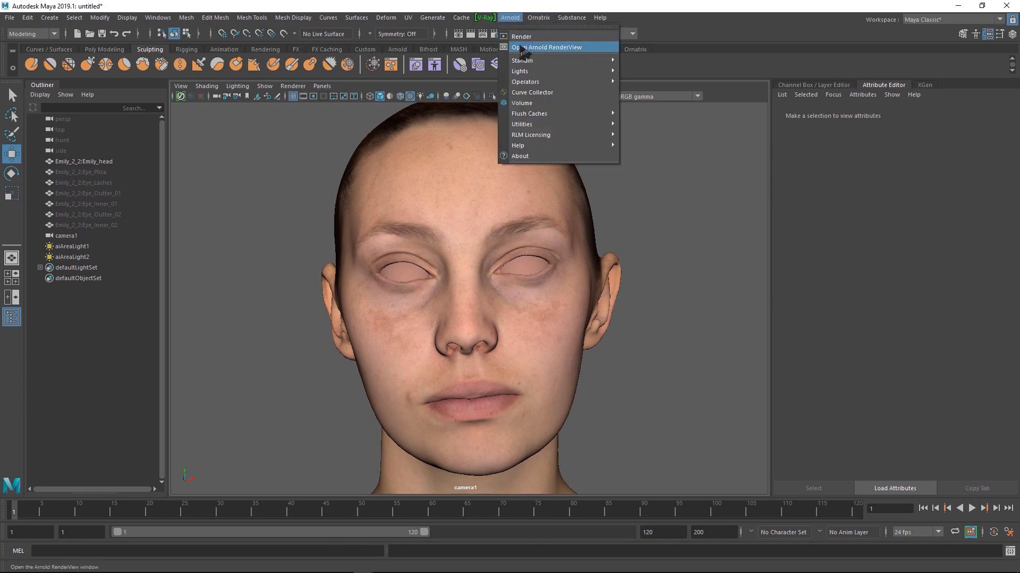
pyautogui.click(547, 47)
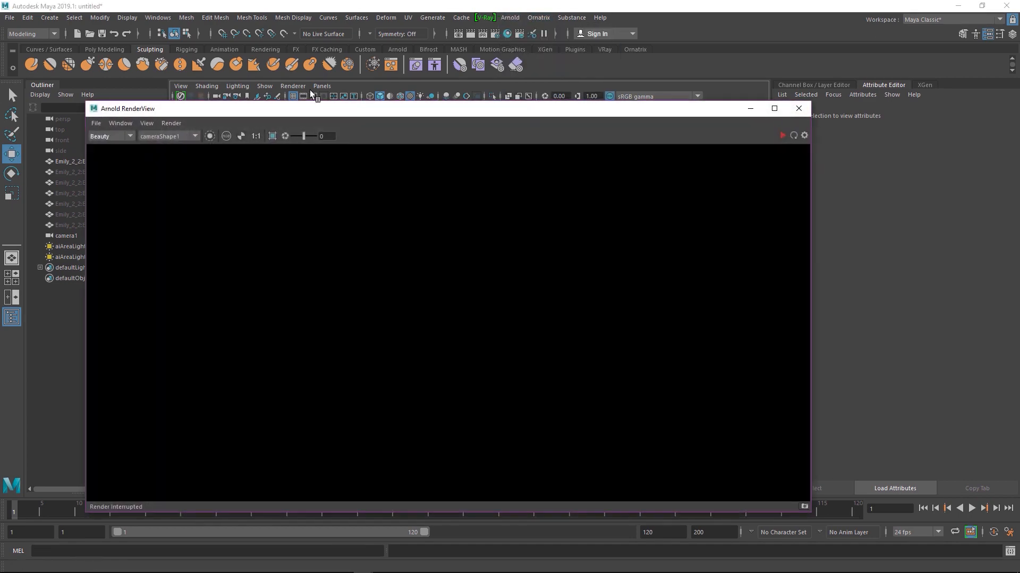
pyautogui.click(171, 124)
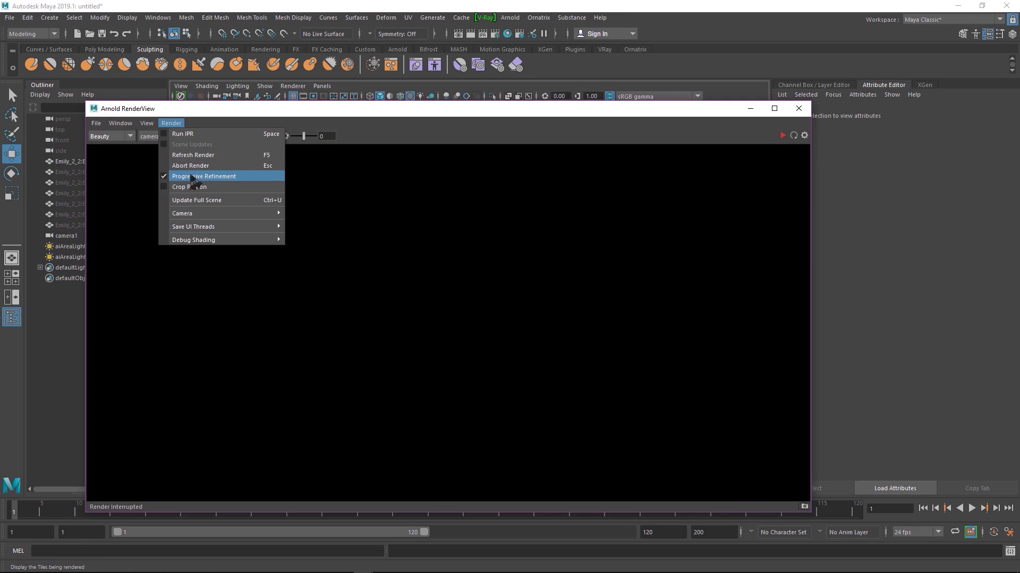
pyautogui.click(163, 177)
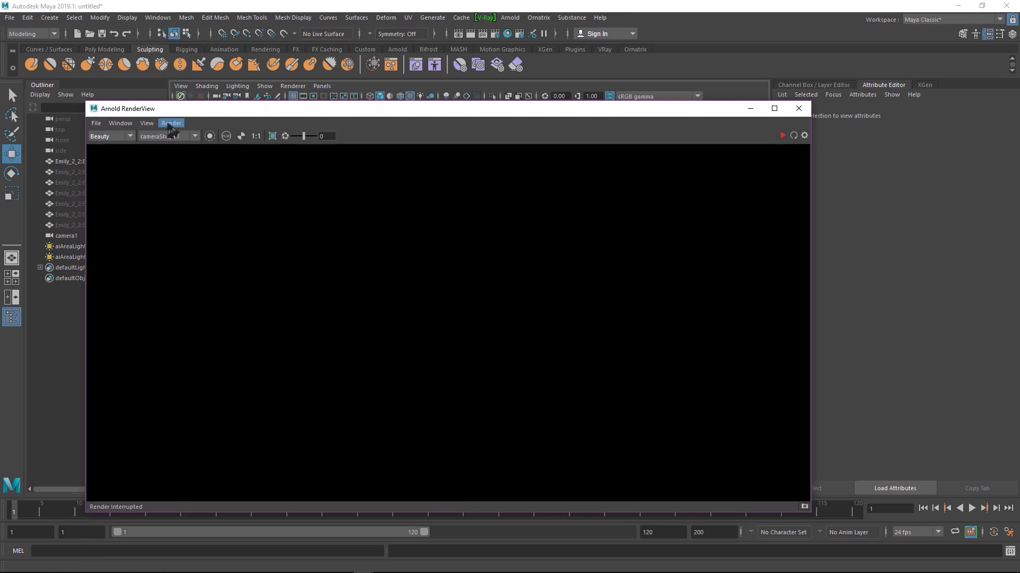
pyautogui.click(168, 126)
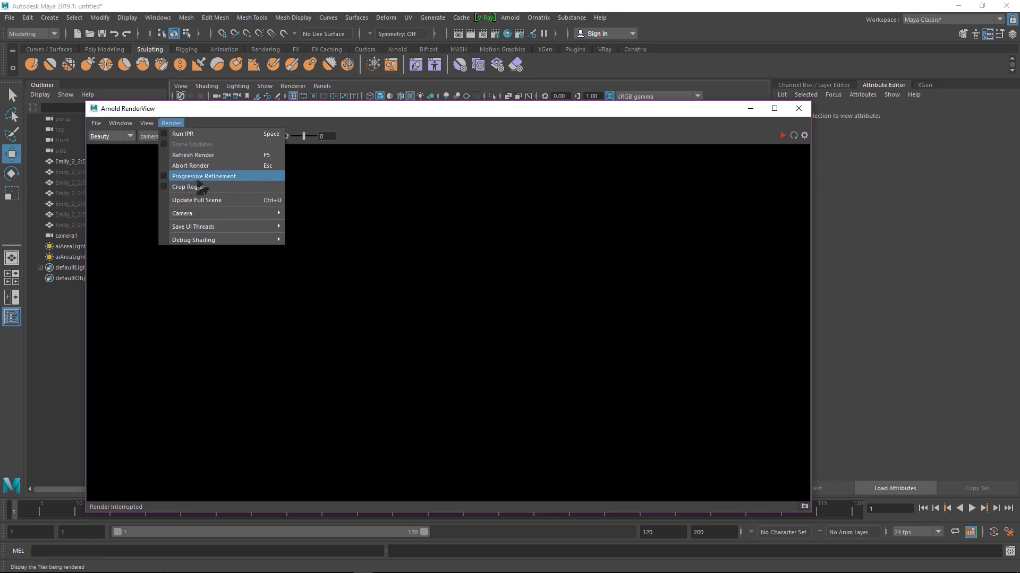
pyautogui.click(762, 133)
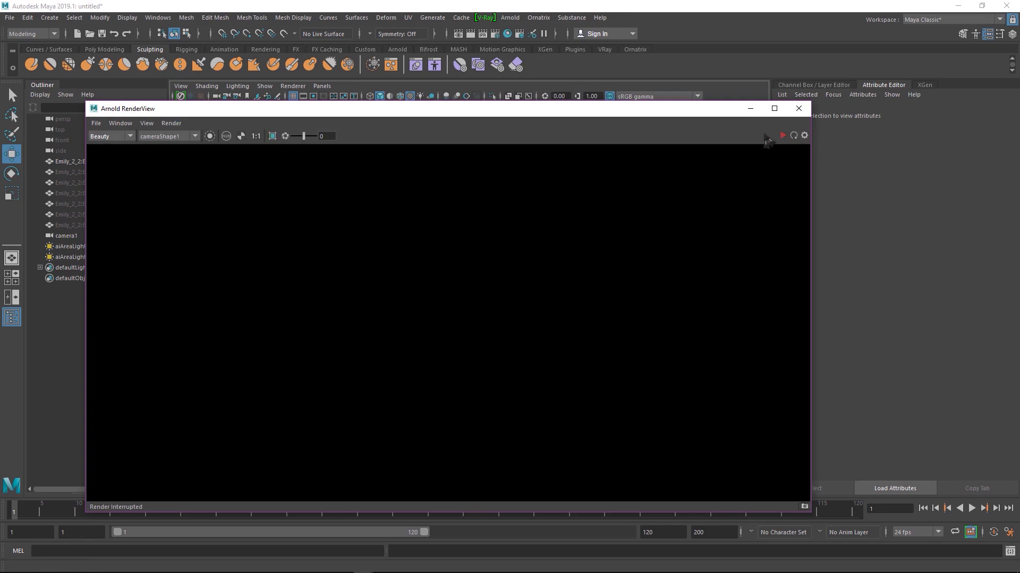
pyautogui.click(783, 136)
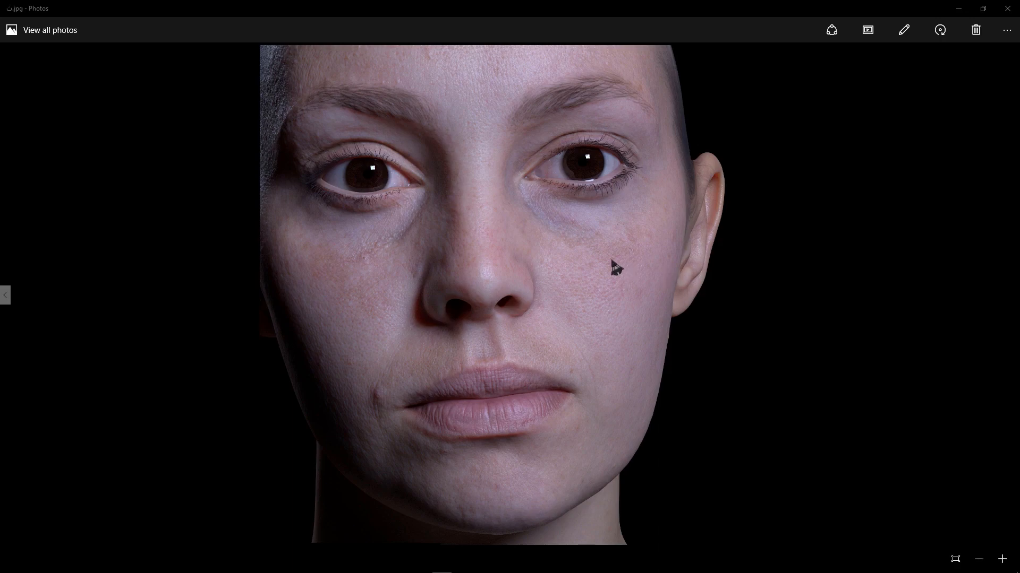
# Zoom into the finished render in Photos and examine the skin pores and highlights on the cheeks and nose.
pyautogui.scroll(5, 456, 263)
pyautogui.moveTo(428, 282); pyautogui.dragTo(64, 326)
pyautogui.moveTo(548, 355); pyautogui.dragTo(562, 401)
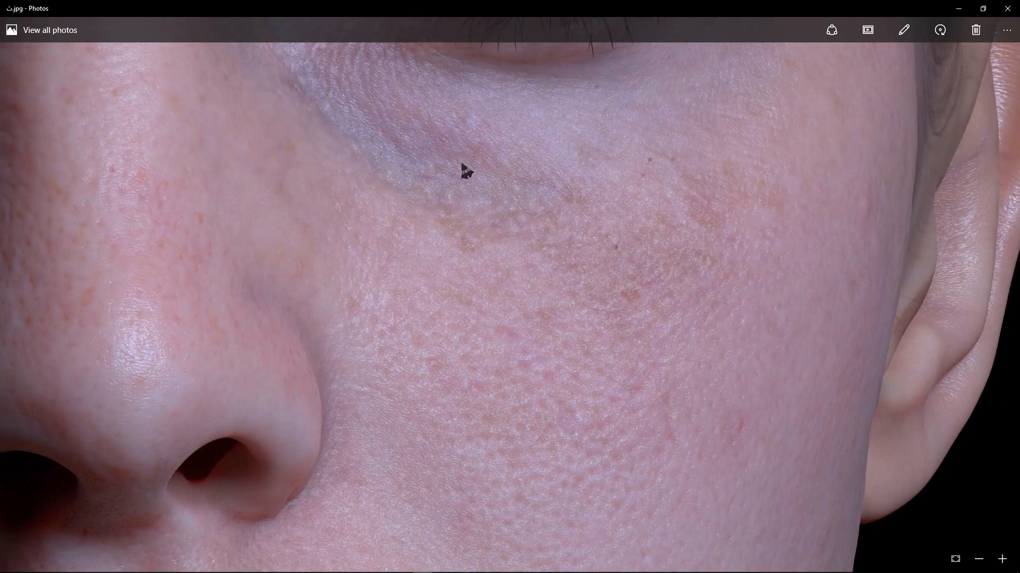
pyautogui.moveTo(285, 258); pyautogui.dragTo(910, 257)
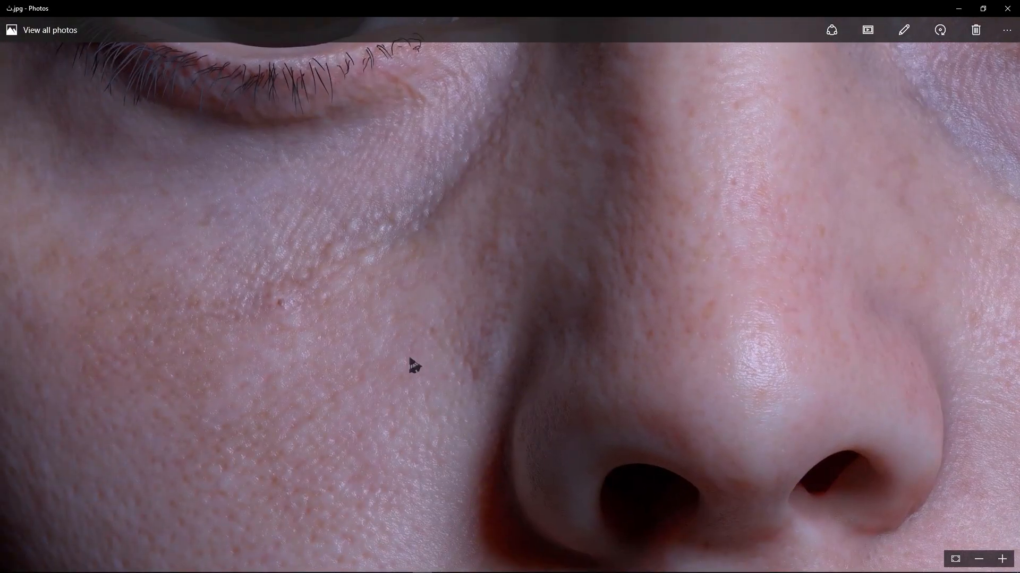
pyautogui.moveTo(353, 368); pyautogui.dragTo(353, 232)
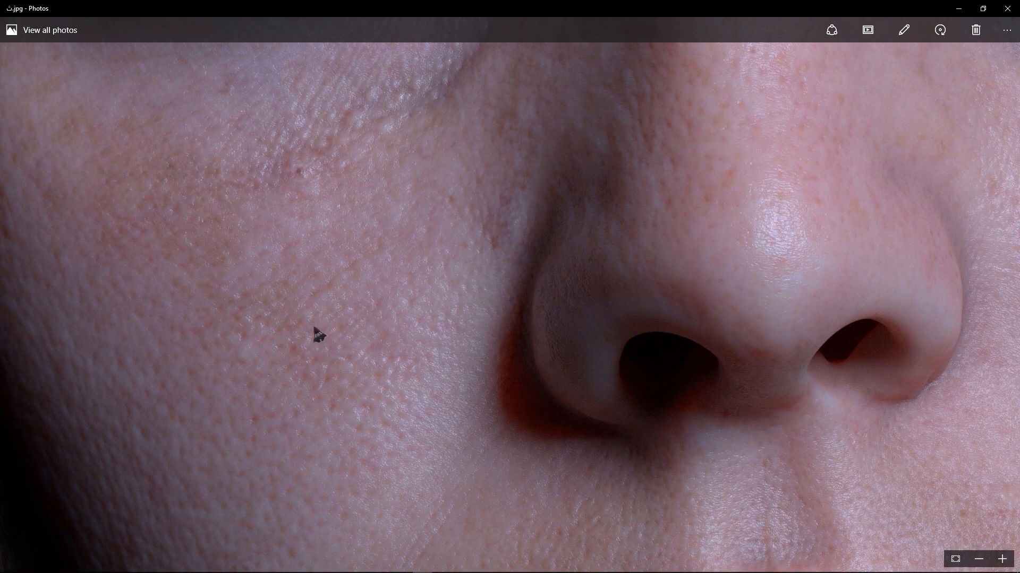
pyautogui.moveTo(378, 396); pyautogui.dragTo(384, 282)
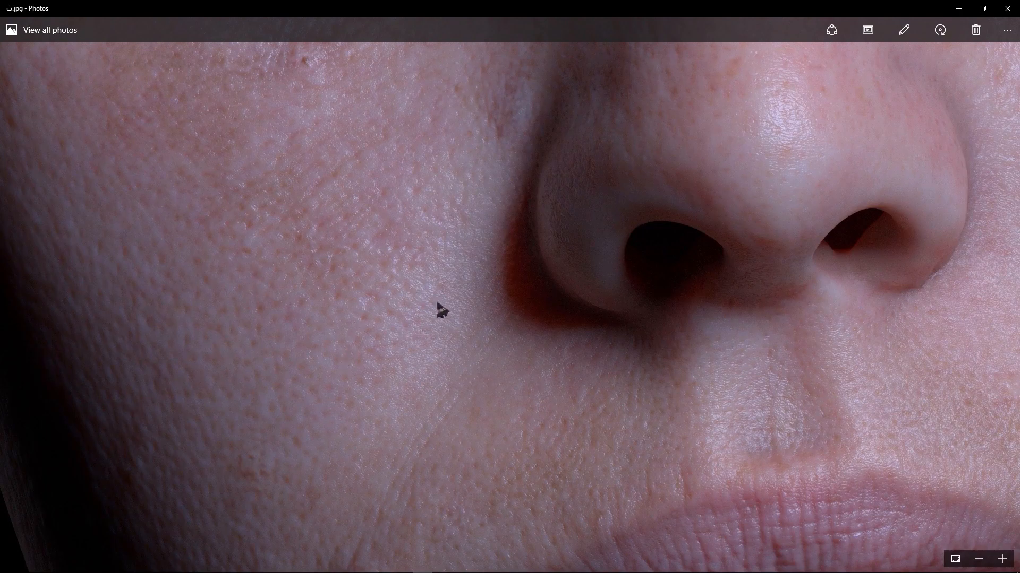
pyautogui.moveTo(461, 359); pyautogui.dragTo(46, 273)
pyautogui.moveTo(681, 337); pyautogui.dragTo(468, 400)
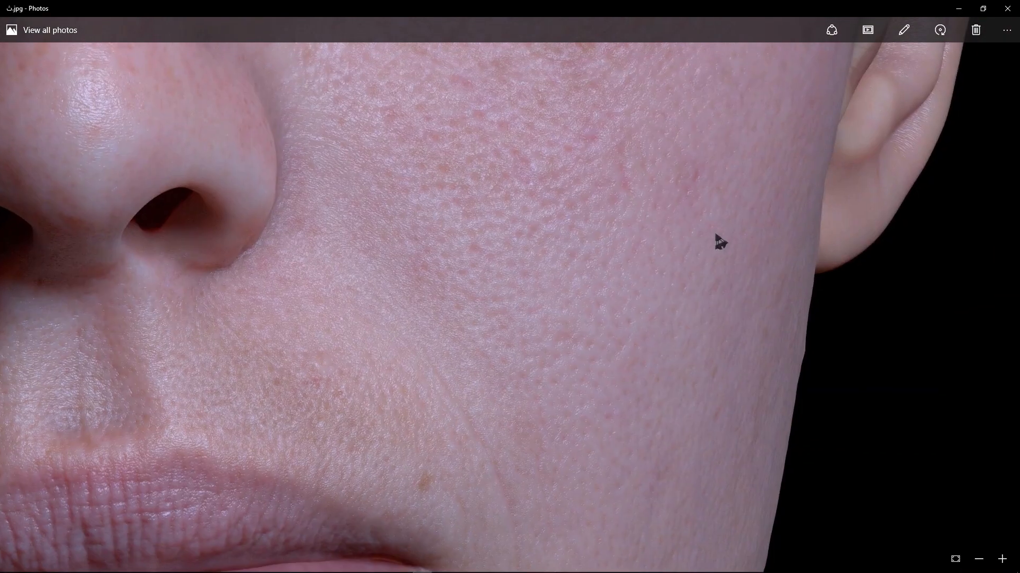
pyautogui.moveTo(614, 301); pyautogui.dragTo(665, 92)
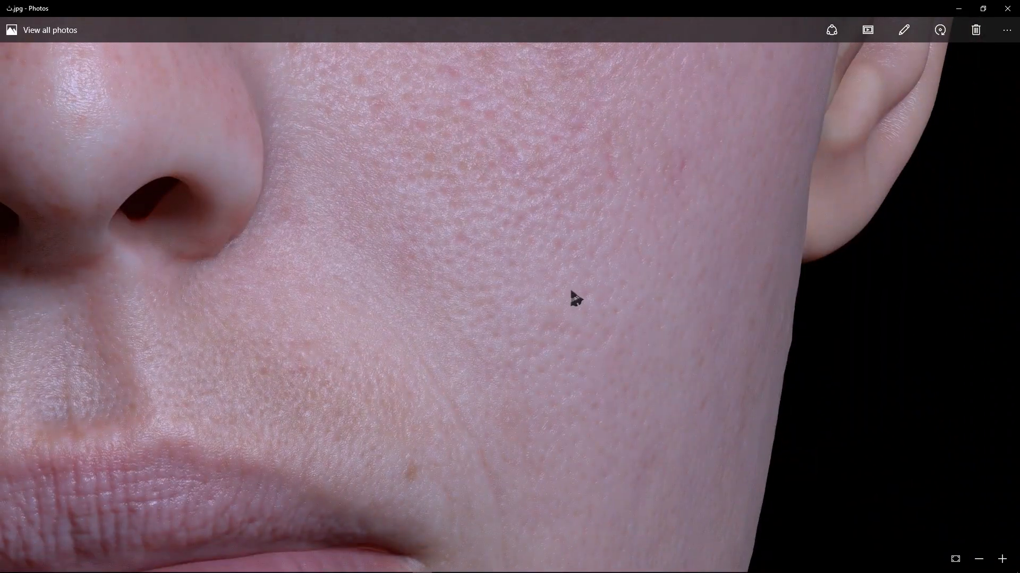
# Examine the lips, chin, nose bridge and eyes of the render up close, and return to the full image.
pyautogui.moveTo(574, 298); pyautogui.dragTo(731, 190)
pyautogui.moveTo(598, 359); pyautogui.dragTo(768, 175)
pyautogui.moveTo(606, 381); pyautogui.dragTo(620, 180)
pyautogui.moveTo(641, 260); pyautogui.dragTo(548, 565)
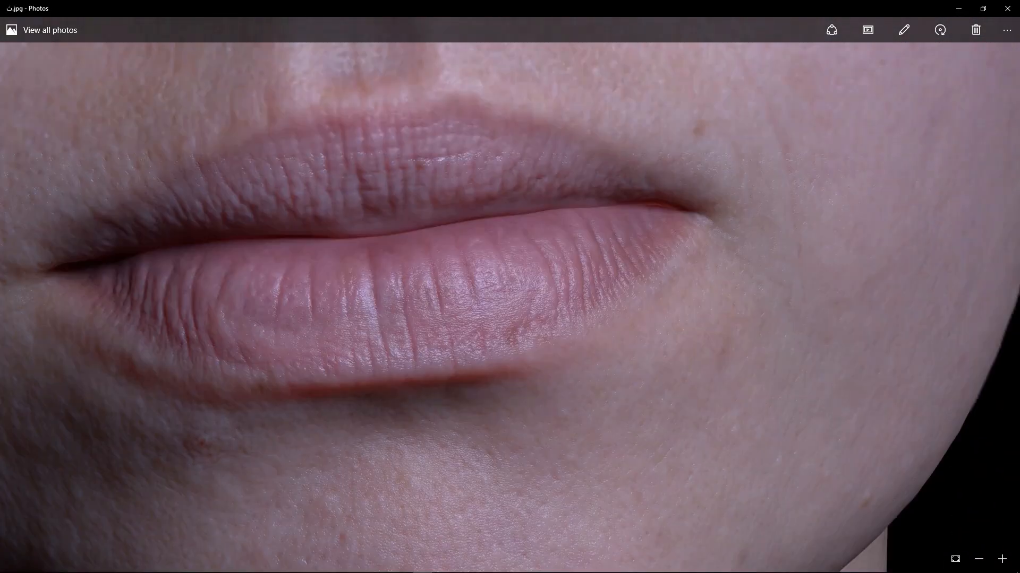
pyautogui.moveTo(603, 261); pyautogui.dragTo(654, 524)
pyautogui.moveTo(441, 318); pyautogui.dragTo(543, 534)
pyautogui.moveTo(492, 212); pyautogui.dragTo(497, 417)
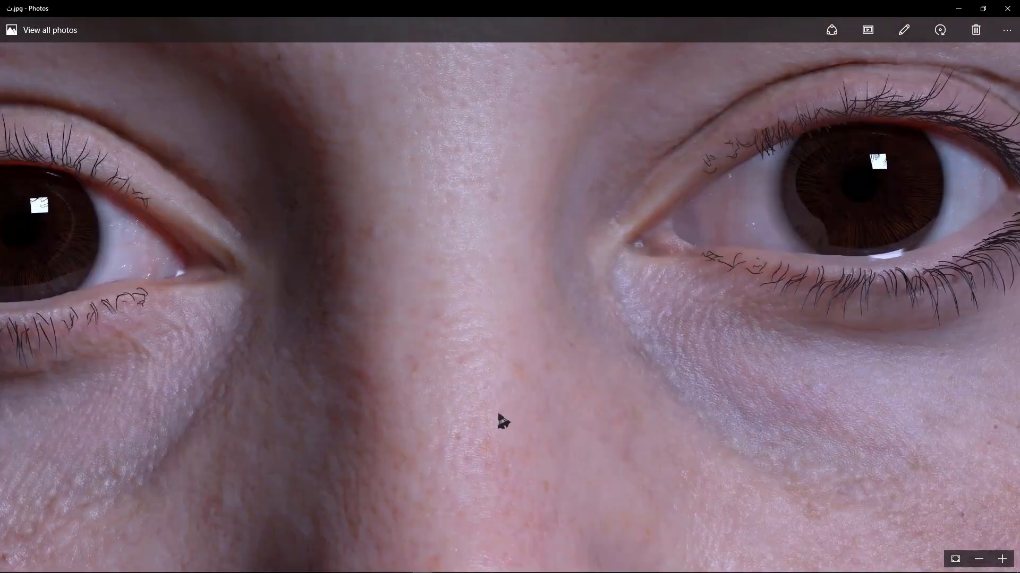
pyautogui.moveTo(452, 233); pyautogui.dragTo(452, 376)
pyautogui.doubleClick(444, 276)
# Switch back to Maya and set Arnold's Camera (AA) samples to 8 and the Diffuse and Specular ray depths to 10.
pyautogui.moveTo(350, 571)
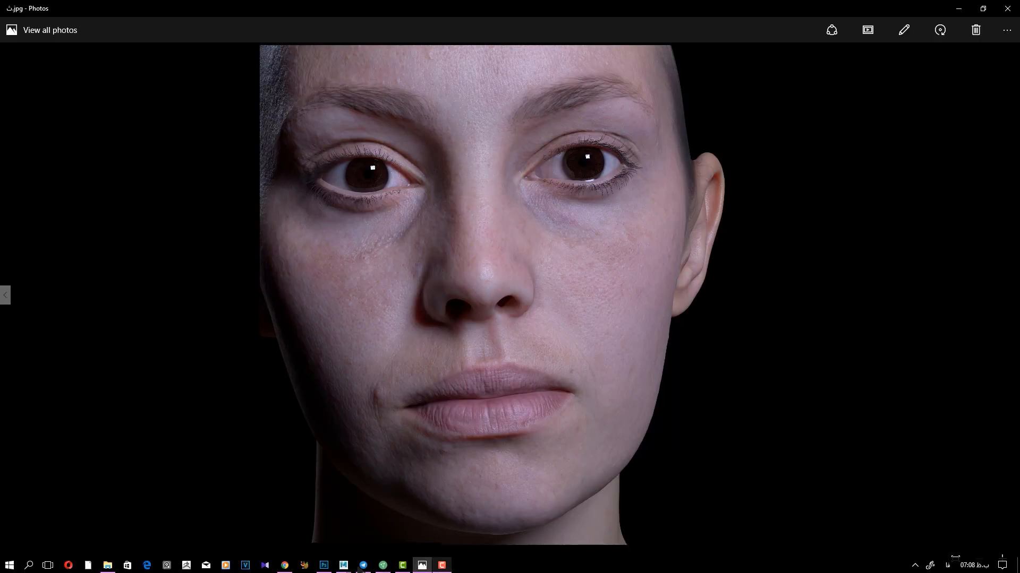
pyautogui.click(398, 515)
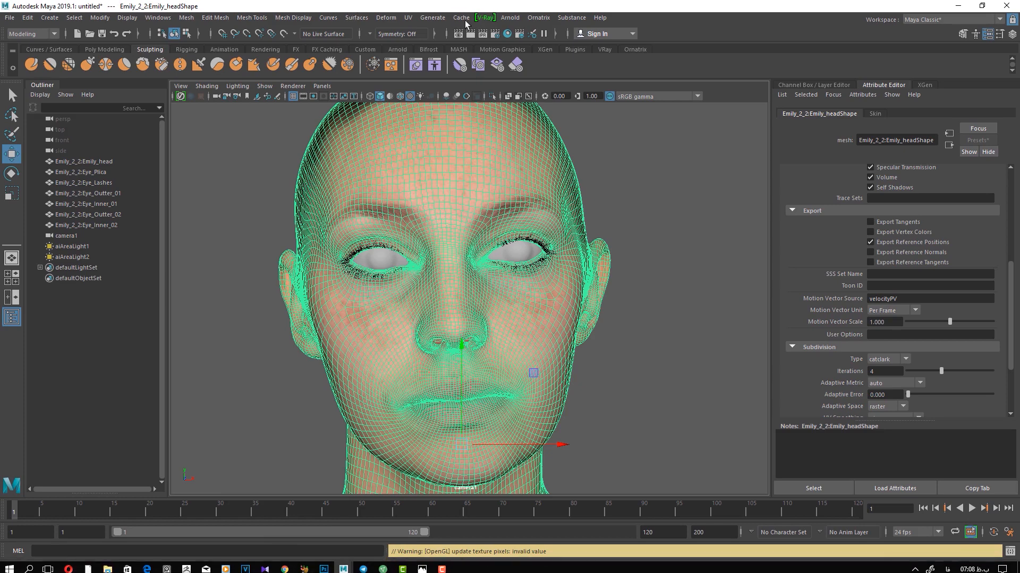
pyautogui.click(492, 35)
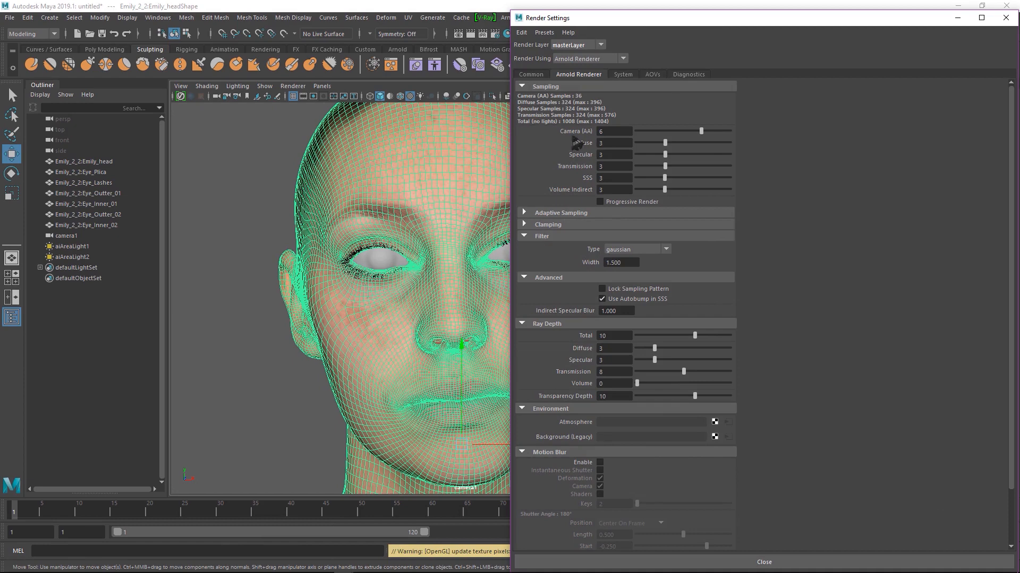
pyautogui.click(730, 131)
pyautogui.moveTo(730, 133); pyautogui.dragTo(714, 139)
pyautogui.moveTo(654, 349); pyautogui.dragTo(694, 349)
pyautogui.click(695, 360)
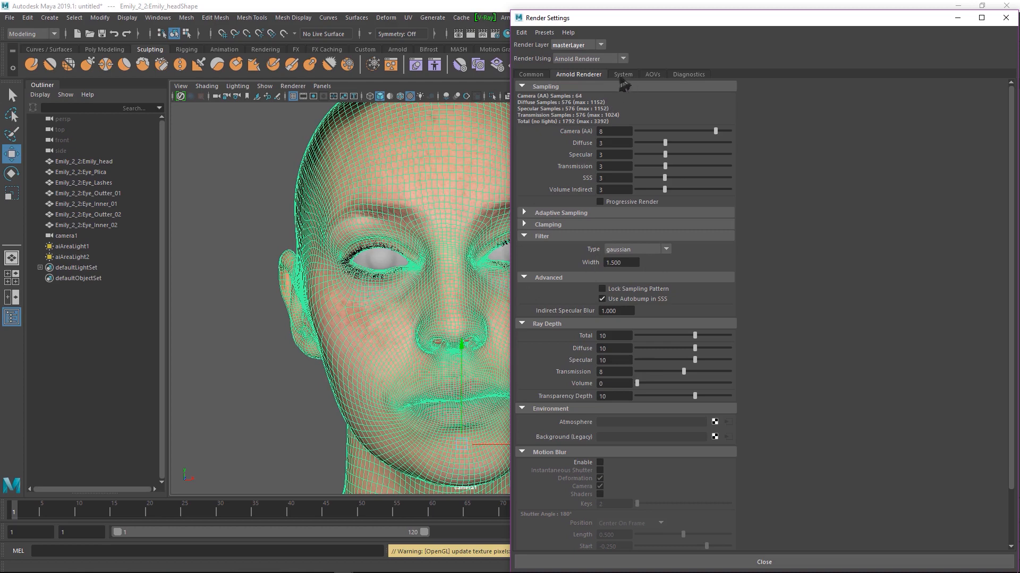
# Set the render image size to the 4k_Square preset and minimize the Render Settings.
pyautogui.click(532, 76)
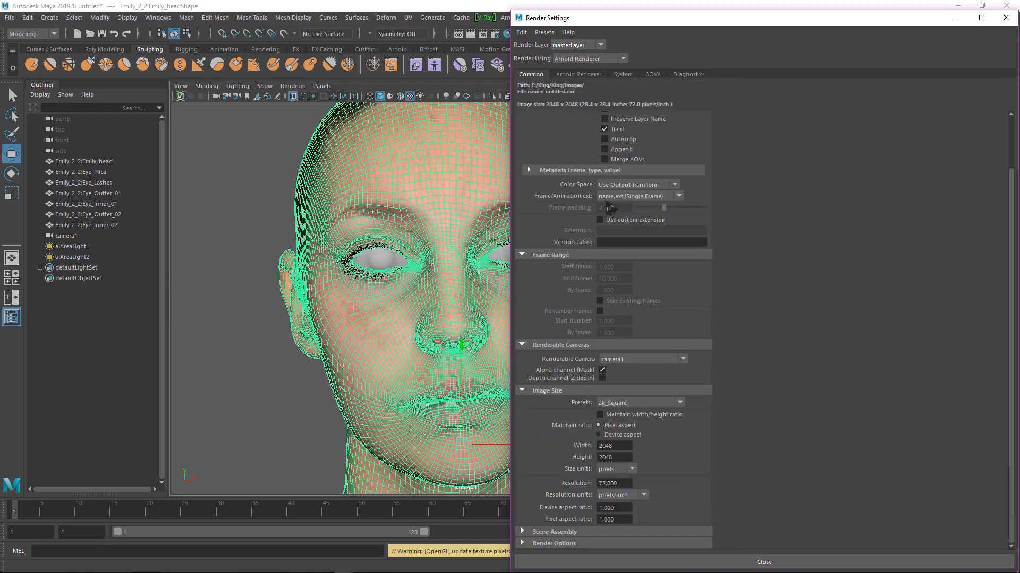
pyautogui.click(624, 404)
pyautogui.click(613, 457)
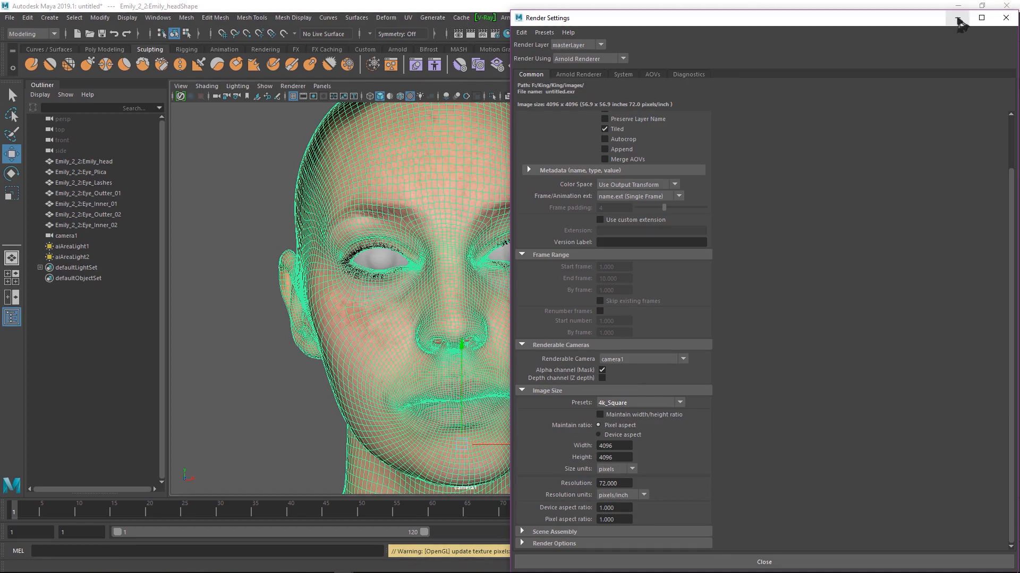
pyautogui.click(958, 20)
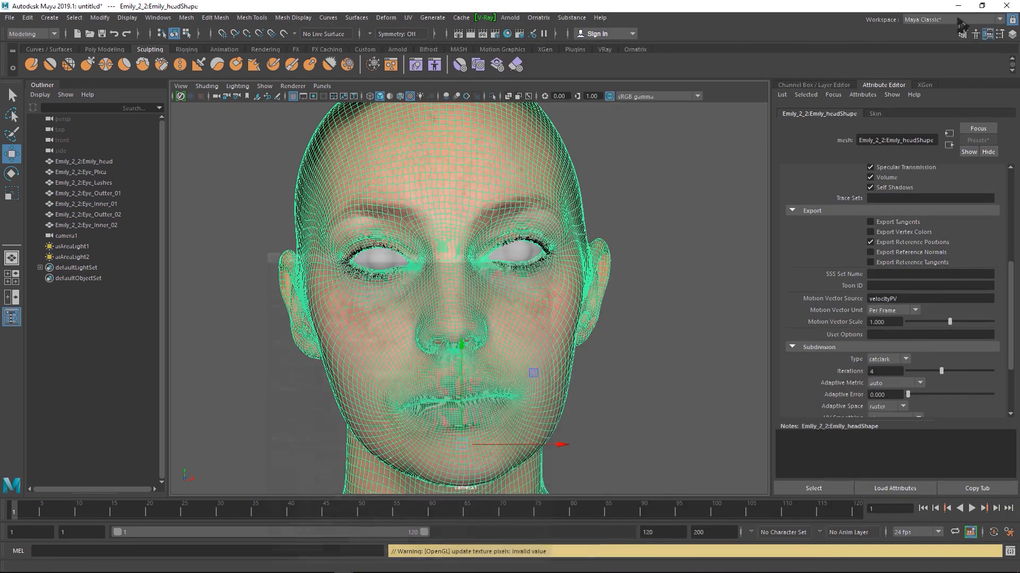
# Select the Emily head and review its Skin material's Specular, Coat and Sheen attributes, including the Specular and Coat IOR.
pyautogui.click(434, 191)
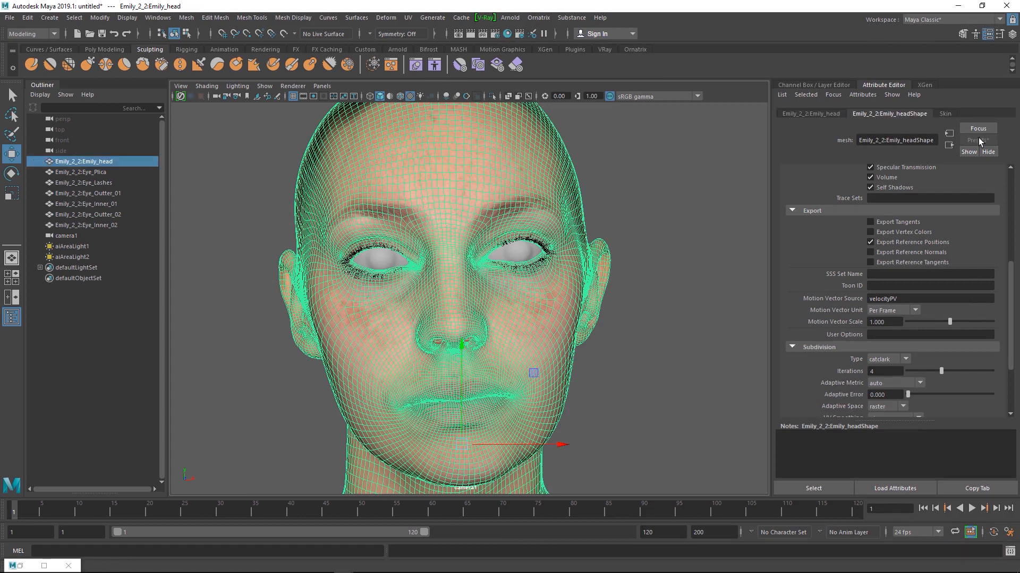
pyautogui.click(946, 113)
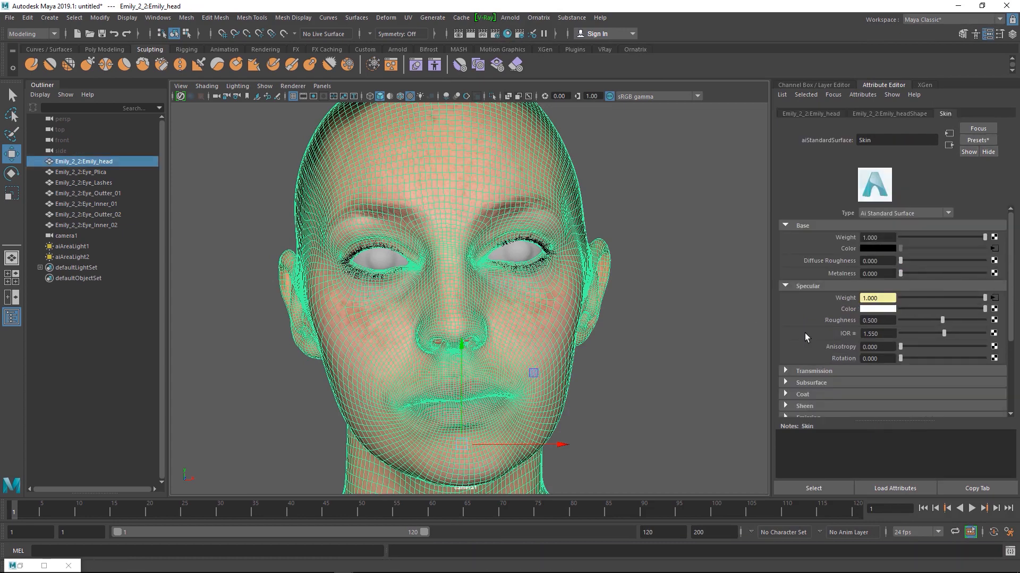
pyautogui.click(801, 396)
pyautogui.scroll(-3, 809, 358)
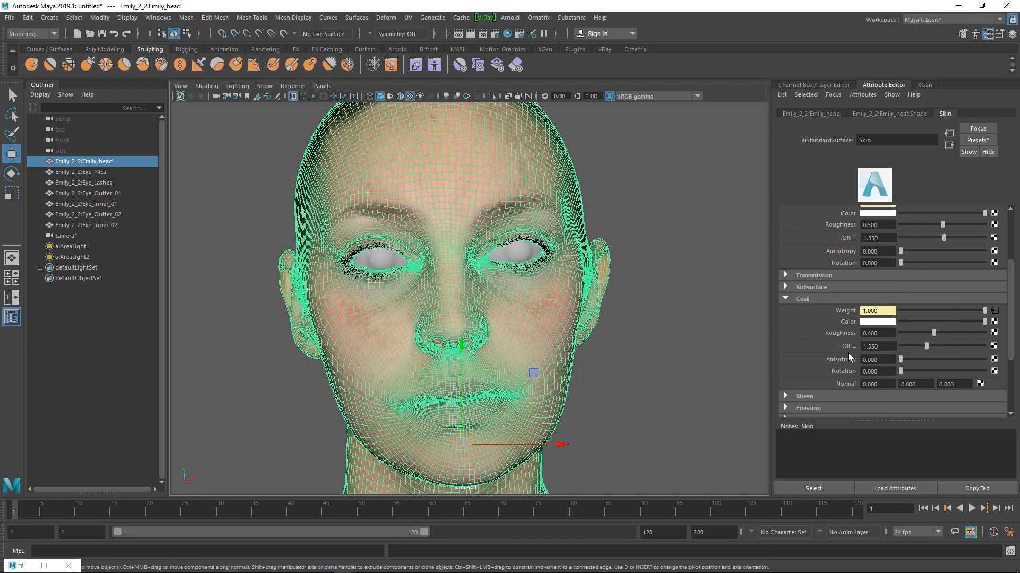
pyautogui.click(871, 347)
pyautogui.moveTo(877, 348); pyautogui.dragTo(855, 347)
pyautogui.click(876, 238)
pyautogui.click(879, 347)
pyautogui.click(825, 395)
pyautogui.scroll(-2, 828, 349)
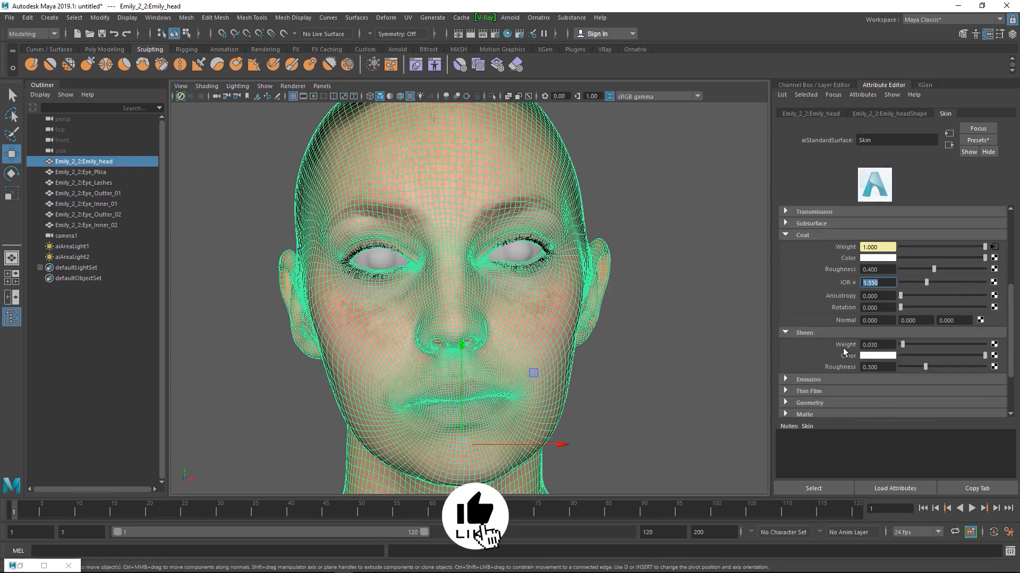